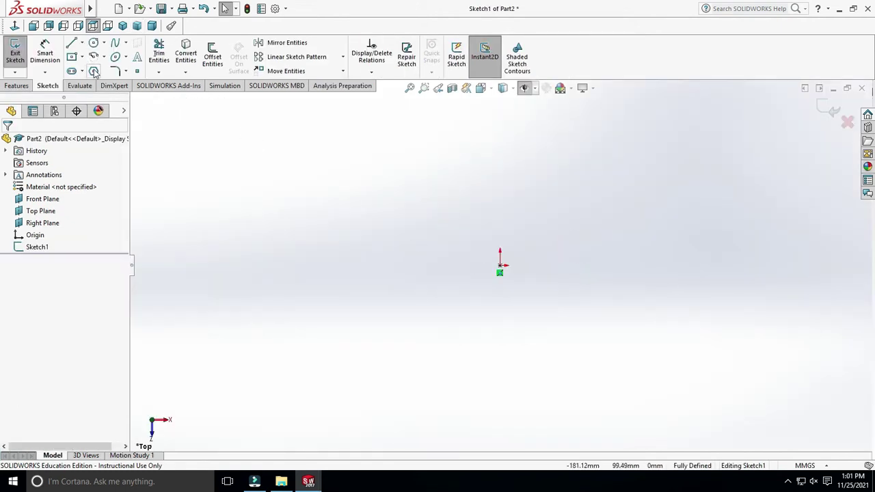
# - Draw a center rectangle with its centre at the origin
pyautogui.click(71, 57)
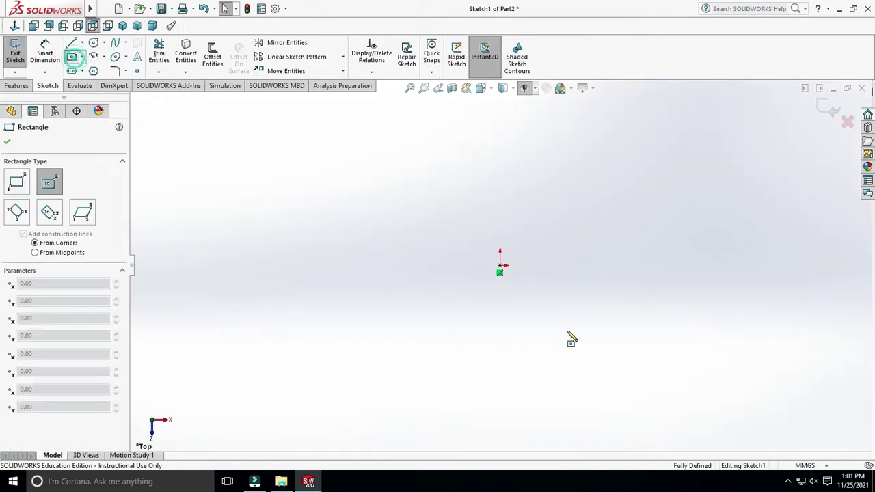
pyautogui.click(501, 270)
pyautogui.click(634, 319)
pyautogui.click(44, 54)
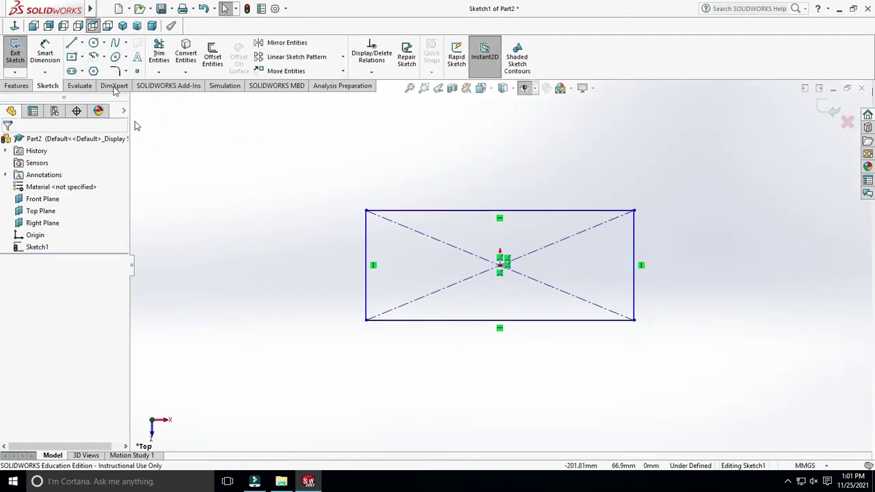
# - Dimension the rectangle's top edge to 600 and its left edge to 230
pyautogui.click(483, 211)
pyautogui.click(488, 183)
pyautogui.write('600')
pyautogui.press('Return')
pyautogui.click(359, 250)
pyautogui.click(350, 250)
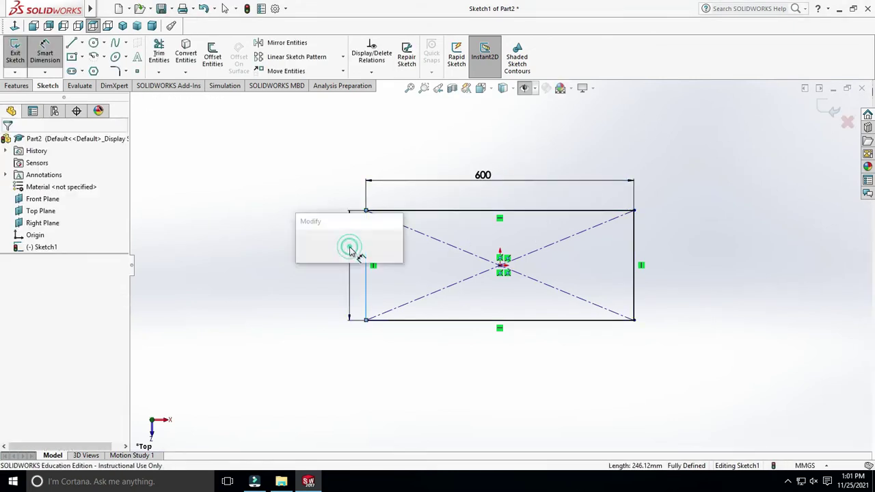
pyautogui.write('230')
pyautogui.press('Return')
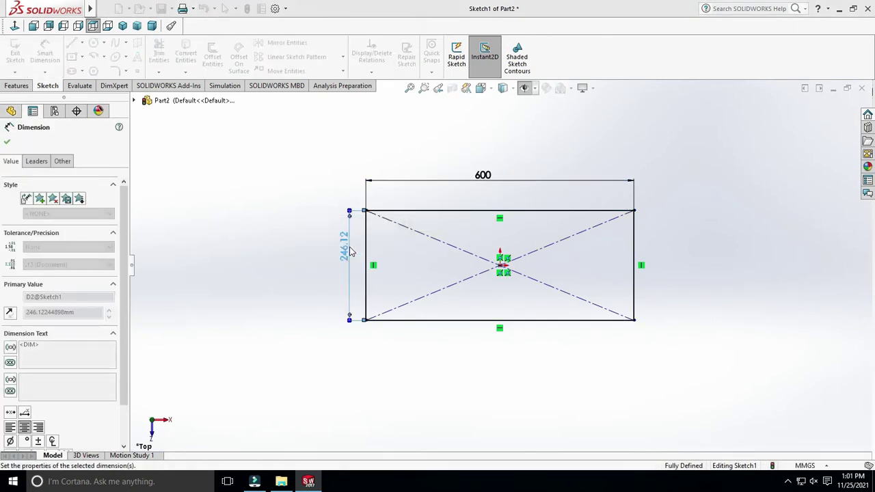
pyautogui.press('Escape')
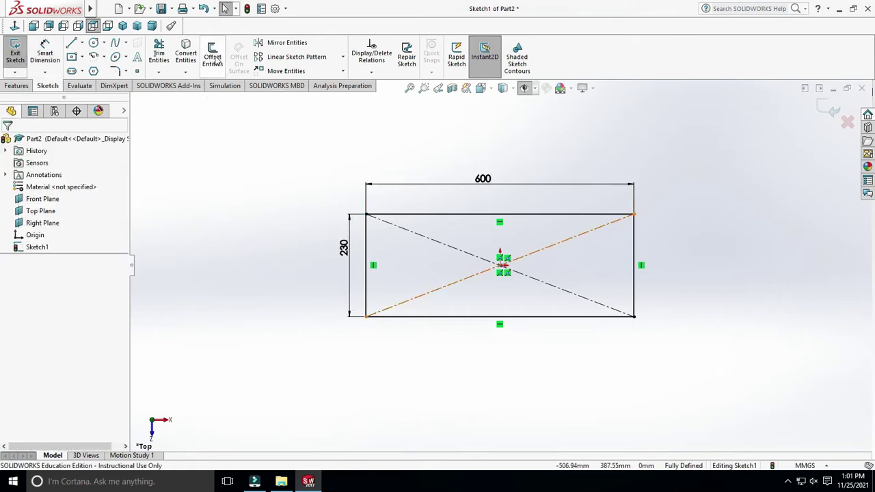
pyautogui.click(212, 56)
# - Offset the 600×230 rectangle 30 mm outward and extrude it Mid Plane 20 mm
pyautogui.click(441, 216)
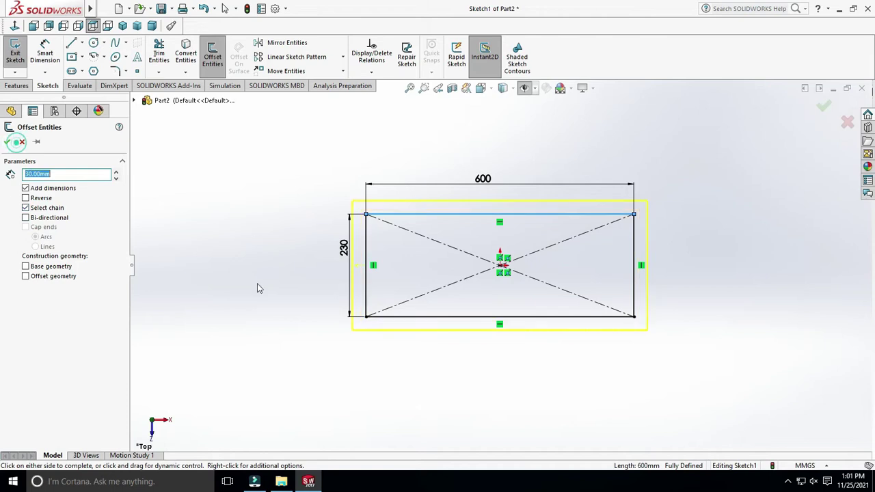
pyautogui.click(288, 313)
pyautogui.click(16, 85)
pyautogui.click(20, 55)
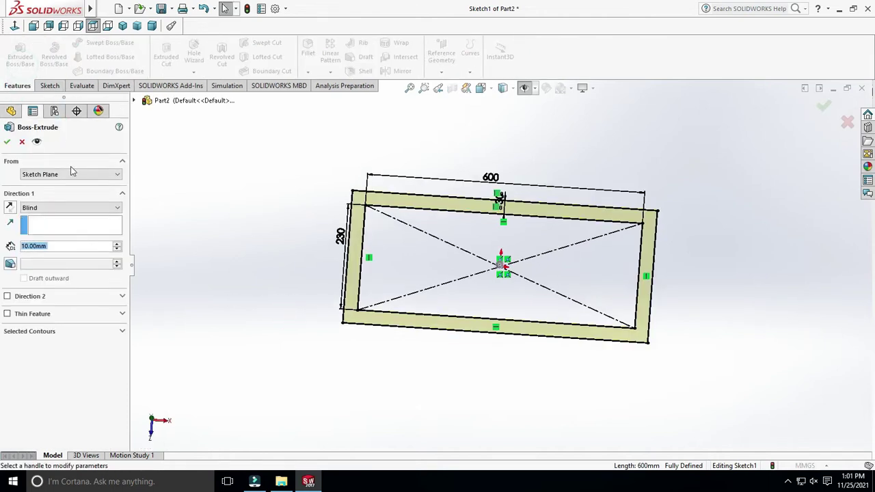
pyautogui.click(68, 207)
pyautogui.click(65, 253)
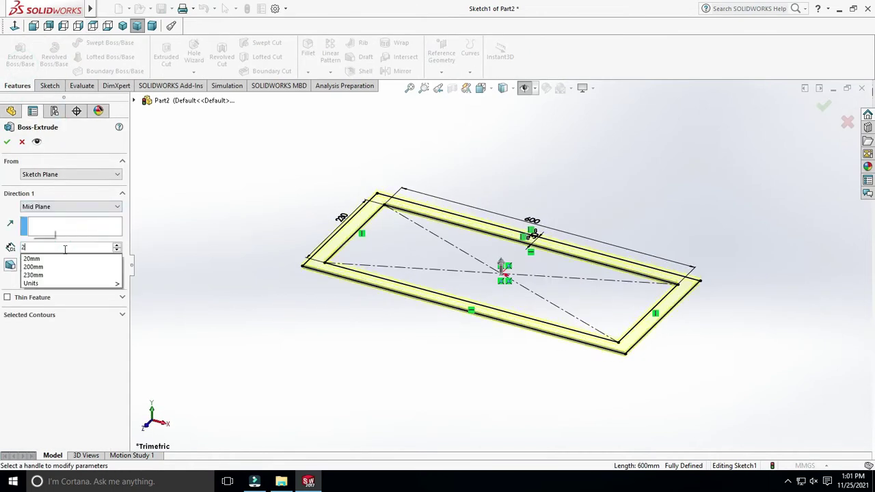
pyautogui.click(7, 141)
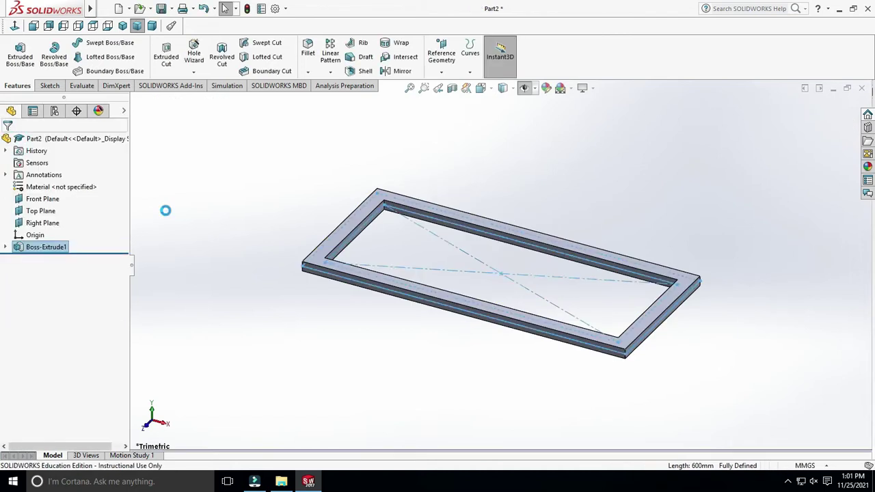
pyautogui.moveTo(707, 328); pyautogui.dragTo(645, 294, button='middle')
pyautogui.click(648, 287)
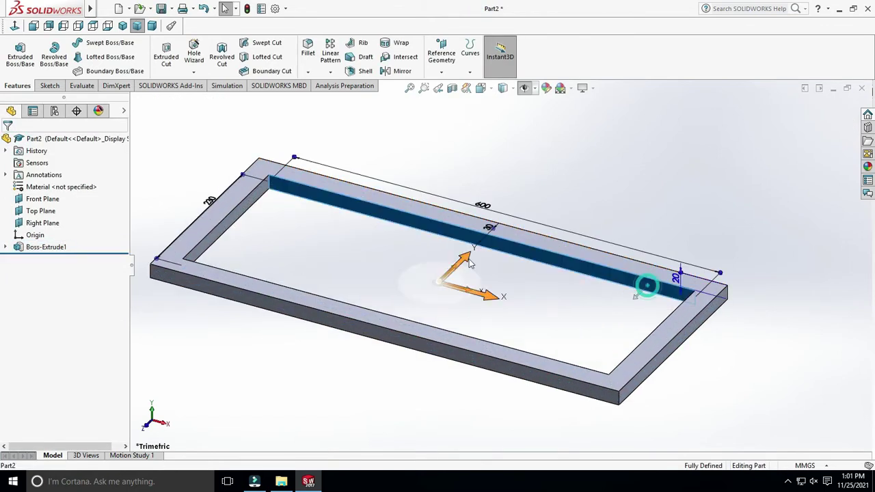
# - Start a sketch on the inner wall and draw a short centerline at its right end
pyautogui.click(48, 85)
pyautogui.click(16, 60)
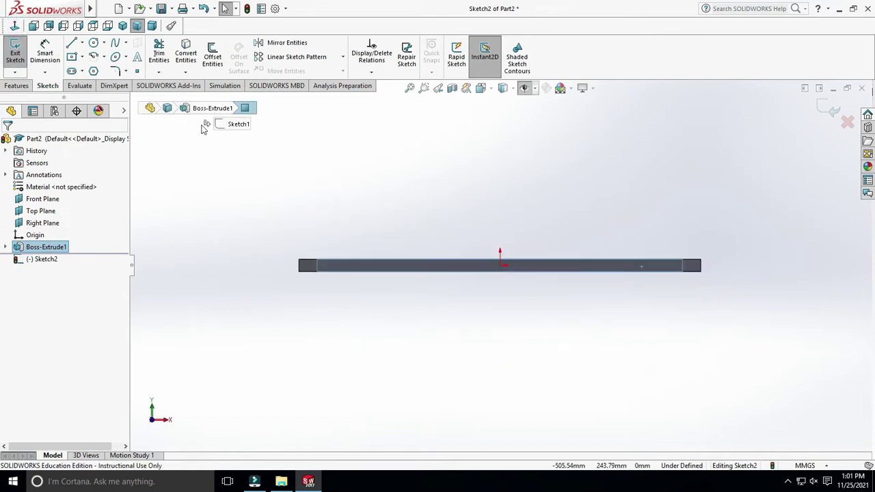
pyautogui.click(82, 44)
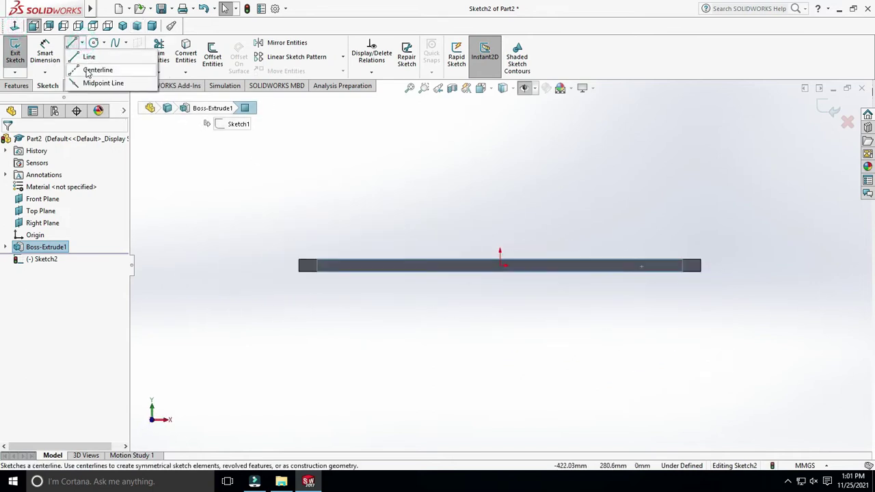
pyautogui.click(96, 69)
pyautogui.moveTo(702, 266); pyautogui.dragTo(650, 265)
pyautogui.press('Escape')
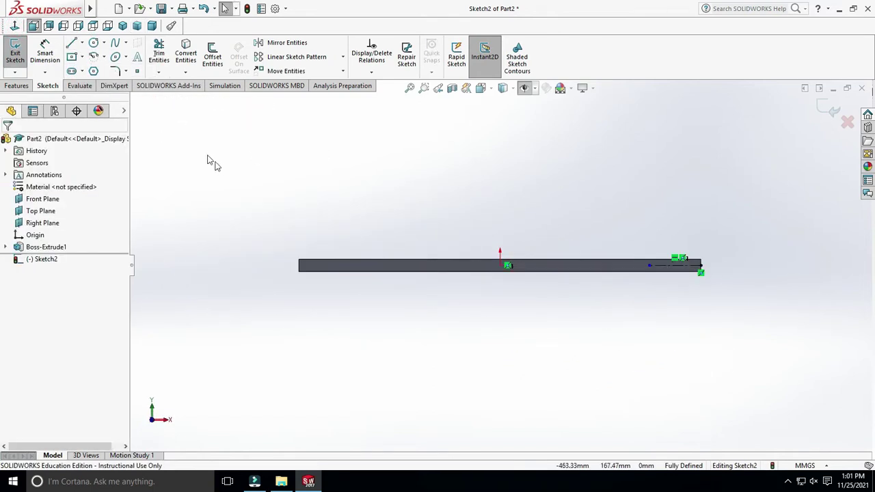
# - Draw a center rectangle centred on the centerline's end
pyautogui.click(71, 57)
pyautogui.scroll(-2, 664, 308)
pyautogui.scroll(-1, 643, 273)
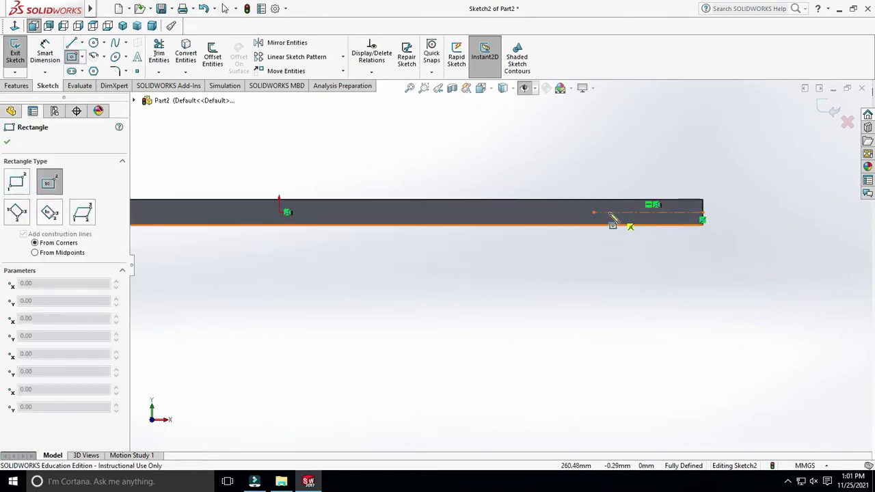
pyautogui.click(594, 212)
pyautogui.click(621, 239)
# - Dimension the rectangle 15 wide and 20 on its right edge
pyautogui.click(45, 55)
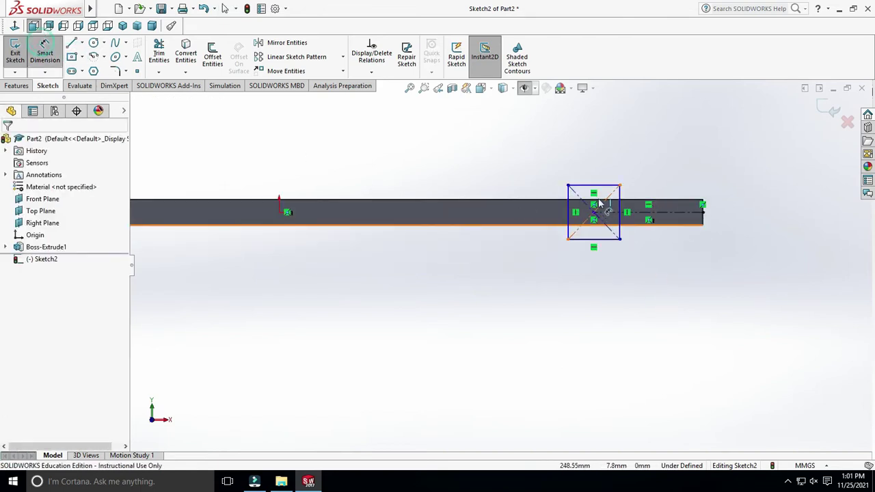
pyautogui.click(594, 184)
pyautogui.click(600, 171)
pyautogui.write('15')
pyautogui.press('Return')
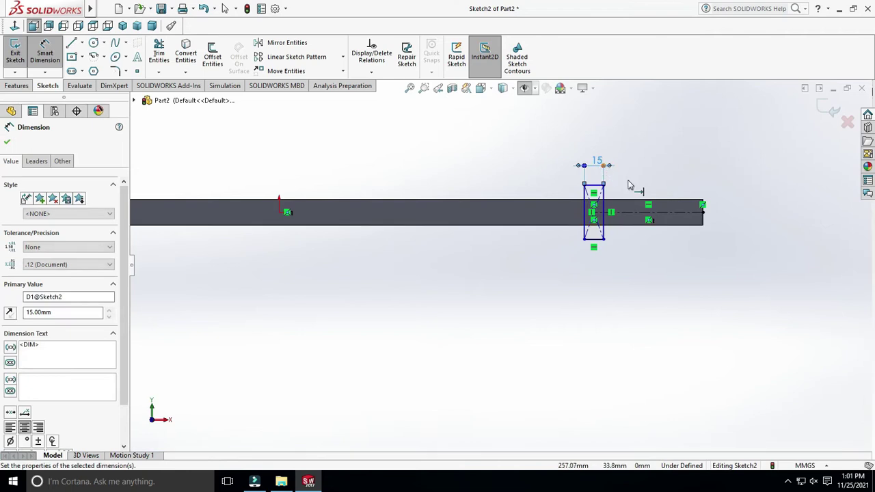
pyautogui.press('Escape')
pyautogui.click(604, 213)
pyautogui.click(629, 156)
pyautogui.click(653, 188)
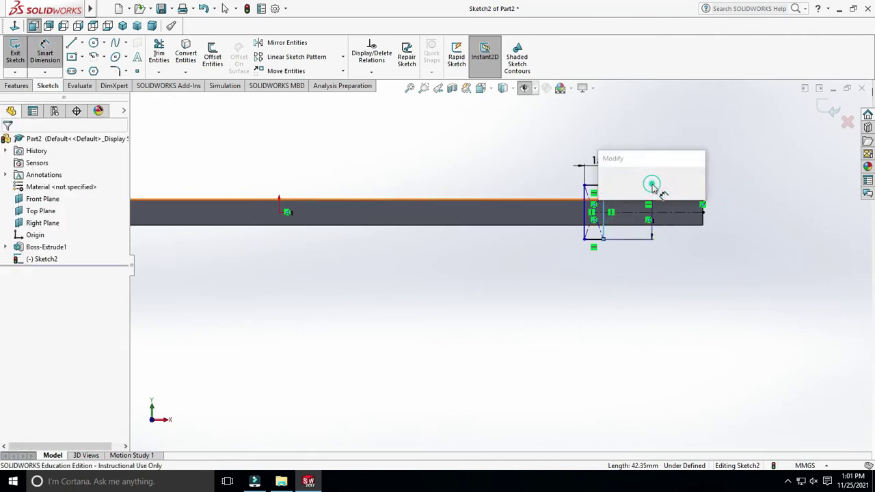
pyautogui.write('20')
pyautogui.press('Return')
pyautogui.press('Escape')
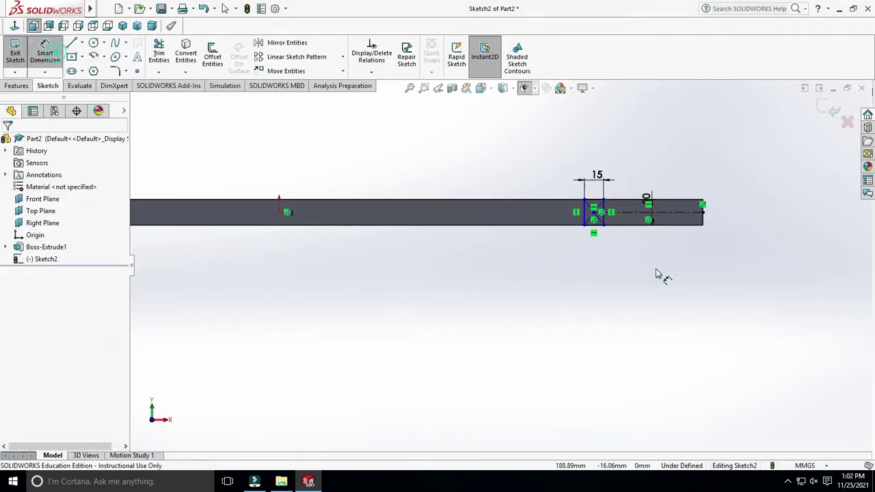
# - Dimension the centerline length to 110 mm
pyautogui.click(674, 216)
pyautogui.click(662, 255)
pyautogui.write('11')
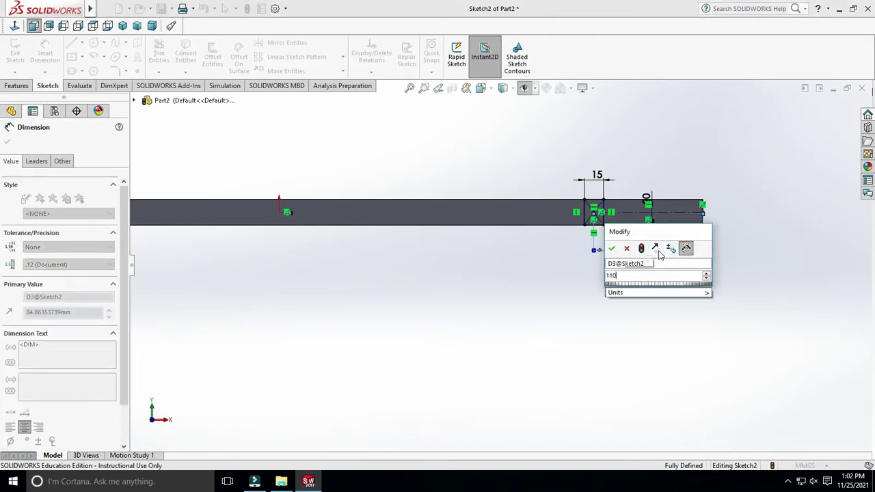
pyautogui.write('0')
pyautogui.press('Return')
pyautogui.press('Escape')
pyautogui.scroll(2, 510, 265)
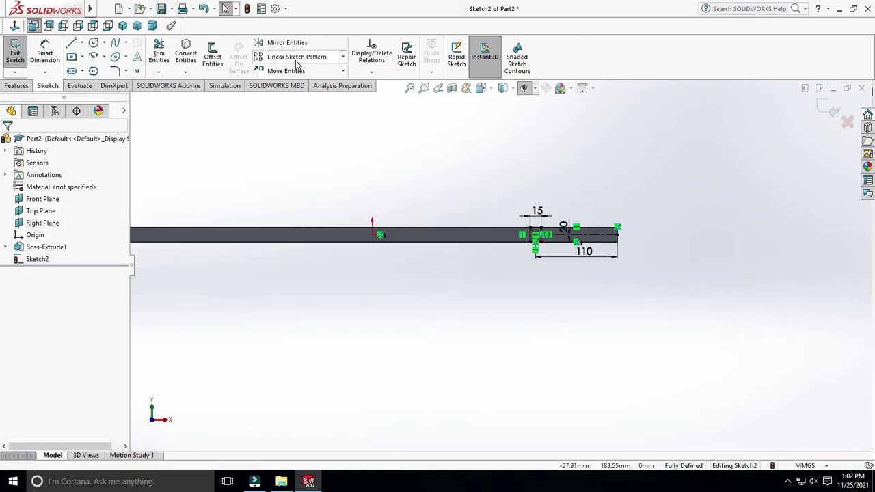
# - Linear-pattern the rectangle's edges leftward: 5 instances at 110 mm spacing
pyautogui.click(297, 58)
pyautogui.scroll(-3, 568, 240)
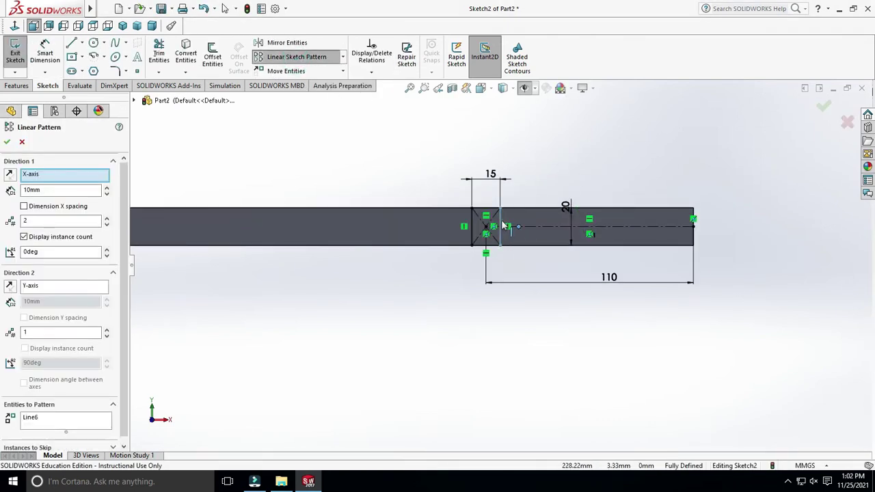
pyautogui.click(501, 229)
pyautogui.click(473, 228)
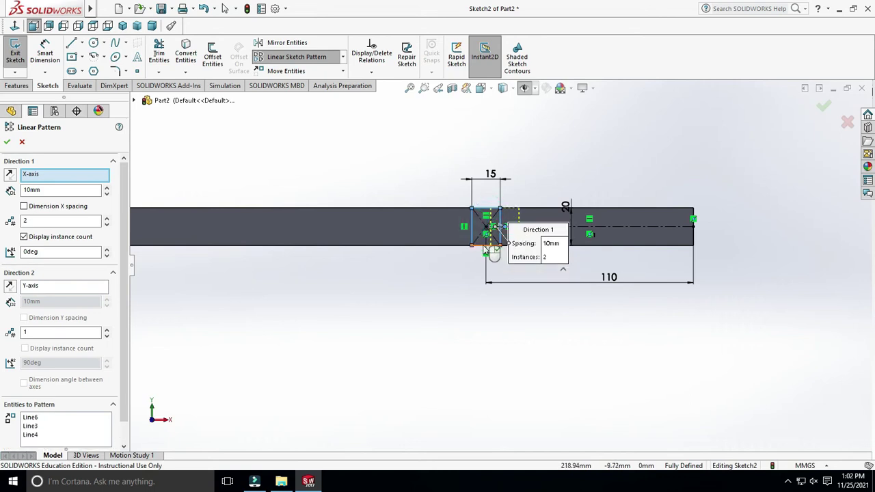
pyautogui.scroll(3, 489, 269)
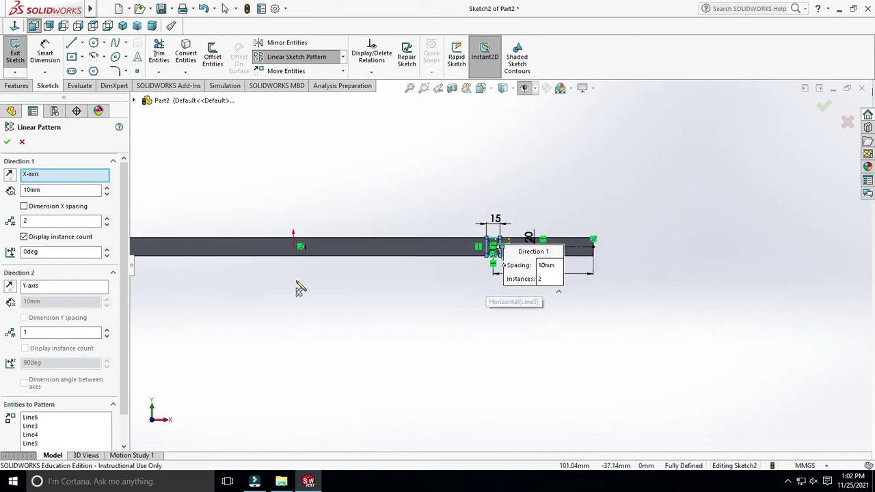
pyautogui.click(11, 175)
pyautogui.write('110')
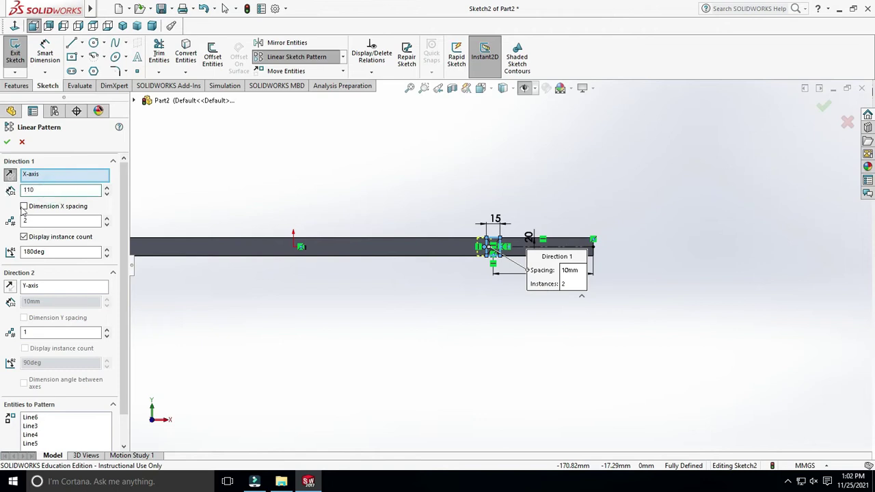
pyautogui.click(34, 219)
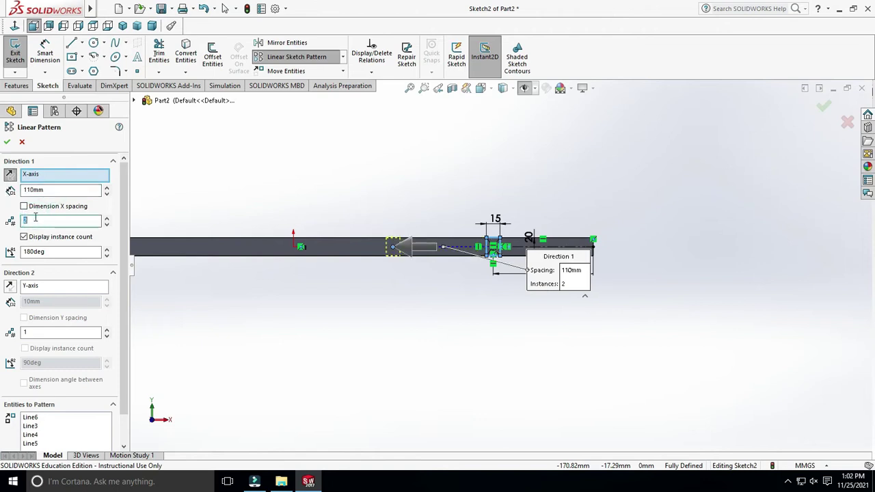
pyautogui.write('5')
pyautogui.press('Return')
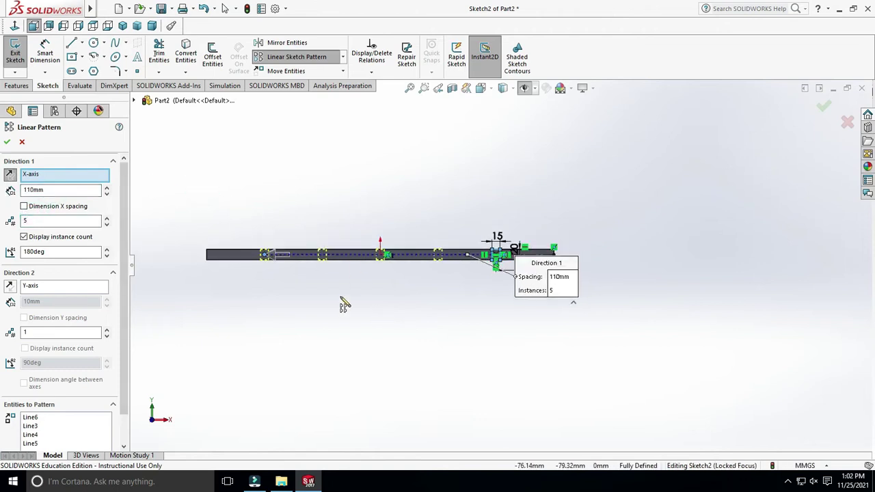
pyautogui.click(6, 142)
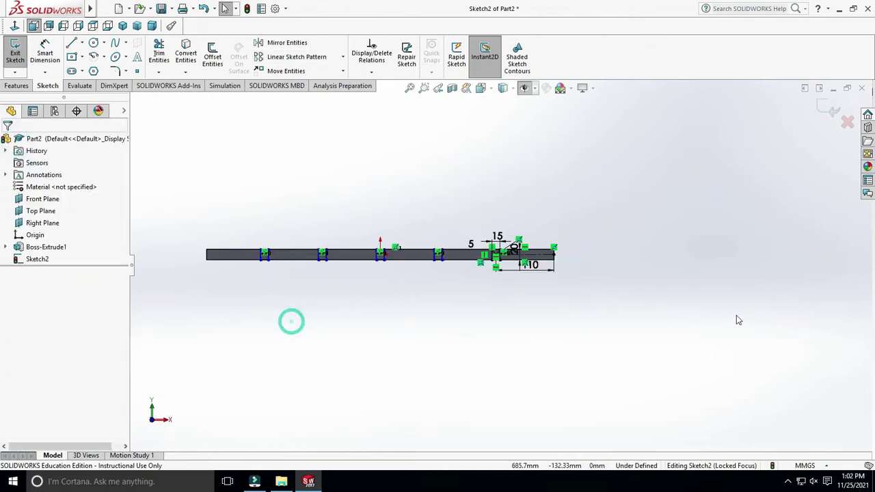
pyautogui.moveTo(739, 320); pyautogui.dragTo(586, 307, button='middle')
# - Extrude the five patterned rectangles Up To Surface, ending at the frame's opposite inner face
pyautogui.click(17, 86)
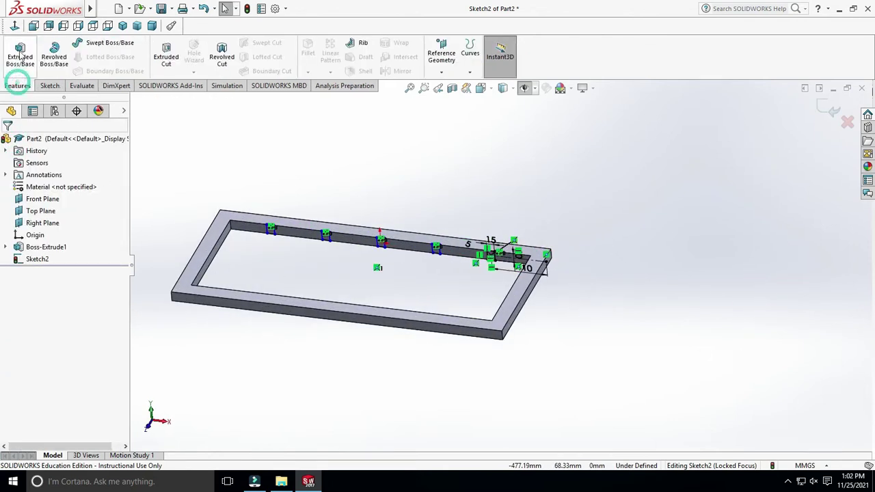
pyautogui.click(21, 57)
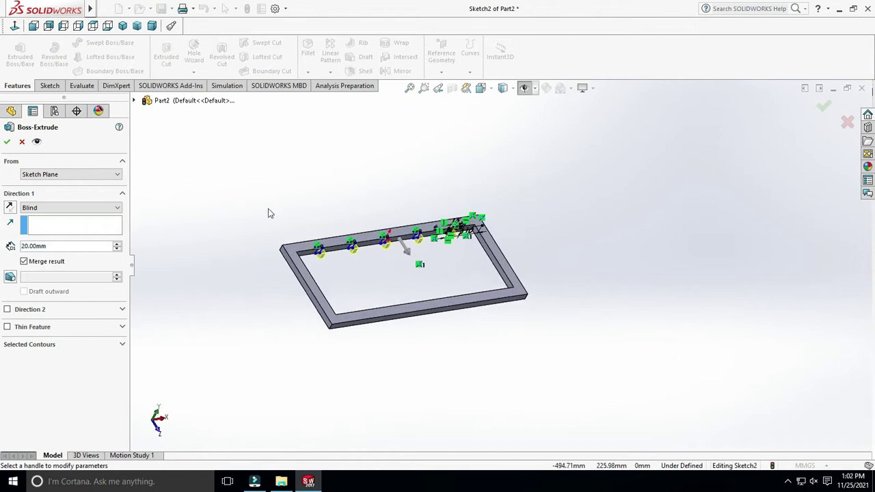
pyautogui.click(62, 207)
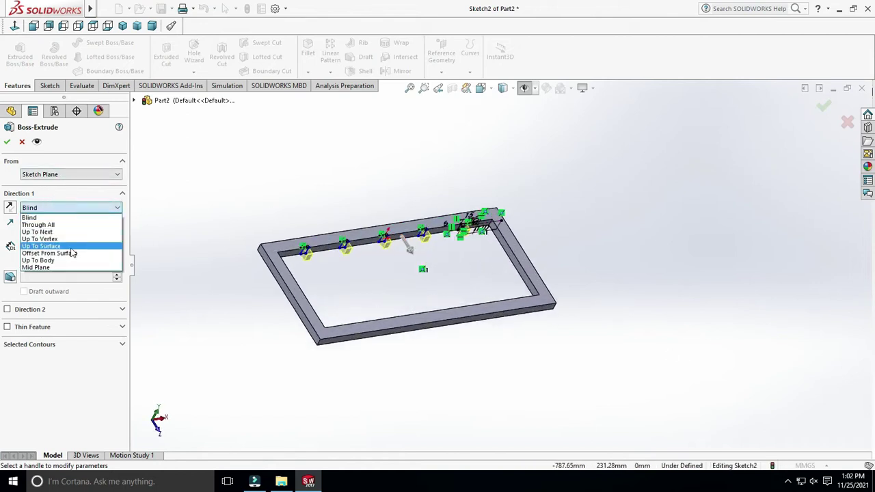
pyautogui.click(72, 247)
pyautogui.moveTo(582, 410)
pyautogui.mouseDown(button='middle')
pyautogui.moveTo(515, 402)
pyautogui.moveTo(456, 326)
pyautogui.mouseUp(button='middle')
pyautogui.scroll(-3, 457, 326)
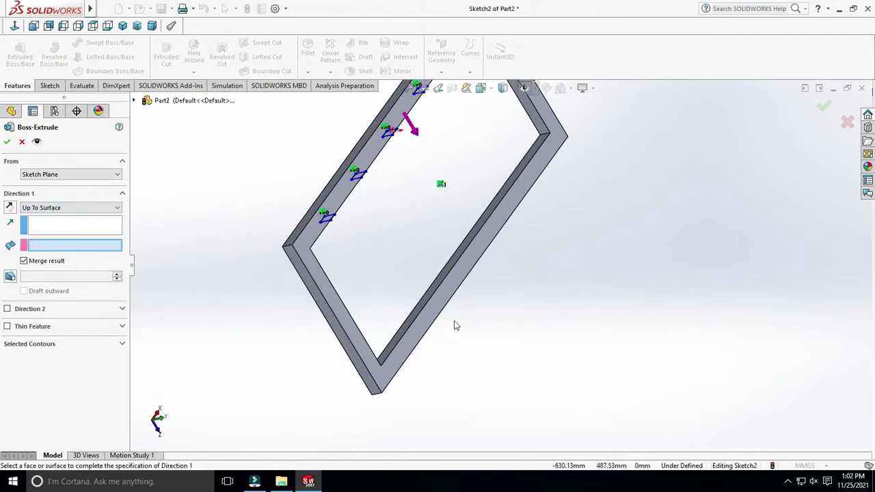
pyautogui.click(443, 277)
pyautogui.moveTo(660, 316)
pyautogui.mouseDown(button='middle')
pyautogui.moveTo(612, 221)
pyautogui.moveTo(616, 209)
pyautogui.moveTo(555, 232)
pyautogui.mouseUp(button='middle')
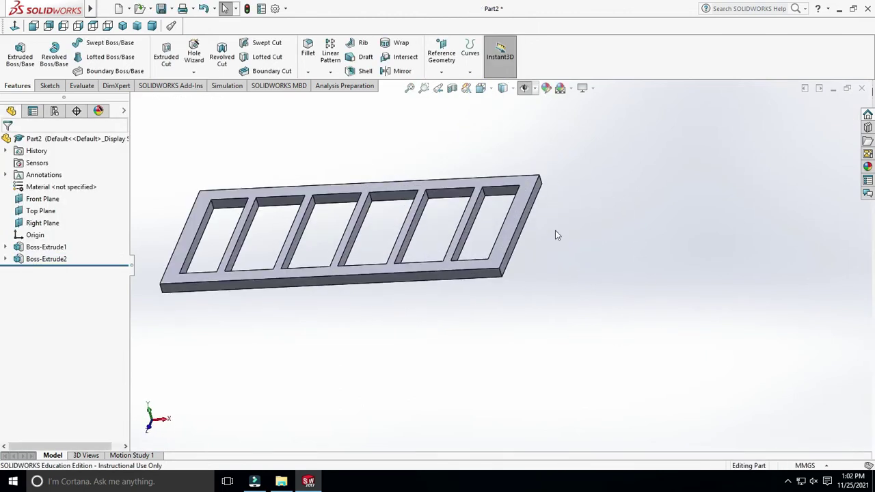
pyautogui.scroll(-2, 401, 259)
pyautogui.scroll(-3, 337, 250)
# - Start a sketch on the frame's short end face with a center rectangle at the origin
pyautogui.click(250, 258)
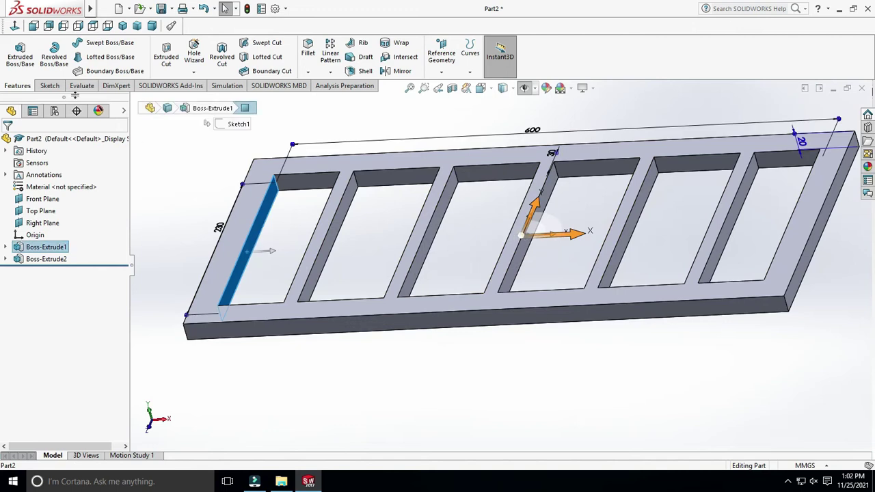
pyautogui.click(49, 86)
pyautogui.click(15, 55)
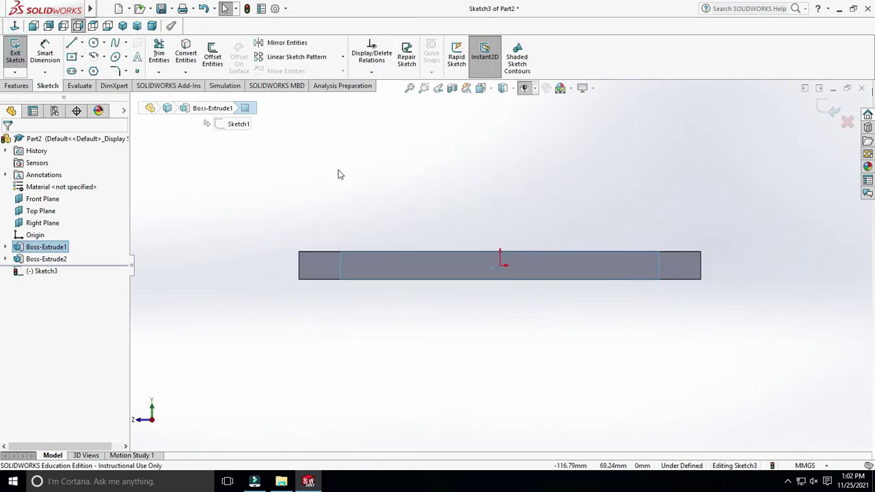
pyautogui.click(78, 59)
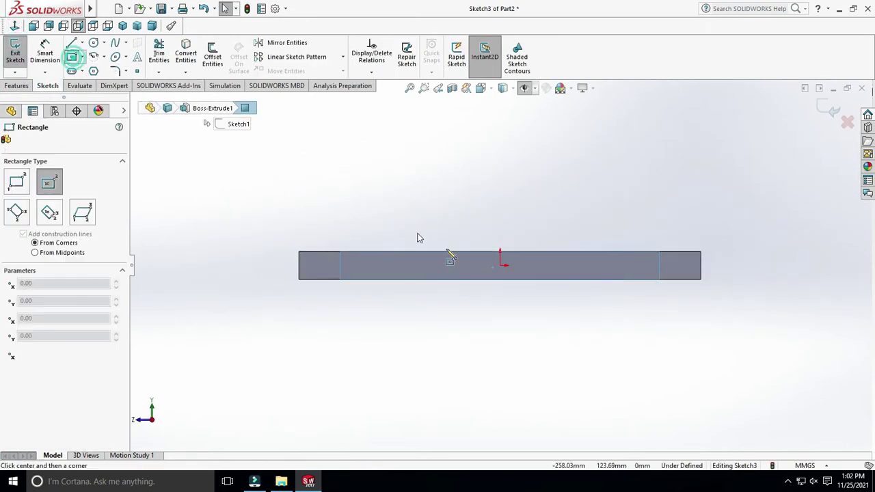
pyautogui.click(500, 266)
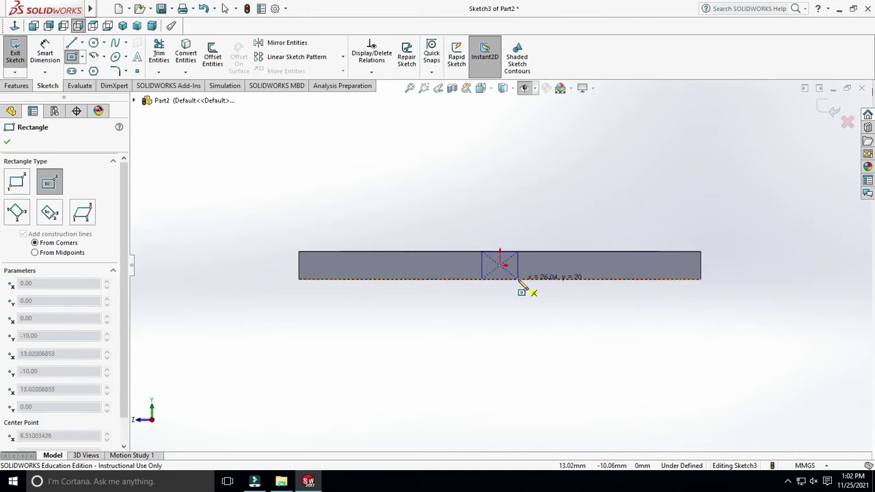
pyautogui.click(518, 280)
# - Dimension the rectangle's top edge to 15 mm
pyautogui.click(45, 54)
pyautogui.click(499, 251)
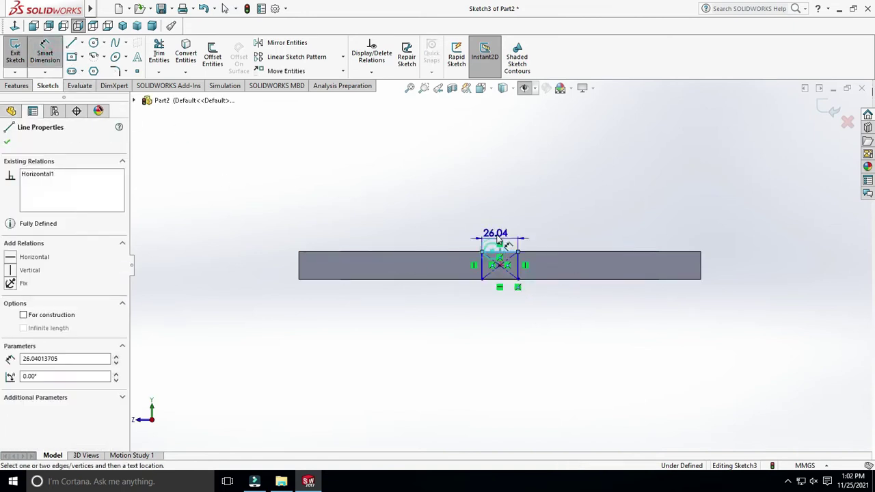
pyautogui.click(500, 234)
pyautogui.press('Return')
pyautogui.write('15')
pyautogui.press('Return')
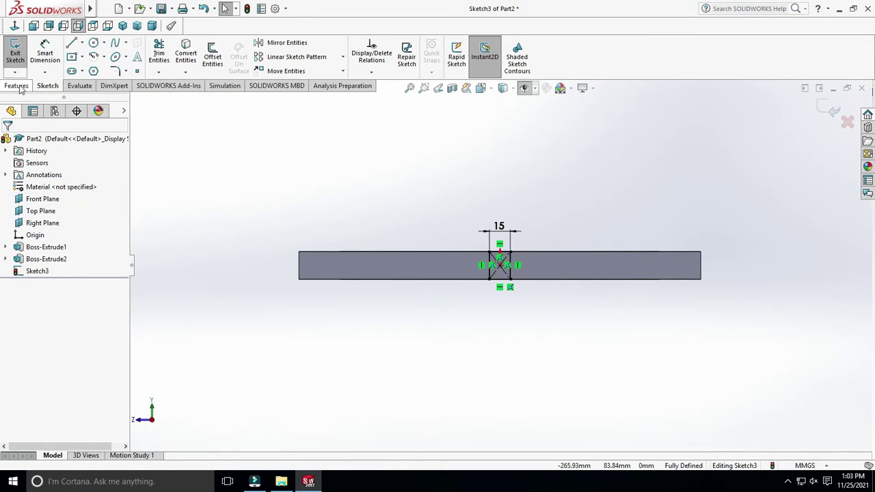
pyautogui.click(17, 86)
# - Extrude the 15-wide end-face rectangle blind 600 mm as the lengthwise centre bar
pyautogui.click(20, 56)
pyautogui.moveTo(420, 276); pyautogui.dragTo(616, 367, button='middle')
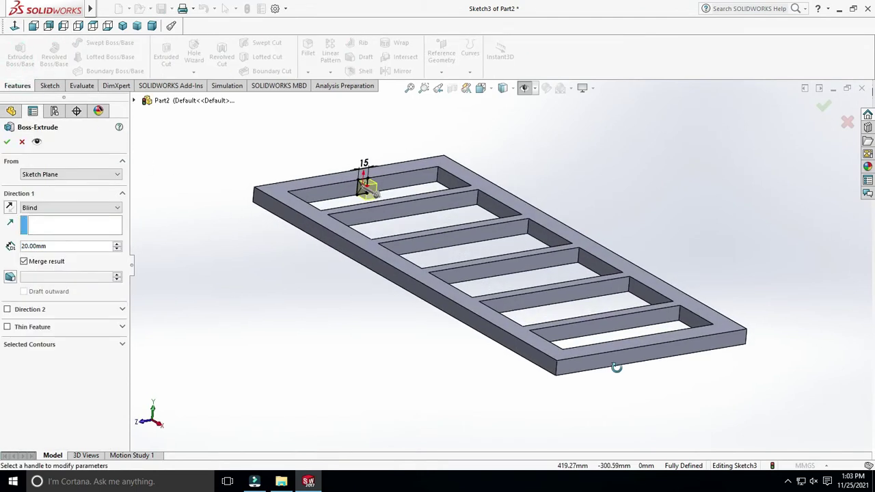
pyautogui.write('600')
pyautogui.press('Return')
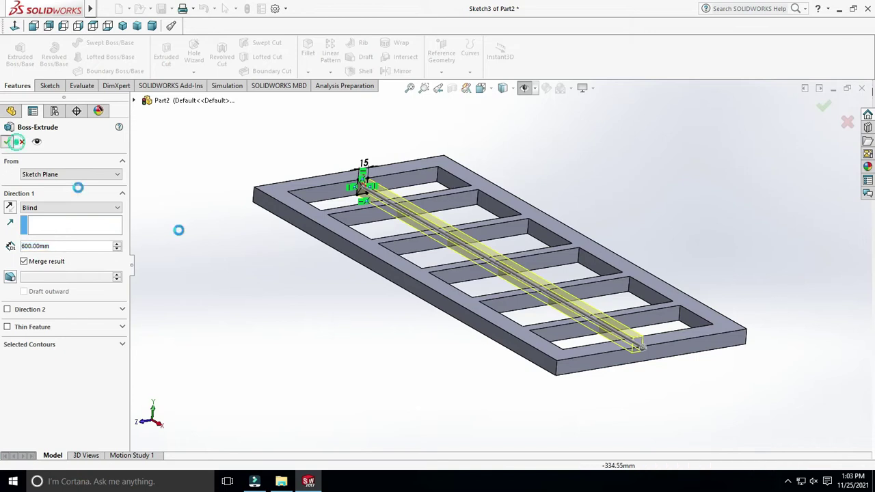
pyautogui.click(7, 141)
pyautogui.moveTo(627, 420)
pyautogui.mouseDown(button='middle')
pyautogui.moveTo(728, 412)
pyautogui.moveTo(637, 348)
pyautogui.moveTo(666, 297)
pyautogui.moveTo(584, 297)
pyautogui.mouseUp(button='middle')
# - Return to isometric, orbit toward the top, and select the frame's top face
pyautogui.click(122, 25)
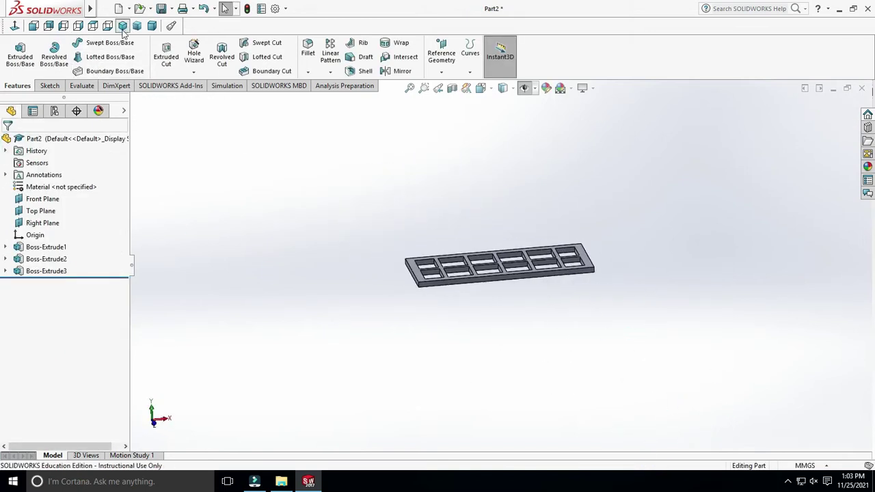
pyautogui.moveTo(725, 333)
pyautogui.mouseDown(button='middle')
pyautogui.moveTo(752, 377)
pyautogui.moveTo(757, 285)
pyautogui.moveTo(762, 317)
pyautogui.moveTo(655, 297)
pyautogui.moveTo(634, 322)
pyautogui.mouseUp(button='middle')
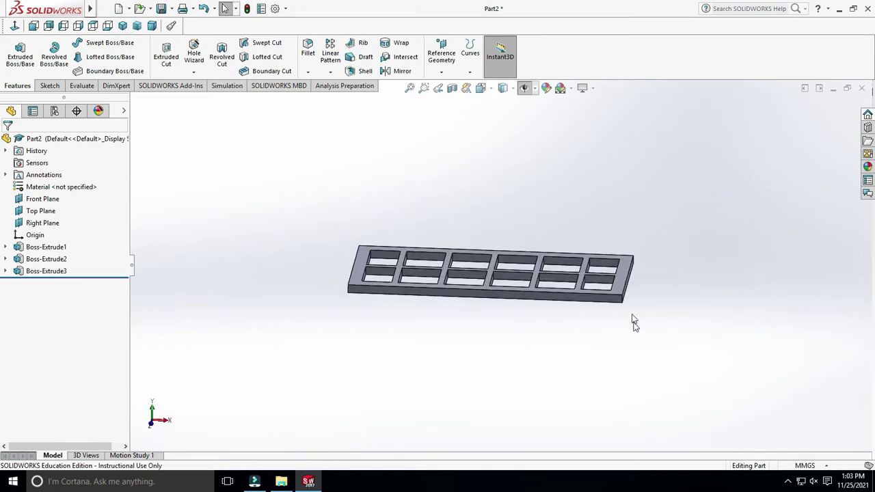
pyautogui.moveTo(662, 358)
pyautogui.mouseDown(button='middle')
pyautogui.moveTo(644, 302)
pyautogui.moveTo(652, 347)
pyautogui.moveTo(651, 329)
pyautogui.moveTo(674, 303)
pyautogui.mouseUp(button='middle')
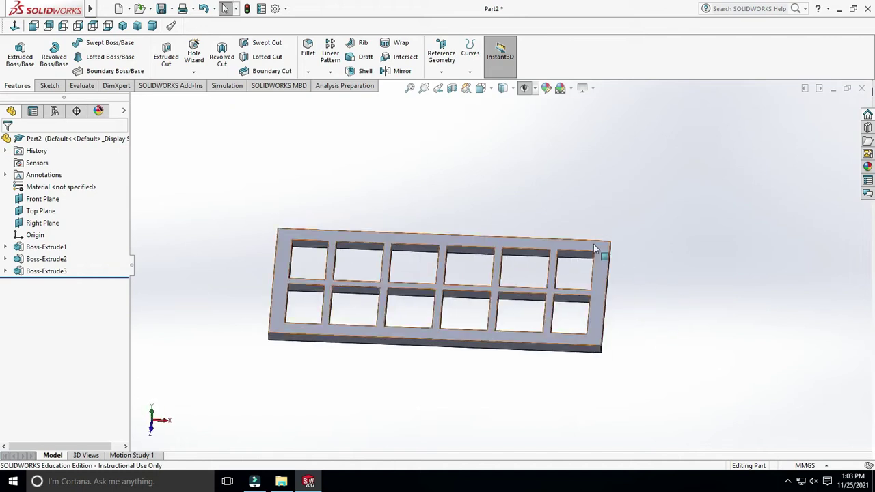
pyautogui.scroll(-2, 594, 244)
pyautogui.click(592, 253)
# - Start a sketch on the top face and draw a circle near the top-right corner
pyautogui.click(49, 86)
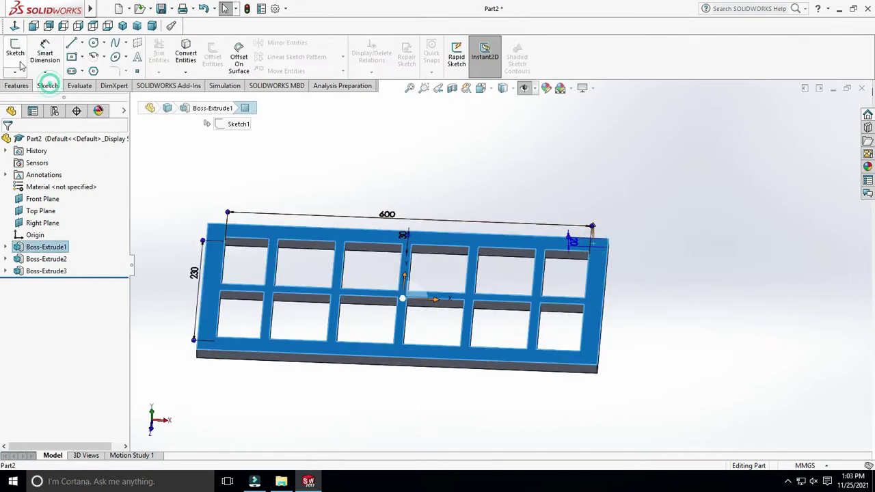
pyautogui.click(15, 54)
pyautogui.click(94, 43)
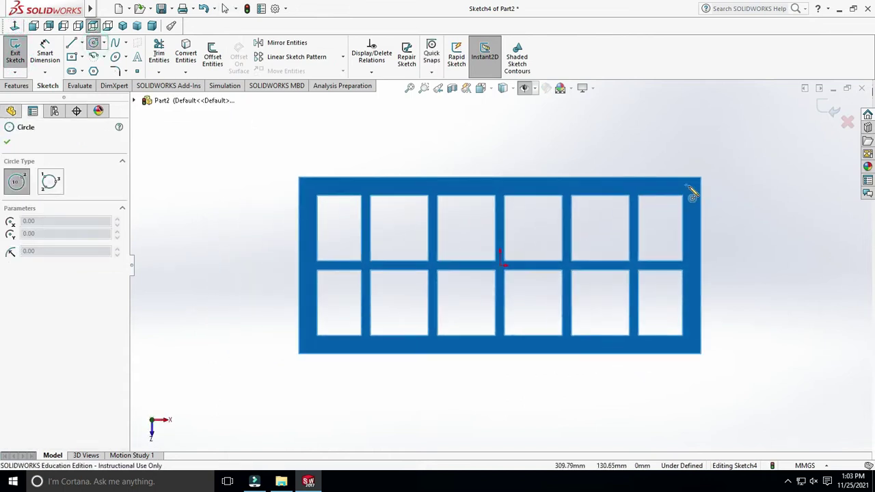
pyautogui.click(688, 185)
pyautogui.click(691, 191)
pyautogui.press('Escape')
# - Locate the circle 15 mm from the right edge and 15 mm from the top edge
pyautogui.press('d')
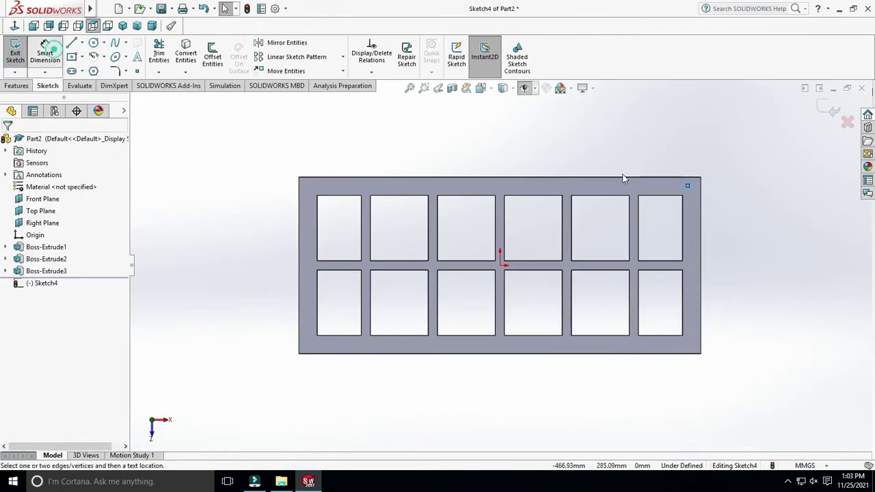
pyautogui.click(688, 185)
pyautogui.scroll(2, 656, 205)
pyautogui.click(681, 216)
pyautogui.click(673, 181)
pyautogui.write('15')
pyautogui.press('Return')
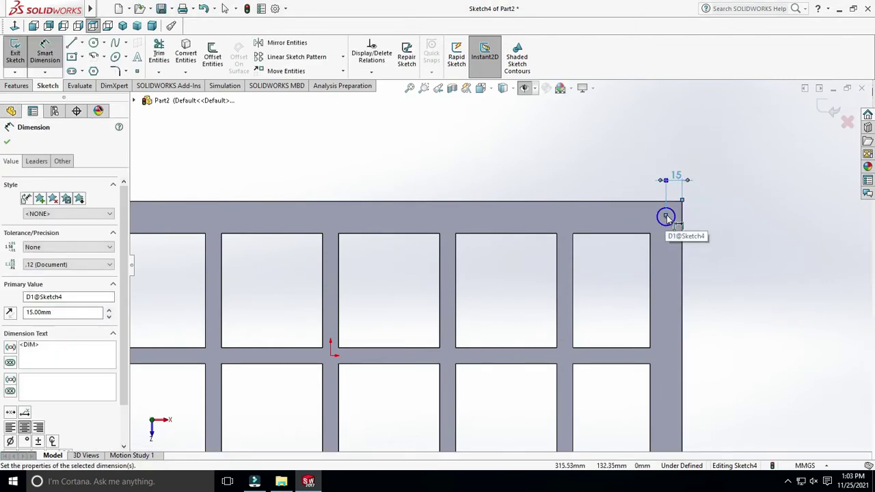
pyautogui.click(667, 218)
pyautogui.click(670, 203)
pyautogui.click(643, 210)
pyautogui.press('Escape')
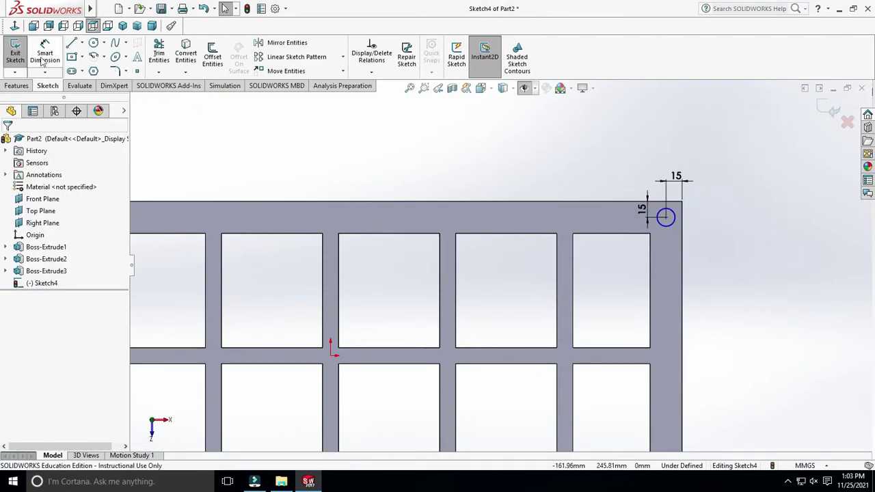
# - Set the circle's diameter to 10 mm
pyautogui.click(43, 60)
pyautogui.click(675, 217)
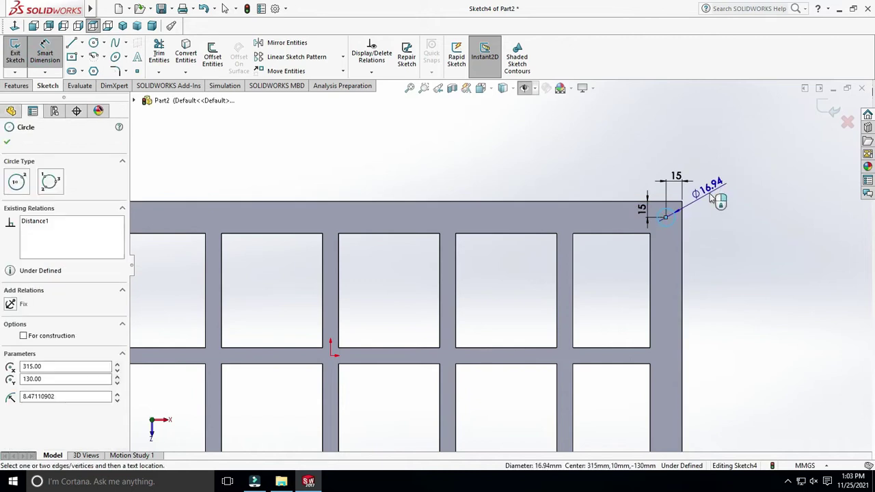
pyautogui.click(711, 198)
pyautogui.write('10')
pyautogui.press('Return')
pyautogui.click(731, 217)
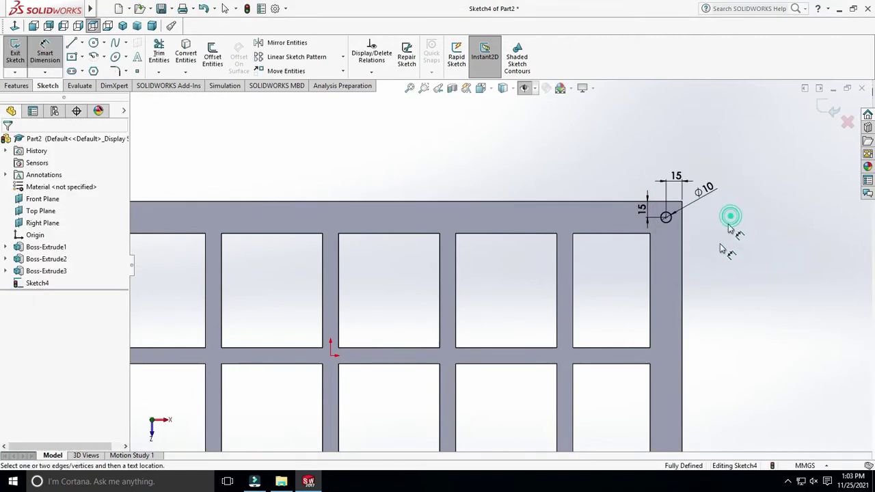
pyautogui.press('Escape')
pyautogui.scroll(1, 691, 256)
pyautogui.scroll(1, 691, 256)
pyautogui.scroll(2, 316, 220)
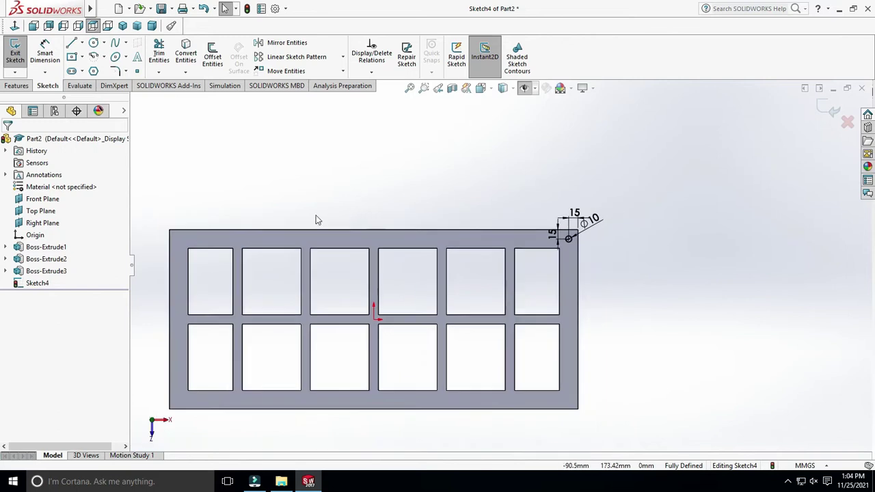
pyautogui.scroll(-1, 316, 221)
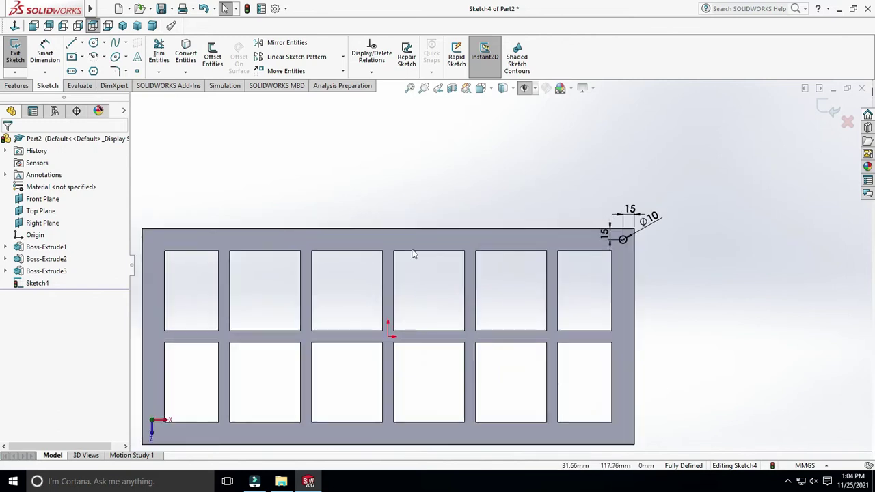
# - Linear-pattern the Ø10 circle leftward: 7 instances at 105 mm spacing
pyautogui.click(297, 57)
pyautogui.scroll(-1, 645, 282)
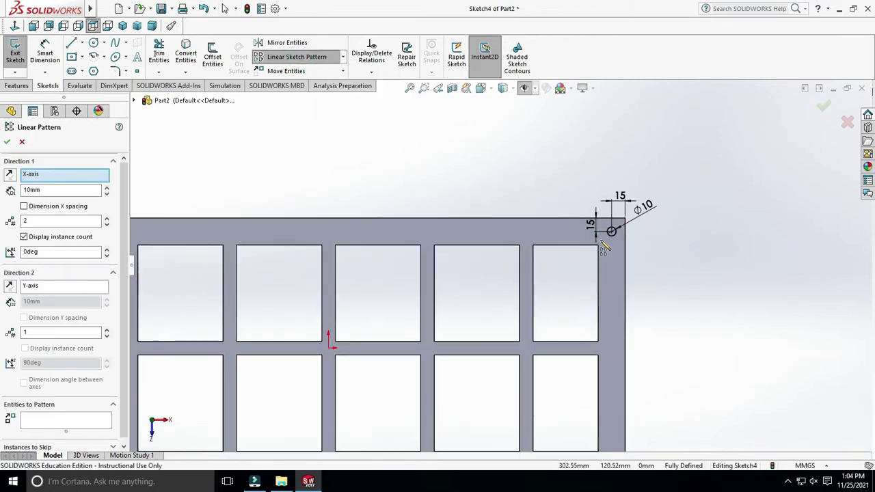
pyautogui.scroll(-2, 614, 257)
pyautogui.click(602, 232)
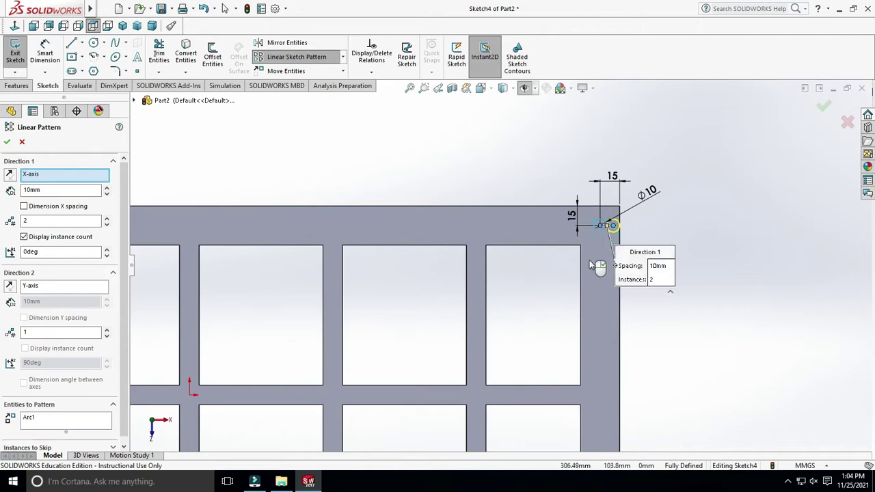
pyautogui.click(11, 176)
pyautogui.write('100')
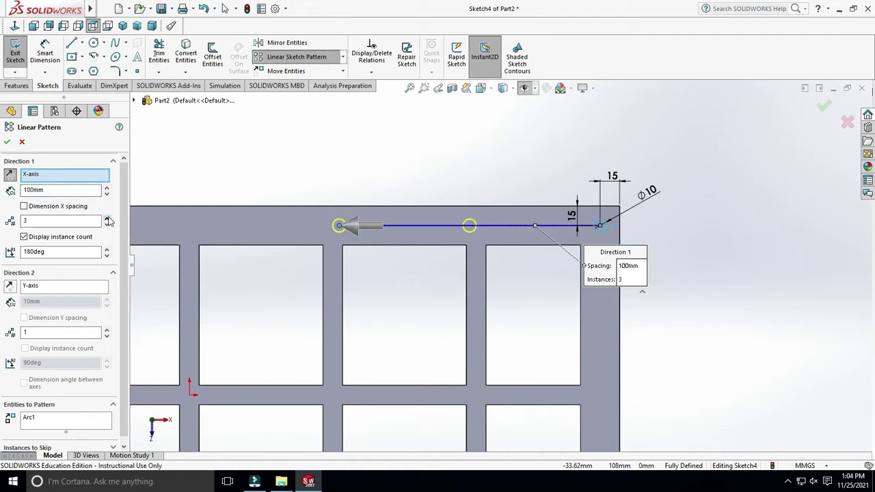
pyautogui.press('z')
pyautogui.press('z')
pyautogui.press('z')
pyautogui.write('105')
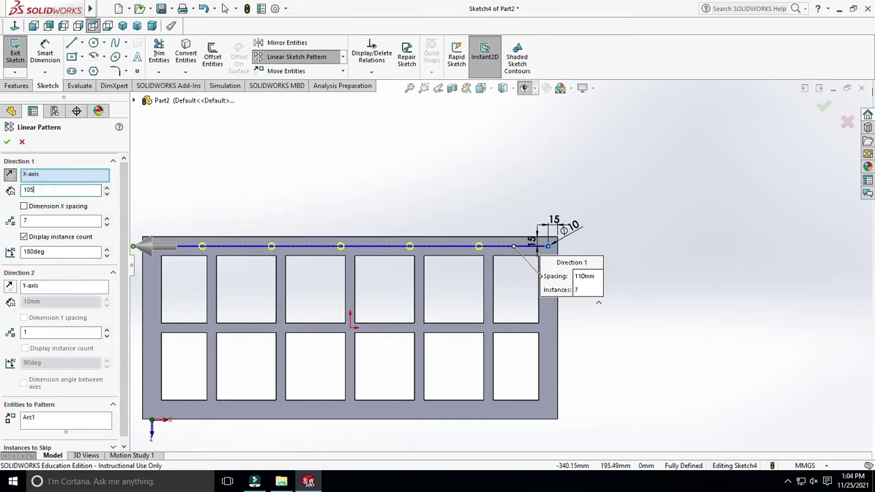
pyautogui.press('Return')
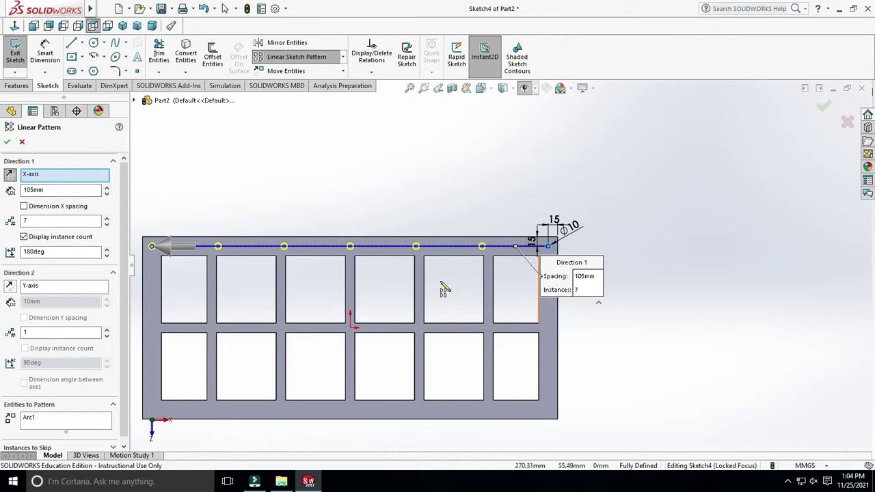
pyautogui.click(6, 143)
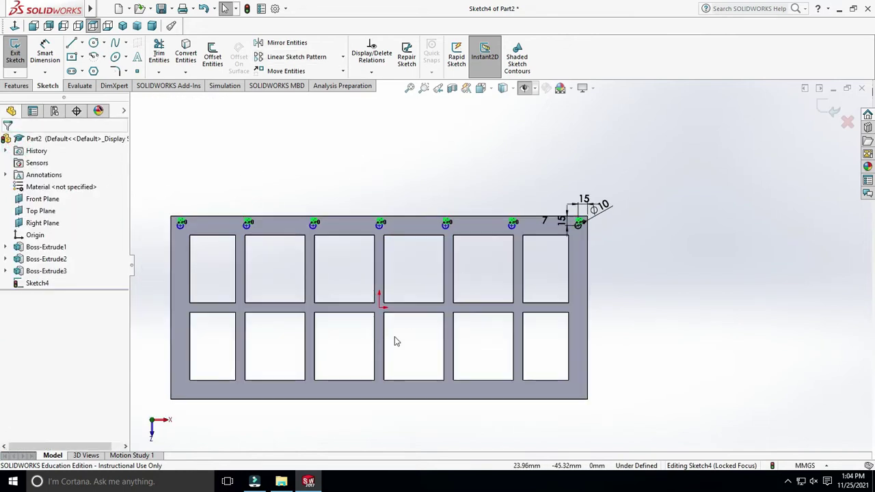
# - Draw a horizontal construction centreline from the origin
pyautogui.keyDown('ctrl'); pyautogui.moveTo(395, 341); pyautogui.dragTo(437, 296, button='middle'); pyautogui.keyUp('ctrl')
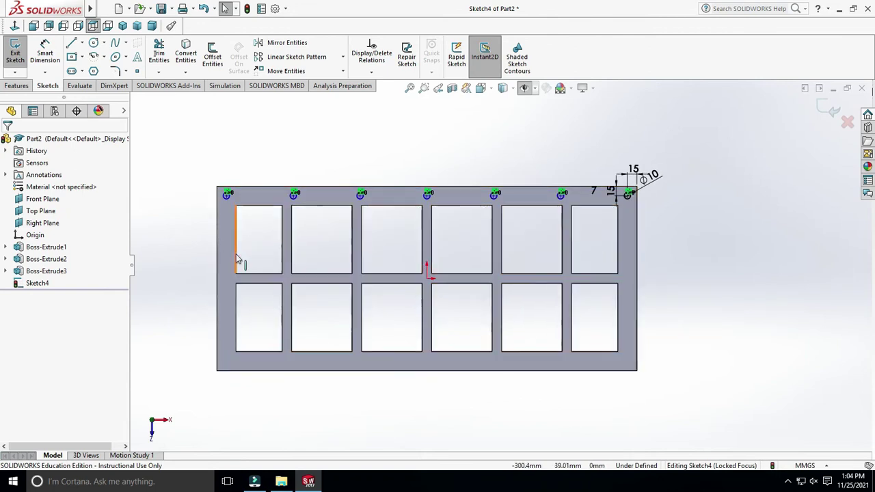
pyautogui.click(80, 43)
pyautogui.click(94, 67)
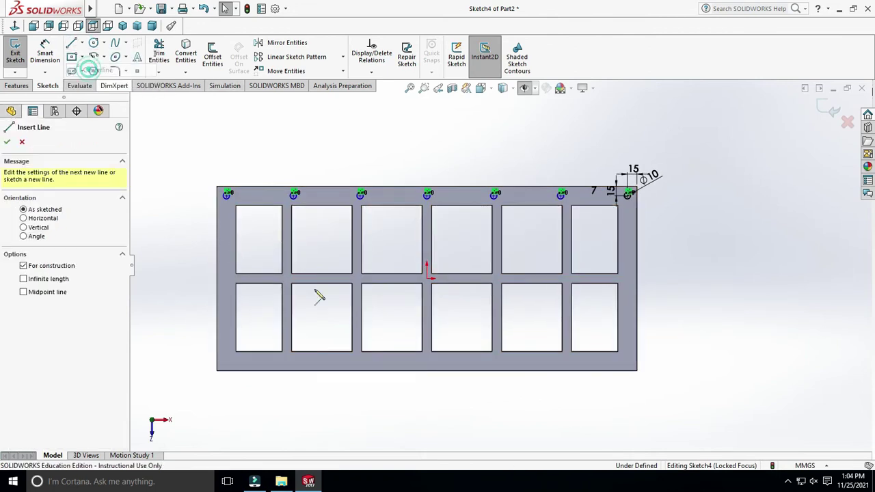
pyautogui.click(427, 276)
pyautogui.click(398, 278)
pyautogui.press('Escape')
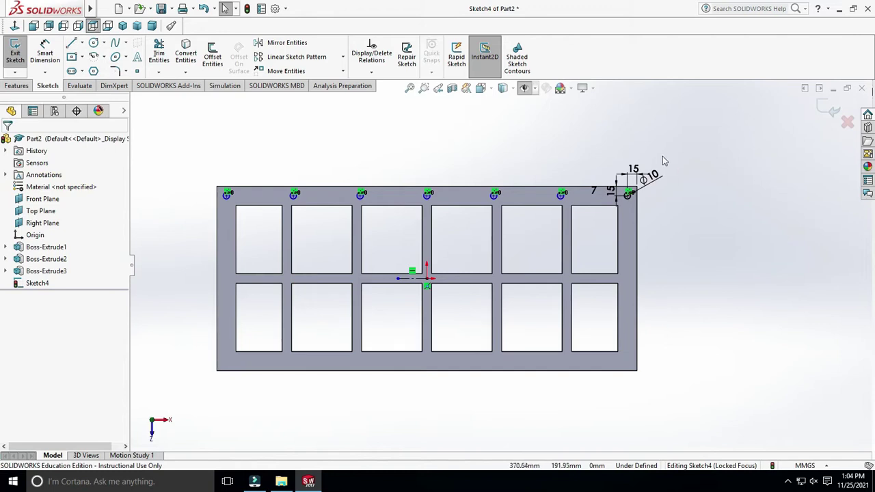
# - Sketch a new hole circle on the bed's left edge
pyautogui.moveTo(674, 141)
pyautogui.mouseDown()
pyautogui.moveTo(632, 232)
pyautogui.moveTo(543, 171)
pyautogui.mouseUp()
pyautogui.click(93, 43)
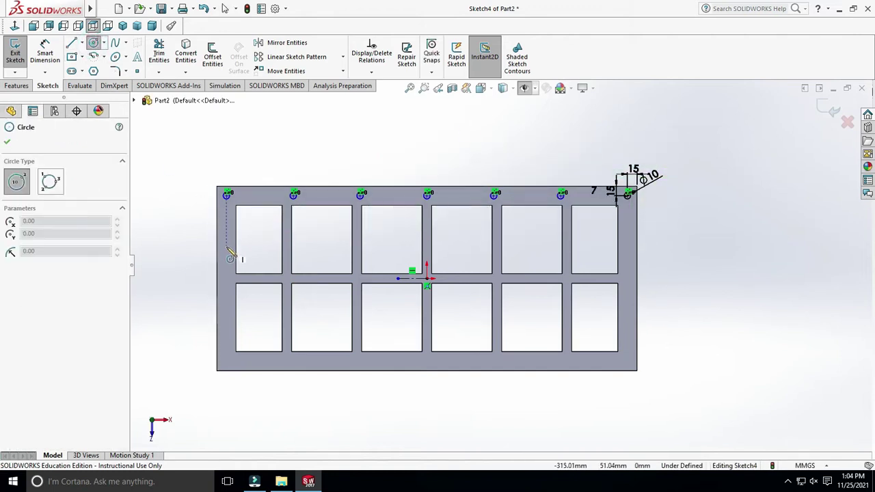
pyautogui.click(227, 249)
pyautogui.click(234, 253)
# - Dimension the side hole 80 mm below the top-left hole centre
pyautogui.click(45, 48)
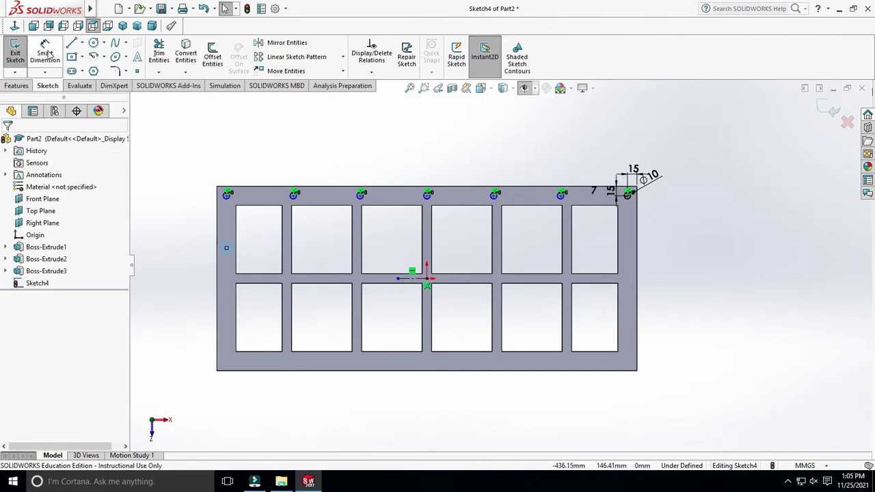
pyautogui.click(227, 249)
pyautogui.click(227, 194)
pyautogui.scroll(-5, 198, 191)
pyautogui.click(265, 258)
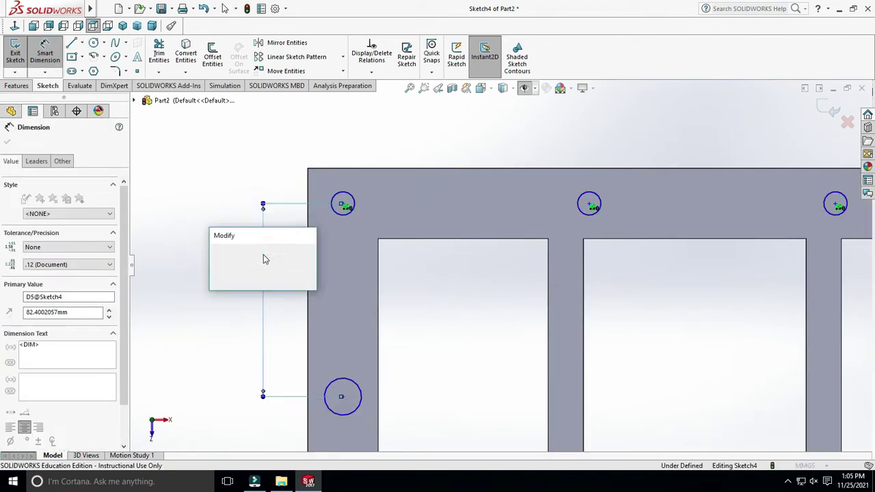
pyautogui.scroll(5, 482, 357)
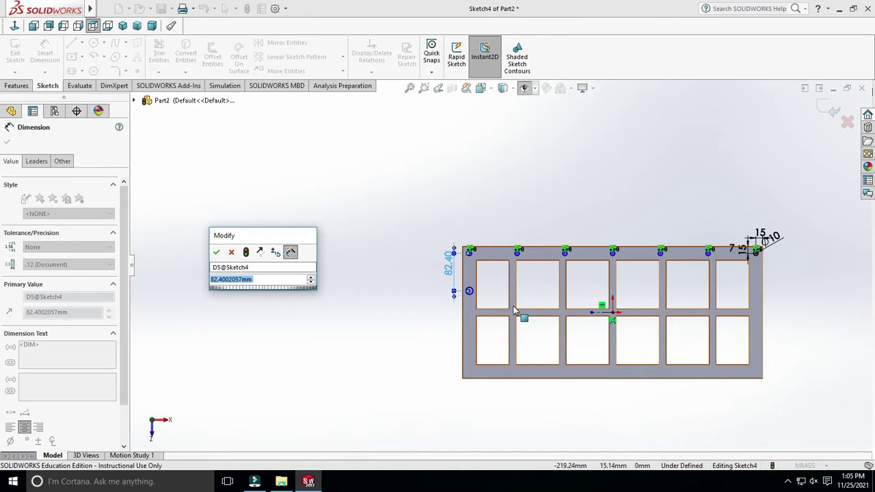
pyautogui.write('80')
pyautogui.press('Return')
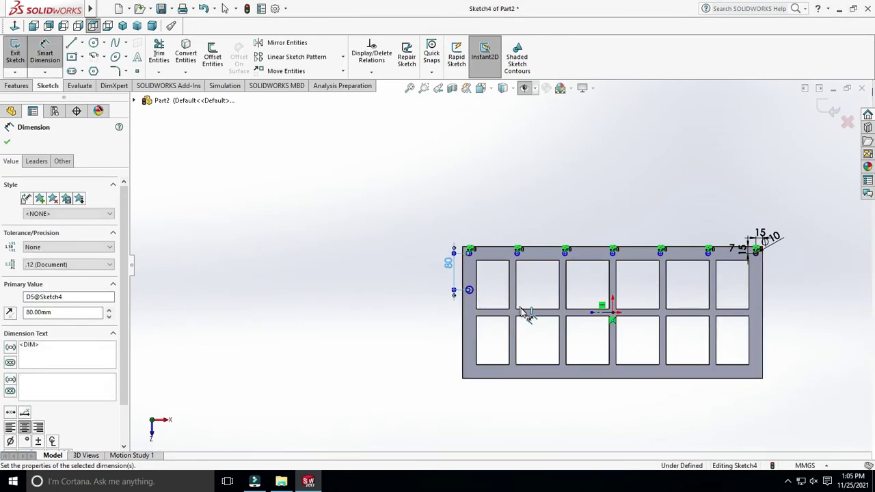
pyautogui.press('Escape')
# - Add a 105 mm spacing dimension between neighbouring top hole centres
pyautogui.scroll(-5, 807, 253)
pyautogui.press('d')
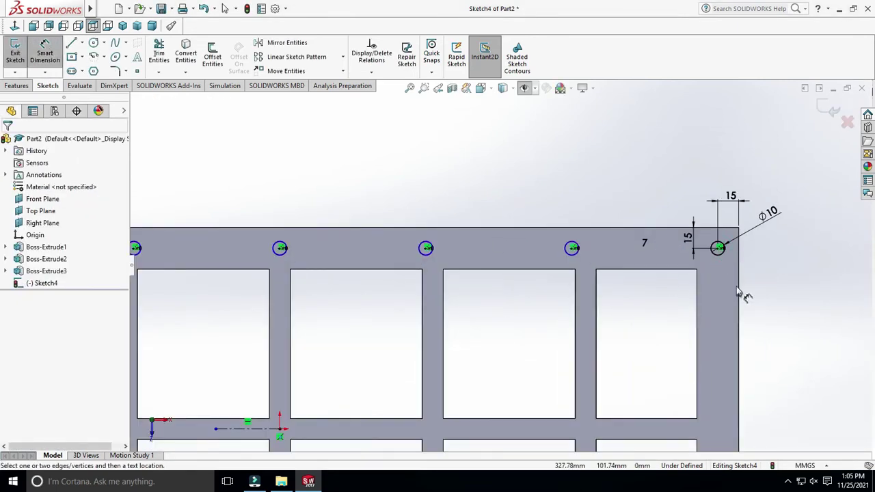
pyautogui.scroll(-4, 667, 278)
pyautogui.click(426, 203)
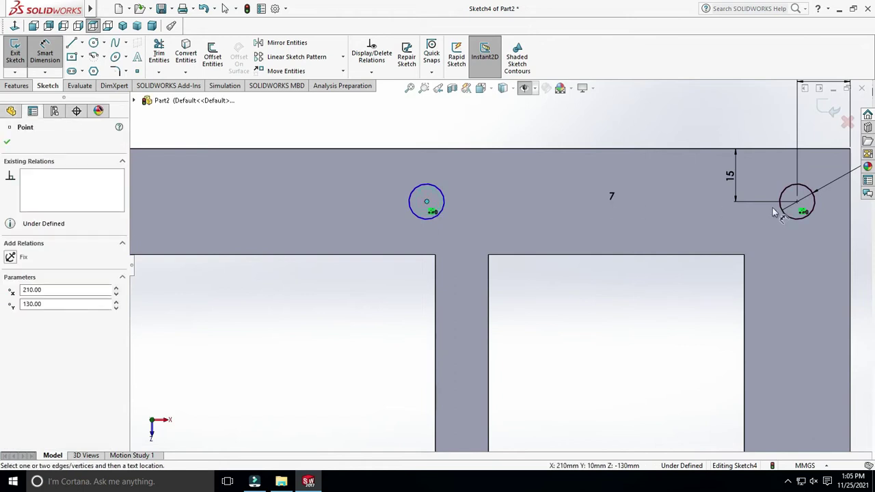
pyautogui.click(799, 203)
pyautogui.scroll(2, 578, 182)
pyautogui.click(578, 182)
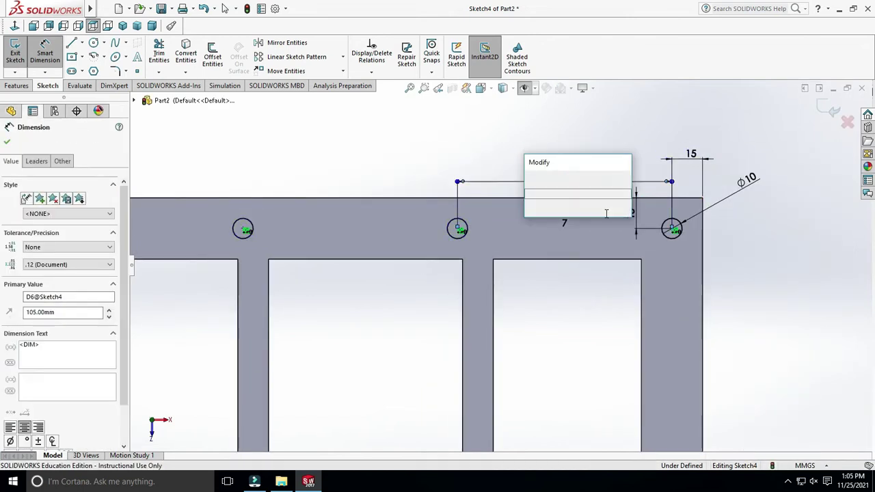
pyautogui.press('Return')
pyautogui.press('Escape')
# - Box-select the top row of holes and their dimensions
pyautogui.scroll(3, 677, 301)
pyautogui.scroll(3, 448, 303)
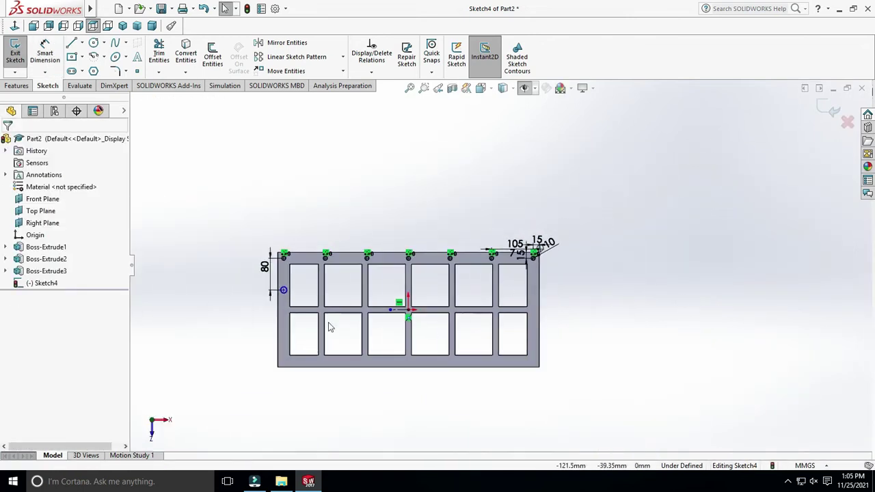
pyautogui.scroll(-2, 328, 326)
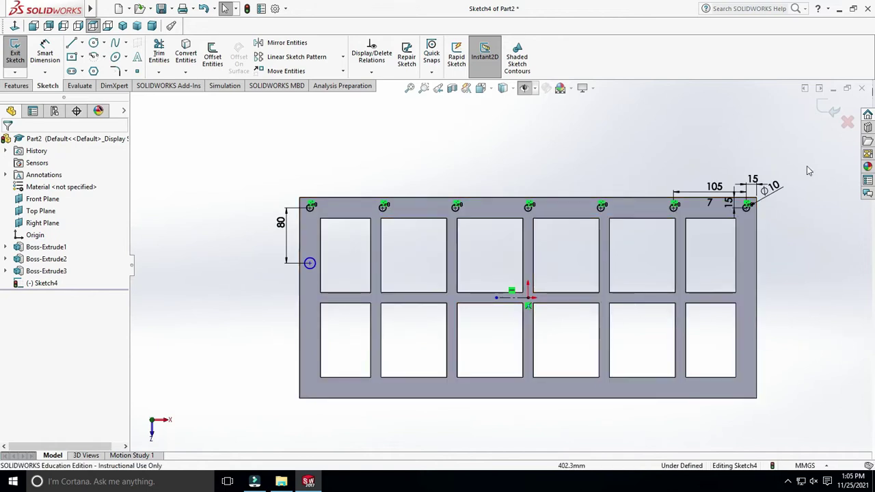
pyautogui.moveTo(809, 170); pyautogui.dragTo(257, 274)
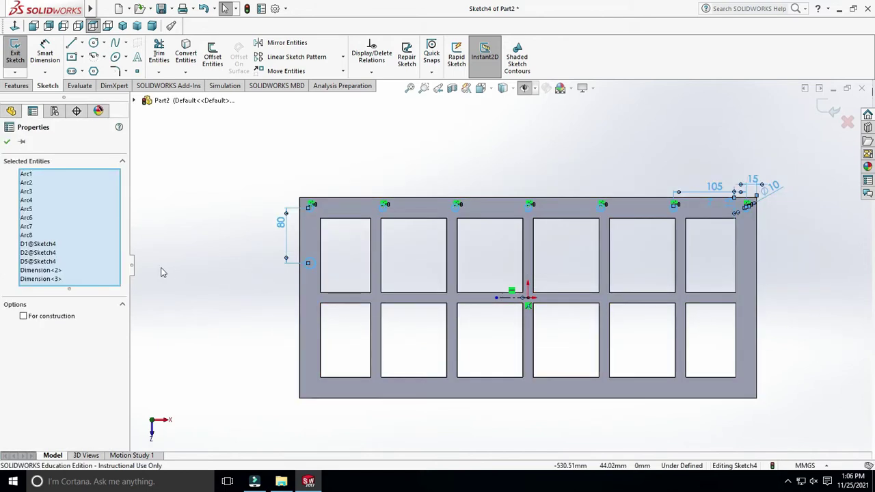
# - Mirror the selected holes about the horizontal centreline onto the bottom edge
pyautogui.click(286, 44)
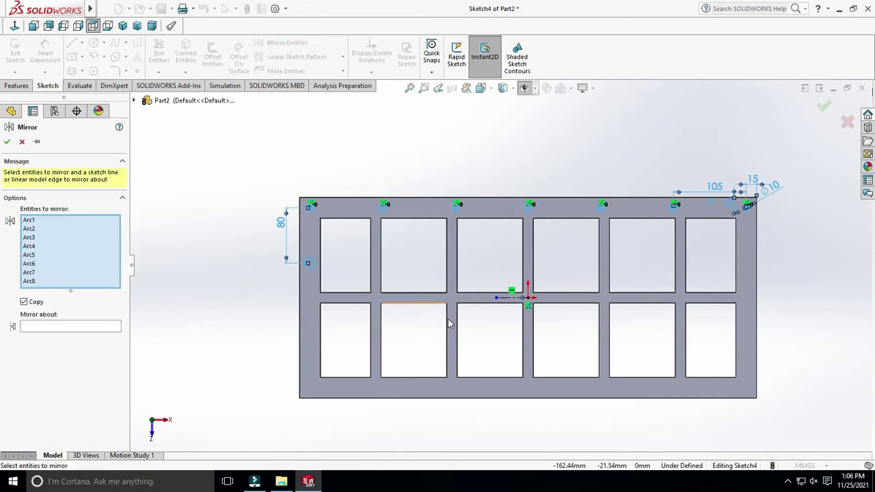
pyautogui.click(112, 328)
pyautogui.click(513, 299)
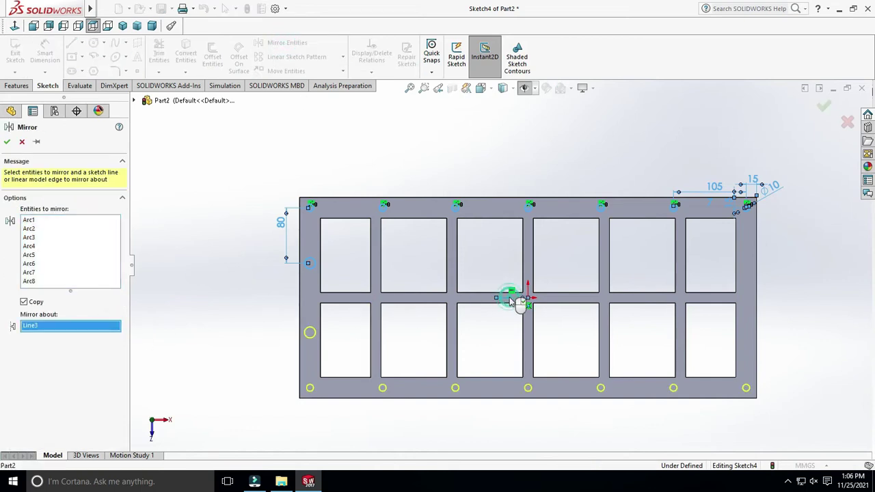
pyautogui.click(7, 141)
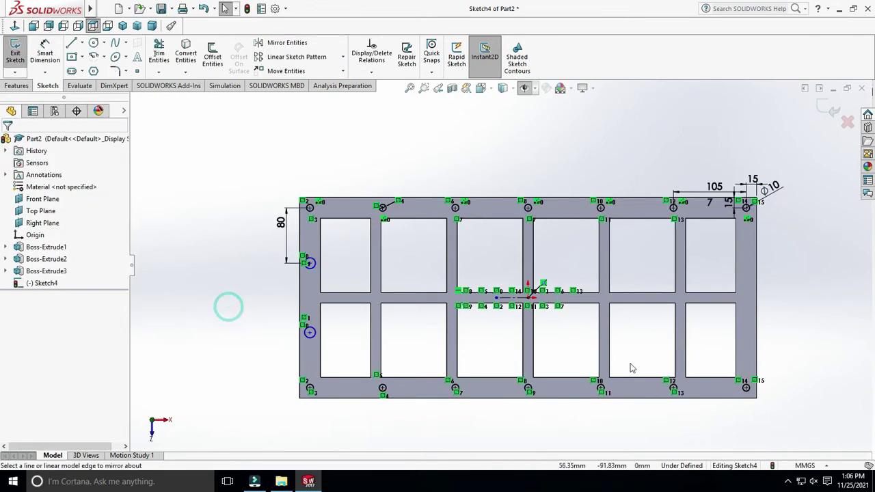
# - Give the lower left-edge circle a 10 mm diameter dimension
pyautogui.click(49, 53)
pyautogui.scroll(-3, 400, 369)
pyautogui.click(251, 306)
pyautogui.click(250, 270)
pyautogui.write('10')
pyautogui.press('Return')
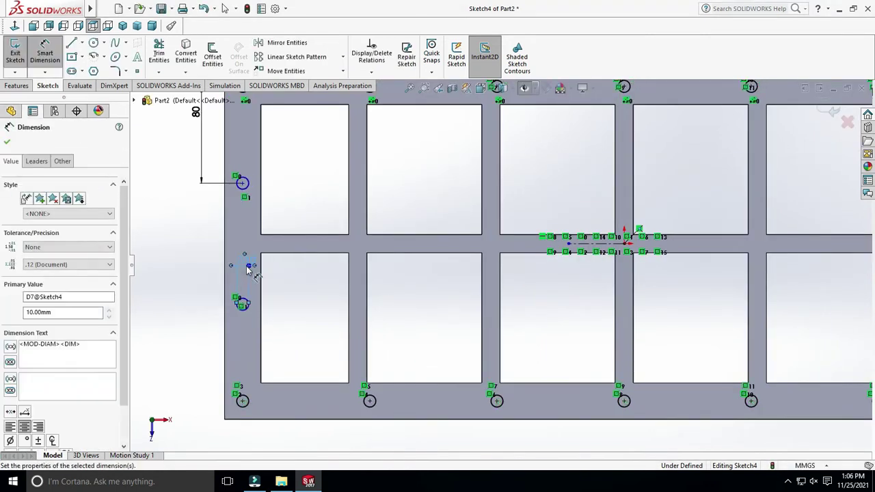
pyautogui.press('Escape')
pyautogui.scroll(-3, 256, 314)
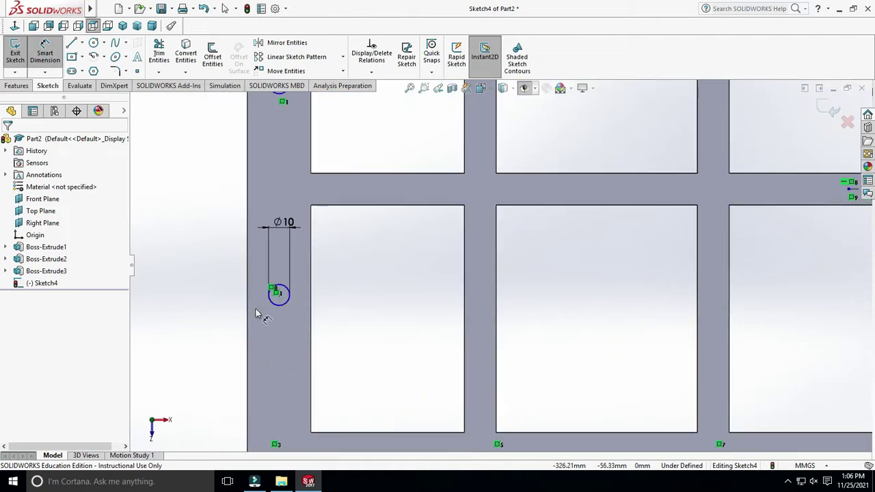
pyautogui.scroll(5, 324, 336)
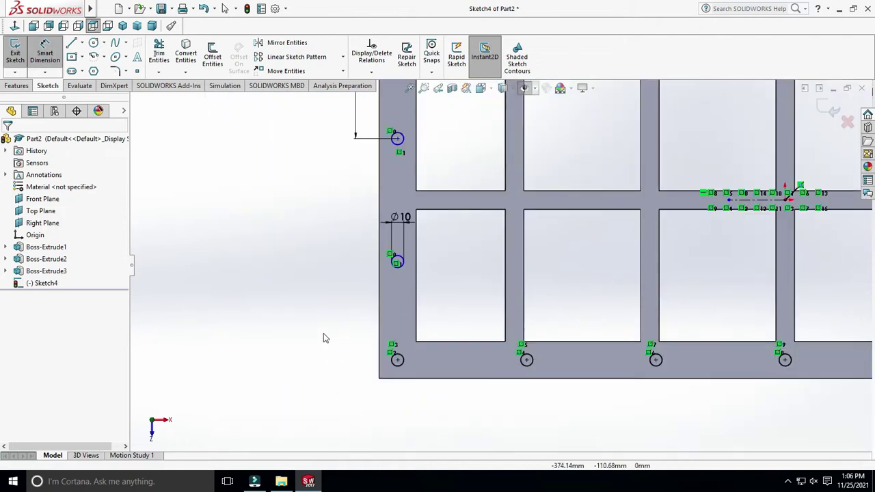
pyautogui.press('Escape')
pyautogui.scroll(-2, 523, 266)
pyautogui.scroll(-3, 499, 202)
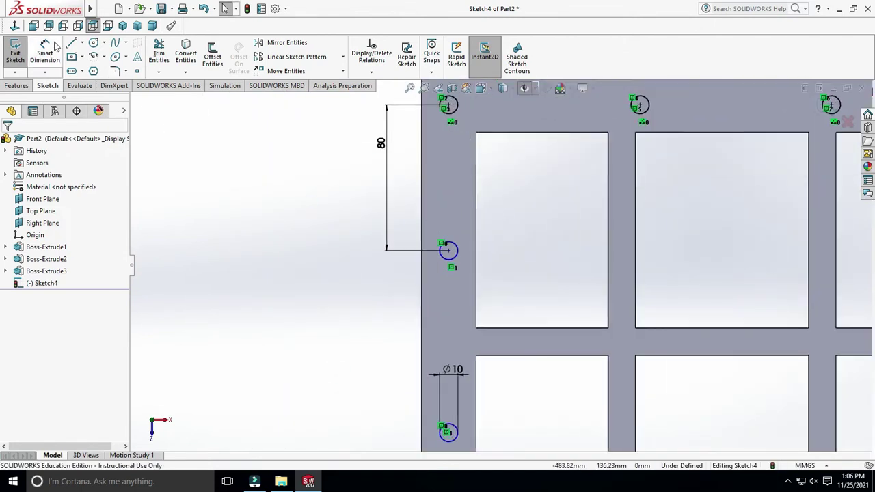
pyautogui.scroll(3, 605, 226)
pyautogui.scroll(1, 657, 294)
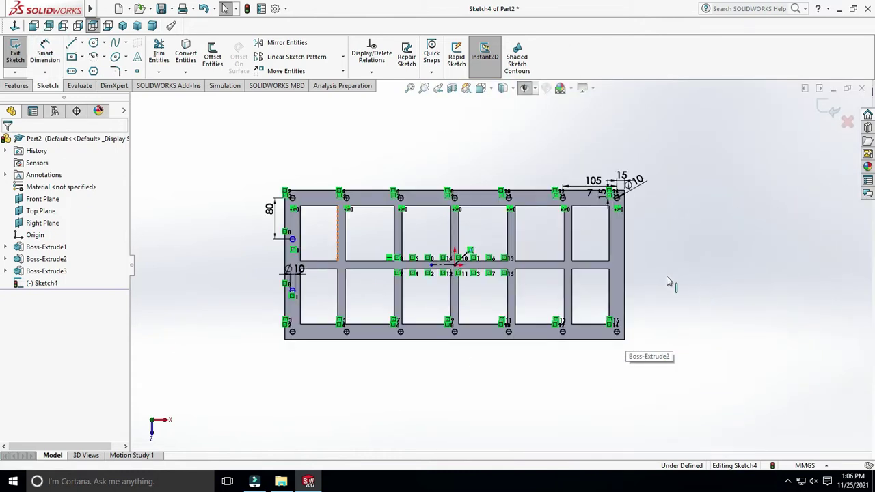
pyautogui.click(665, 270)
# - Extrude the Sketch4 circles 120 mm into upright pegs, then tilt the view
pyautogui.click(18, 87)
pyautogui.click(20, 54)
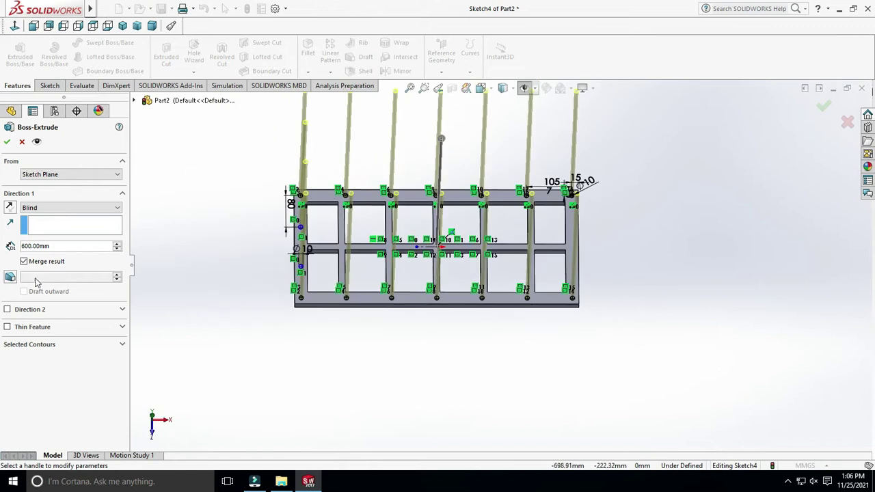
pyautogui.write('120')
pyautogui.press('Return')
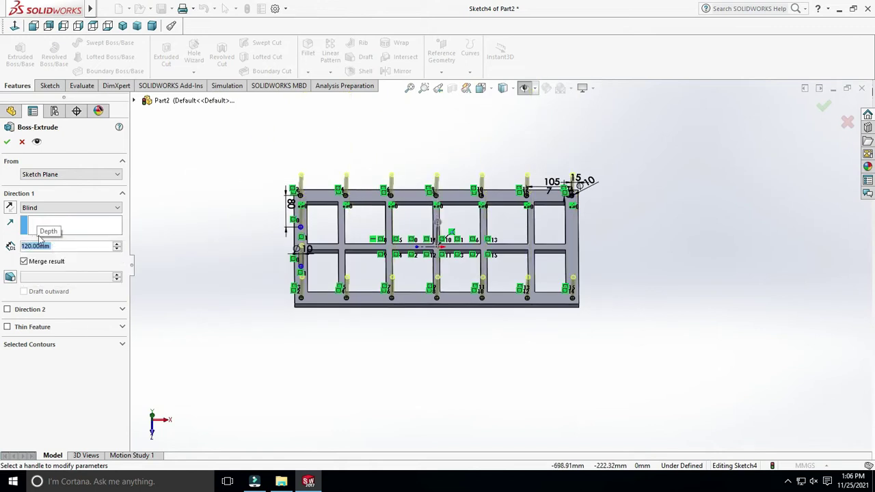
pyautogui.click(6, 142)
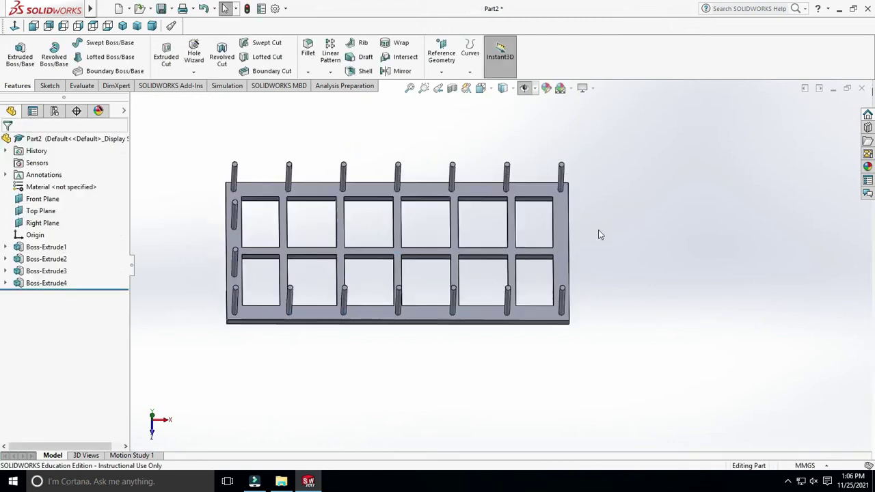
pyautogui.moveTo(616, 210)
pyautogui.mouseDown(button='middle')
pyautogui.moveTo(547, 196)
pyautogui.moveTo(604, 239)
pyautogui.mouseUp(button='middle')
pyautogui.scroll(-2, 609, 253)
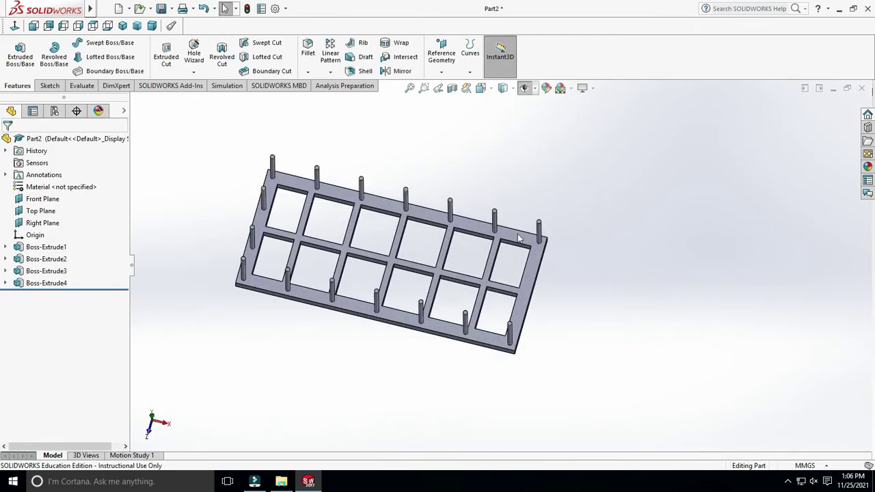
pyautogui.scroll(-2, 618, 271)
# - Start a fillet and select the top peg tops along the upper and left edges
pyautogui.moveTo(617, 271)
pyautogui.mouseDown(button='middle')
pyautogui.moveTo(612, 240)
pyautogui.moveTo(555, 210)
pyautogui.mouseUp(button='middle')
pyautogui.press('f')
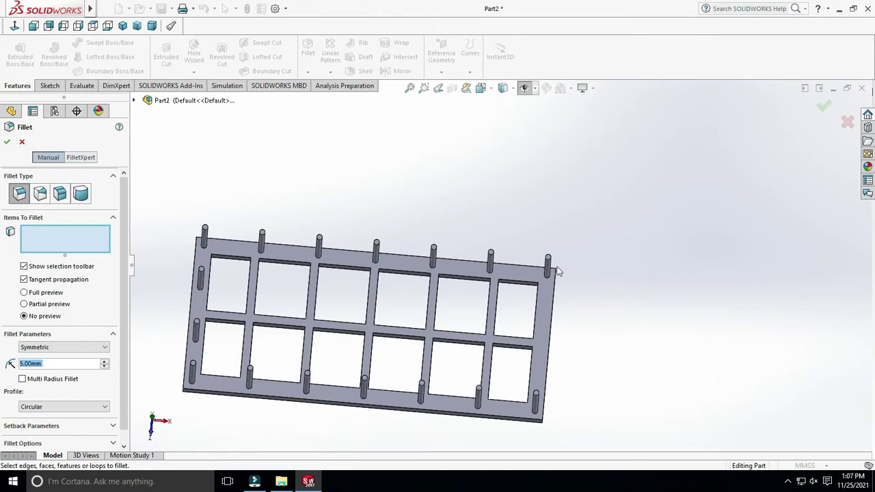
pyautogui.scroll(-3, 537, 250)
pyautogui.click(539, 247)
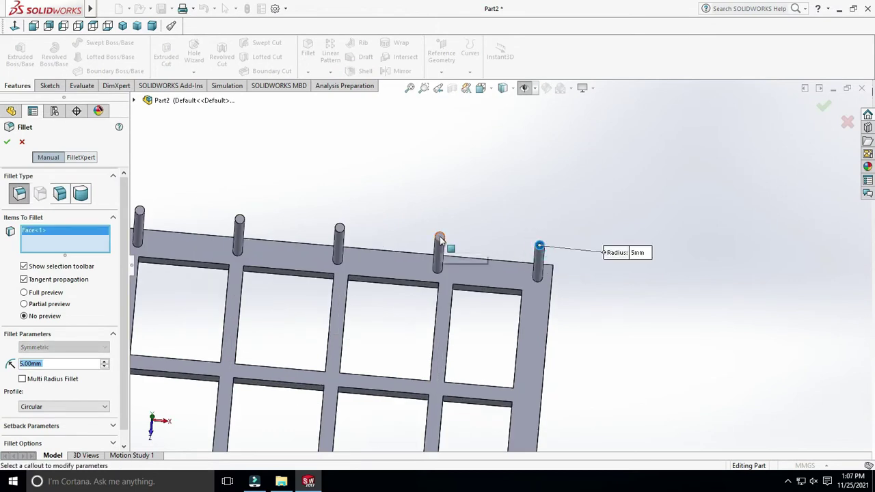
pyautogui.click(440, 240)
pyautogui.click(340, 227)
pyautogui.click(239, 221)
pyautogui.scroll(2, 275, 244)
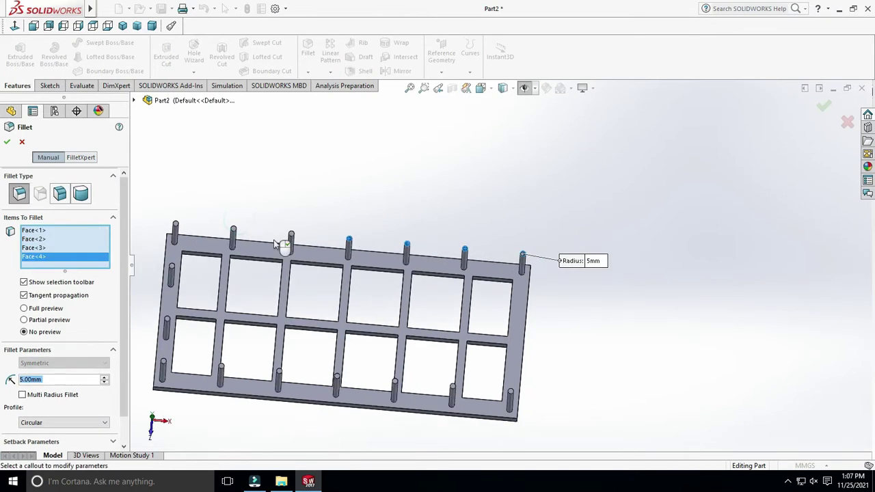
pyautogui.click(233, 230)
pyautogui.click(176, 227)
# - Add the remaining left and bottom peg tops and apply the 5 mm fillet
pyautogui.keyDown('ctrl'); pyautogui.moveTo(303, 314); pyautogui.dragTo(373, 299, button='middle'); pyautogui.keyUp('ctrl')
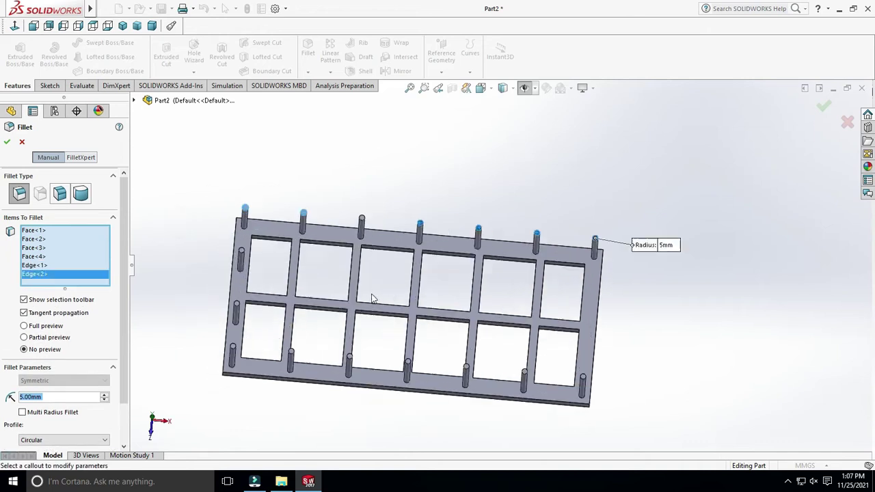
pyautogui.scroll(-2, 373, 299)
pyautogui.click(221, 248)
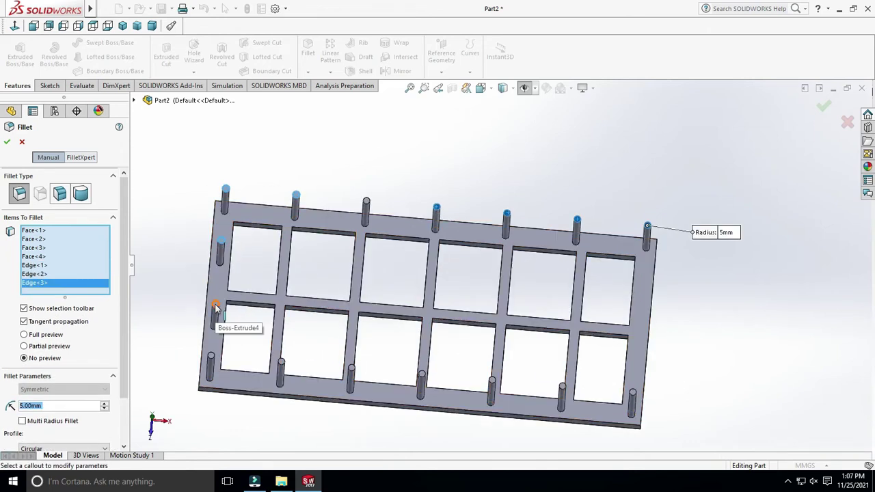
pyautogui.click(215, 308)
pyautogui.click(211, 356)
pyautogui.click(281, 361)
pyautogui.click(350, 373)
pyautogui.click(422, 376)
pyautogui.scroll(-2, 479, 397)
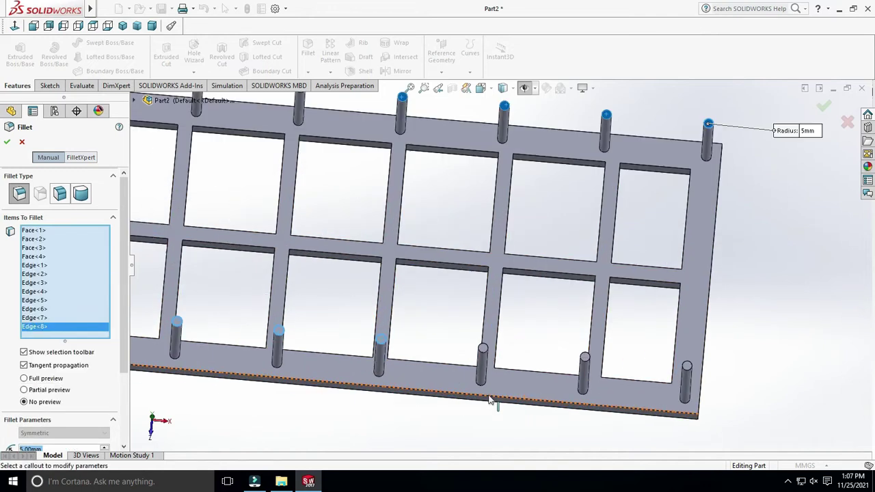
pyautogui.click(483, 352)
pyautogui.click(586, 364)
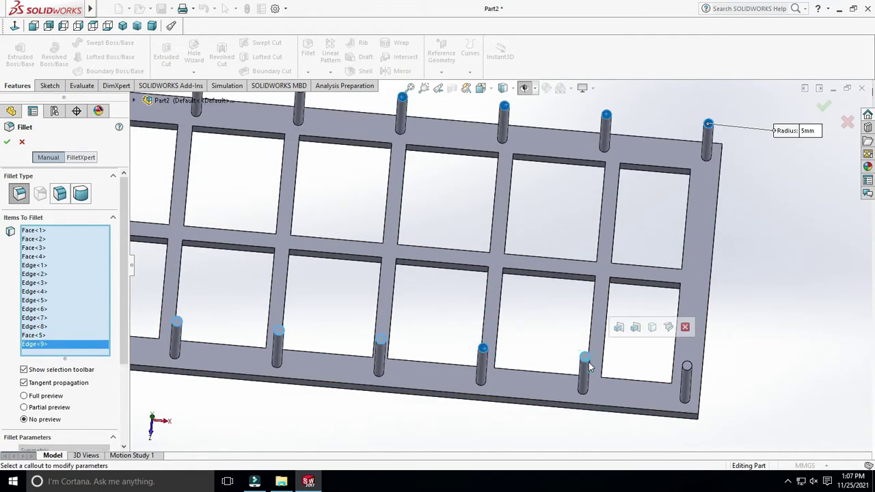
pyautogui.click(688, 368)
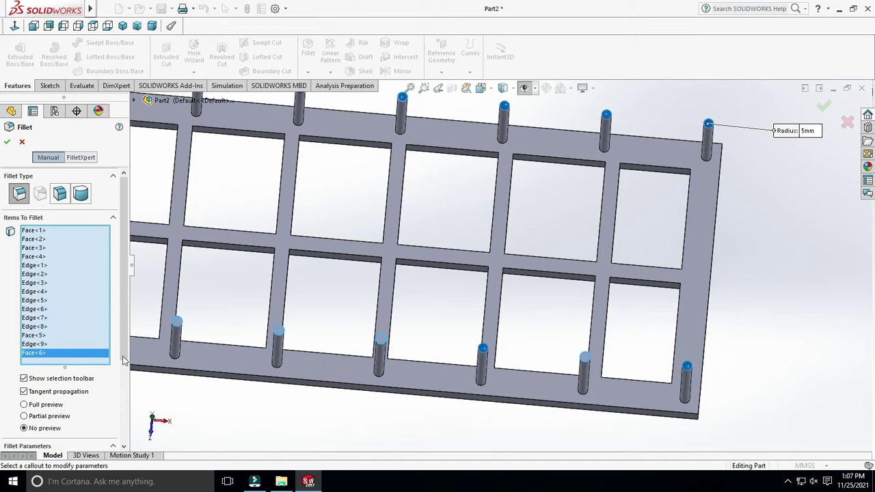
pyautogui.scroll(-3, 123, 360)
pyautogui.click(7, 142)
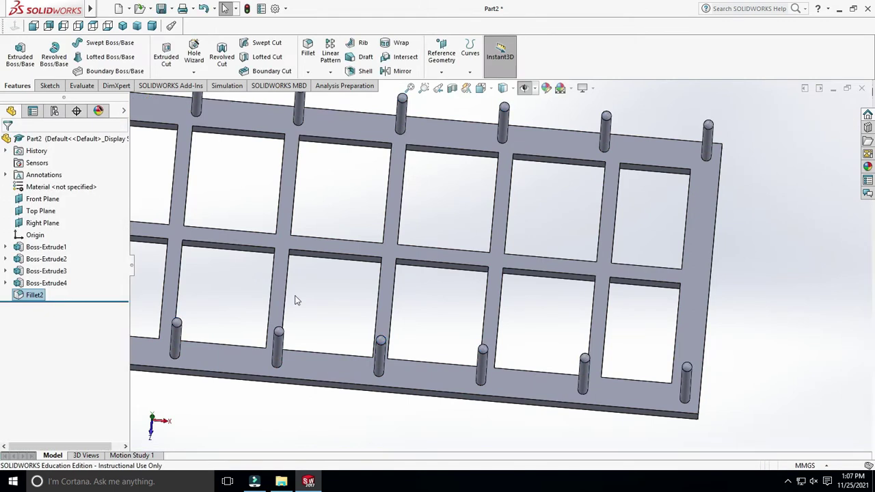
# - Orbit to view the whole filleted bed and select the base frame face
pyautogui.scroll(5, 673, 255)
pyautogui.scroll(-5, 529, 212)
pyautogui.scroll(-4, 534, 240)
pyautogui.scroll(5, 534, 245)
pyautogui.moveTo(577, 269)
pyautogui.mouseDown(button='middle')
pyautogui.moveTo(564, 179)
pyautogui.moveTo(607, 312)
pyautogui.moveTo(618, 307)
pyautogui.moveTo(650, 338)
pyautogui.mouseUp(button='middle')
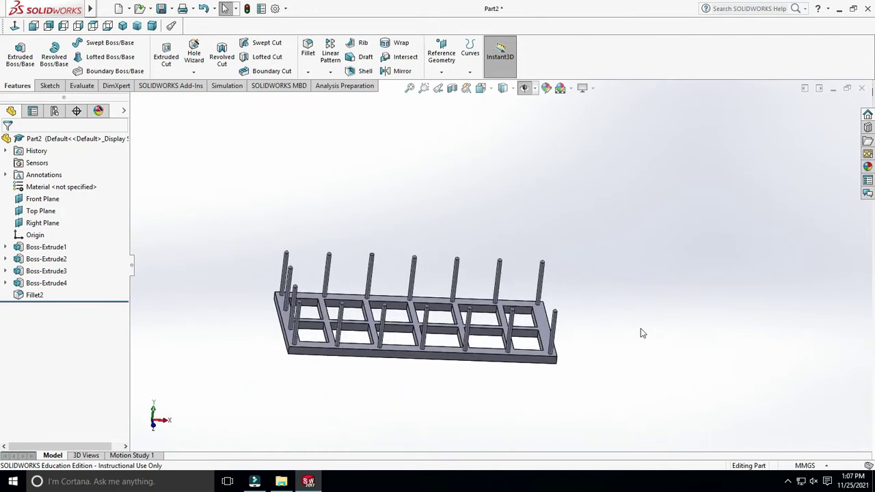
pyautogui.click(46, 247)
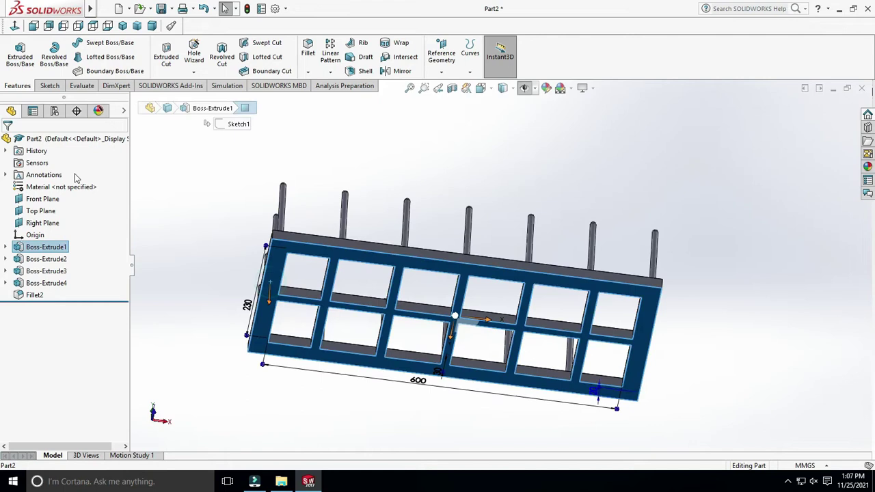
# - Start a sketch on the frame face with a horizontal centreline from the origin
pyautogui.click(50, 85)
pyautogui.click(15, 55)
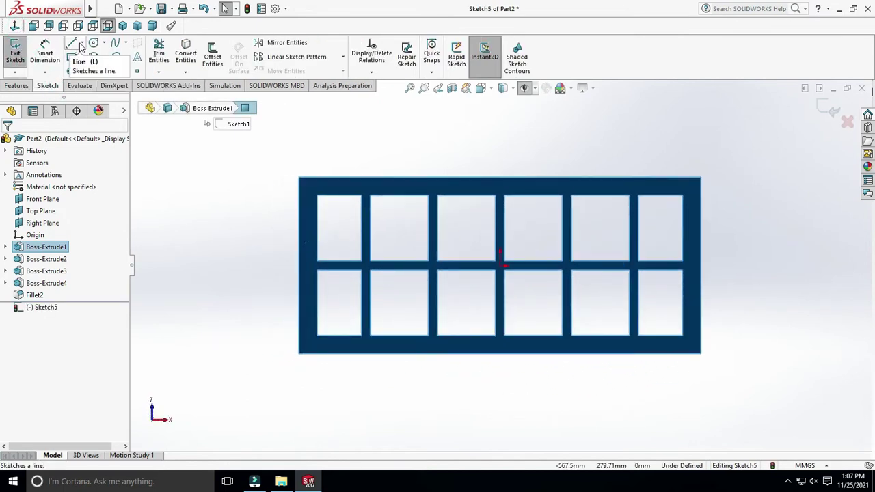
pyautogui.click(71, 57)
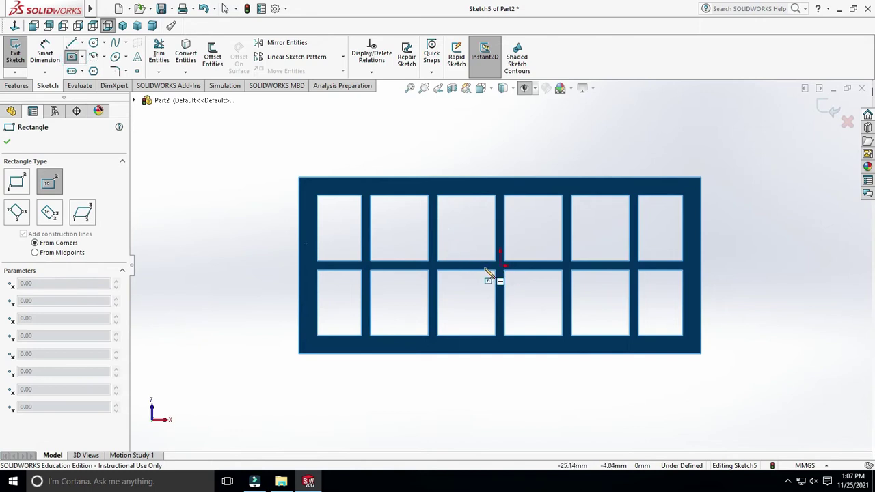
pyautogui.click(81, 43)
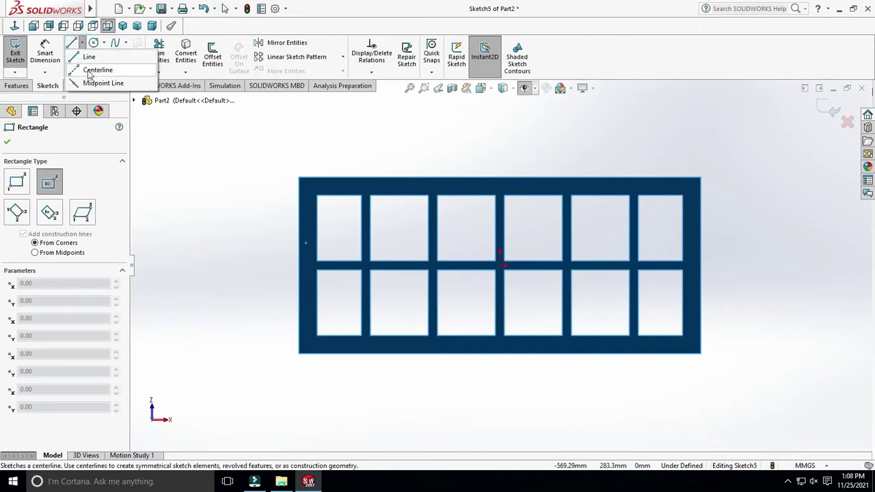
pyautogui.click(91, 72)
pyautogui.click(501, 264)
pyautogui.click(455, 267)
pyautogui.press('Escape')
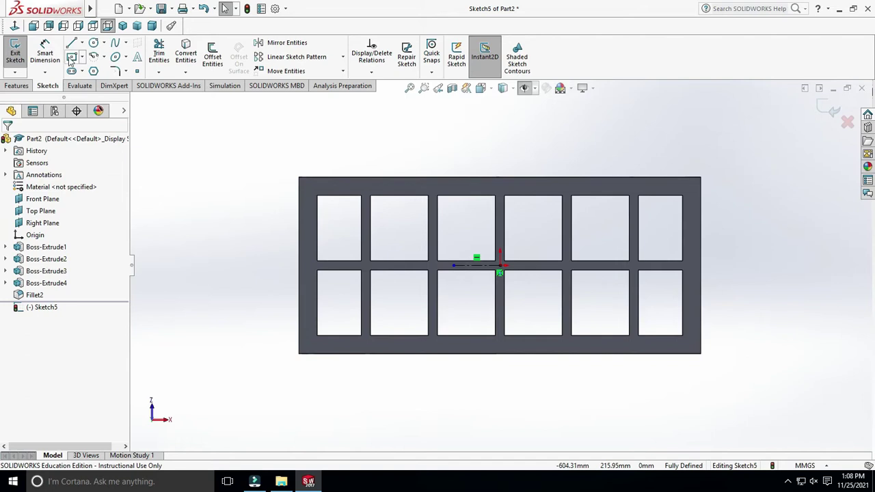
# - Draw a centre rectangle centred on the centreline's end point
pyautogui.click(71, 58)
pyautogui.click(453, 266)
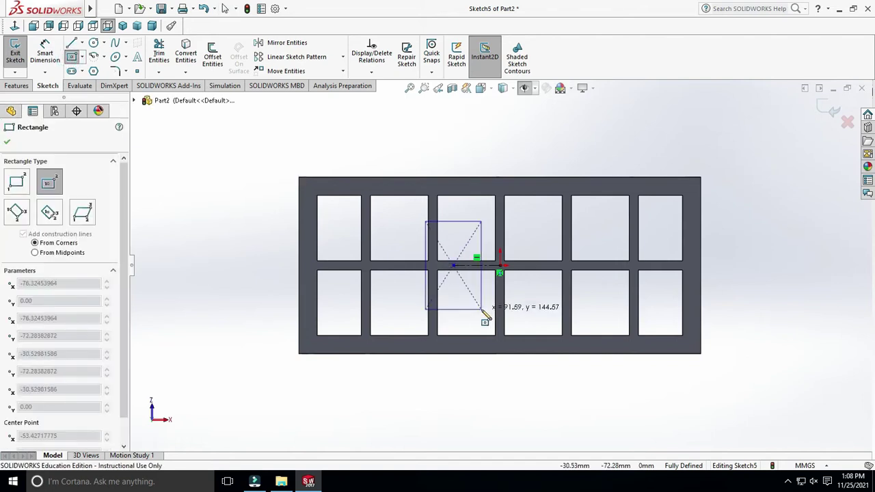
pyautogui.click(484, 320)
pyautogui.press('Escape')
# - Dimension the rectangle's width to 115 mm
pyautogui.click(48, 55)
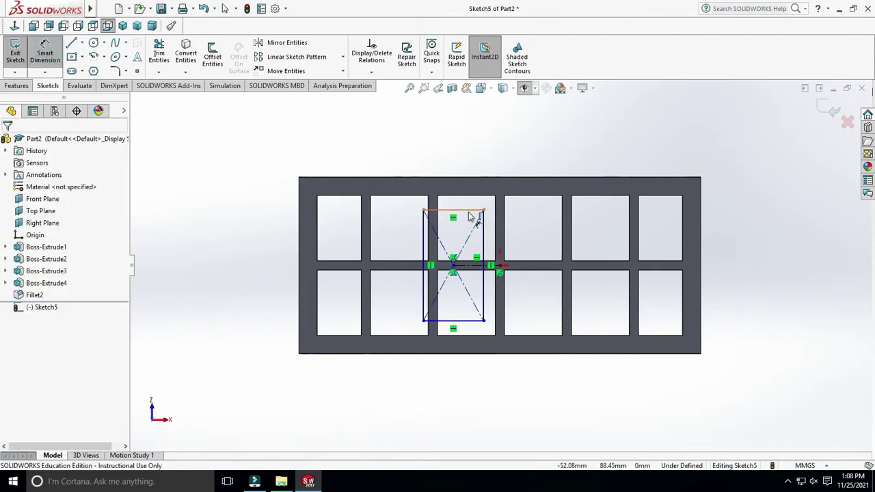
pyautogui.click(465, 210)
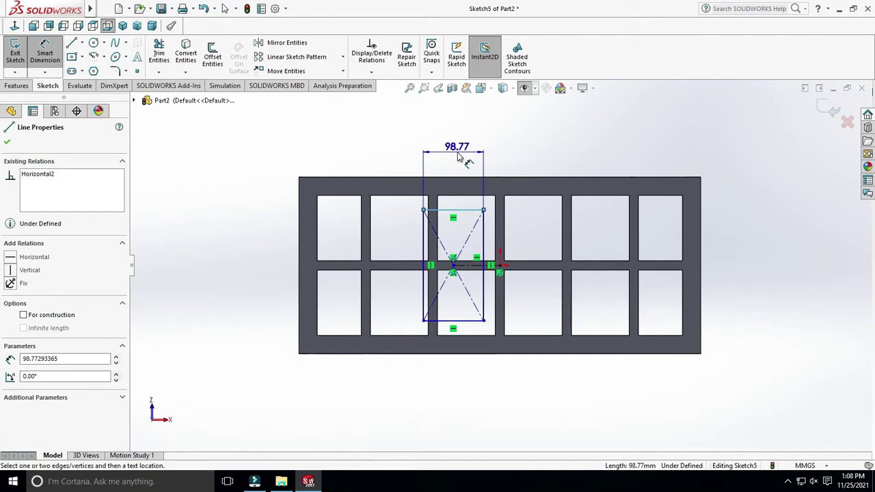
pyautogui.click(458, 158)
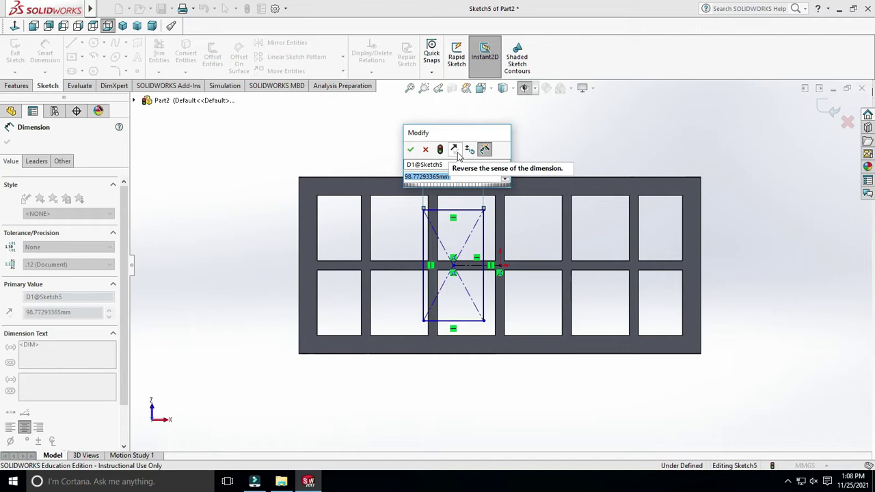
pyautogui.write('115')
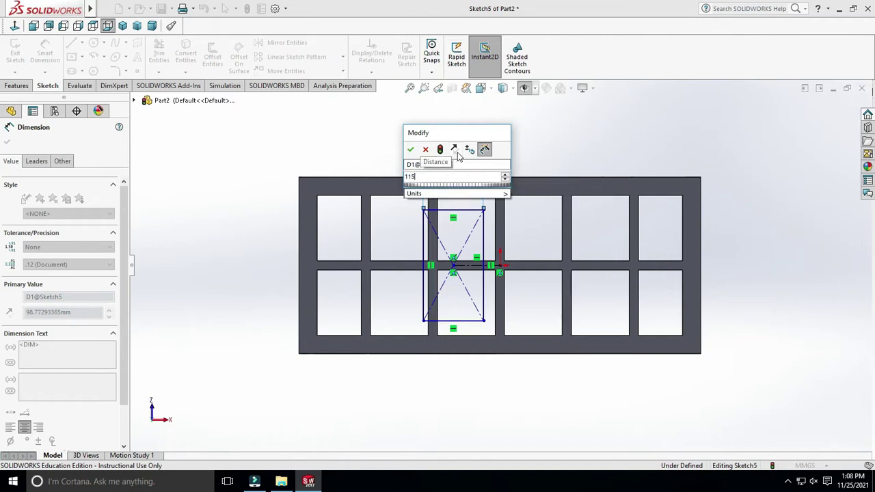
pyautogui.press('Return')
pyautogui.press('Escape')
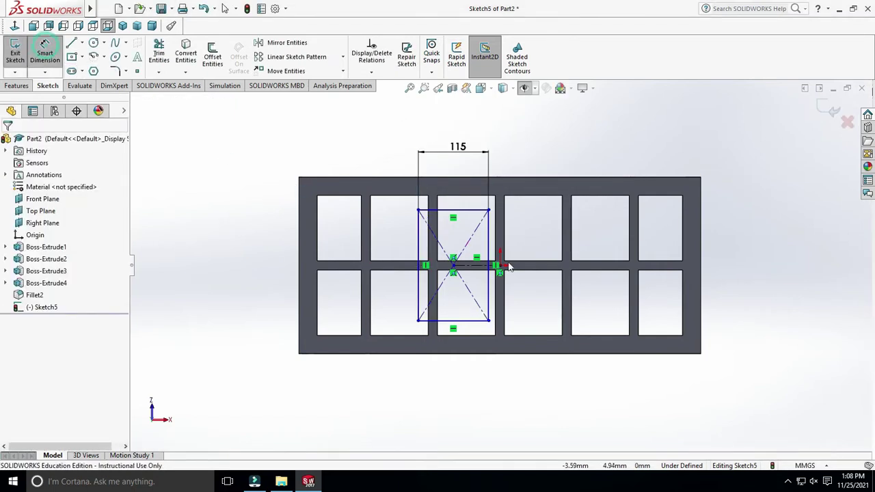
# - Dimension the rectangle's height, correcting it from 300 to 290 mm
pyautogui.click(489, 243)
pyautogui.click(521, 244)
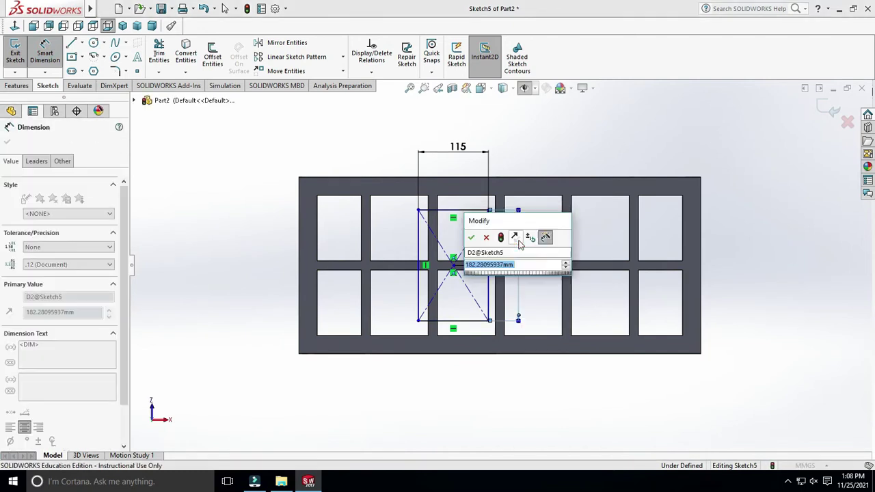
pyautogui.write('300')
pyautogui.press('Return')
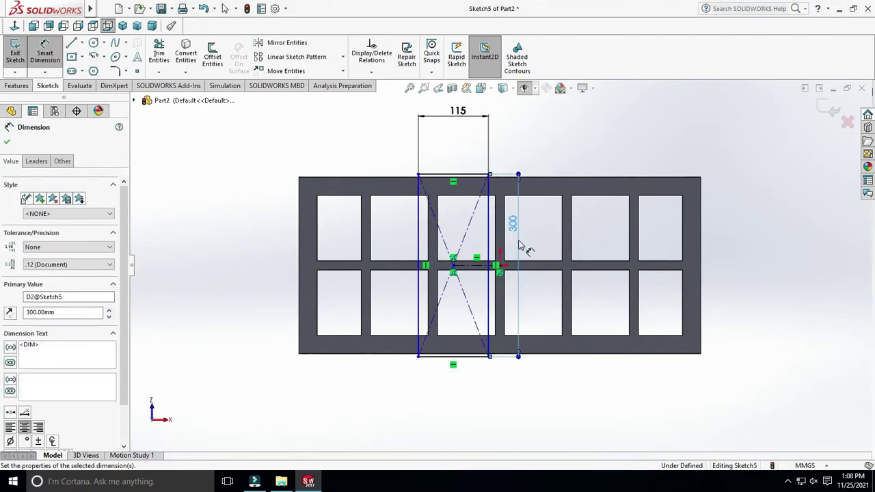
pyautogui.doubleClick(513, 223)
pyautogui.write('290')
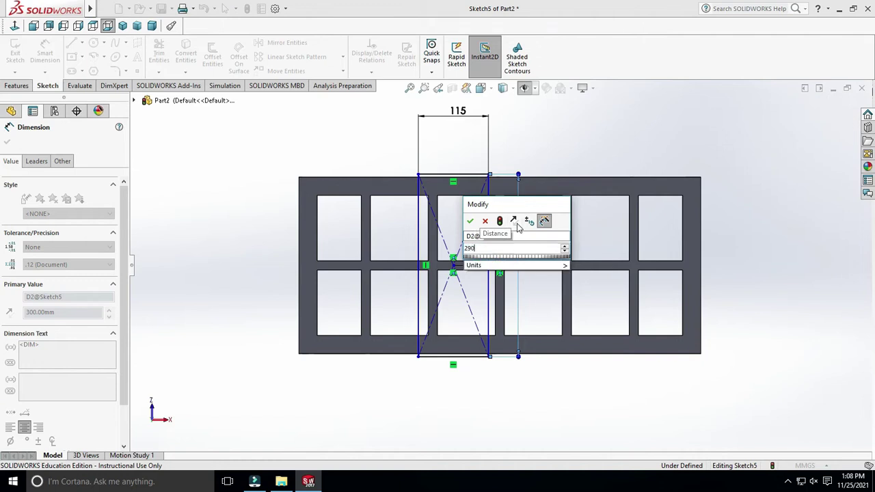
pyautogui.press('Return')
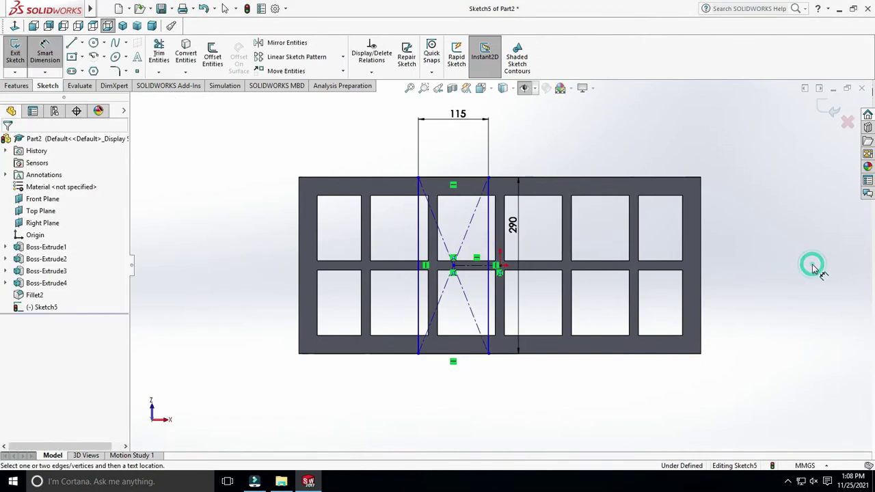
pyautogui.click(45, 54)
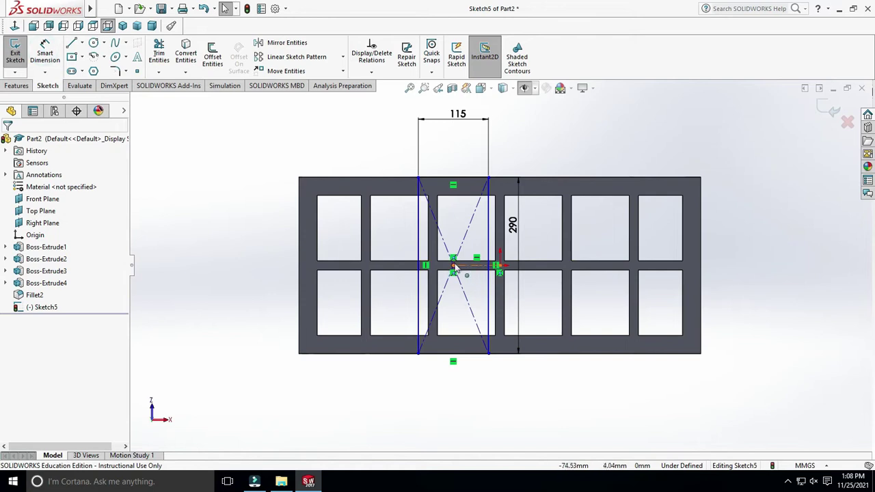
# - Place the rectangle centre 250 mm from the bed's left edge, fully defining it
pyautogui.click(454, 267)
pyautogui.press('d')
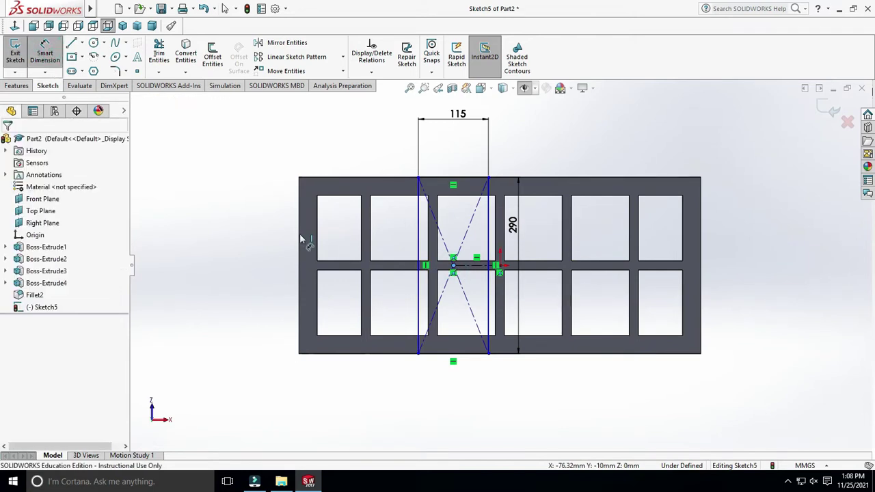
pyautogui.click(299, 239)
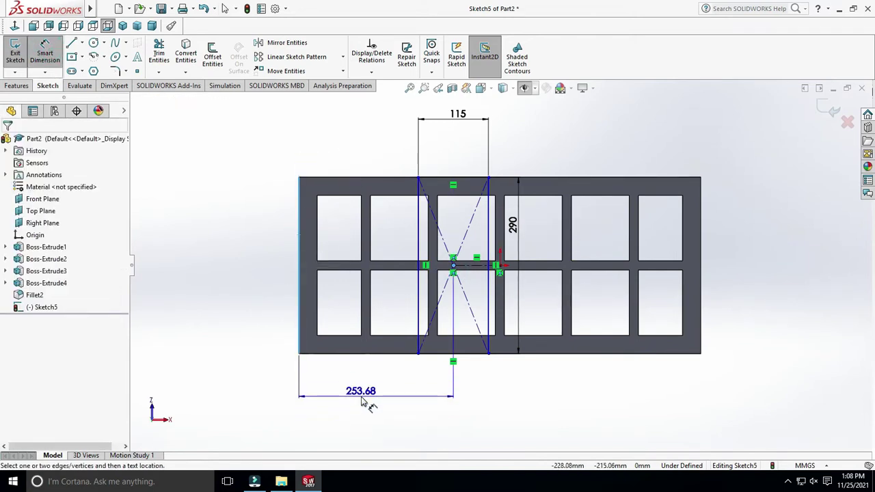
pyautogui.click(361, 405)
pyautogui.write('200')
pyautogui.press('Return')
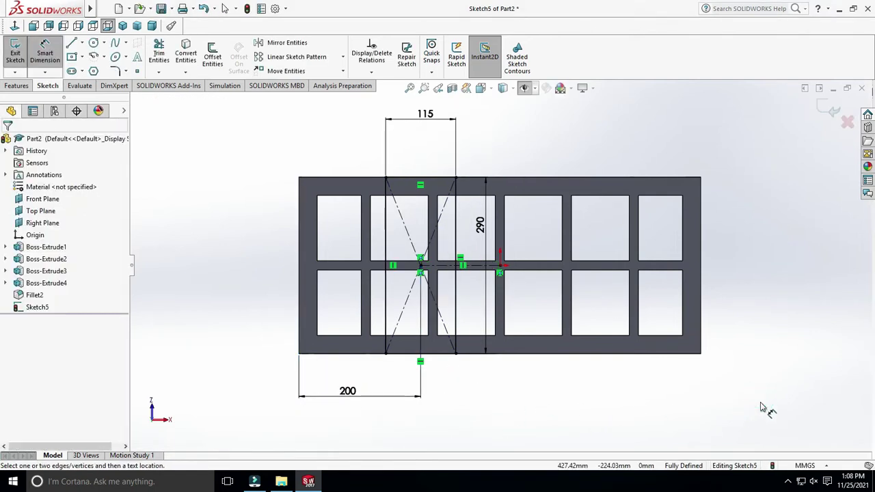
pyautogui.press('z')
pyautogui.doubleClick(369, 371)
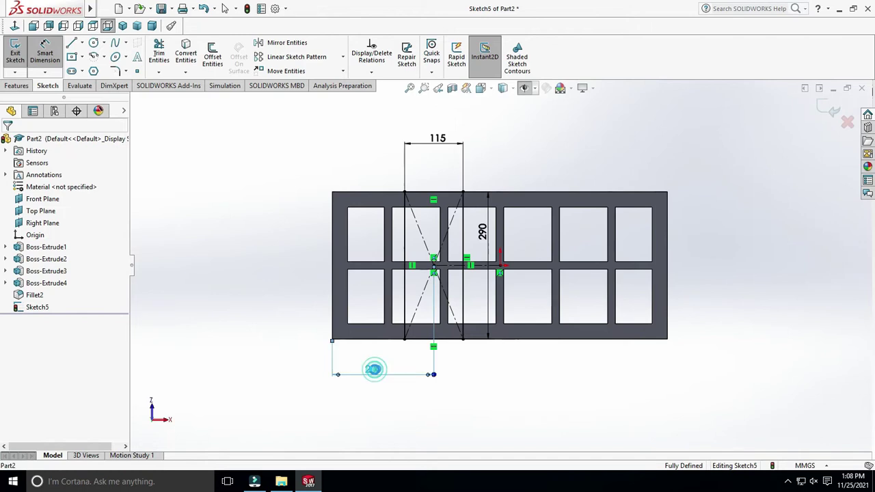
pyautogui.write('25')
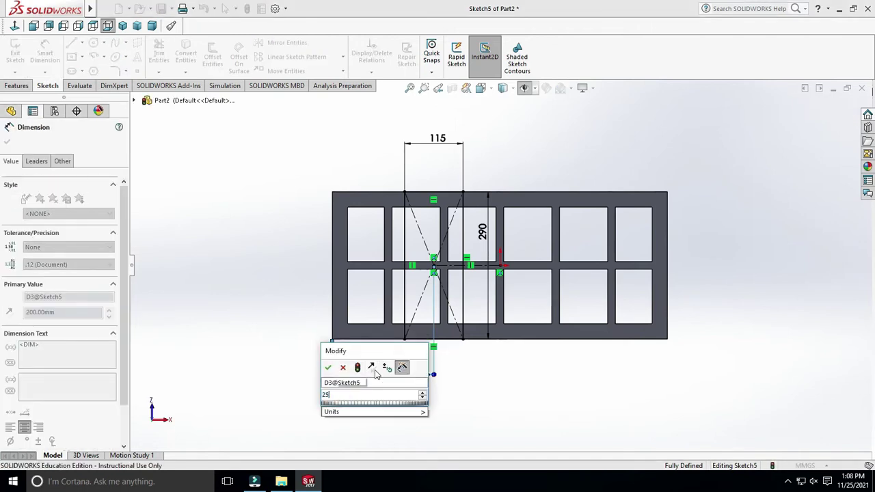
pyautogui.write('0')
pyautogui.press('Return')
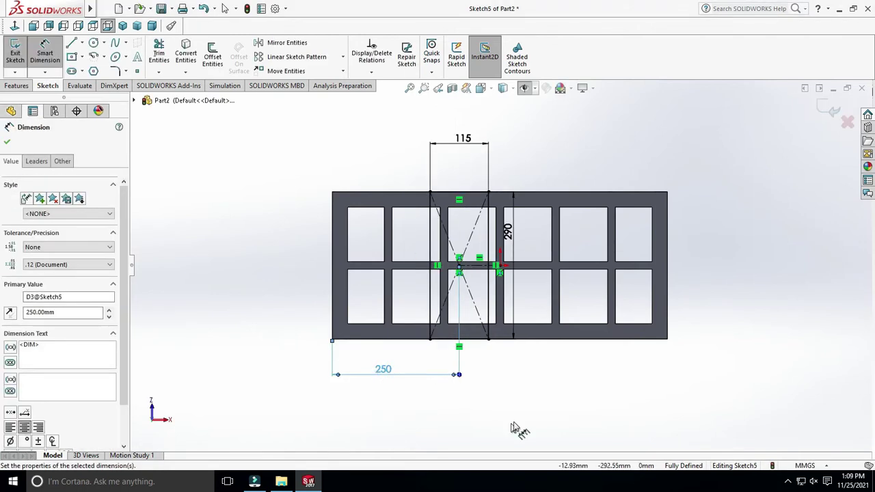
pyautogui.click(537, 418)
pyautogui.scroll(3, 684, 307)
pyautogui.moveTo(760, 248)
pyautogui.mouseDown(button='middle')
pyautogui.moveTo(744, 344)
pyautogui.moveTo(707, 274)
pyautogui.moveTo(752, 351)
pyautogui.moveTo(718, 340)
pyautogui.moveTo(715, 269)
pyautogui.mouseUp(button='middle')
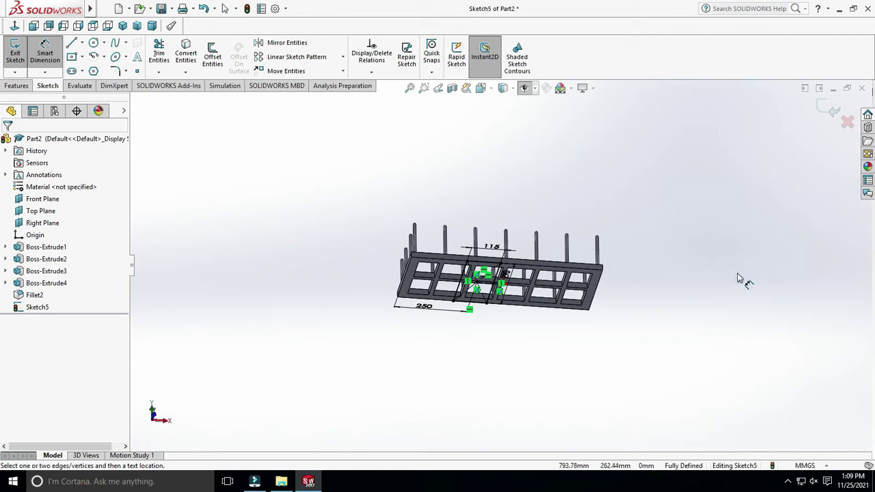
pyautogui.press('Escape')
# - Extrude the Sketch5 rectangle blind 50 mm and rotate to inspect the block
pyautogui.click(16, 86)
pyautogui.click(20, 55)
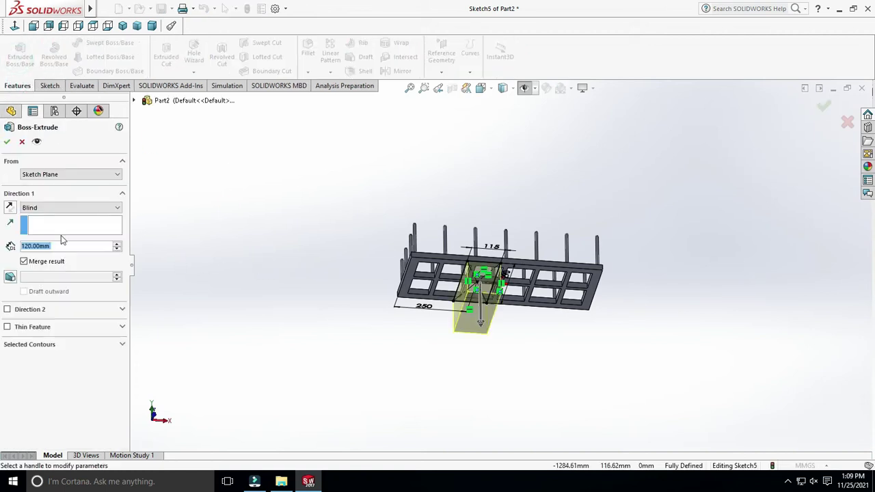
pyautogui.write('50')
pyautogui.press('Return')
pyautogui.click(6, 141)
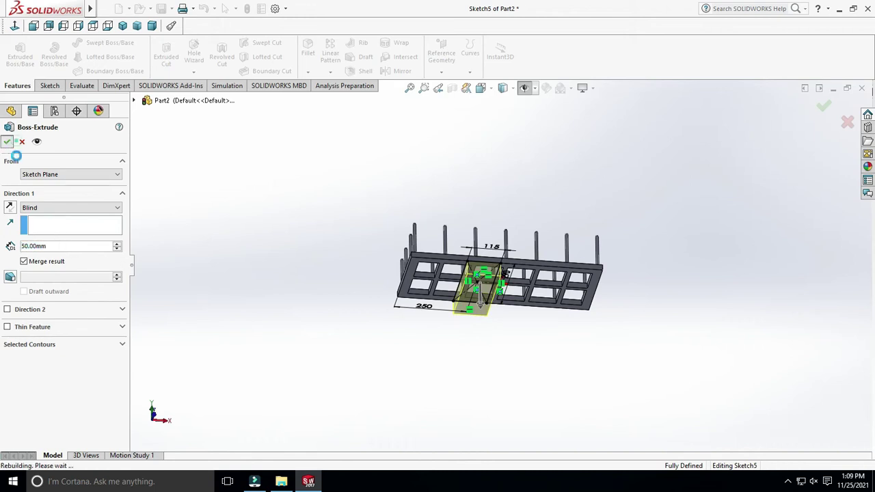
pyautogui.scroll(3, 499, 273)
pyautogui.moveTo(617, 394)
pyautogui.mouseDown(button='middle')
pyautogui.moveTo(597, 403)
pyautogui.moveTo(586, 365)
pyautogui.moveTo(592, 386)
pyautogui.mouseUp(button='middle')
pyautogui.moveTo(605, 323)
pyautogui.mouseDown(button='middle')
pyautogui.moveTo(568, 280)
pyautogui.moveTo(574, 283)
pyautogui.moveTo(570, 261)
pyautogui.moveTo(528, 323)
pyautogui.mouseUp(button='middle')
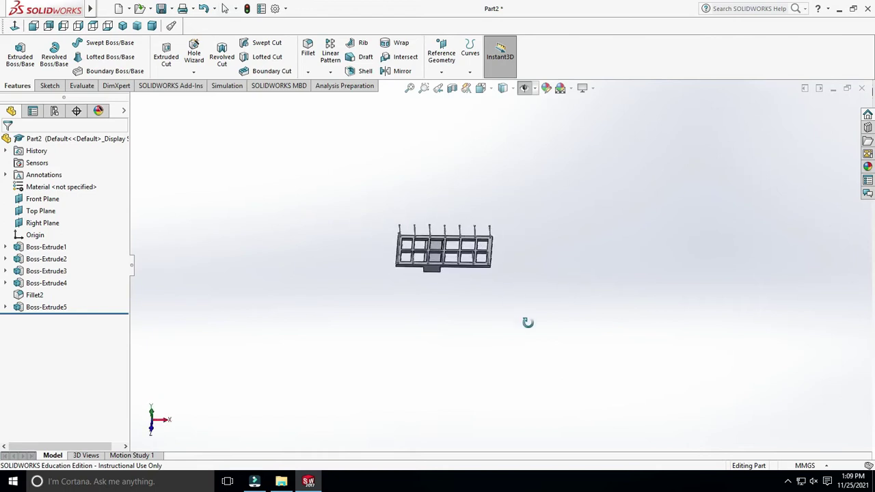
pyautogui.click(47, 86)
# - Start a sketch on the block's front face and draw a diagonal centreline corner to corner
pyautogui.click(15, 54)
pyautogui.click(81, 42)
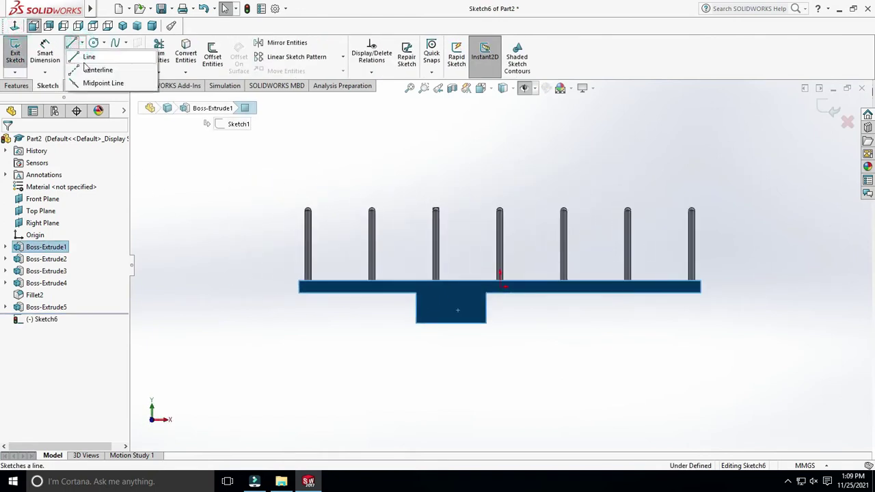
pyautogui.click(89, 69)
pyautogui.scroll(-3, 456, 327)
pyautogui.click(393, 263)
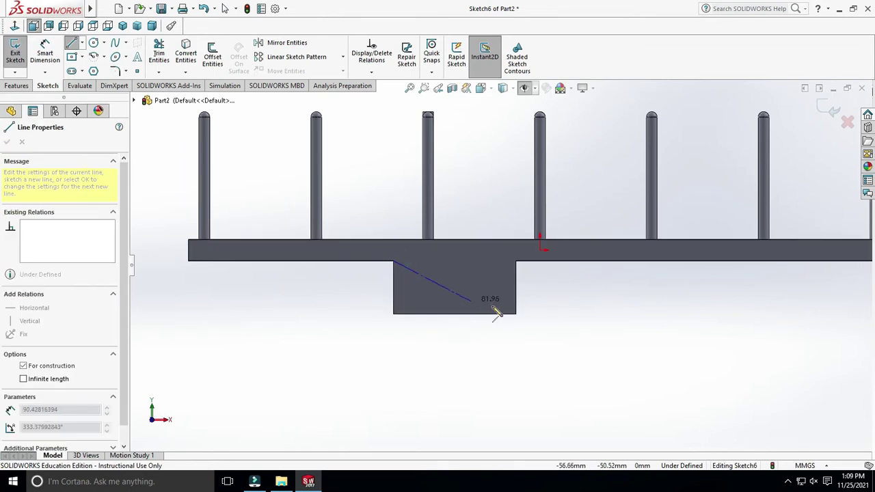
pyautogui.click(517, 314)
pyautogui.press('Escape')
# - Draw a circle at the centreline's midpoint and dimension it to Ø30 mm
pyautogui.click(94, 43)
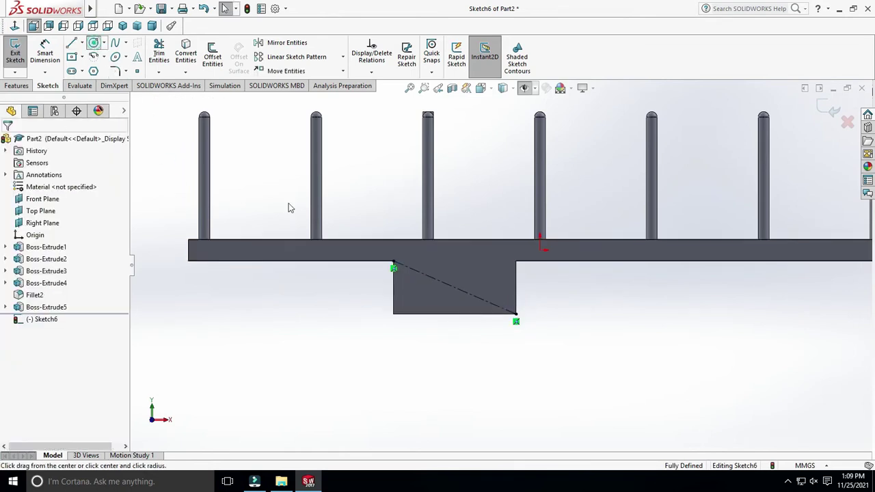
pyautogui.click(455, 288)
pyautogui.click(464, 296)
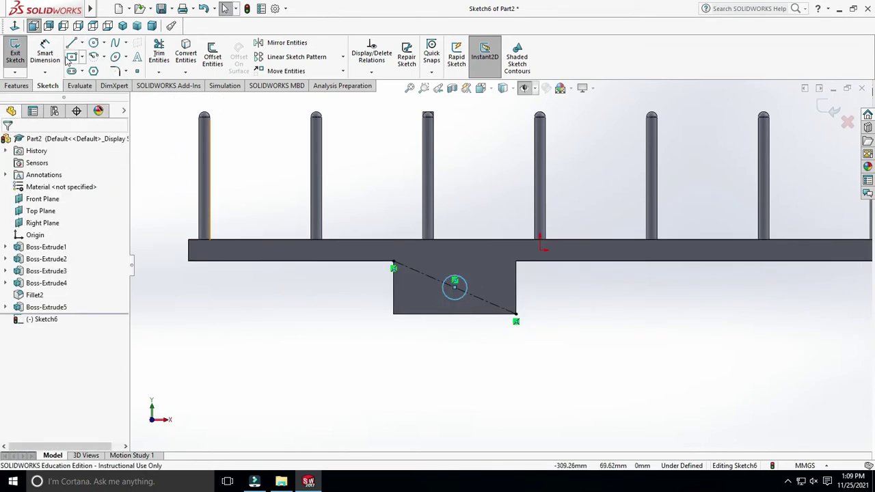
pyautogui.click(467, 294)
pyautogui.click(530, 296)
pyautogui.write('30')
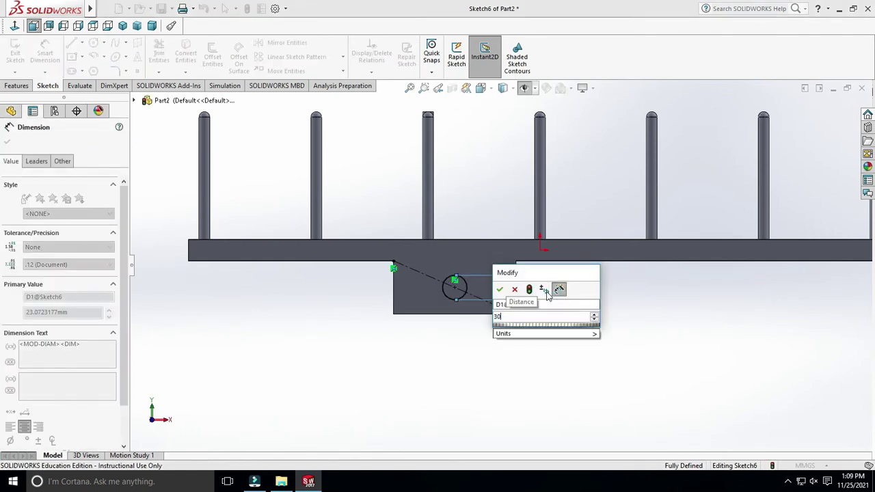
pyautogui.press('Return')
pyautogui.press('Escape')
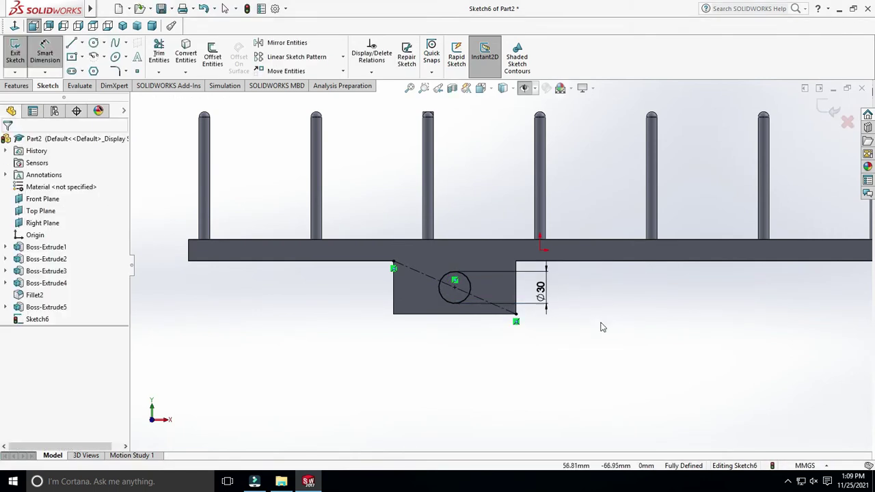
# - Extrude the circle 50 mm to form the axle stub
pyautogui.click(27, 86)
pyautogui.click(20, 55)
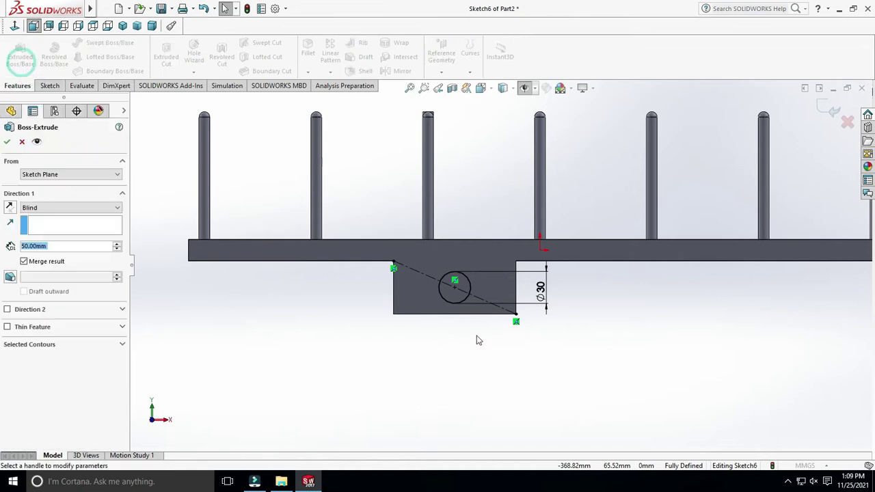
pyautogui.click(7, 142)
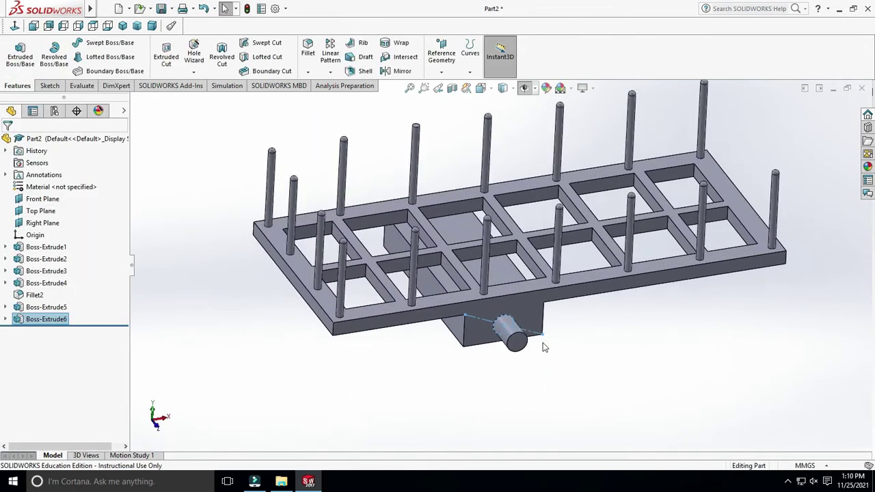
pyautogui.scroll(-2, 545, 347)
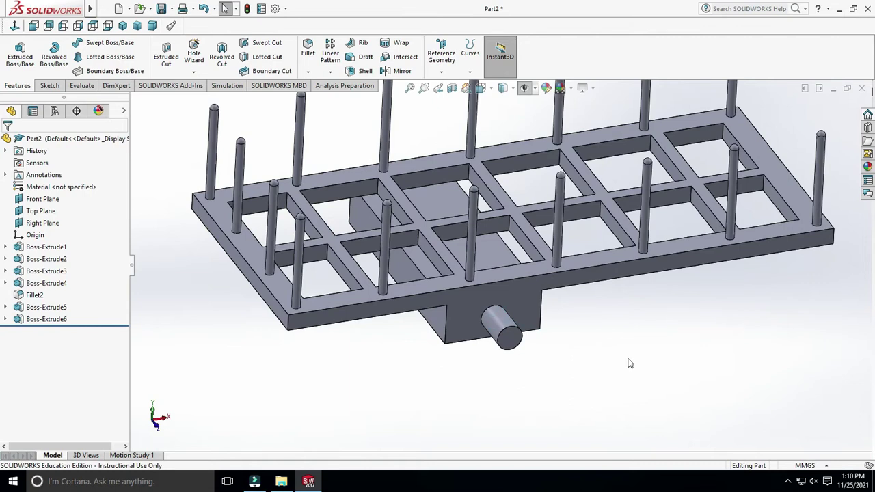
# - Start a new sketch on the axle stub's end face and orbit to an oblique view
pyautogui.click(513, 344)
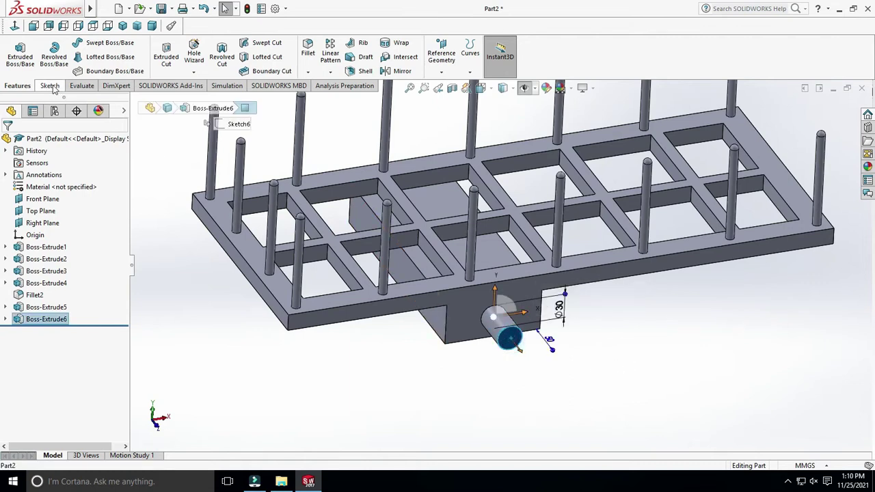
pyautogui.click(53, 88)
pyautogui.click(15, 54)
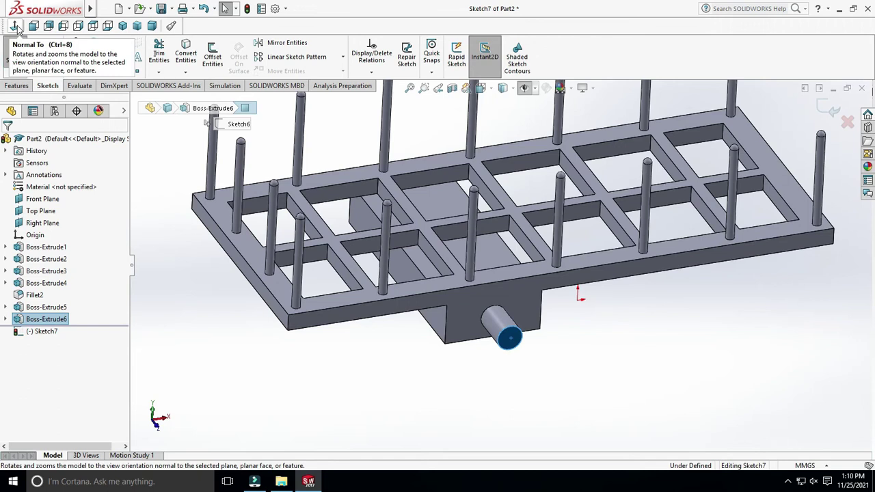
pyautogui.click(15, 25)
pyautogui.moveTo(578, 364); pyautogui.dragTo(473, 329, button='middle')
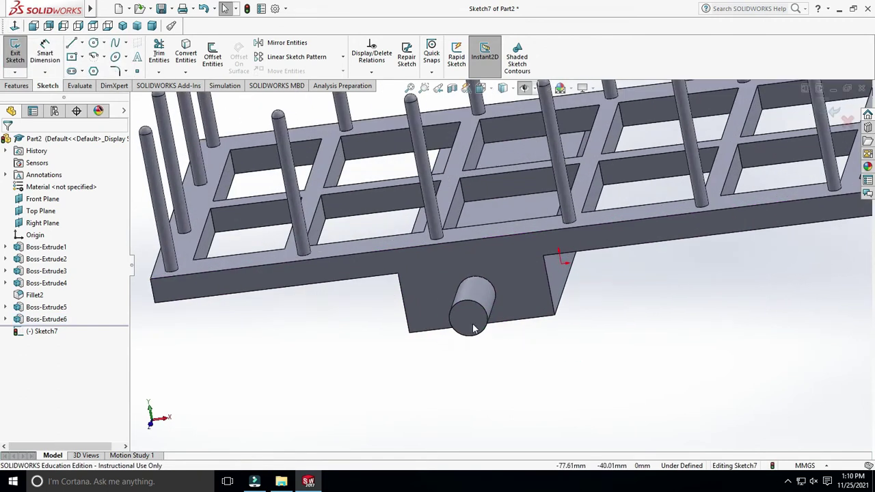
pyautogui.click(472, 327)
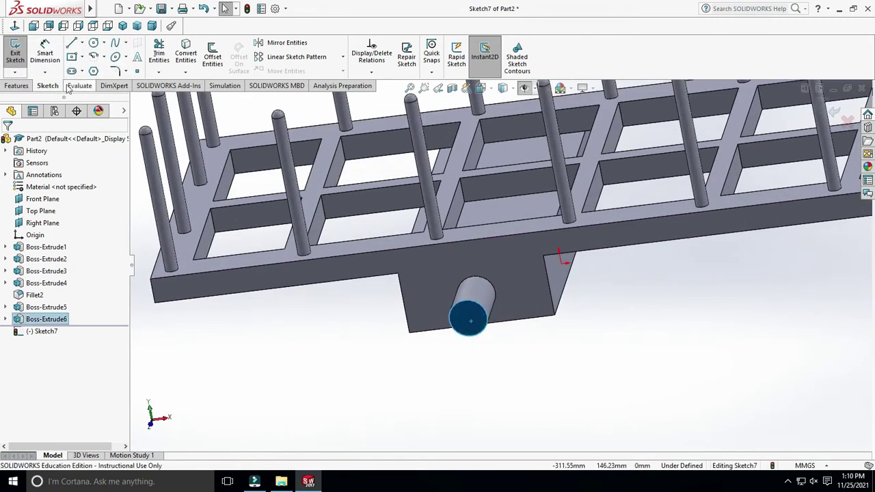
# - Place a sketch point at the end face's centre and delete the stray point
pyautogui.click(130, 71)
pyautogui.scroll(-3, 636, 358)
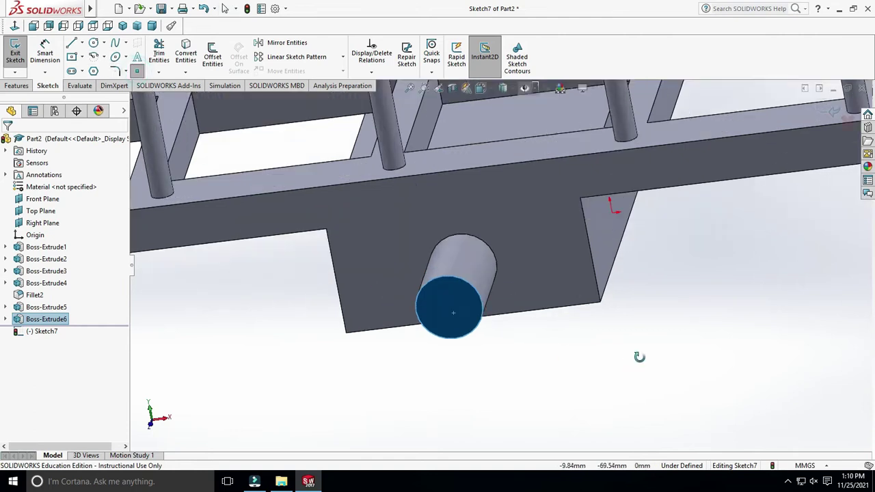
pyautogui.click(484, 306)
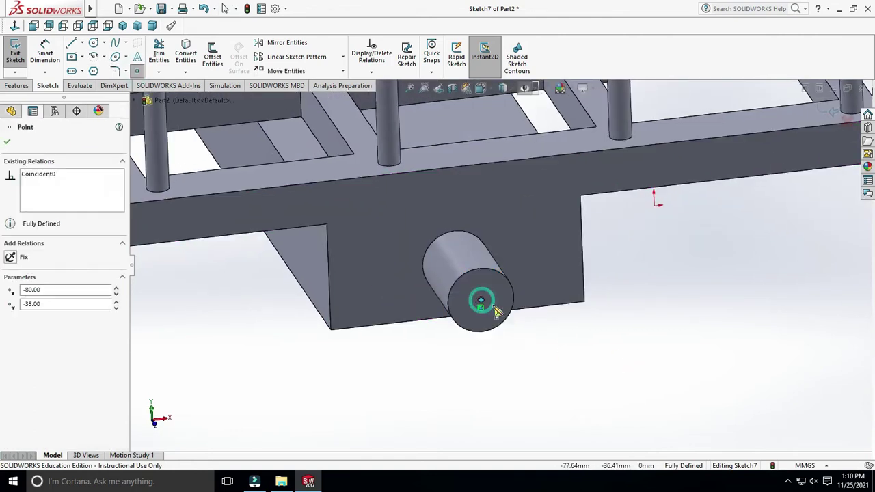
pyautogui.moveTo(661, 342)
pyautogui.mouseDown(button='middle')
pyautogui.moveTo(632, 325)
pyautogui.moveTo(649, 326)
pyautogui.mouseUp(button='middle')
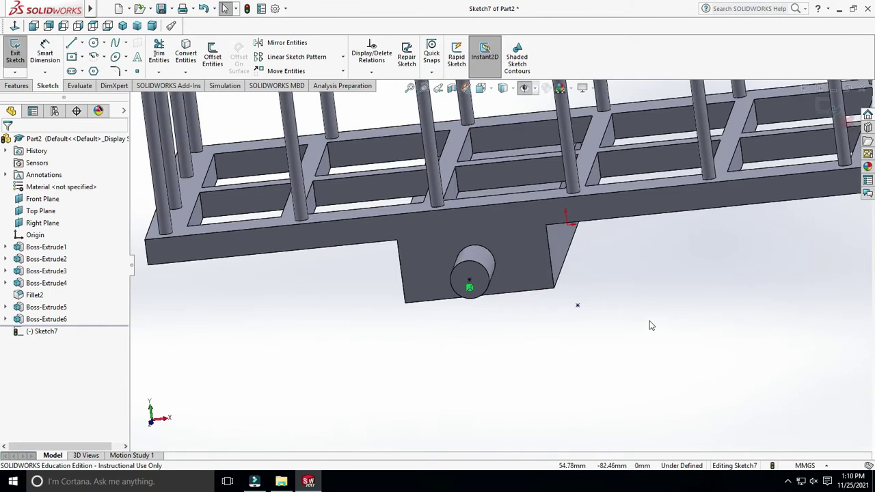
pyautogui.moveTo(623, 284); pyautogui.dragTo(572, 327)
pyautogui.press('Delete')
pyautogui.press('f')
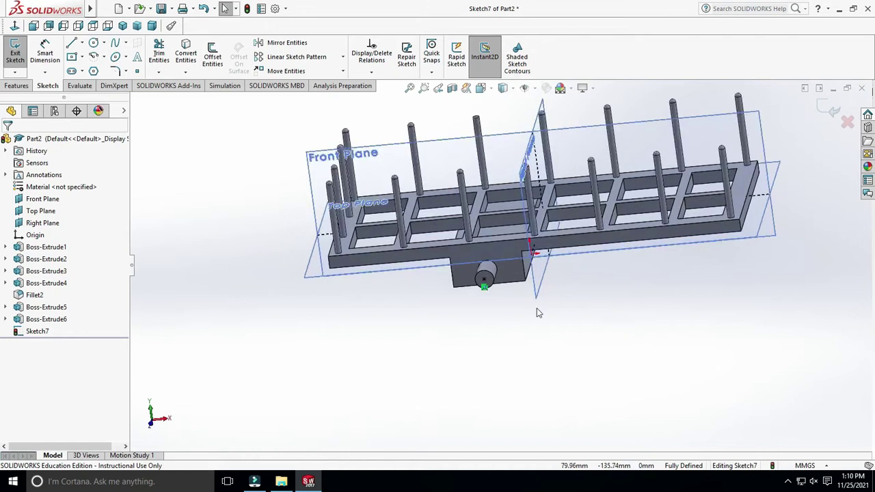
pyautogui.click(16, 86)
# - Create Plane1 parallel to the Right Plane through the axle end point, then sketch on it
pyautogui.click(442, 71)
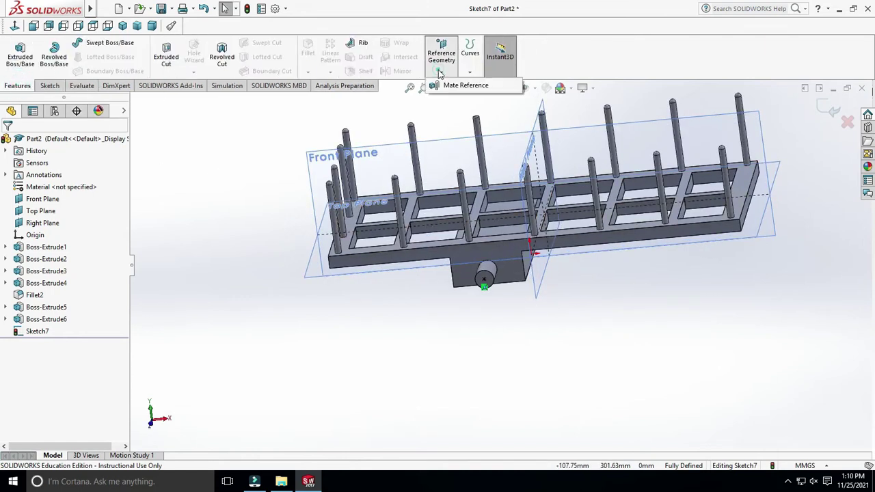
pyautogui.click(833, 111)
pyautogui.click(442, 71)
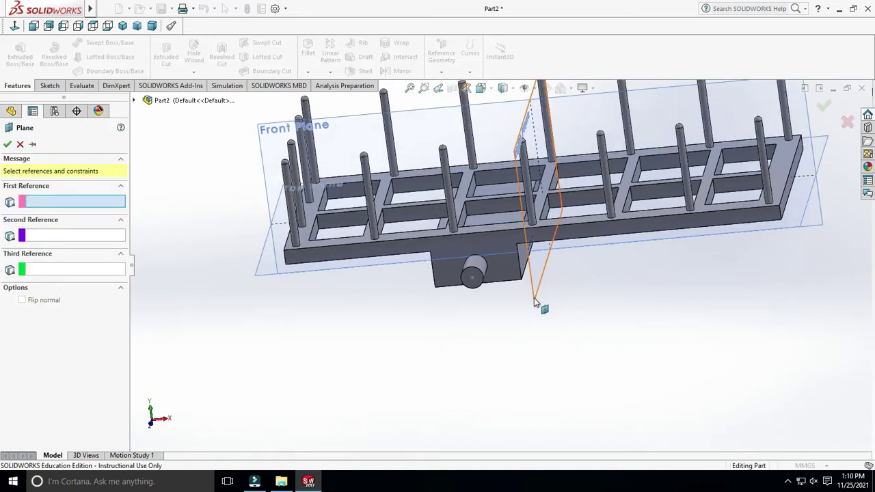
pyautogui.click(534, 297)
pyautogui.click(473, 280)
pyautogui.click(7, 145)
pyautogui.click(48, 86)
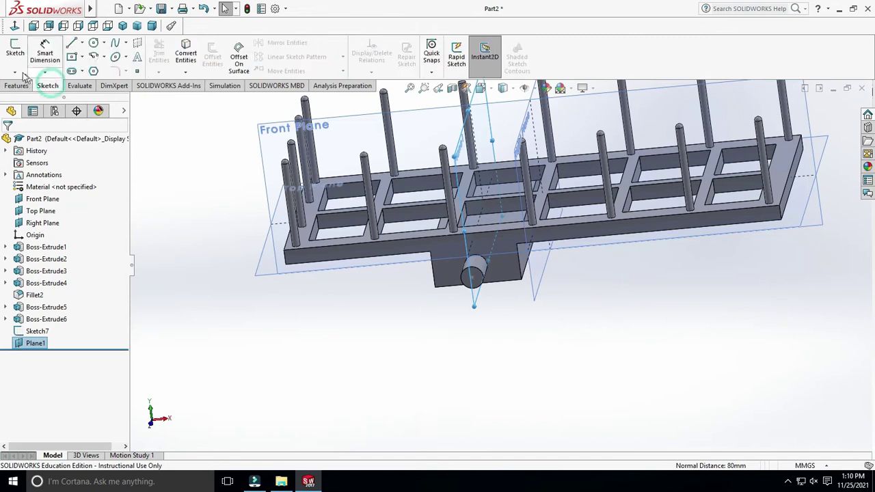
pyautogui.click(15, 49)
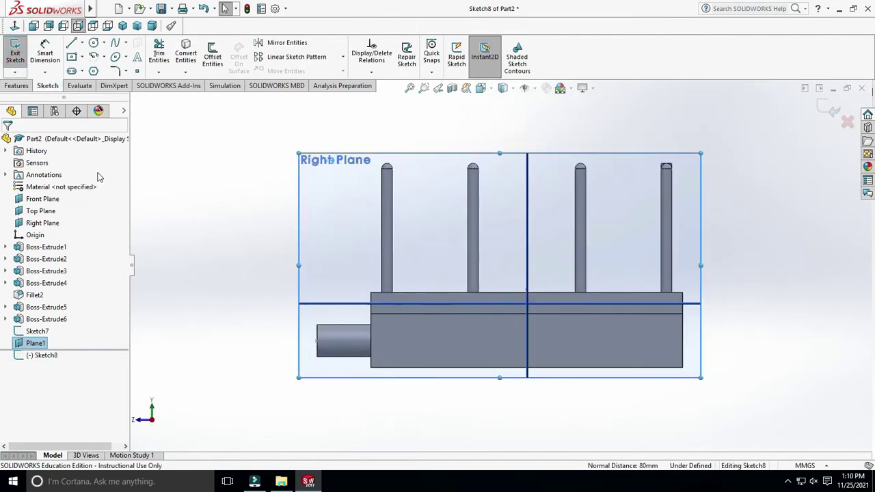
# - Draw a vertical line at the axle stub's end and dimension it 25 mm
pyautogui.click(71, 43)
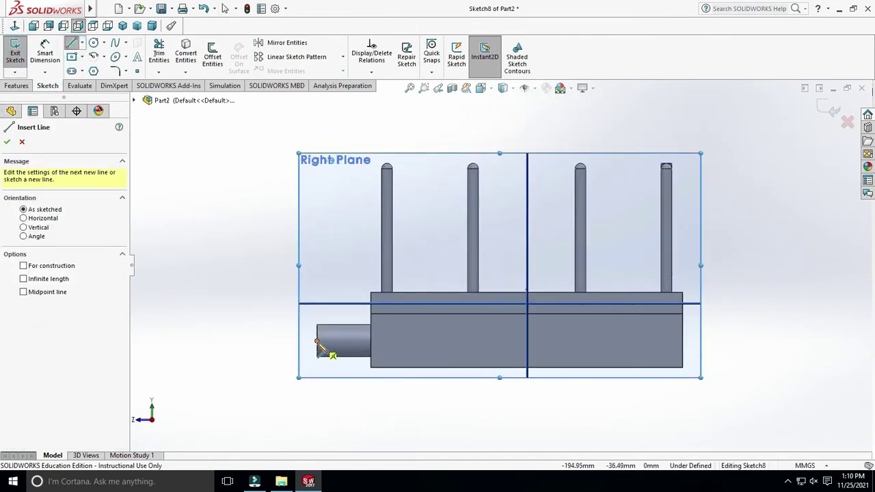
pyautogui.click(317, 342)
pyautogui.doubleClick(317, 313)
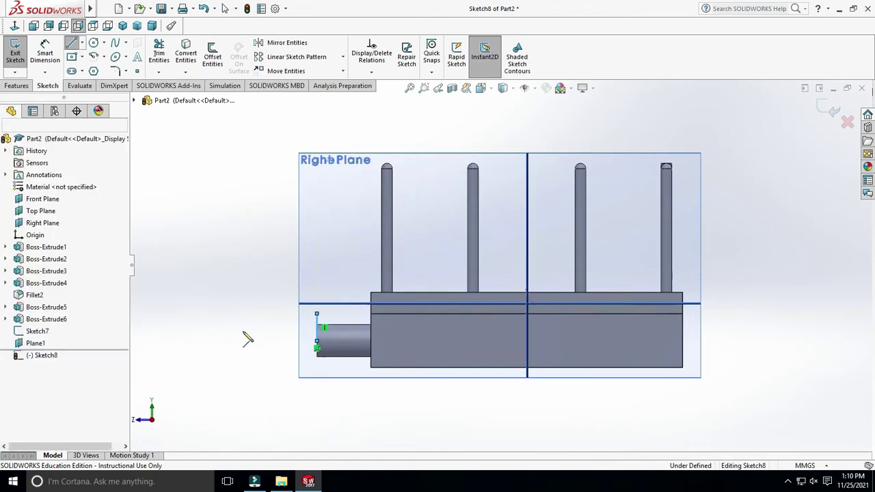
pyautogui.click(44, 71)
pyautogui.click(72, 85)
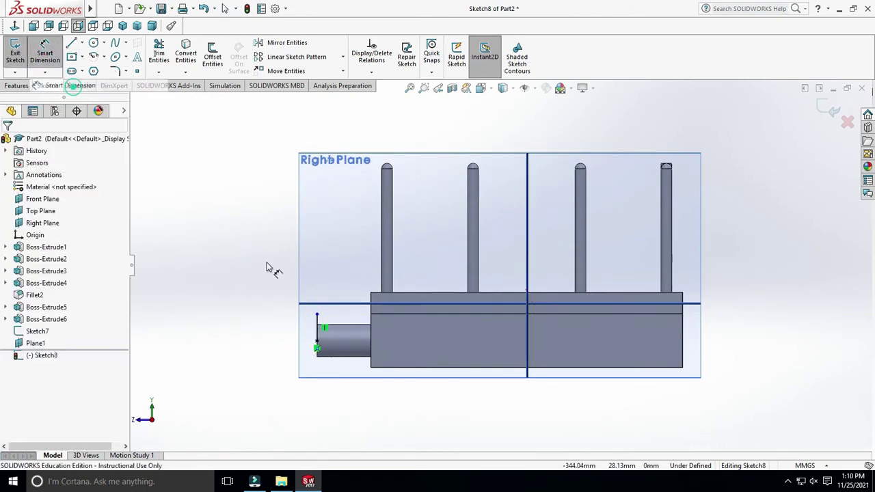
pyautogui.click(317, 331)
pyautogui.click(335, 319)
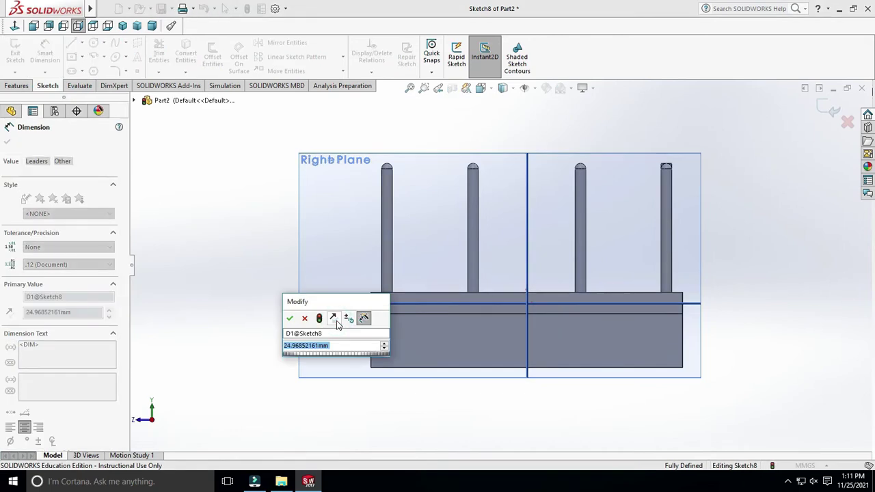
pyautogui.write('25')
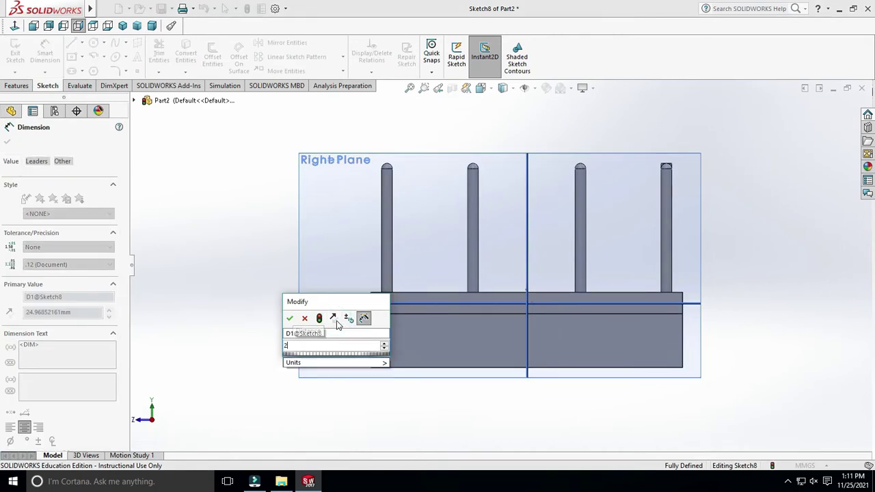
pyautogui.press('Return')
pyautogui.press('Escape')
pyautogui.press('Escape')
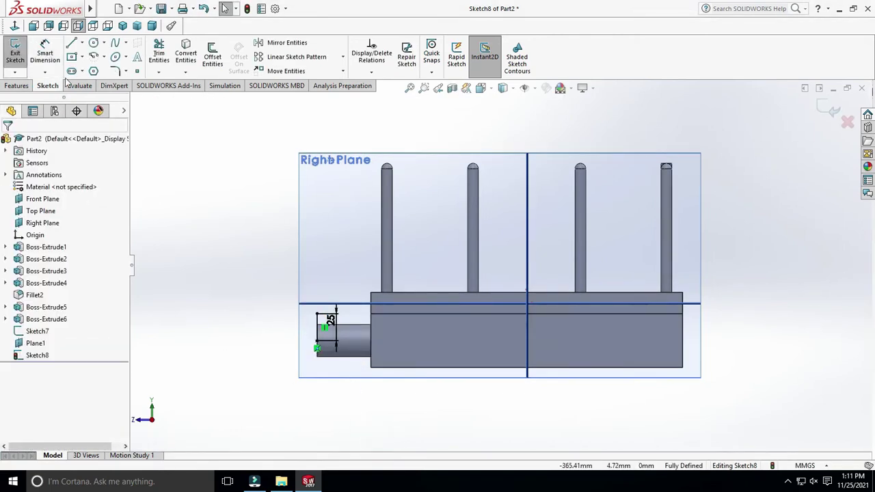
# - Draw a horizontal line to the left and dimension it 25 mm
pyautogui.click(72, 44)
pyautogui.moveTo(319, 347); pyautogui.dragTo(292, 342)
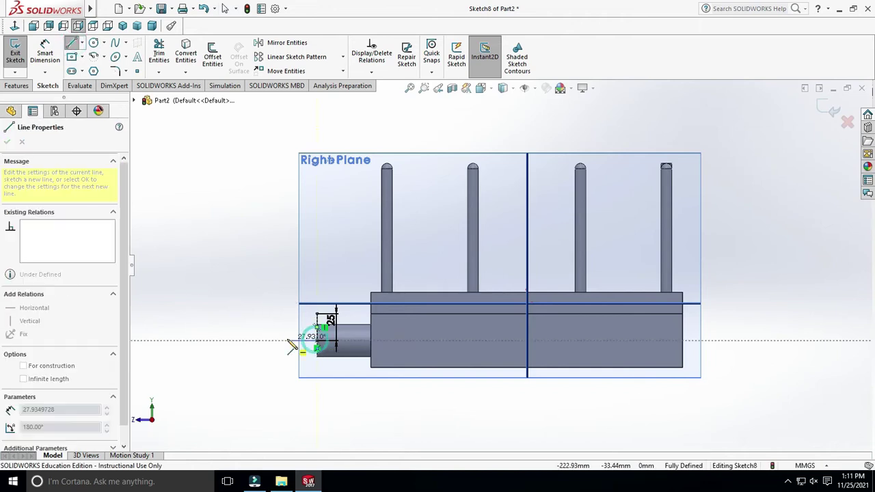
pyautogui.press('Escape')
pyautogui.click(291, 342)
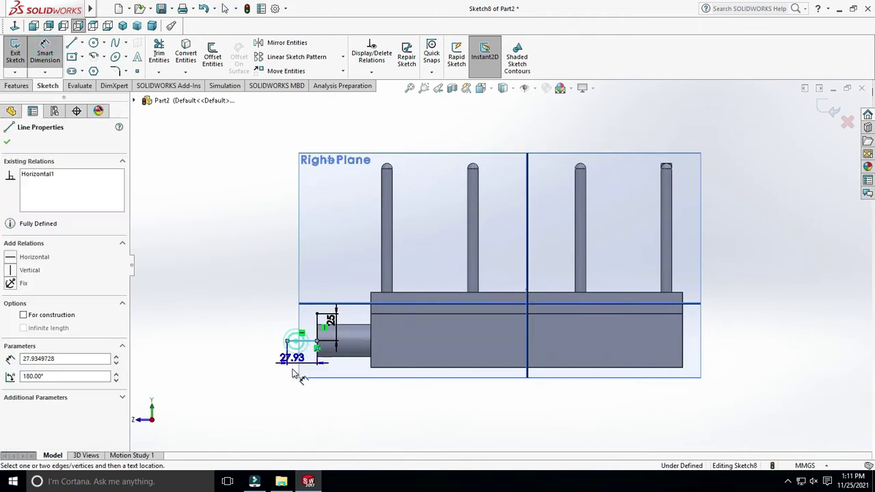
pyautogui.click(293, 380)
pyautogui.press('Return')
pyautogui.press('Escape')
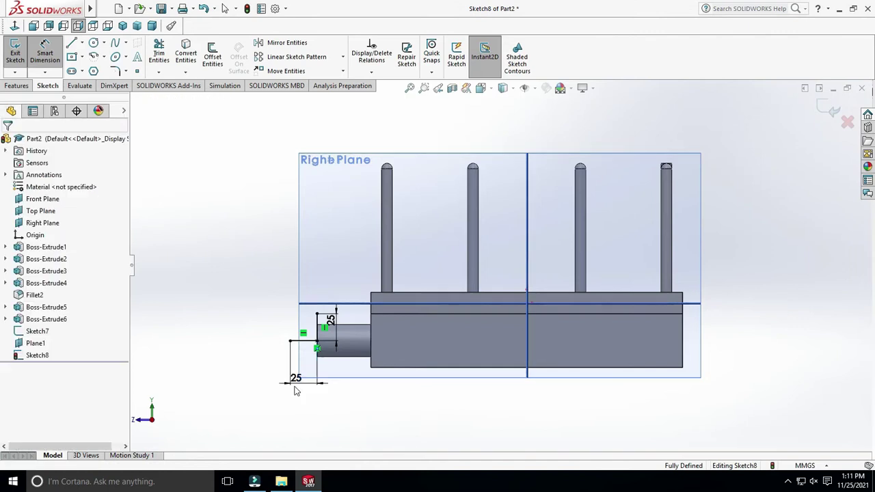
# - Close the profile with a three-point arc and dimension it R65
pyautogui.click(104, 57)
pyautogui.click(118, 98)
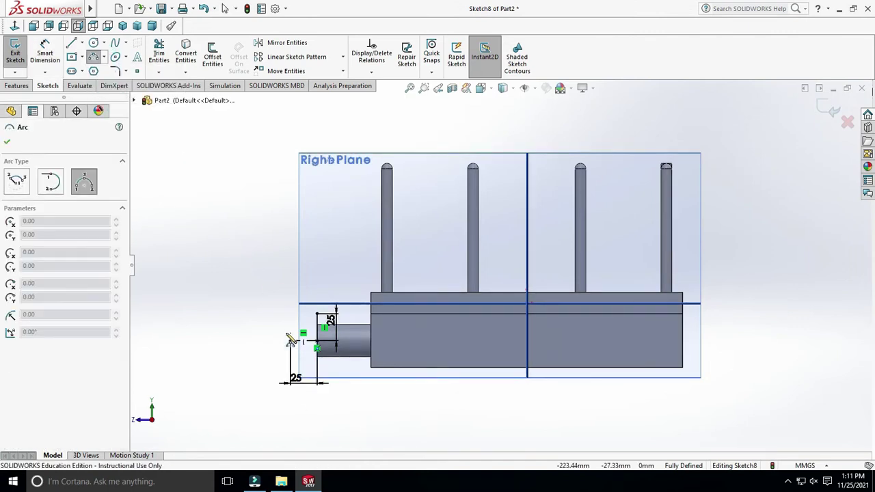
pyautogui.click(291, 340)
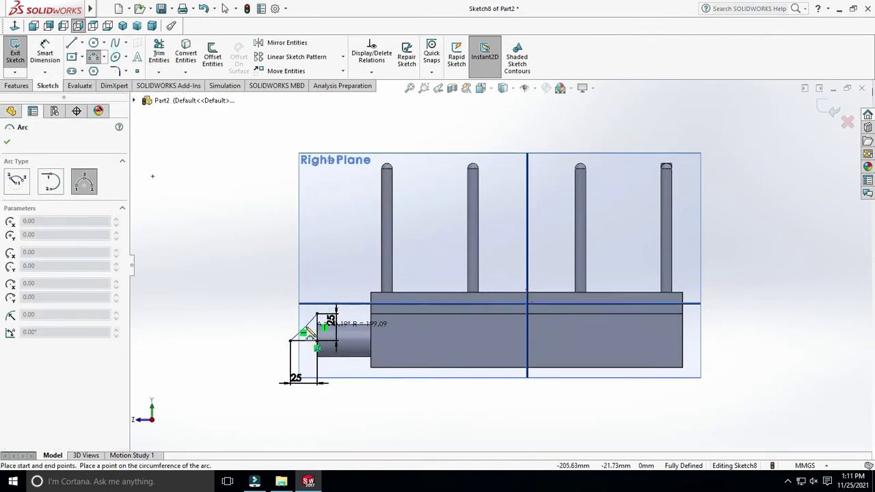
pyautogui.scroll(-3, 307, 334)
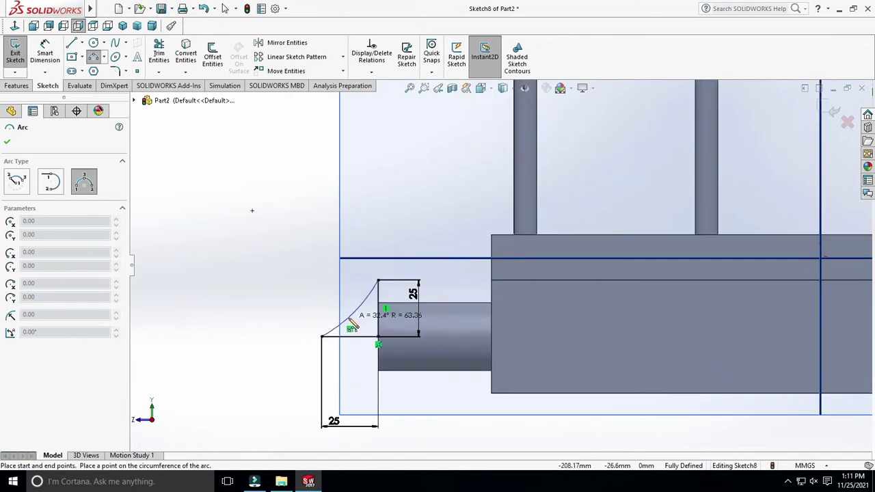
pyautogui.click(351, 321)
pyautogui.press('Escape')
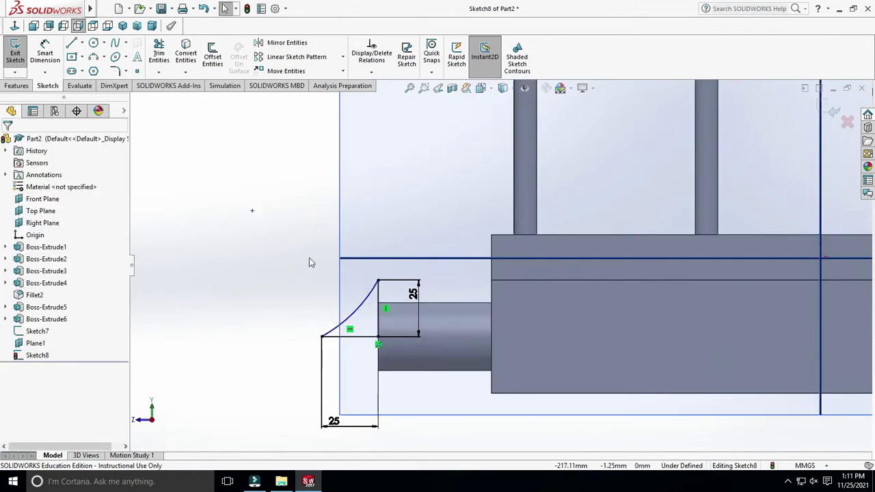
pyautogui.click(44, 54)
pyautogui.click(364, 313)
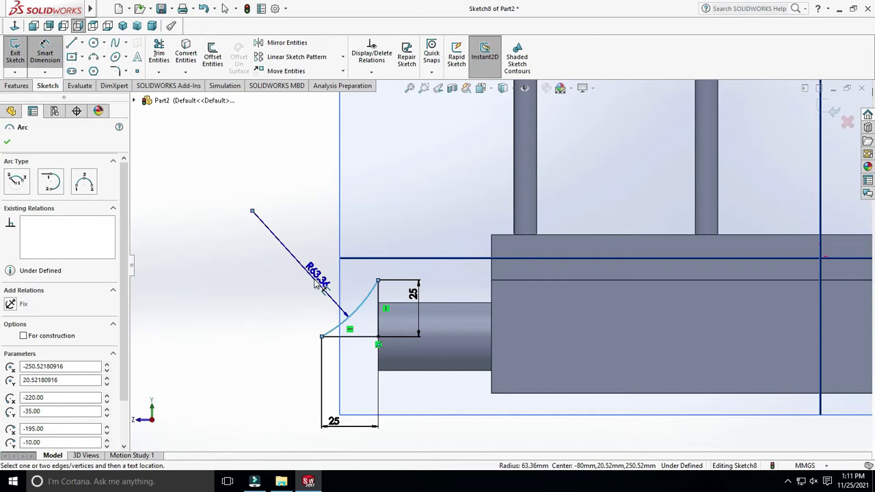
pyautogui.click(320, 286)
pyautogui.write('65')
pyautogui.press('Return')
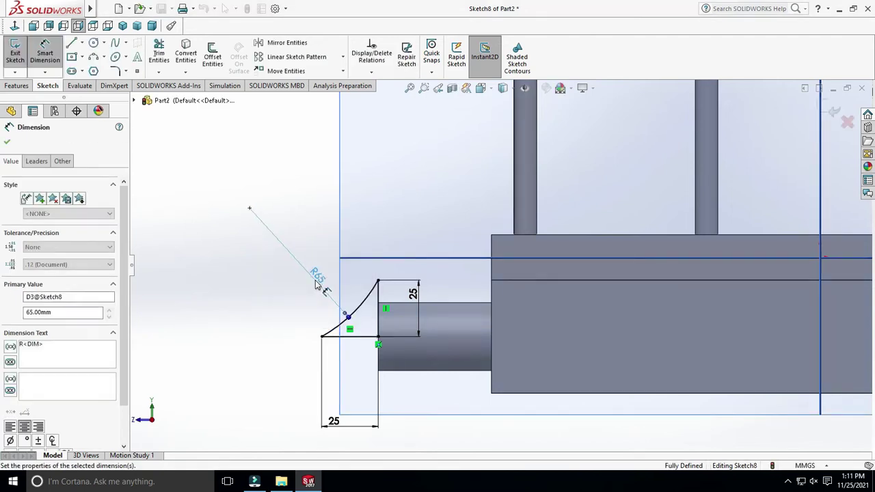
# - Revolve the profile about the bottom line into the cone-shaped tip
pyautogui.scroll(3, 430, 389)
pyautogui.scroll(2, 490, 273)
pyautogui.click(18, 86)
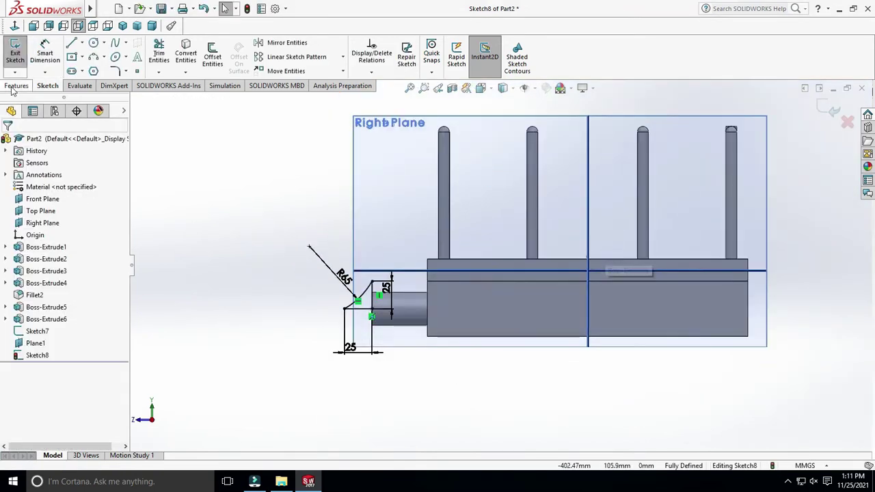
pyautogui.click(361, 313)
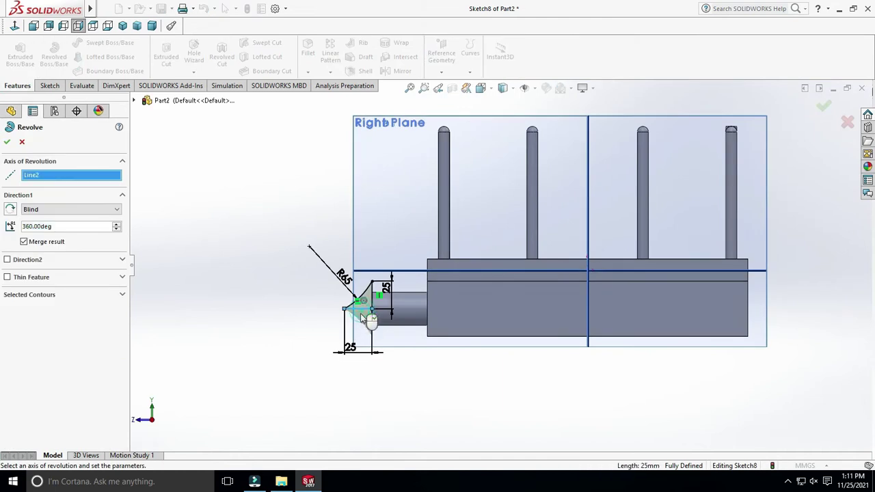
pyautogui.click(7, 142)
pyautogui.moveTo(428, 396)
pyautogui.mouseDown(button='middle')
pyautogui.moveTo(382, 368)
pyautogui.moveTo(416, 299)
pyautogui.mouseUp(button='middle')
pyautogui.scroll(-3, 416, 298)
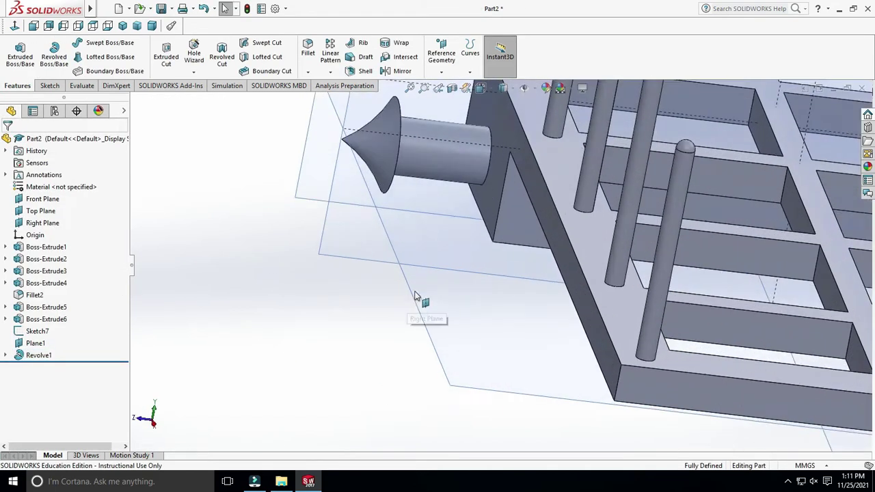
pyautogui.scroll(-3, 413, 192)
pyautogui.scroll(-2, 414, 192)
# - Sketch on the cone's flat back face and convert its circular edge into sketch curves
pyautogui.click(425, 195)
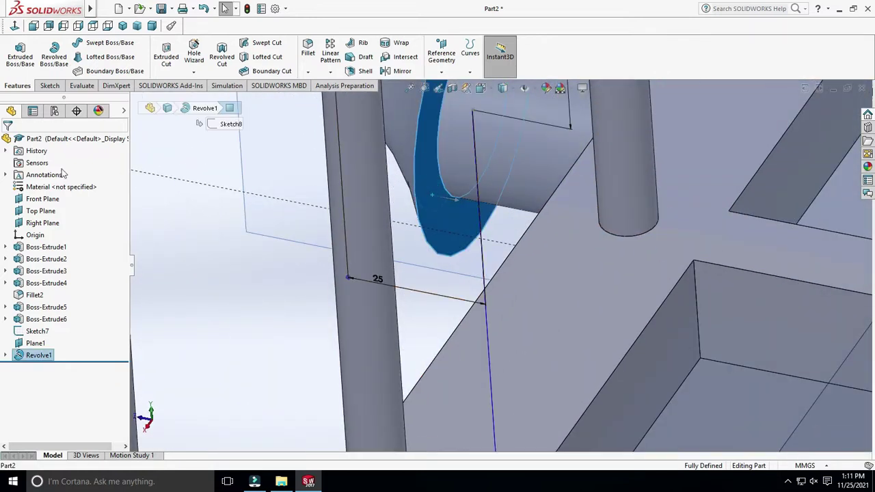
pyautogui.click(50, 86)
pyautogui.click(189, 53)
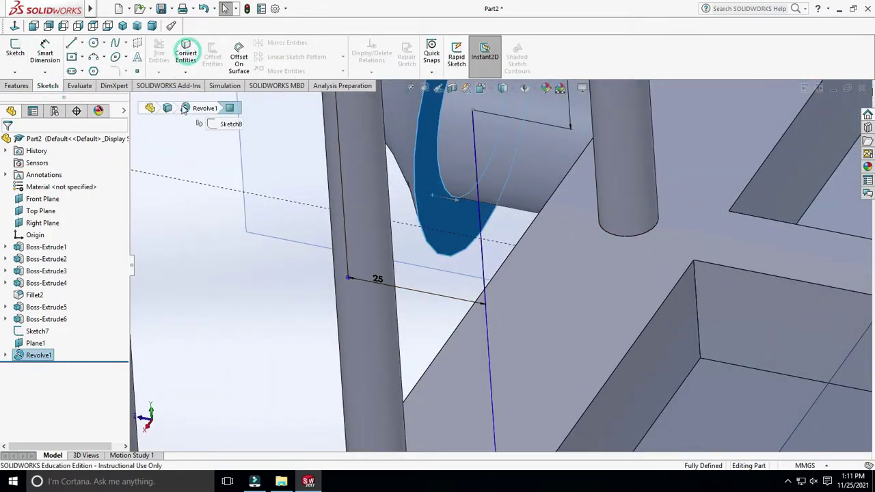
pyautogui.click(19, 67)
pyautogui.click(188, 62)
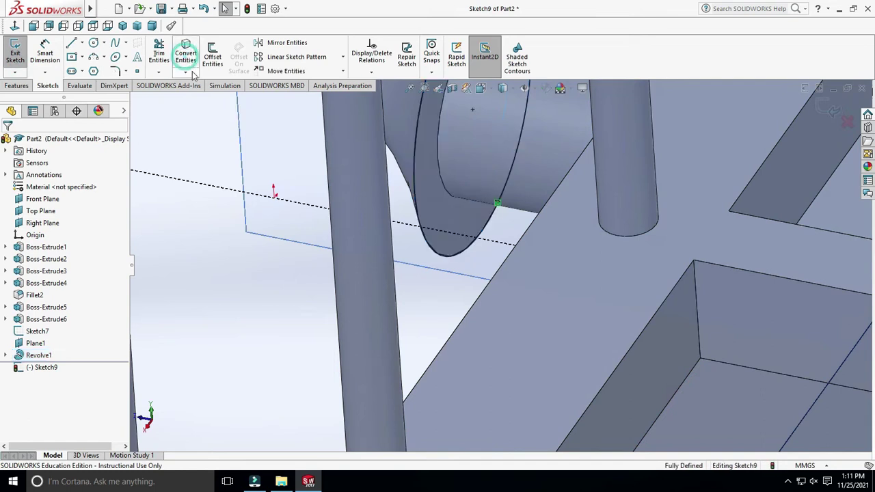
# - Extrude the converted circle 10 mm into a collar along the axle stub
pyautogui.click(16, 85)
pyautogui.click(20, 54)
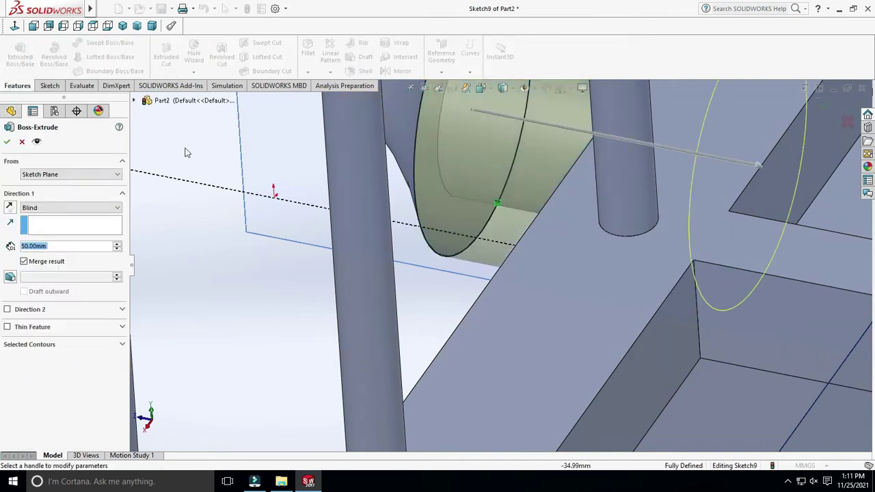
pyautogui.write('10')
pyautogui.press('Return')
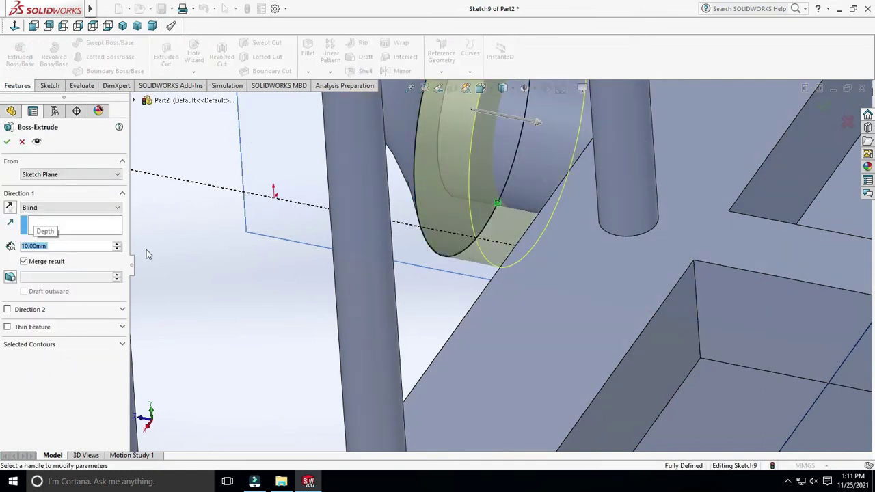
pyautogui.scroll(5, 147, 253)
pyautogui.scroll(-5, 228, 287)
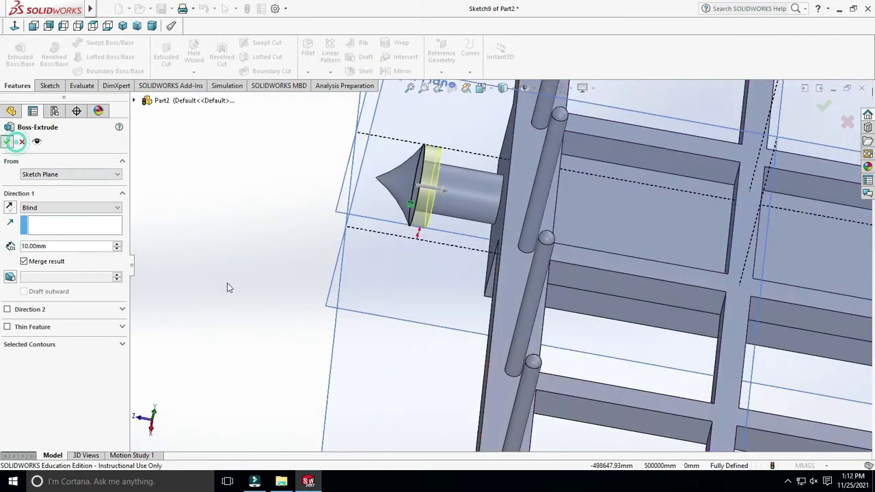
pyautogui.press('Return')
pyautogui.scroll(5, 262, 308)
pyautogui.moveTo(262, 308)
pyautogui.mouseDown(button='middle')
pyautogui.moveTo(764, 374)
pyautogui.moveTo(762, 342)
pyautogui.moveTo(749, 336)
pyautogui.mouseUp(button='middle')
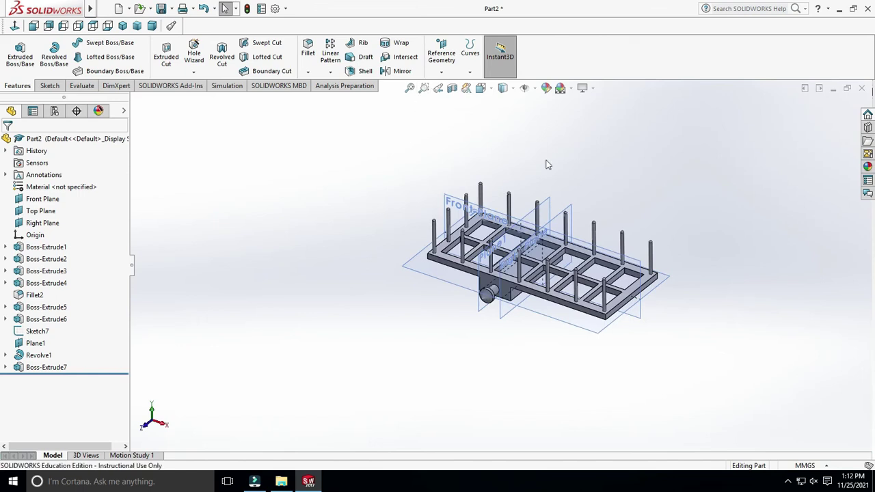
# - Start a Mirror feature using the Front Plane as the mirror plane
pyautogui.click(402, 71)
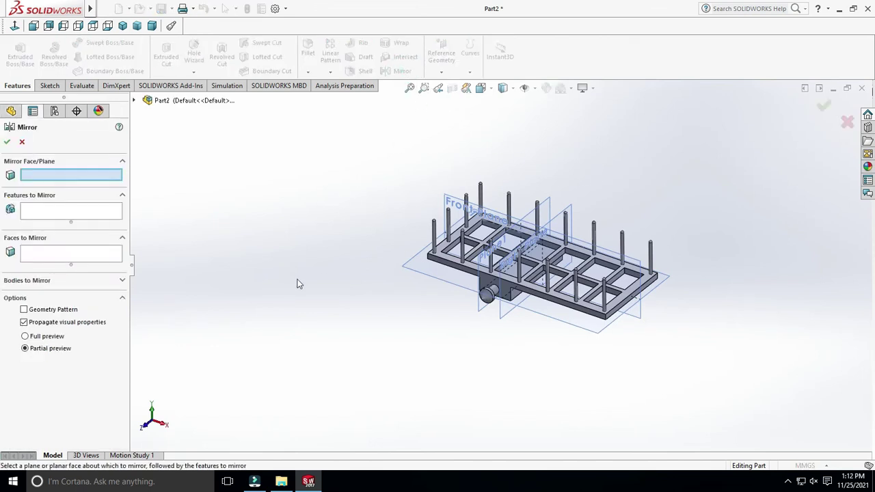
pyautogui.scroll(-3, 486, 286)
pyautogui.scroll(-4, 597, 345)
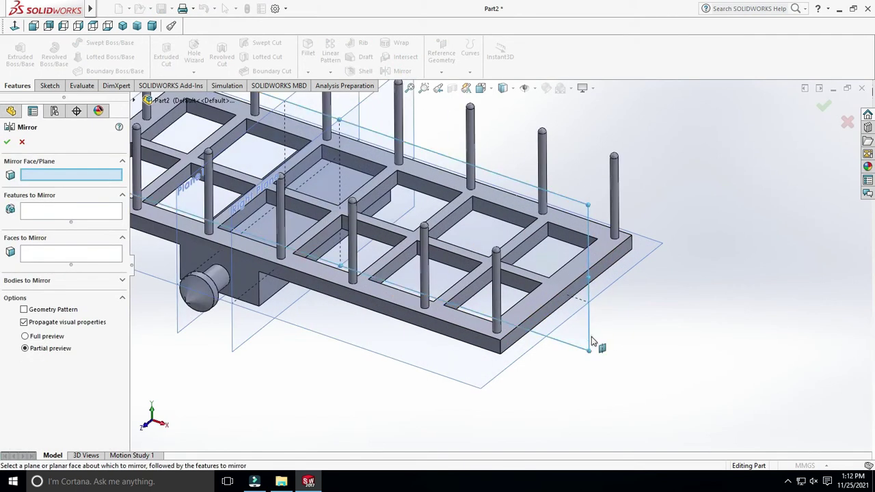
pyautogui.click(593, 342)
pyautogui.scroll(3, 303, 287)
pyautogui.scroll(-2, 358, 353)
pyautogui.scroll(-2, 358, 299)
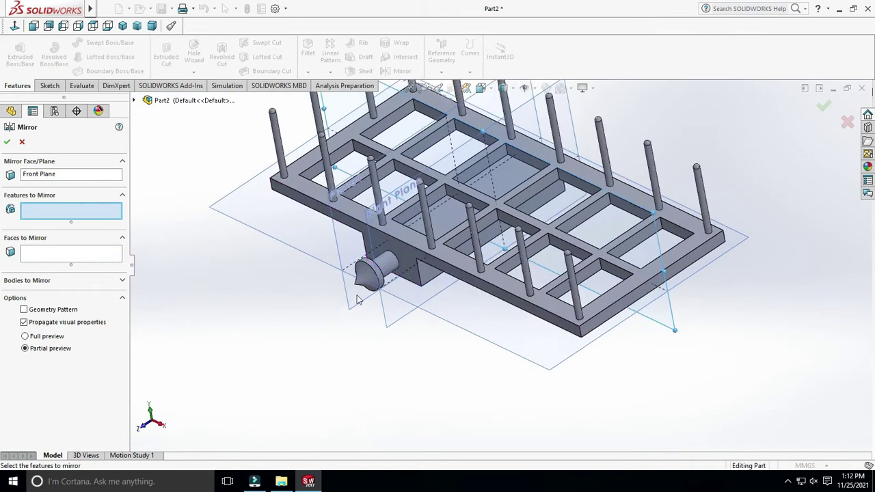
pyautogui.scroll(-3, 383, 277)
# - Mirror Revolve1, Boss-Extrude7 and Boss-Extrude6 to create the matching stub
pyautogui.click(422, 248)
pyautogui.click(460, 230)
pyautogui.click(467, 246)
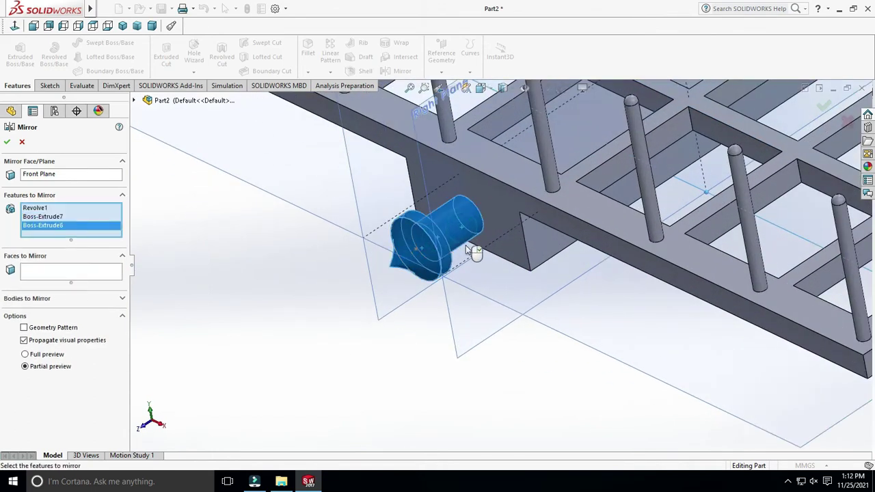
pyautogui.scroll(2, 466, 245)
pyautogui.scroll(3, 164, 307)
pyautogui.moveTo(164, 307); pyautogui.dragTo(112, 147, button='middle')
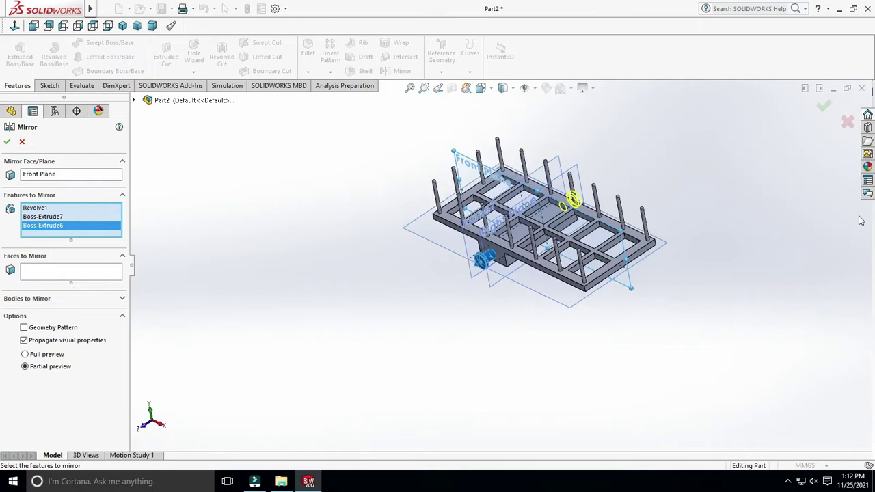
pyautogui.click(7, 142)
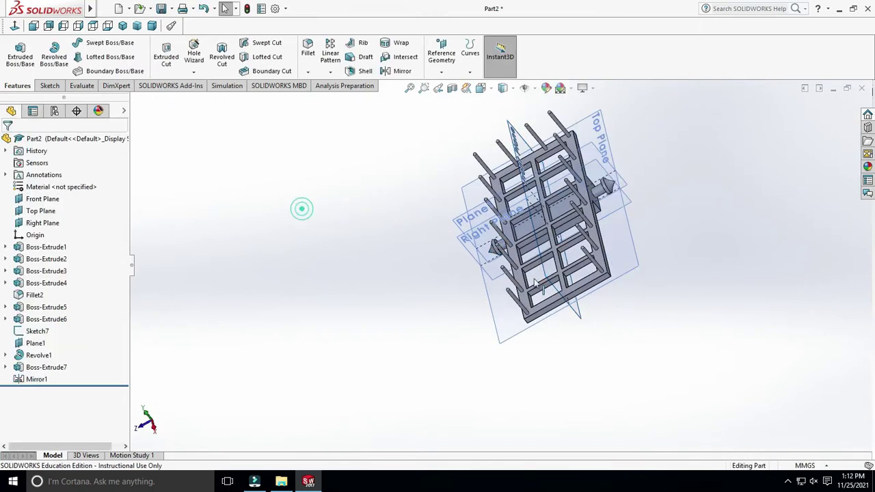
pyautogui.scroll(-3, 302, 209)
pyautogui.scroll(1, 663, 271)
pyautogui.moveTo(663, 271)
pyautogui.mouseDown(button='middle')
pyautogui.moveTo(738, 238)
pyautogui.moveTo(693, 278)
pyautogui.moveTo(671, 187)
pyautogui.moveTo(650, 230)
pyautogui.moveTo(604, 260)
pyautogui.moveTo(630, 327)
pyautogui.moveTo(617, 279)
pyautogui.moveTo(494, 302)
pyautogui.mouseUp(button='middle')
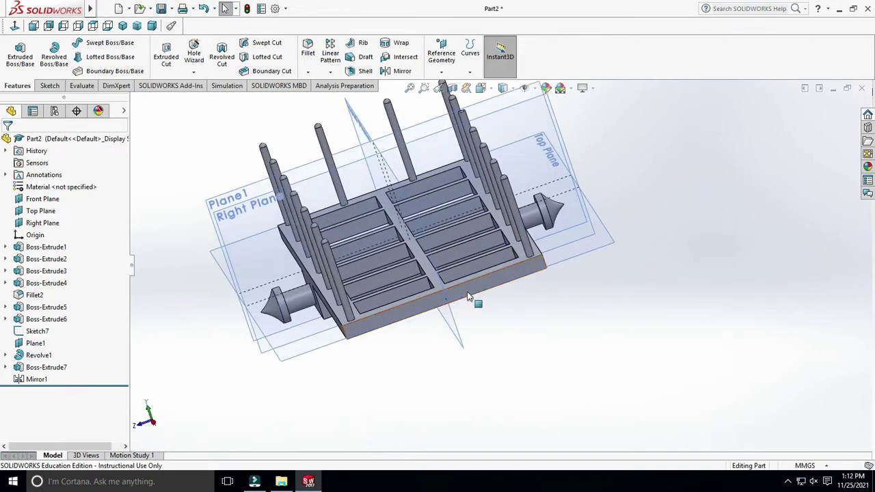
# - Sketch on the cart bed's end face, viewed head-on, and draw a corner rectangle
pyautogui.click(469, 300)
pyautogui.click(49, 87)
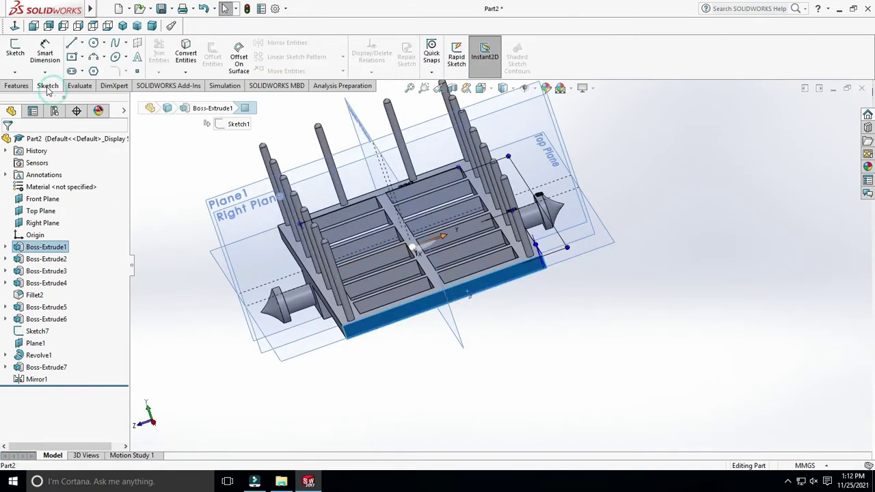
pyautogui.click(19, 63)
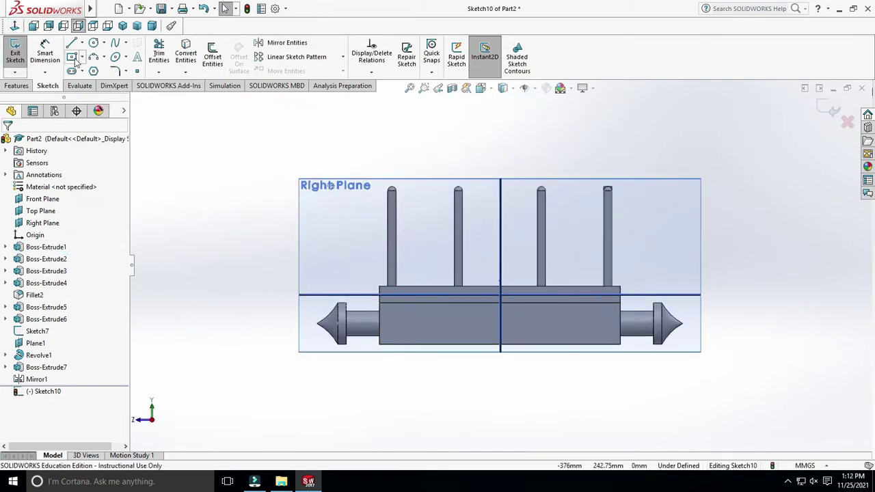
pyautogui.scroll(-5, 597, 321)
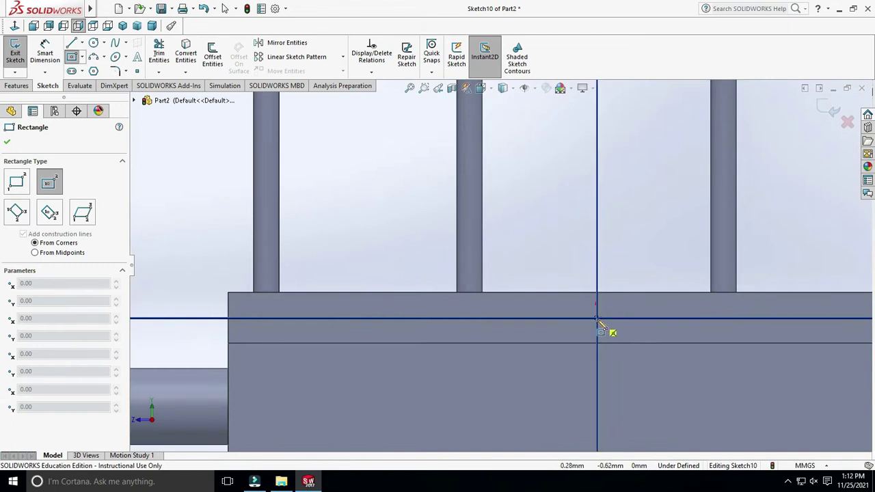
pyautogui.hotkey('ctrl', '8')
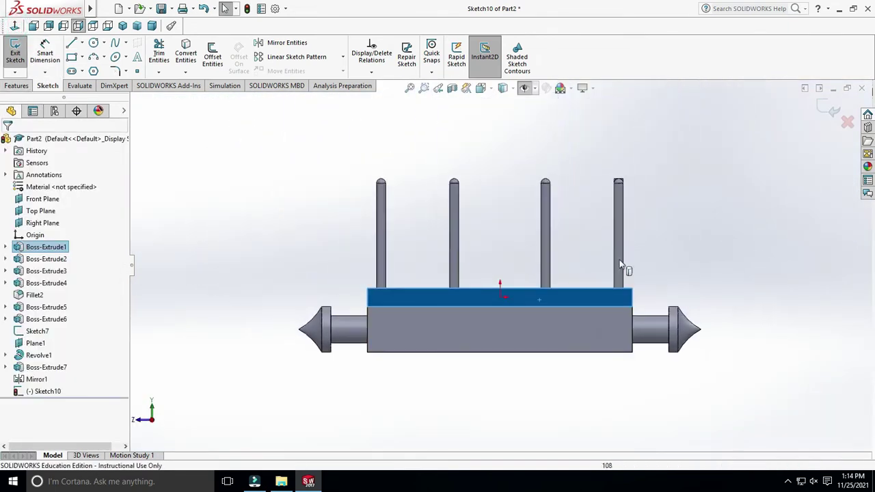
pyautogui.click(724, 229)
pyautogui.click(72, 58)
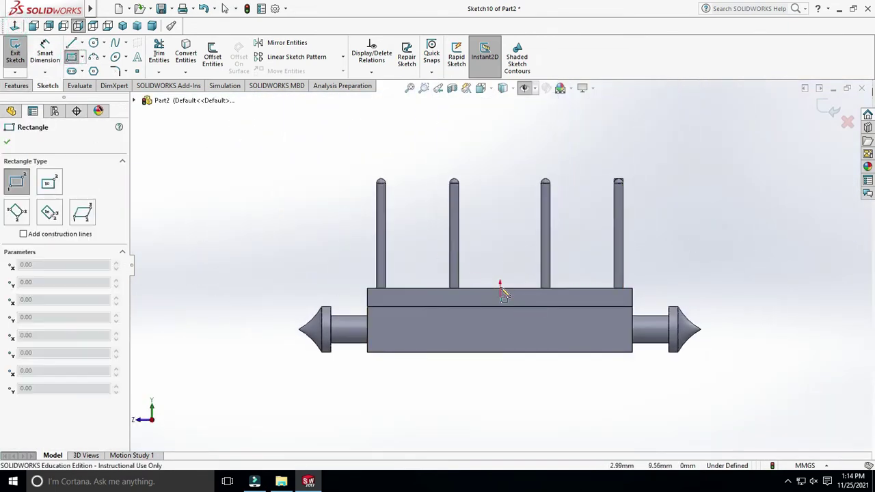
pyautogui.click(517, 329)
pyautogui.press('Escape')
pyautogui.scroll(-4, 507, 299)
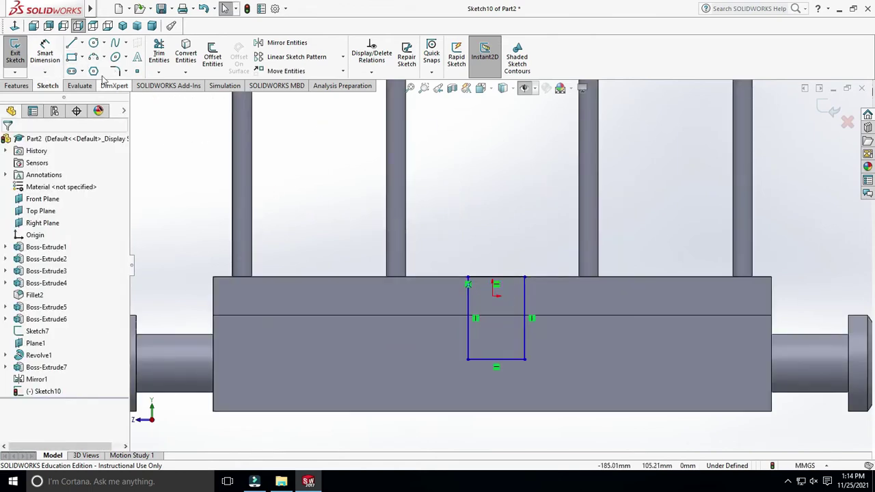
# - Dimension the rectangle 20 mm wide by 35 mm high
pyautogui.click(44, 55)
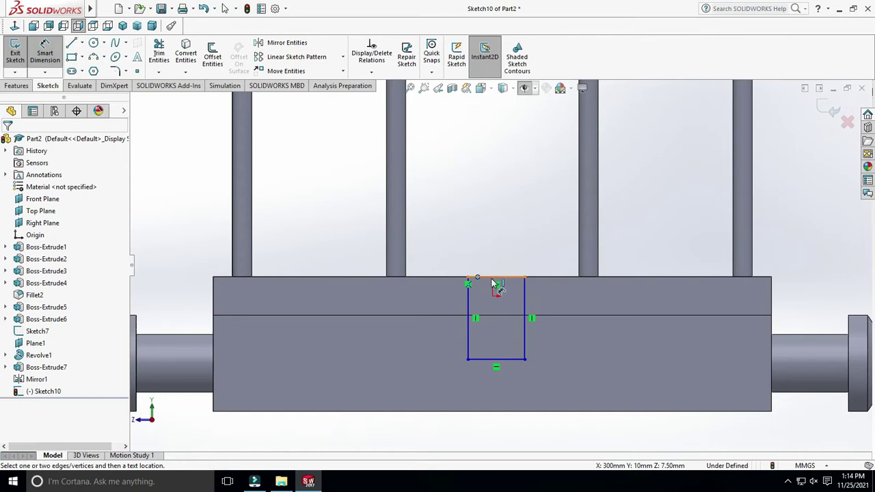
pyautogui.click(485, 283)
pyautogui.click(495, 252)
pyautogui.write('20')
pyautogui.press('Return')
pyautogui.click(508, 301)
pyautogui.click(527, 293)
pyautogui.write('35')
pyautogui.press('Return')
pyautogui.press('Escape')
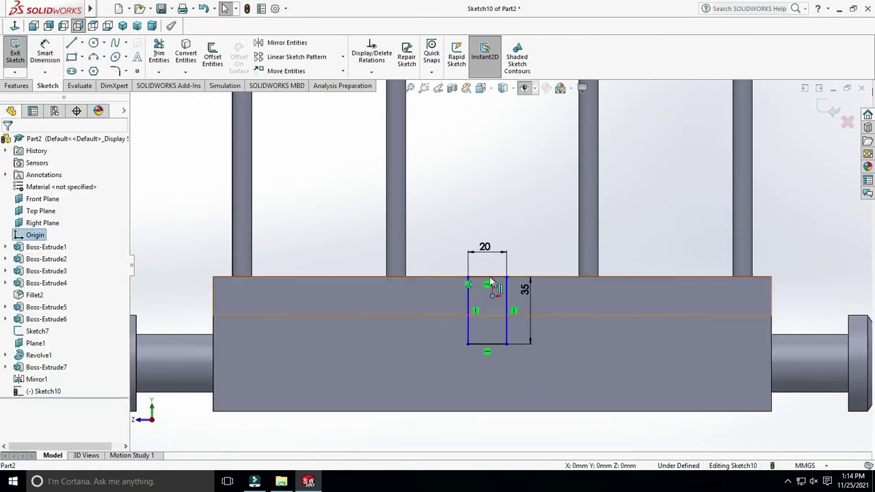
# - Align the rectangle's top midpoint with the sketch origin
pyautogui.click(487, 278)
pyautogui.keyDown('ctrl'); pyautogui.click(492, 295); pyautogui.keyUp('ctrl')
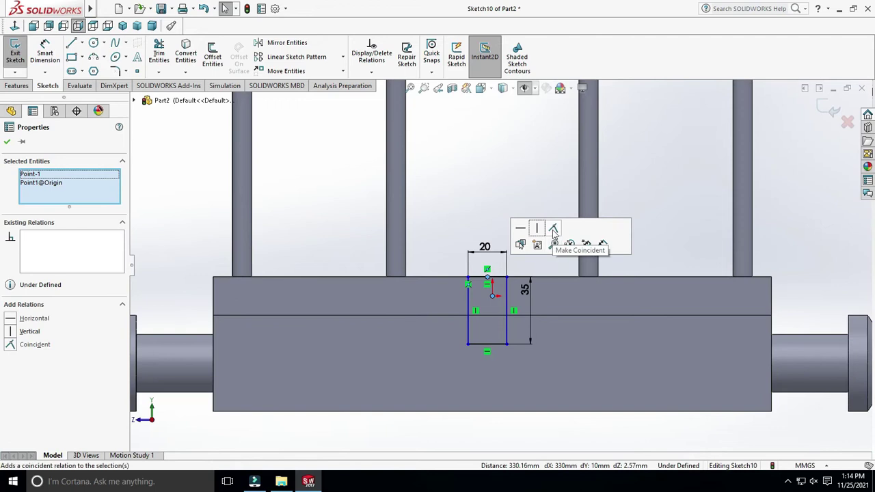
pyautogui.click(540, 232)
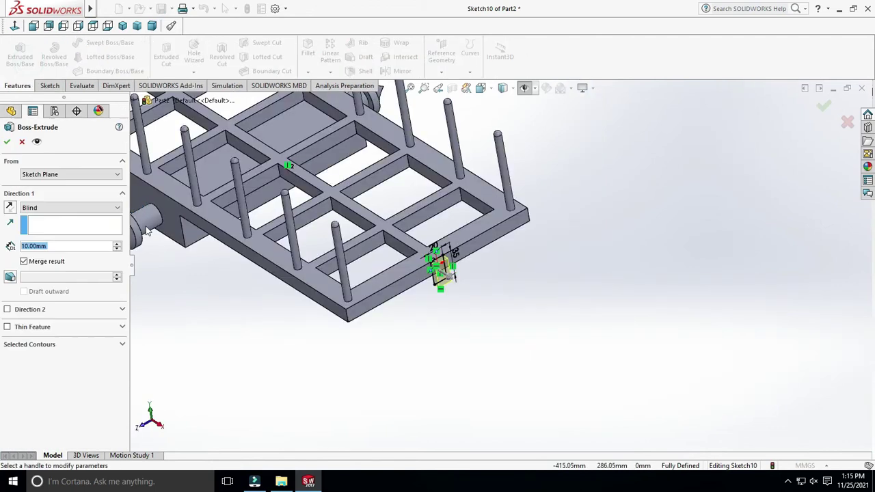
# - Extrude the rectangle 340 mm to create the tow bar
pyautogui.doubleClick(72, 247)
pyautogui.write('340')
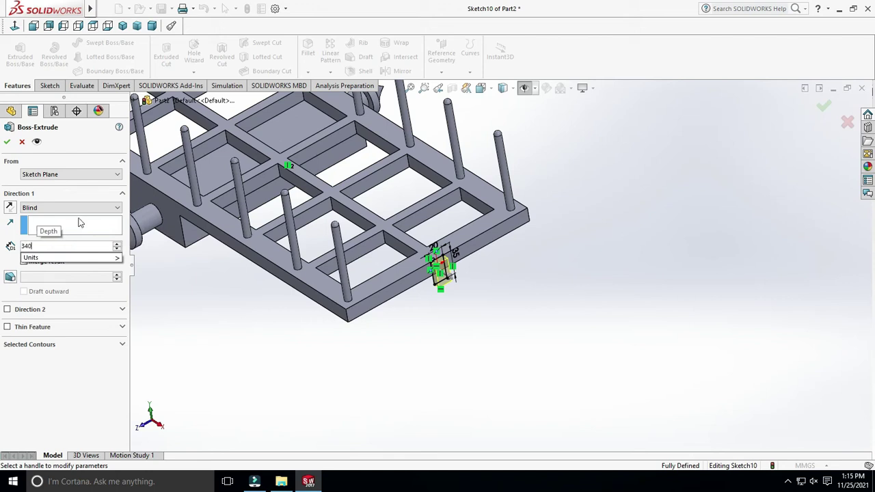
pyautogui.press('Return')
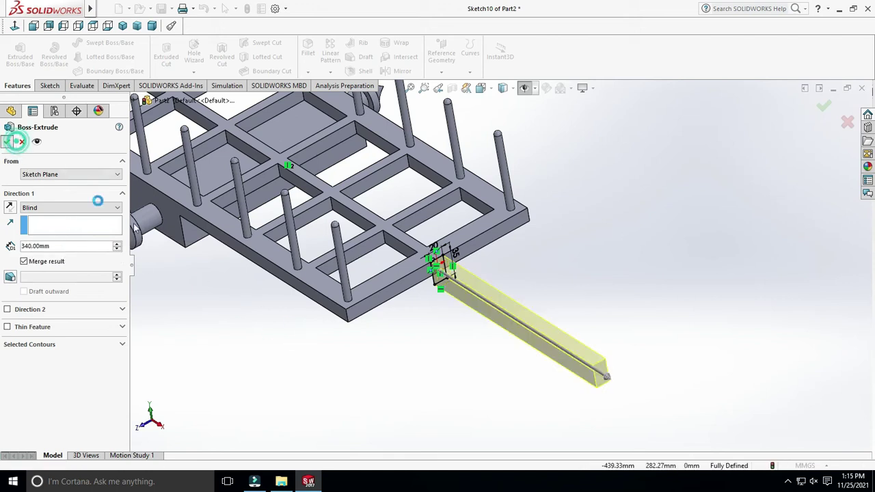
pyautogui.click(6, 141)
pyautogui.moveTo(268, 337)
pyautogui.mouseDown(button='middle')
pyautogui.moveTo(486, 363)
pyautogui.moveTo(543, 280)
pyautogui.moveTo(543, 314)
pyautogui.mouseUp(button='middle')
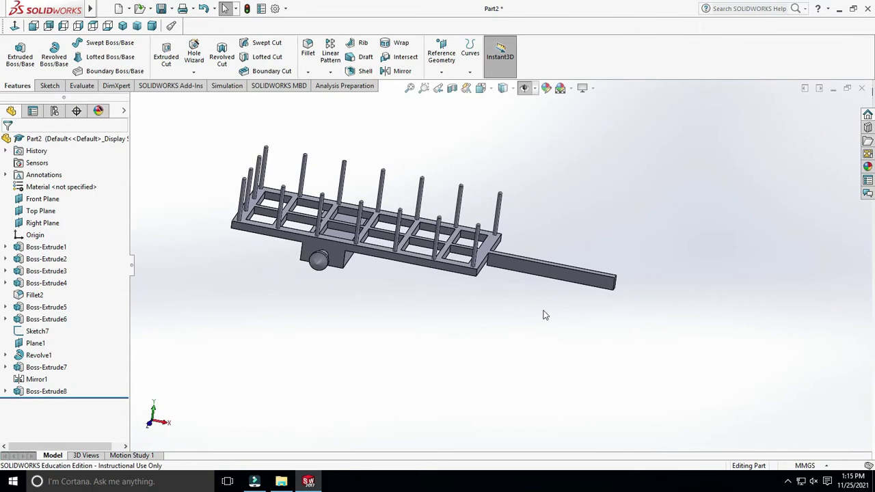
# - Fillet the edge where the tow bar meets the cart bed with a 20 mm radius
pyautogui.scroll(-3, 531, 309)
pyautogui.scroll(-3, 534, 231)
pyautogui.scroll(-2, 429, 241)
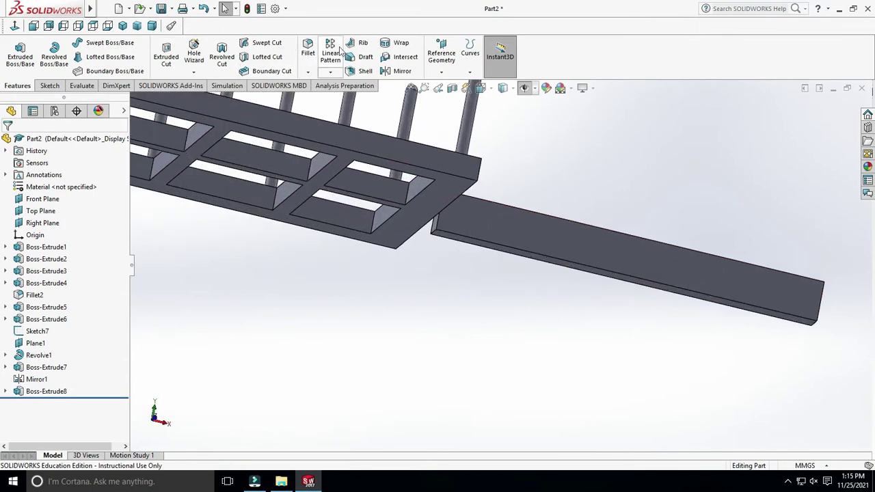
pyautogui.click(434, 227)
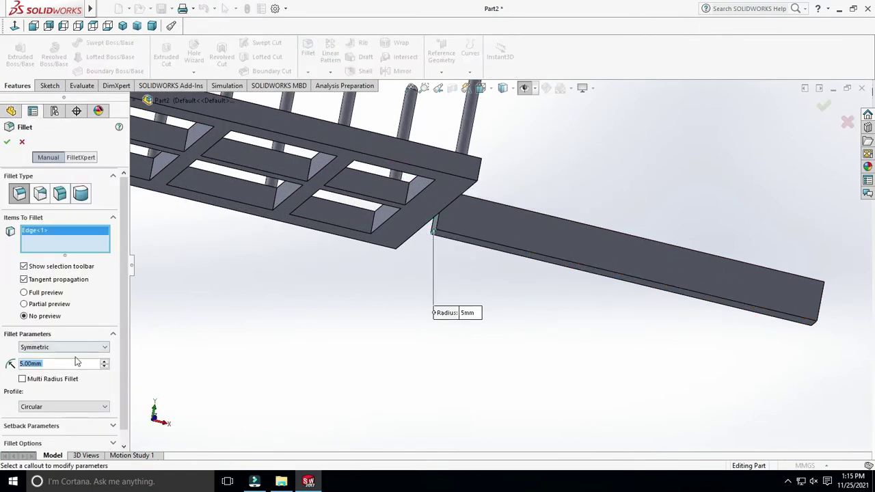
pyautogui.write('20')
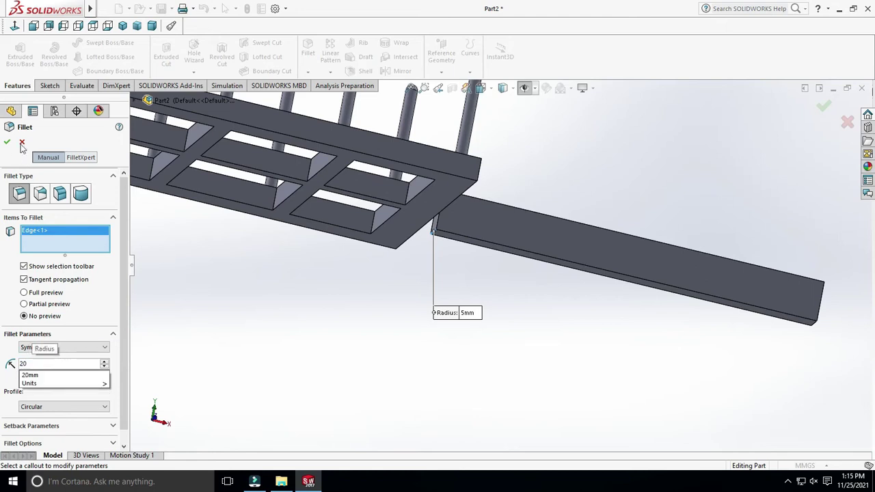
pyautogui.press('Return')
pyautogui.click(6, 142)
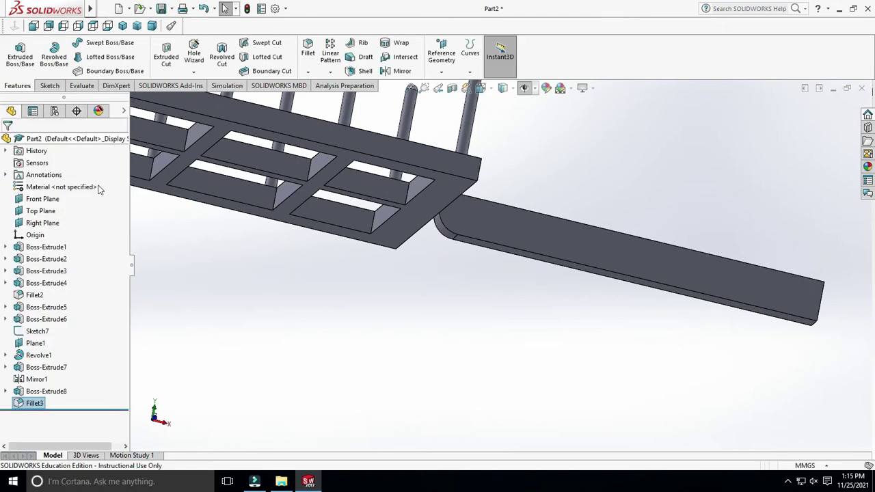
pyautogui.scroll(3, 500, 305)
pyautogui.moveTo(500, 305)
pyautogui.mouseDown(button='middle')
pyautogui.moveTo(508, 356)
pyautogui.moveTo(474, 374)
pyautogui.moveTo(511, 342)
pyautogui.moveTo(638, 338)
pyautogui.moveTo(527, 248)
pyautogui.moveTo(638, 302)
pyautogui.moveTo(618, 297)
pyautogui.mouseUp(button='middle')
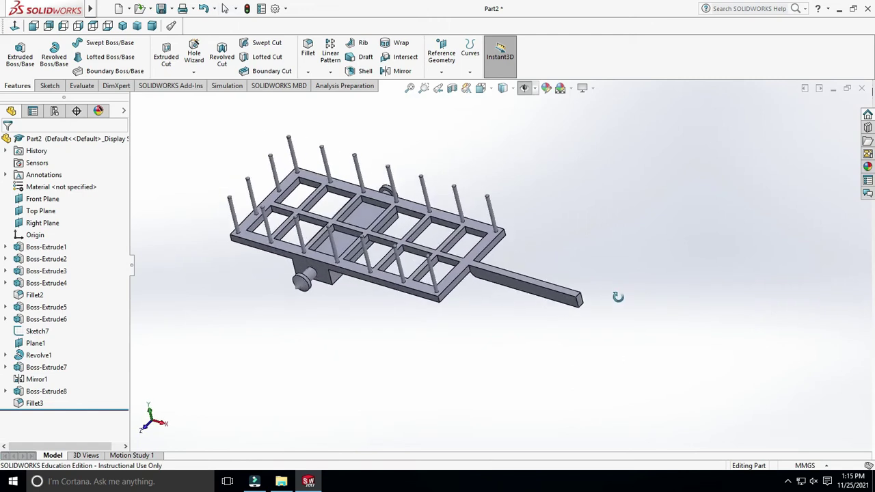
# - Round the tow bar's end face edges with a 5 mm fillet
pyautogui.scroll(-2, 592, 296)
pyautogui.scroll(-2, 579, 299)
pyautogui.click(575, 296)
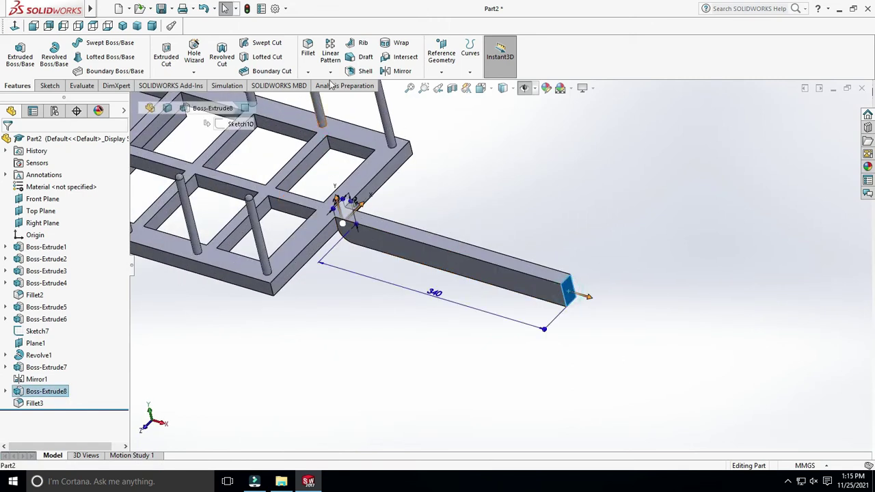
pyautogui.click(308, 49)
pyautogui.write('10')
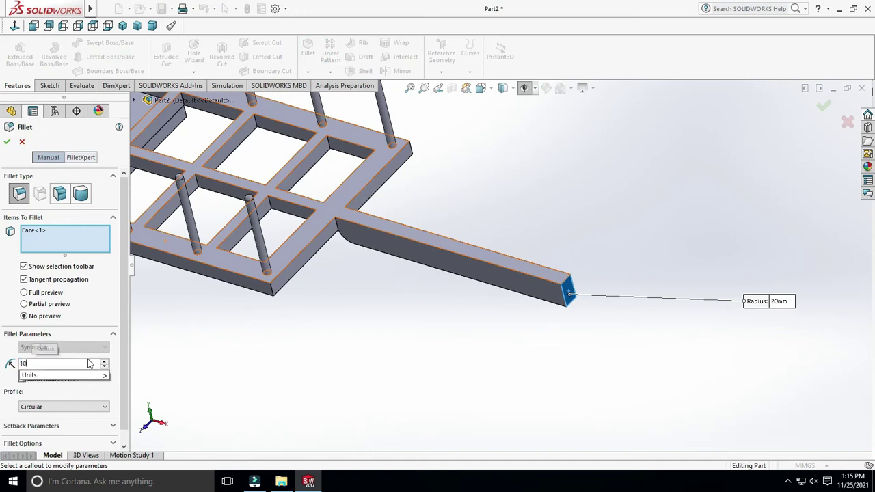
pyautogui.press('Return')
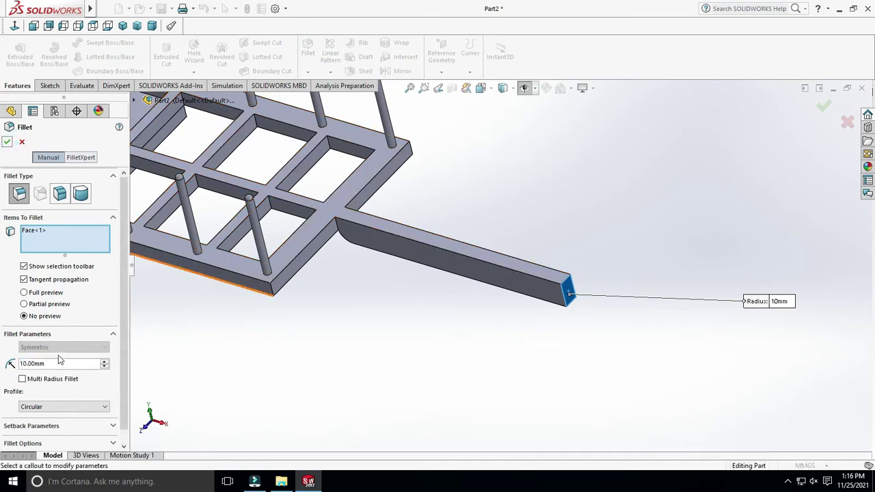
pyautogui.write('5')
pyautogui.click(7, 142)
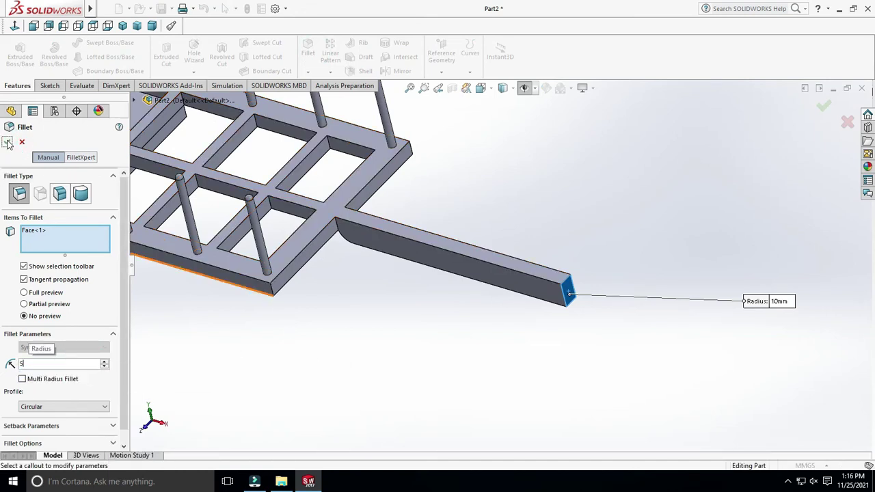
pyautogui.moveTo(521, 355); pyautogui.dragTo(586, 245, button='middle')
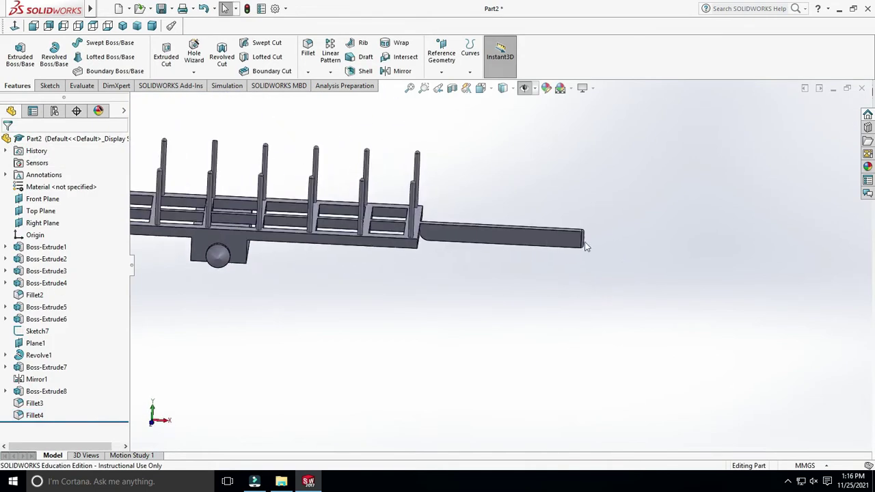
pyautogui.scroll(-3, 586, 253)
# - Sketch a circle near the tip on the tow bar's side face
pyautogui.click(581, 264)
pyautogui.click(48, 86)
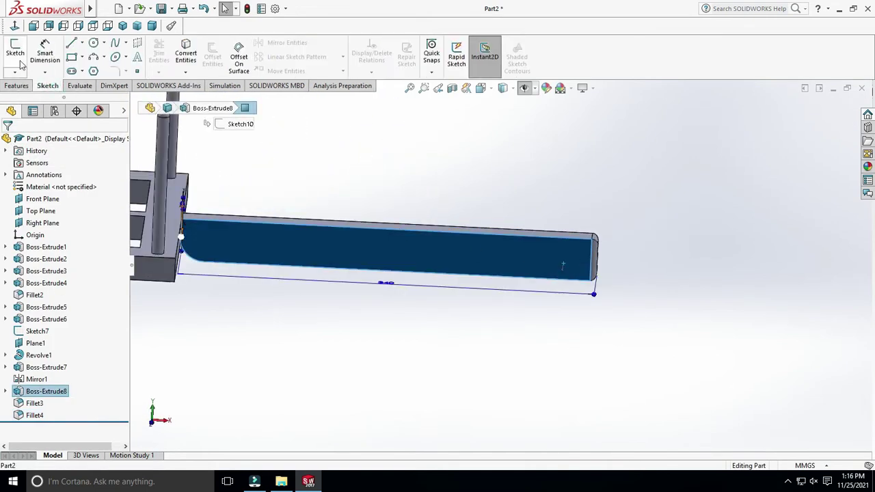
pyautogui.click(15, 55)
pyautogui.click(15, 26)
pyautogui.click(94, 43)
pyautogui.scroll(-4, 692, 295)
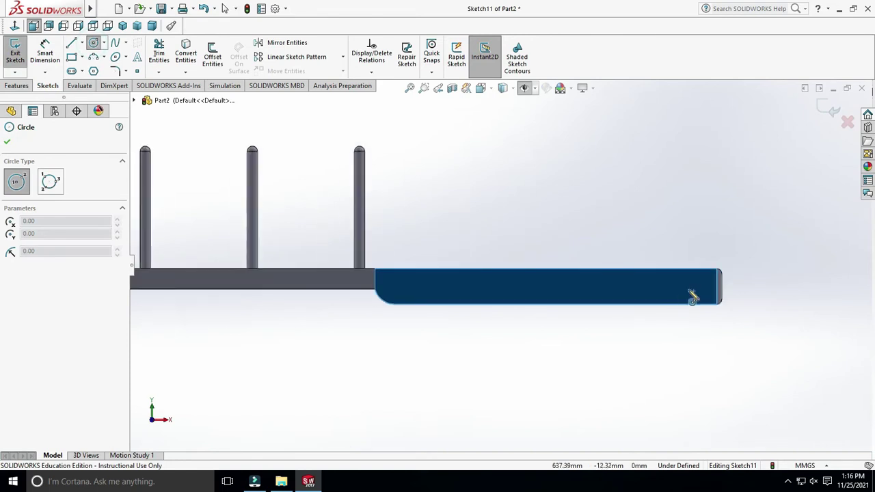
pyautogui.click(686, 288)
pyautogui.click(703, 295)
pyautogui.press('Escape')
# - Dimension the circle centre 30 mm from the bar's end and its diameter to 20 mm
pyautogui.click(44, 54)
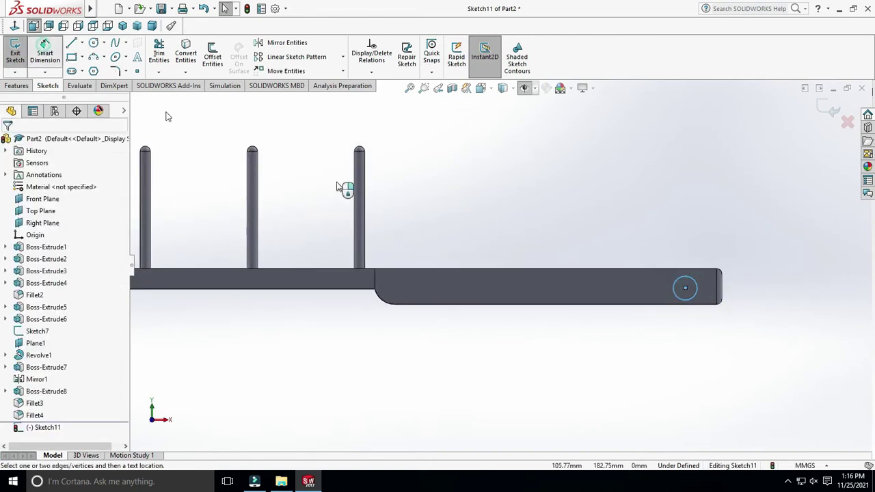
pyautogui.click(686, 288)
pyautogui.click(705, 333)
pyautogui.write('30')
pyautogui.press('Return')
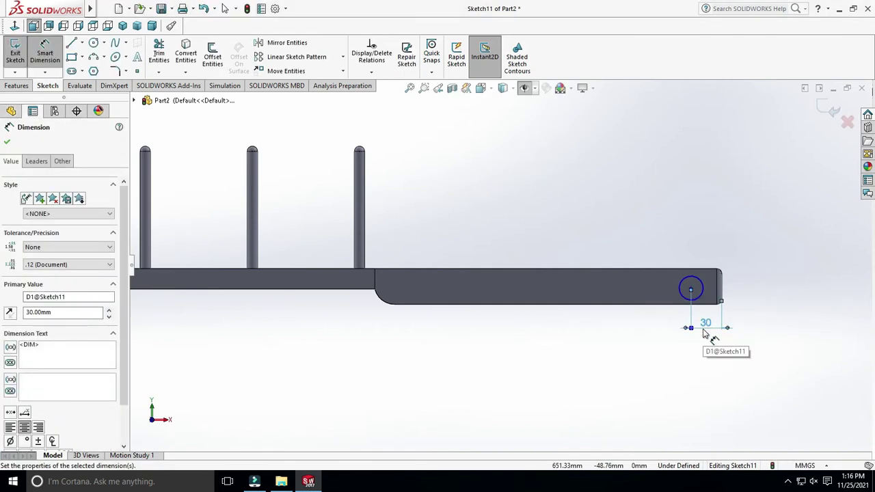
pyautogui.click(695, 373)
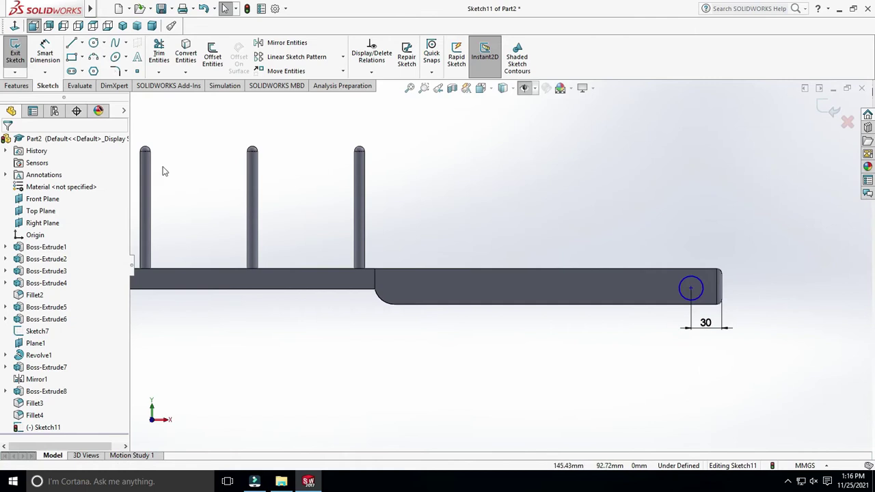
pyautogui.click(703, 288)
pyautogui.click(706, 240)
pyautogui.write('20')
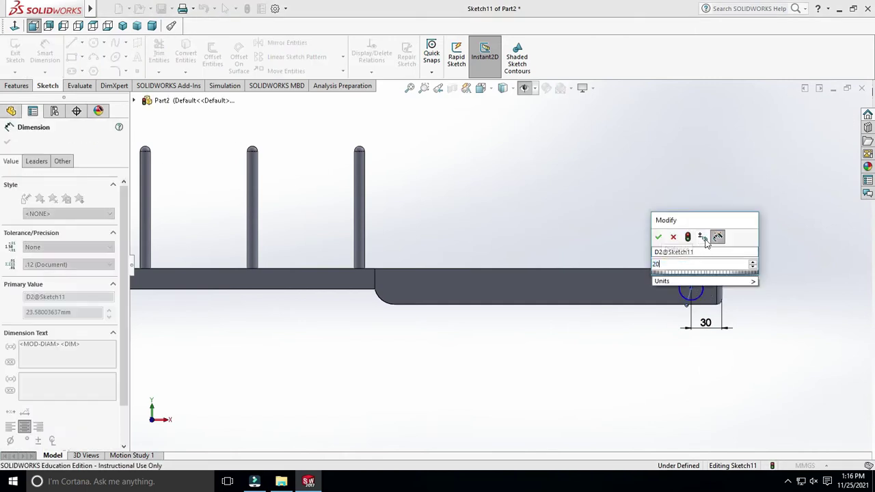
pyautogui.press('Return')
pyautogui.press('Escape')
# - Dimension the circle centre 17.5 mm below the bar's top edge
pyautogui.click(44, 53)
pyautogui.scroll(-5, 662, 281)
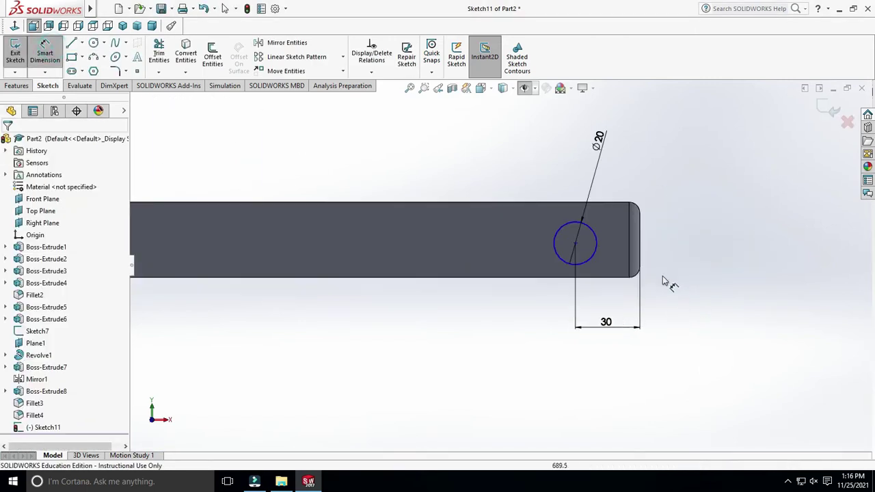
pyautogui.click(576, 245)
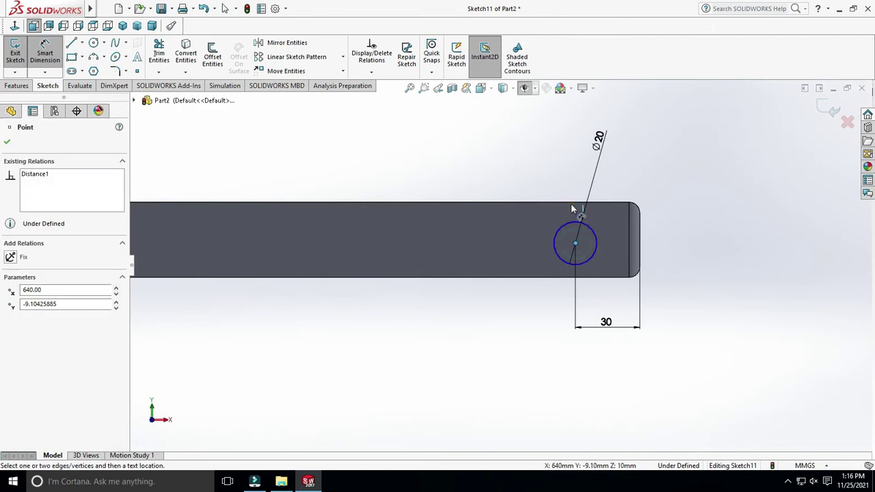
pyautogui.click(537, 219)
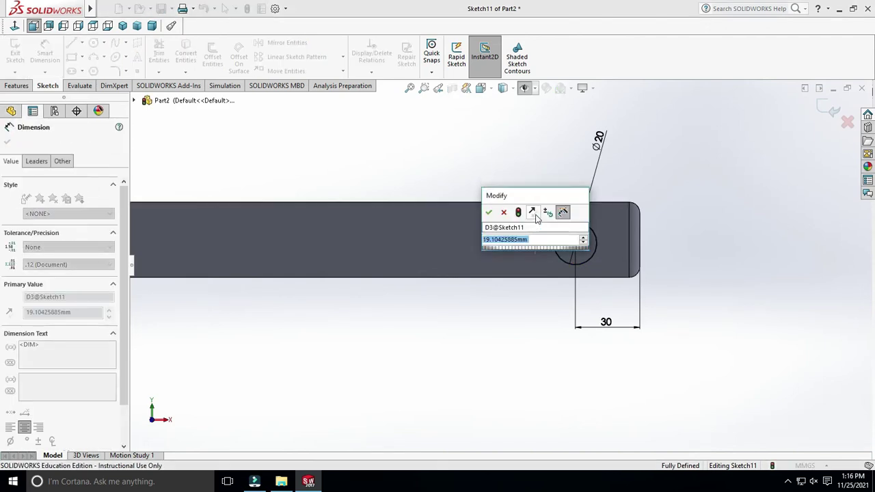
pyautogui.write('17.')
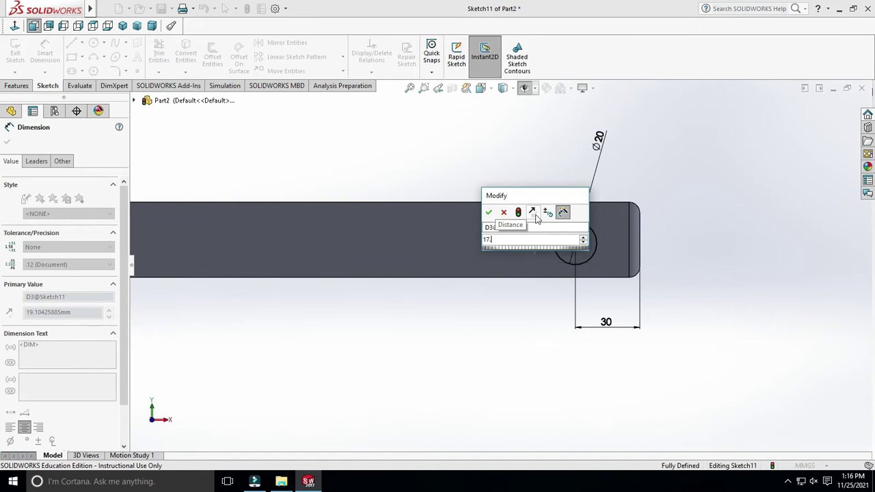
pyautogui.write('5')
pyautogui.press('Return')
pyautogui.click(768, 248)
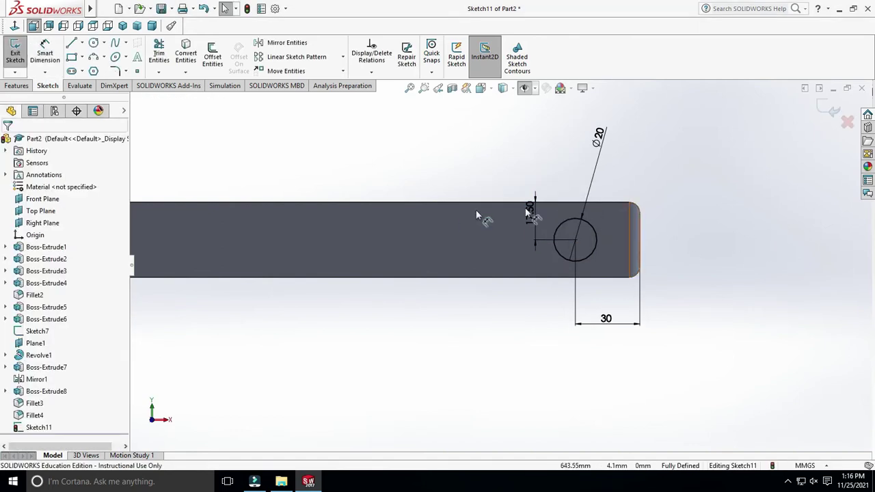
pyautogui.scroll(1, 477, 216)
# - Extrude the Ø20 circle 150 mm into a rod
pyautogui.click(16, 86)
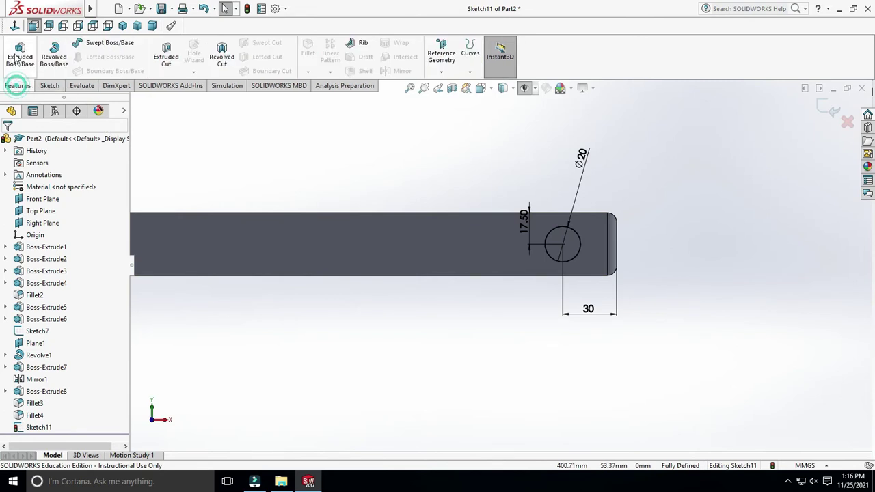
pyautogui.click(20, 54)
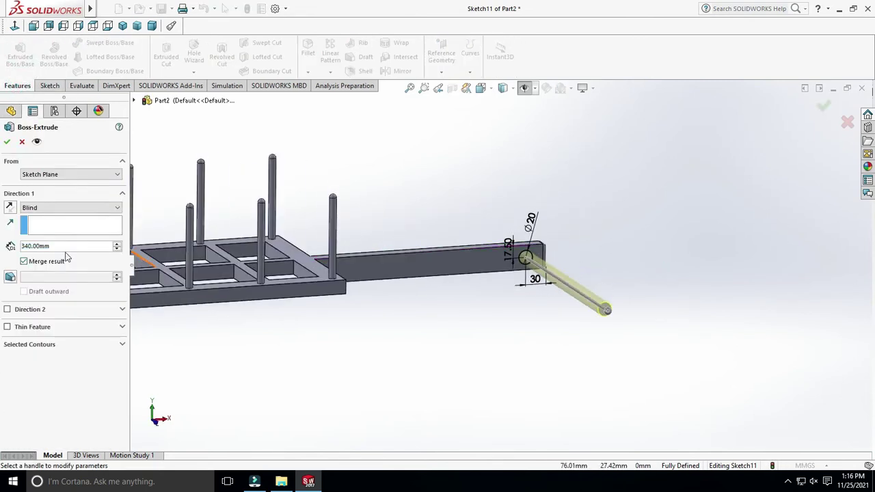
pyautogui.write('150')
pyautogui.press('Return')
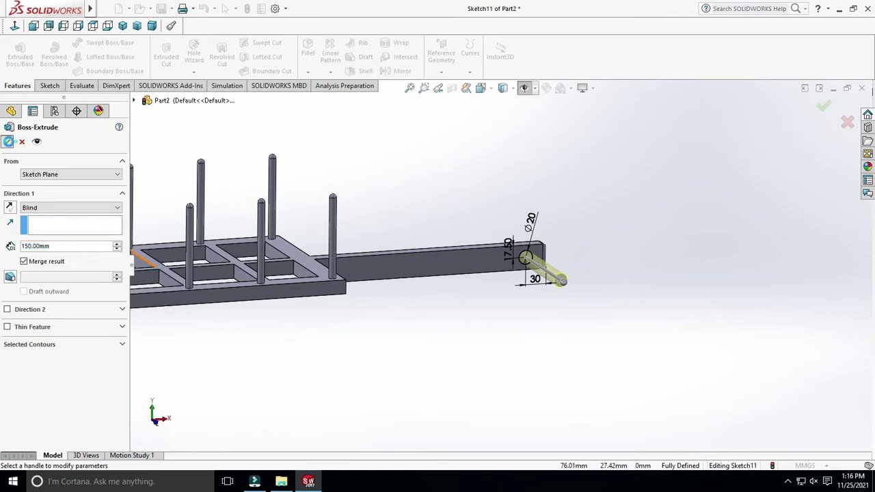
# - Round the rod's end face with a 5 mm fillet
pyautogui.scroll(3, 606, 229)
pyautogui.moveTo(621, 246); pyautogui.dragTo(556, 286, button='middle')
pyautogui.scroll(-5, 557, 285)
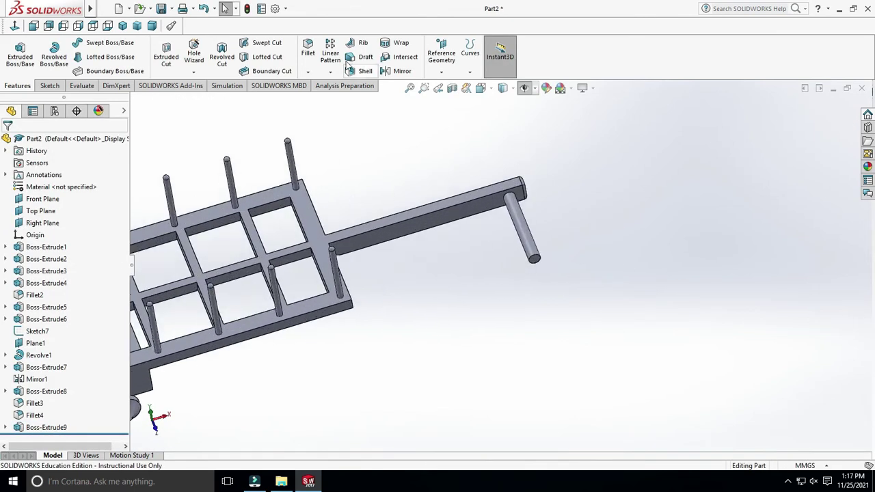
pyautogui.scroll(-3, 534, 236)
pyautogui.click(507, 289)
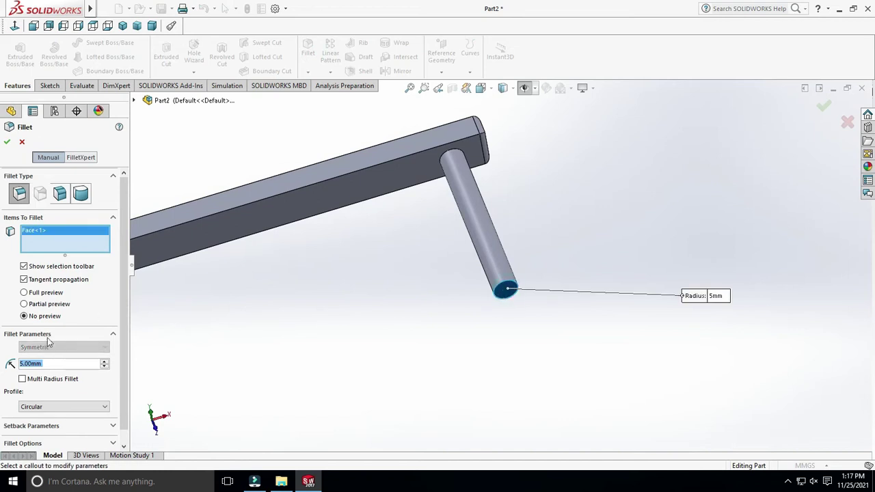
pyautogui.click(8, 143)
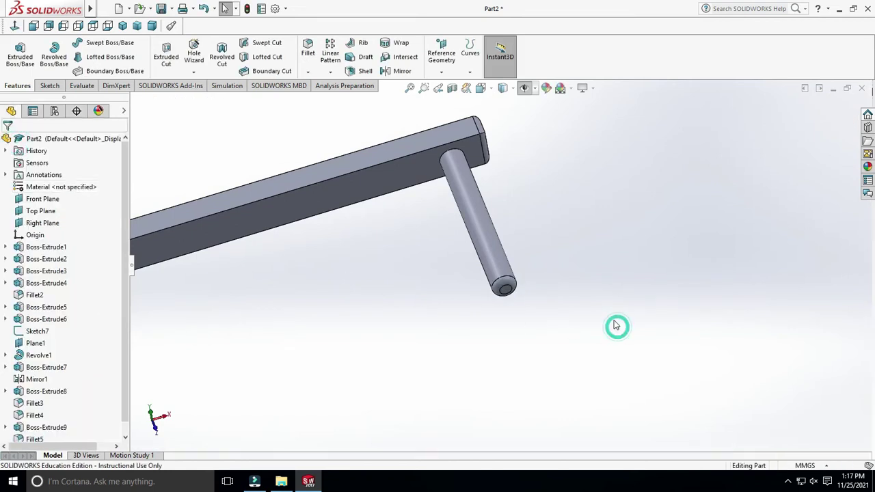
pyautogui.scroll(3, 616, 326)
pyautogui.moveTo(614, 280)
pyautogui.mouseDown(button='middle')
pyautogui.moveTo(567, 303)
pyautogui.moveTo(527, 268)
pyautogui.moveTo(558, 280)
pyautogui.mouseUp(button='middle')
# - Mirror Boss-Extrude9 and Fillet5 across the Front Plane to form the cross handle
pyautogui.press('Escape')
pyautogui.click(526, 88)
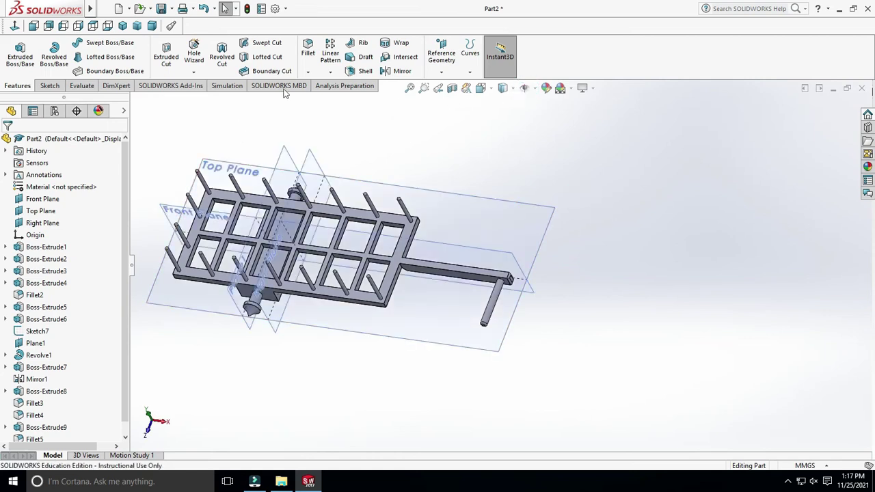
pyautogui.click(400, 71)
pyautogui.scroll(-2, 521, 271)
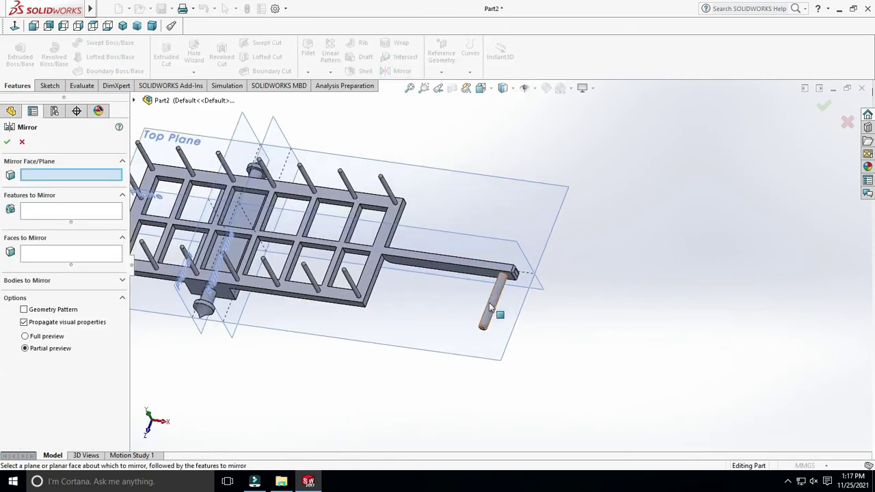
pyautogui.click(523, 259)
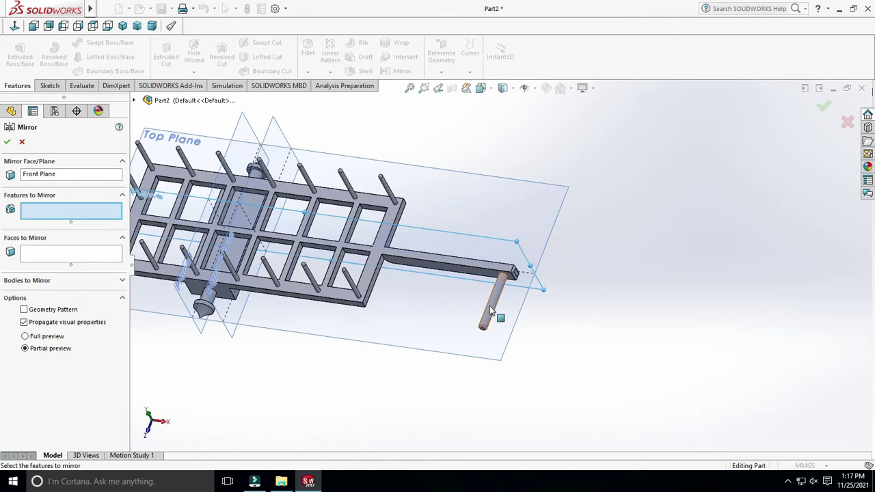
pyautogui.click(489, 306)
pyautogui.scroll(-2, 490, 305)
pyautogui.scroll(-2, 492, 315)
pyautogui.click(489, 281)
pyautogui.scroll(3, 489, 281)
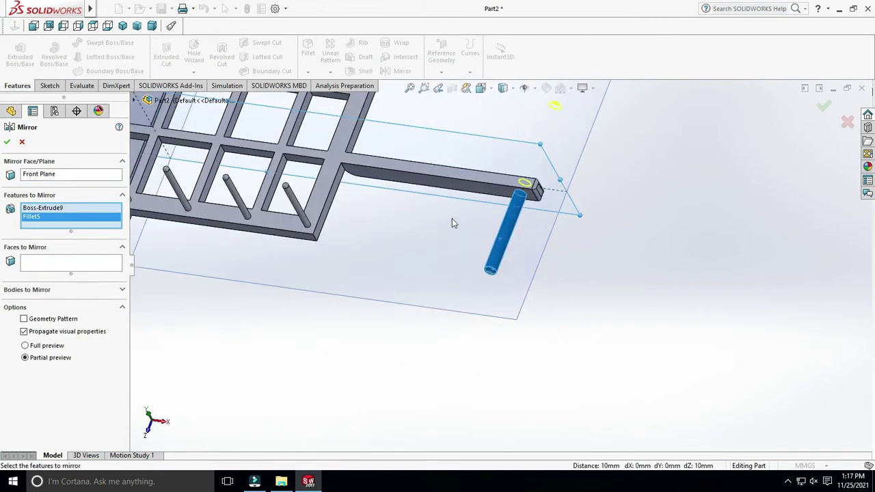
pyautogui.scroll(3, 452, 222)
pyautogui.click(7, 143)
pyautogui.moveTo(606, 272)
pyautogui.mouseDown(button='middle')
pyautogui.moveTo(493, 251)
pyautogui.moveTo(572, 240)
pyautogui.moveTo(605, 264)
pyautogui.moveTo(567, 242)
pyautogui.moveTo(590, 254)
pyautogui.moveTo(647, 321)
pyautogui.moveTo(430, 220)
pyautogui.mouseUp(button='middle')
# - Hide the reference planes and orbit to a near side view of the cart
pyautogui.click(524, 88)
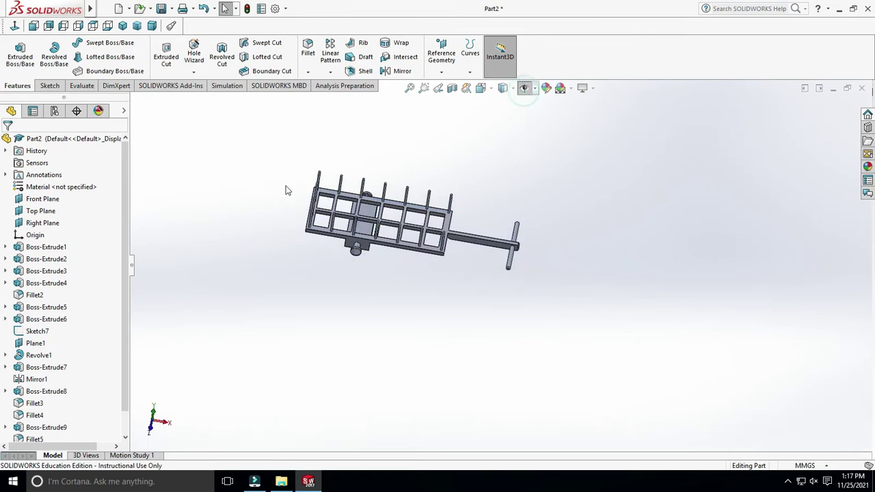
pyautogui.scroll(-5, 288, 190)
pyautogui.moveTo(517, 328)
pyautogui.mouseDown(button='middle')
pyautogui.moveTo(532, 393)
pyautogui.moveTo(561, 335)
pyautogui.moveTo(600, 319)
pyautogui.moveTo(598, 303)
pyautogui.moveTo(635, 341)
pyautogui.moveTo(680, 346)
pyautogui.moveTo(655, 312)
pyautogui.moveTo(592, 364)
pyautogui.moveTo(634, 367)
pyautogui.moveTo(581, 348)
pyautogui.moveTo(595, 360)
pyautogui.moveTo(599, 346)
pyautogui.mouseUp(button='middle')
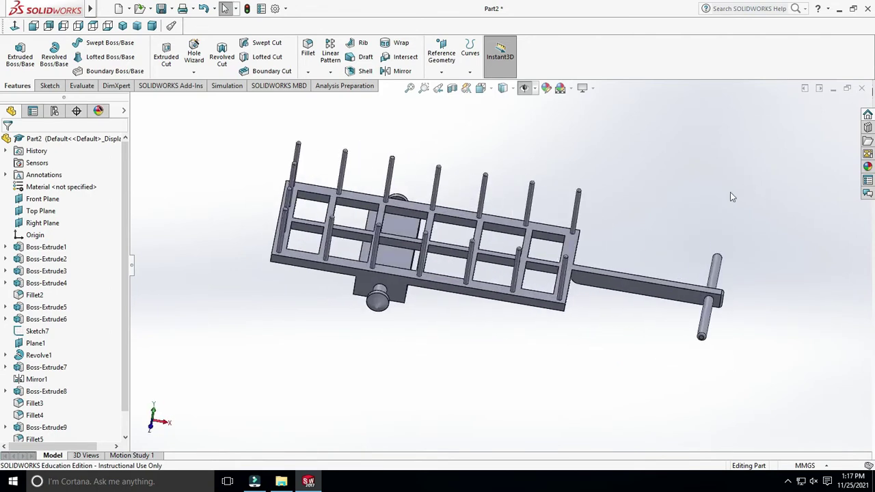
pyautogui.moveTo(639, 170)
pyautogui.mouseDown(button='middle')
pyautogui.moveTo(674, 131)
pyautogui.moveTo(579, 116)
pyautogui.mouseUp(button='middle')
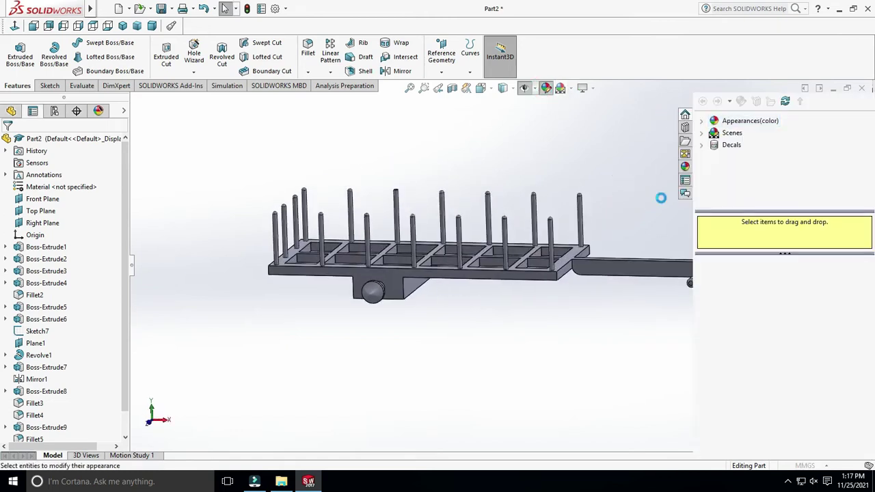
# - Apply polished rosewood endgrain from Appearances > Organic > Wood > Rosewood to the cart part
pyautogui.click(702, 121)
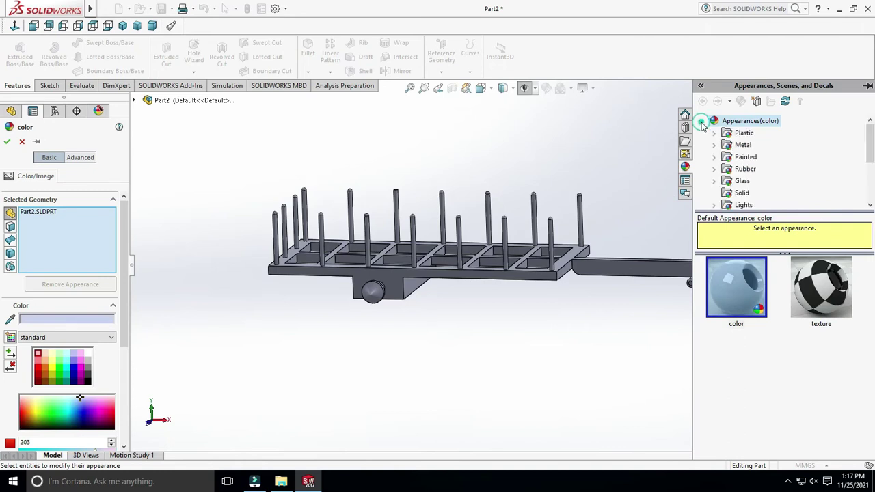
pyautogui.scroll(-1, 732, 161)
pyautogui.scroll(-1, 744, 171)
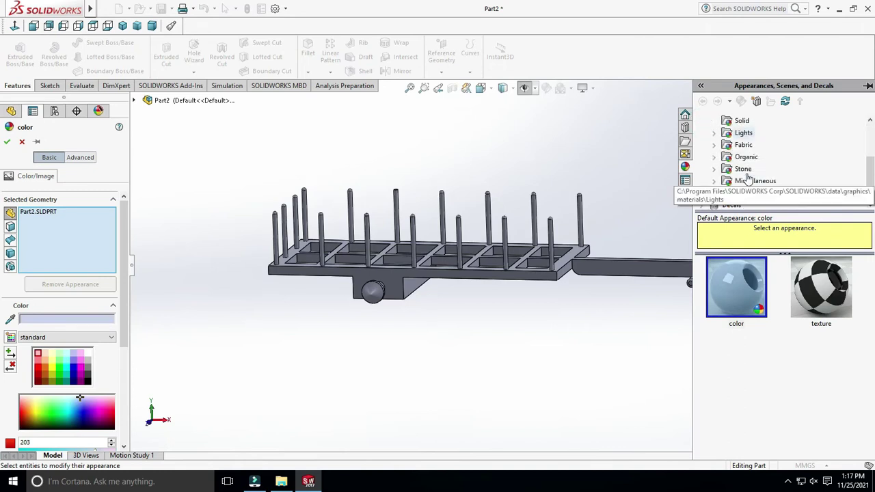
pyautogui.click(715, 158)
pyautogui.scroll(-1, 713, 175)
pyautogui.scroll(-1, 715, 180)
pyautogui.scroll(1, 764, 179)
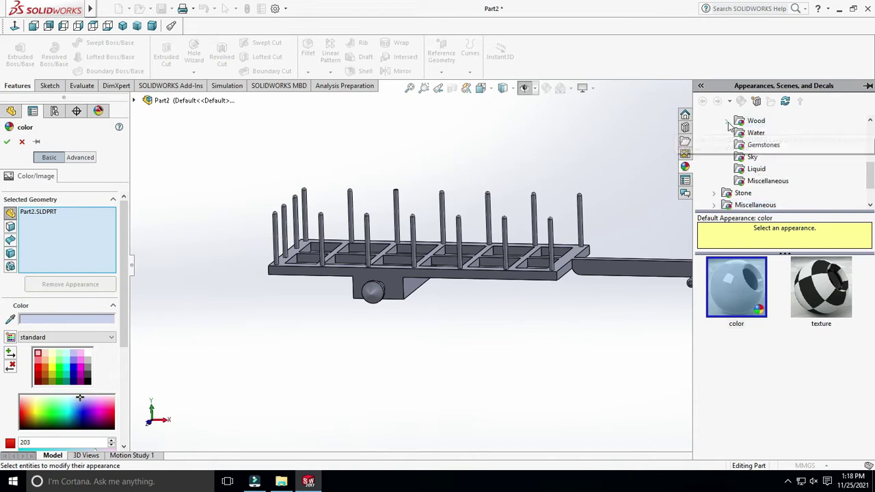
pyautogui.click(726, 121)
pyautogui.scroll(-1, 771, 176)
pyautogui.click(776, 194)
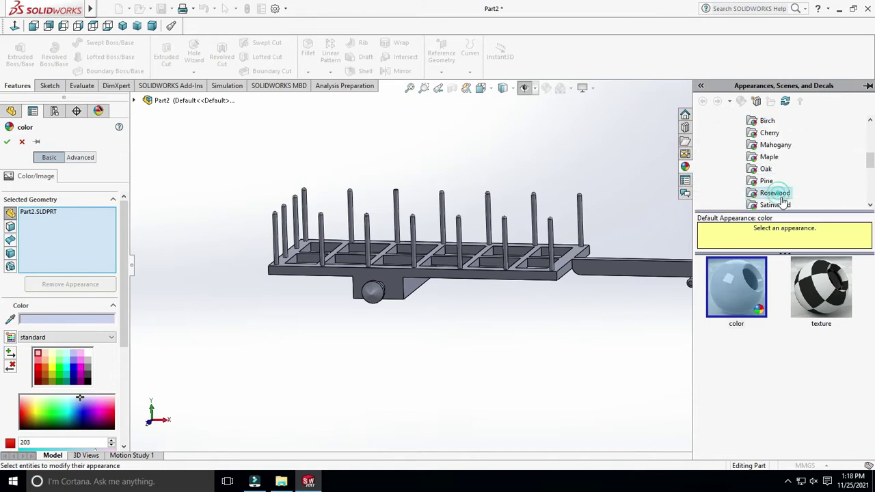
pyautogui.click(820, 307)
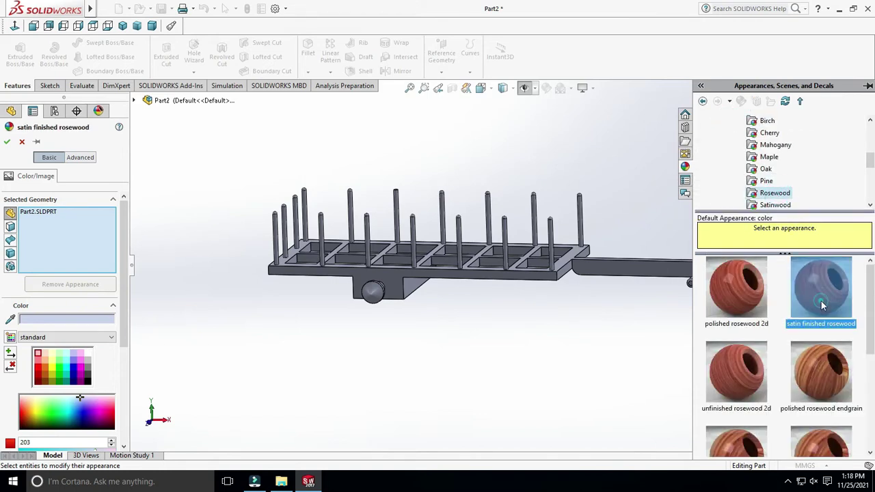
pyautogui.click(845, 364)
pyautogui.moveTo(602, 328)
pyautogui.mouseDown(button='middle')
pyautogui.moveTo(571, 369)
pyautogui.moveTo(586, 367)
pyautogui.mouseUp(button='middle')
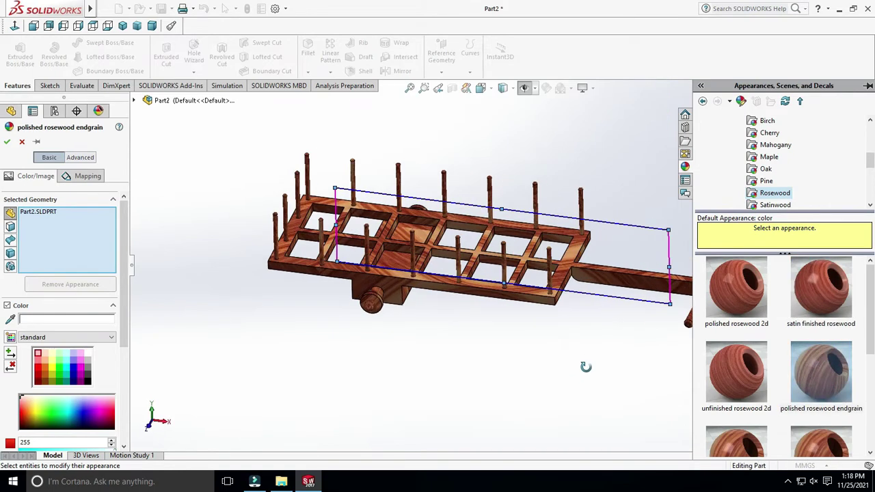
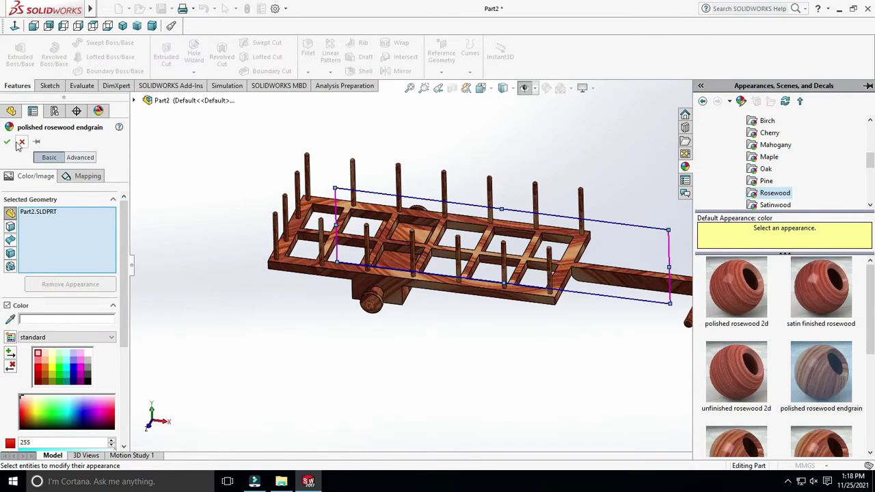
# - Accept the polished rosewood endgrain finish, collapse the appearances library, and view the cart from another angle
pyautogui.click(8, 142)
pyautogui.click(575, 351)
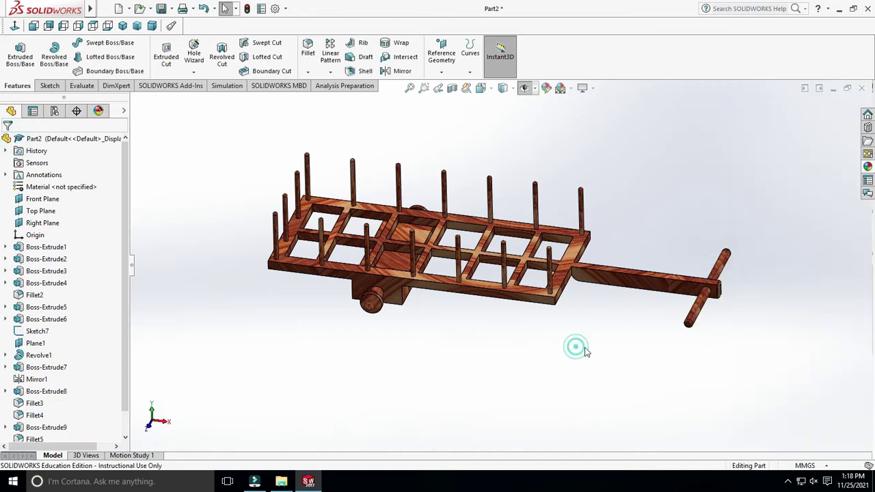
pyautogui.scroll(-3, 414, 186)
pyautogui.scroll(-2, 378, 216)
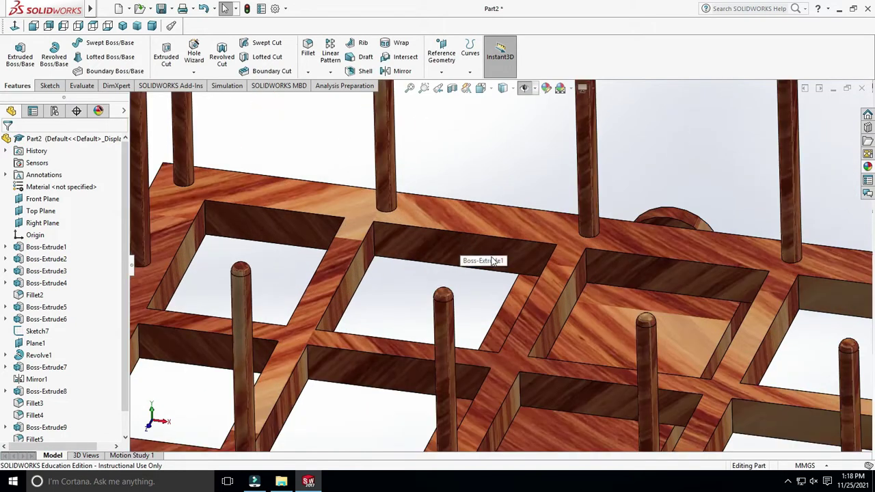
pyautogui.scroll(4, 477, 254)
pyautogui.scroll(2, 539, 284)
pyautogui.moveTo(594, 375)
pyautogui.mouseDown(button='middle')
pyautogui.moveTo(500, 418)
pyautogui.moveTo(636, 181)
pyautogui.moveTo(617, 248)
pyautogui.moveTo(614, 384)
pyautogui.moveTo(596, 279)
pyautogui.moveTo(622, 287)
pyautogui.moveTo(684, 271)
pyautogui.moveTo(776, 228)
pyautogui.moveTo(611, 270)
pyautogui.moveTo(591, 316)
pyautogui.moveTo(617, 339)
pyautogui.moveTo(587, 379)
pyautogui.moveTo(561, 343)
pyautogui.moveTo(511, 358)
pyautogui.moveTo(549, 290)
pyautogui.moveTo(565, 290)
pyautogui.moveTo(590, 217)
pyautogui.moveTo(589, 262)
pyautogui.moveTo(607, 258)
pyautogui.mouseUp(button='middle')
pyautogui.scroll(-2, 388, 255)
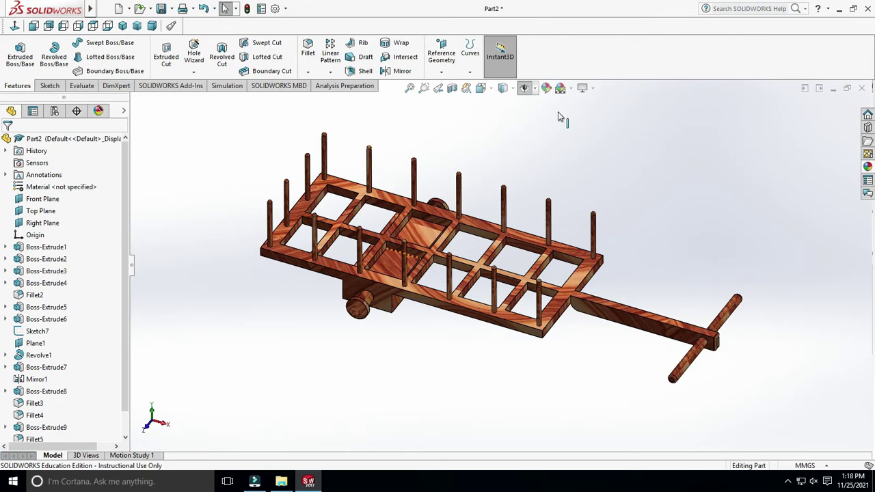
# - Apply a plain white scene background behind the cart
pyautogui.click(565, 87)
pyautogui.click(577, 115)
pyautogui.moveTo(670, 196)
pyautogui.mouseDown(button='middle')
pyautogui.moveTo(640, 139)
pyautogui.moveTo(681, 274)
pyautogui.moveTo(639, 156)
pyautogui.moveTo(616, 233)
pyautogui.moveTo(647, 180)
pyautogui.moveTo(774, 215)
pyautogui.moveTo(635, 247)
pyautogui.moveTo(654, 230)
pyautogui.mouseUp(button='middle')
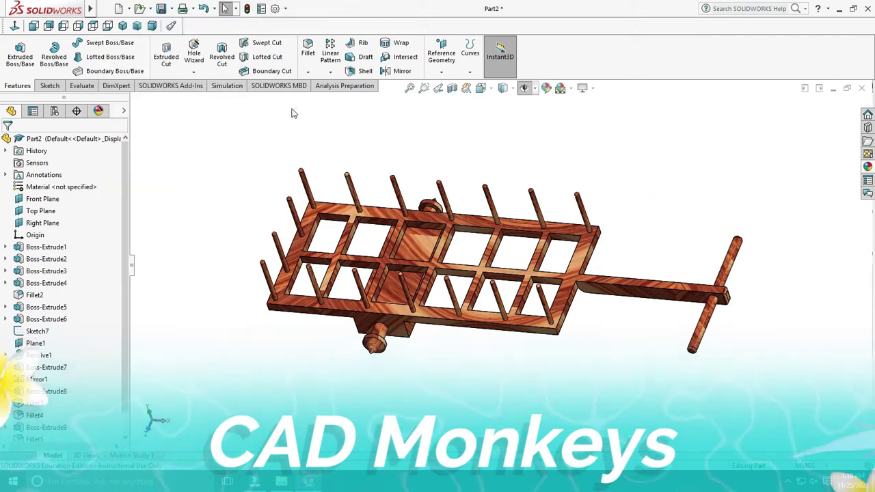
# - Save the cart part as 'Body'
pyautogui.click(162, 10)
pyautogui.write('Body')
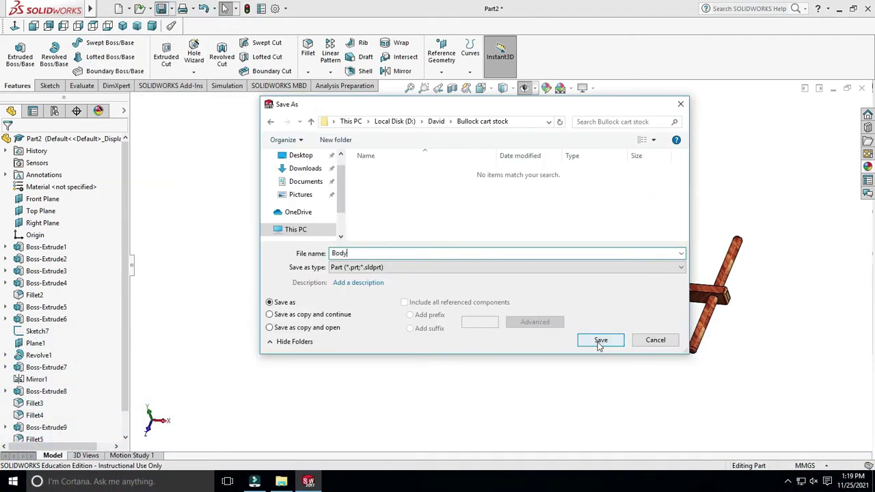
pyautogui.click(600, 340)
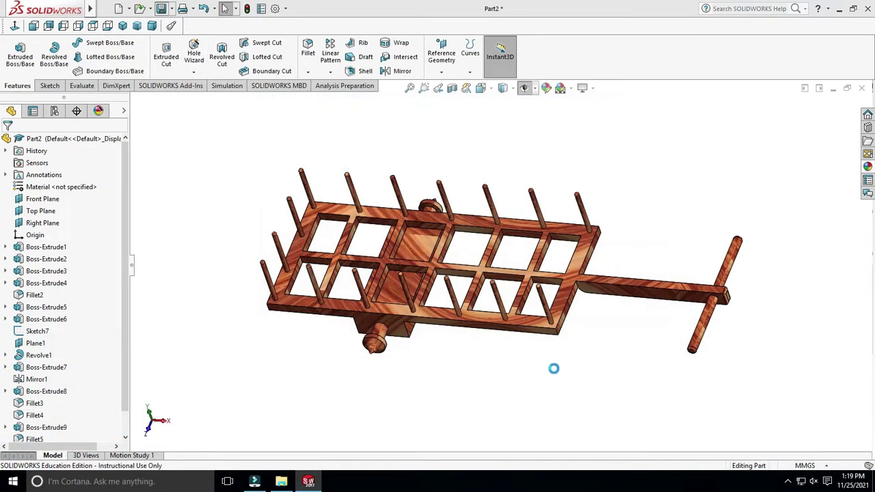
pyautogui.moveTo(574, 385)
pyautogui.mouseDown(button='middle')
pyautogui.moveTo(547, 281)
pyautogui.moveTo(194, 115)
pyautogui.mouseUp(button='middle')
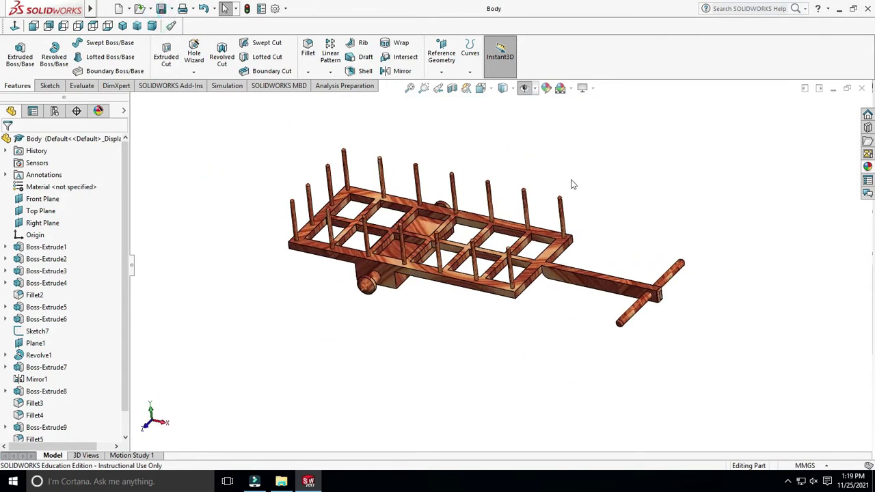
# - Start a new empty part, show its Front, Top and Right planes, and select the Front Plane
pyautogui.click(120, 9)
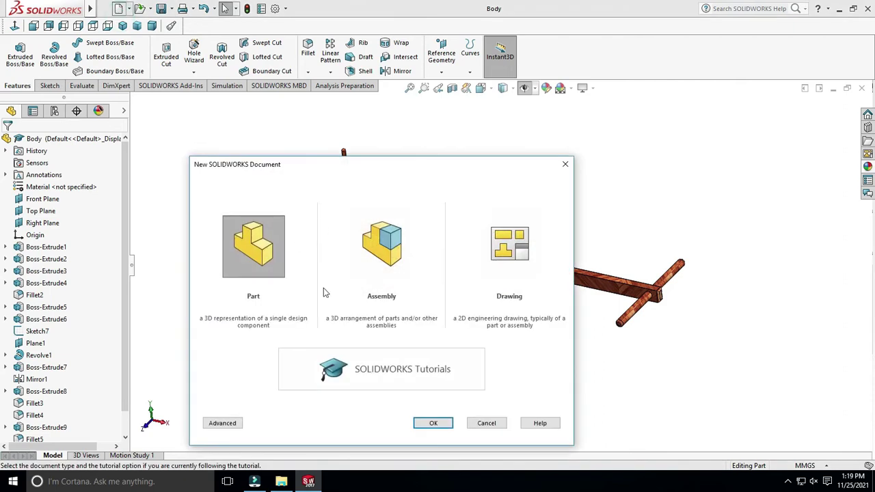
pyautogui.click(432, 426)
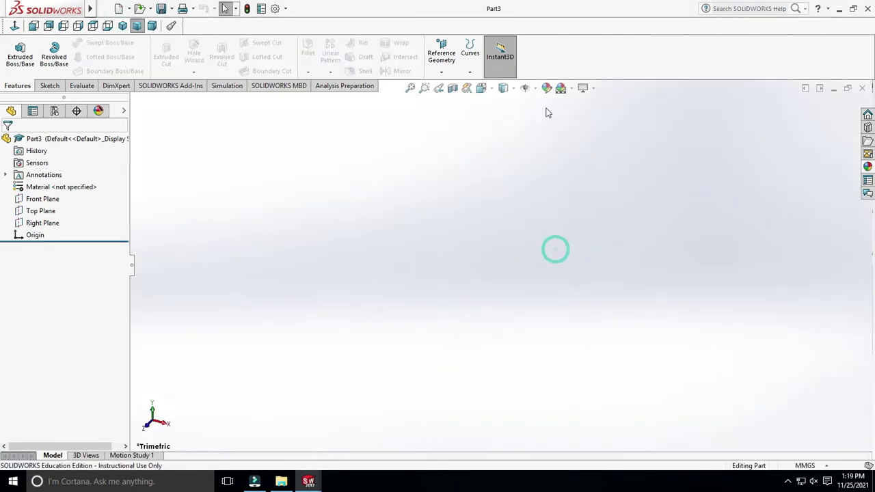
pyautogui.click(524, 87)
pyautogui.click(532, 160)
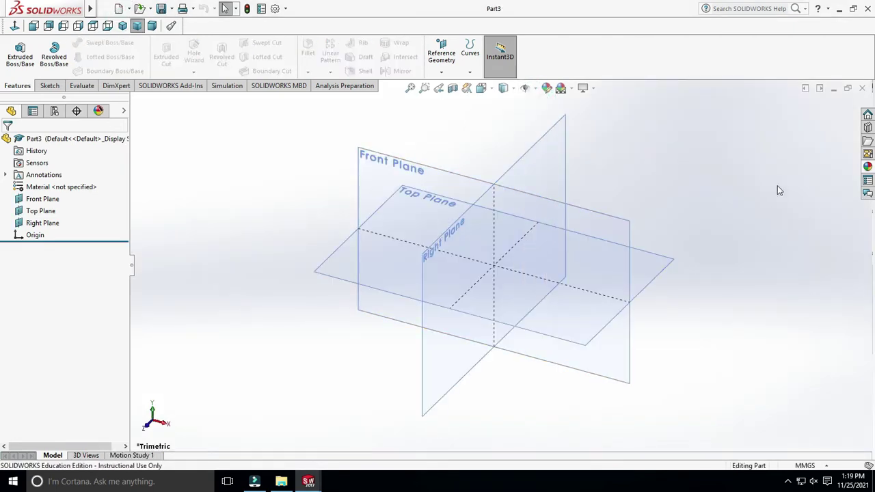
pyautogui.click(369, 159)
# - Sketch a 250 mm diameter circle centred on the origin on the Front Plane
pyautogui.click(48, 86)
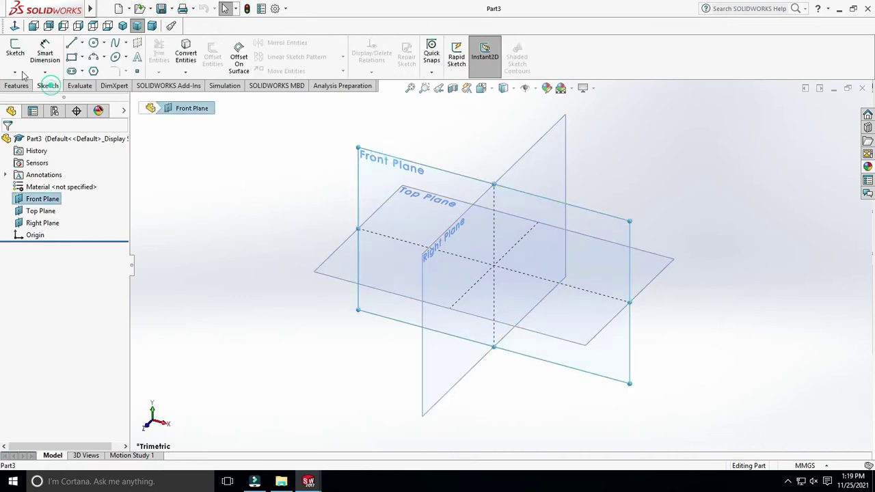
pyautogui.click(15, 51)
pyautogui.click(94, 43)
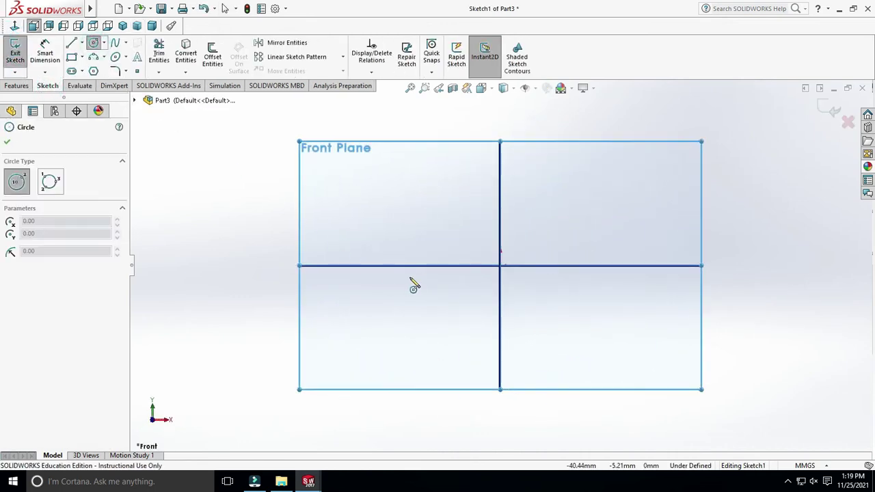
pyautogui.click(500, 265)
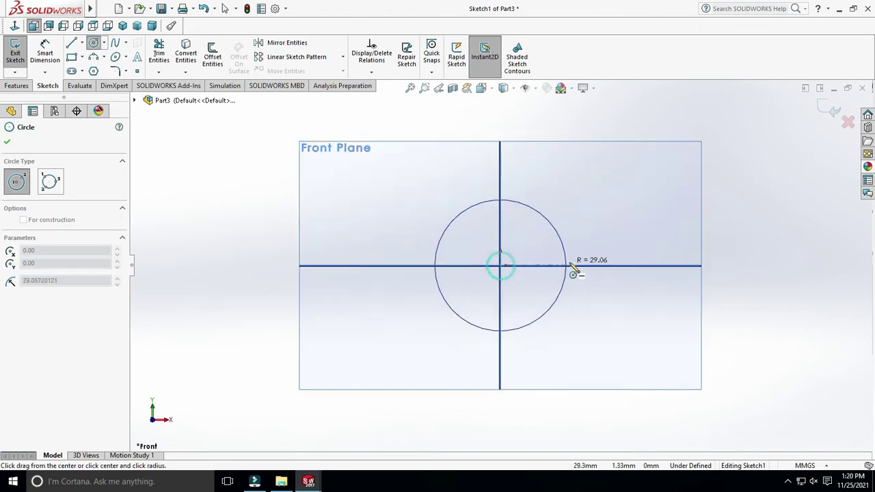
pyautogui.click(572, 265)
pyautogui.click(45, 53)
pyautogui.click(549, 216)
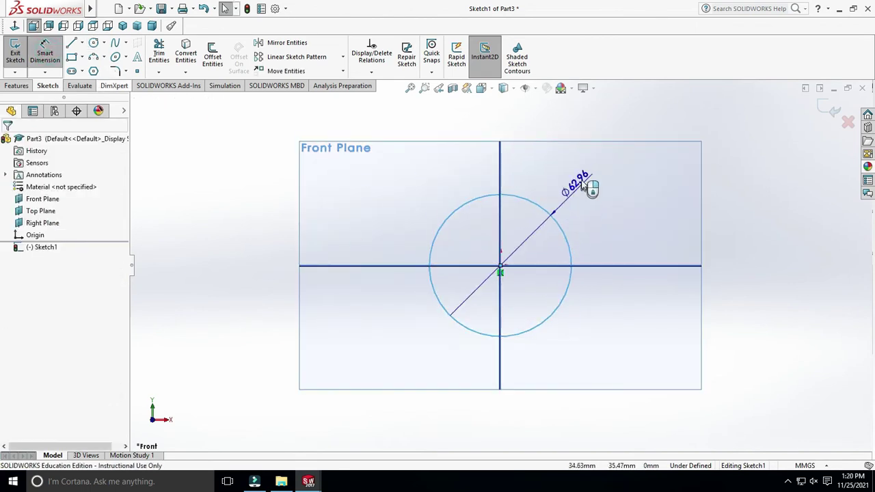
pyautogui.click(544, 168)
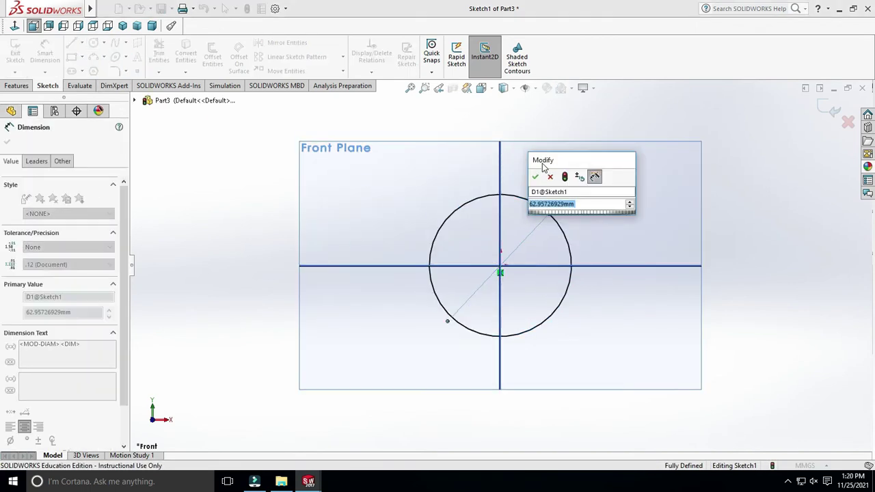
pyautogui.write('250')
pyautogui.press('Return')
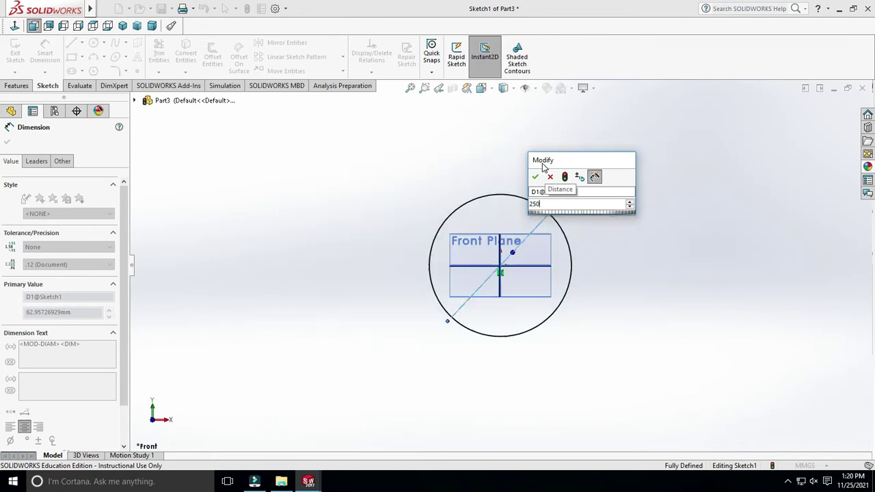
pyautogui.click(6, 142)
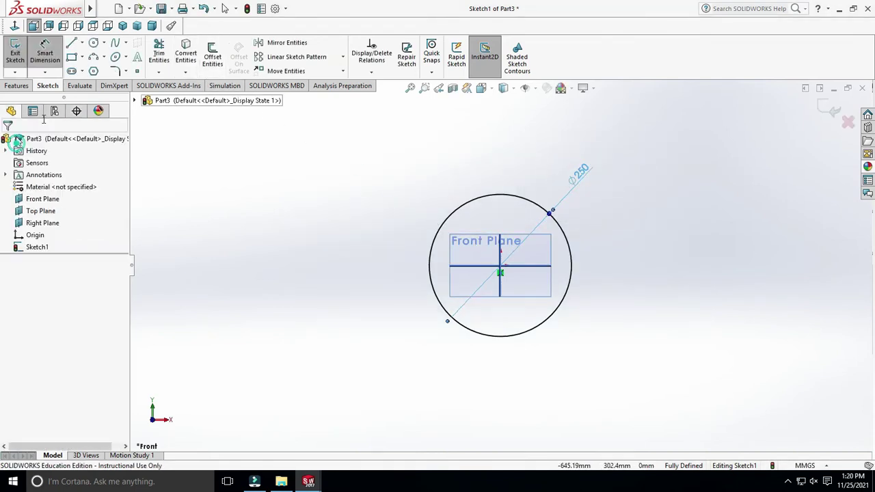
# - Offset the 250 mm circle 30 mm outward
pyautogui.click(213, 56)
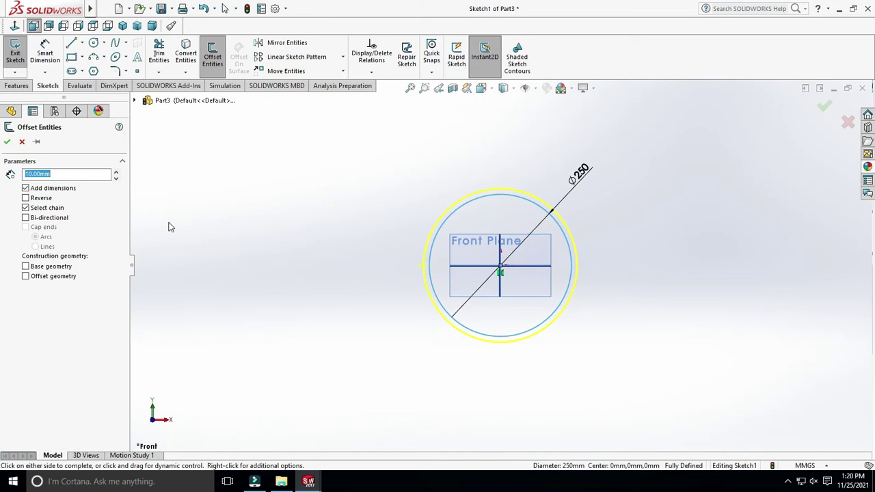
pyautogui.write('0')
pyautogui.press('Return')
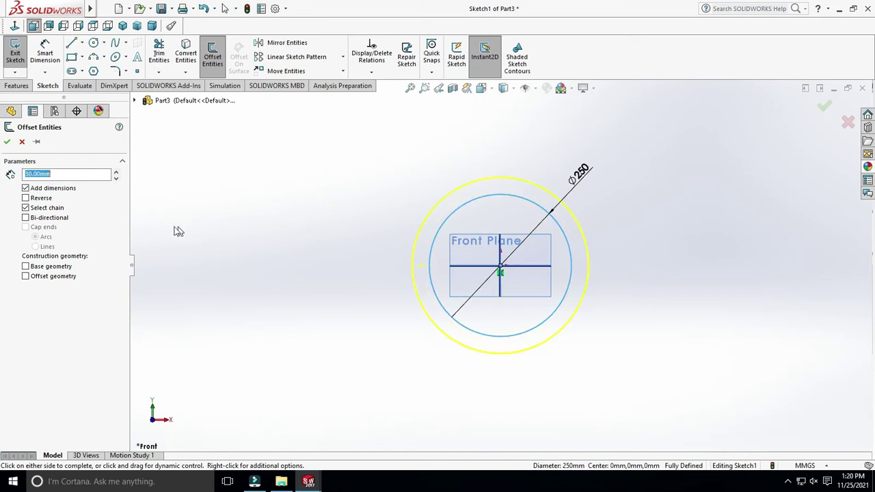
pyautogui.click(7, 141)
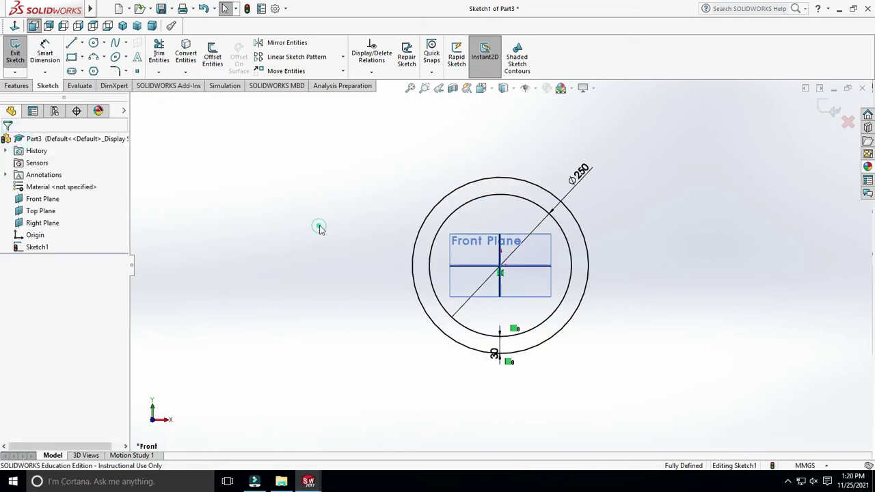
# - Extrude the two circles 25 mm mid-plane into a solid ring
pyautogui.click(17, 85)
pyautogui.click(20, 54)
pyautogui.click(69, 208)
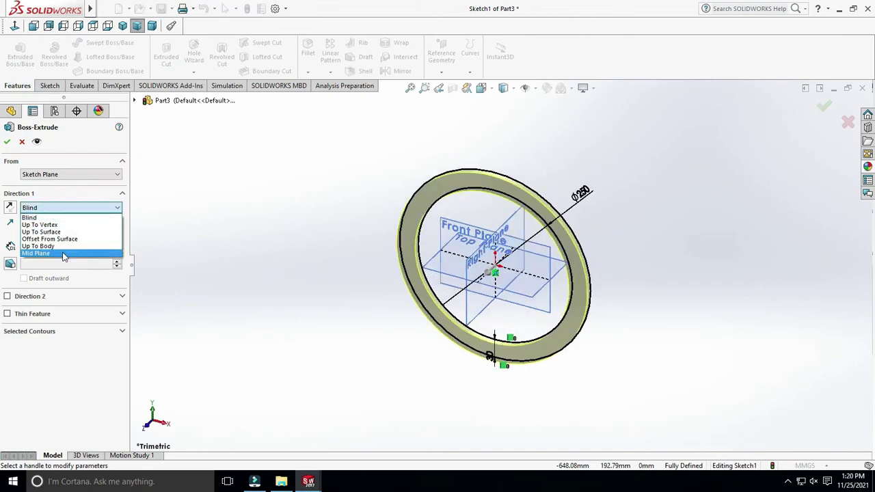
pyautogui.click(63, 254)
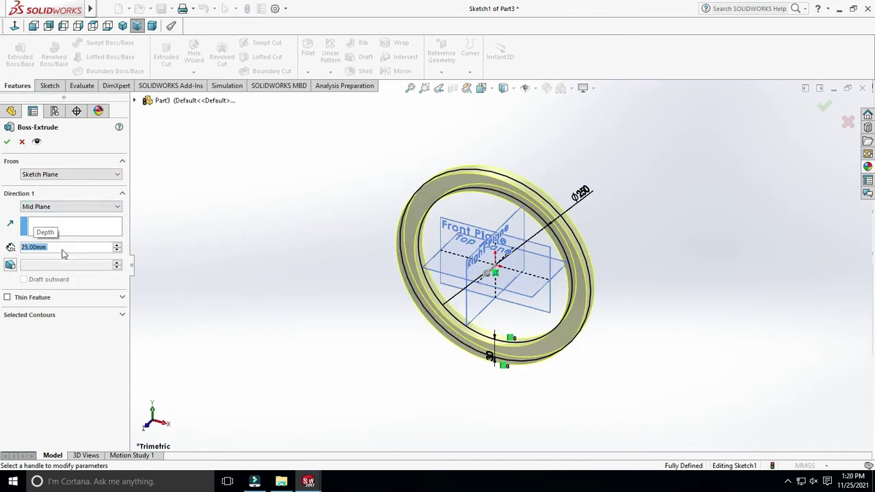
pyautogui.click(7, 141)
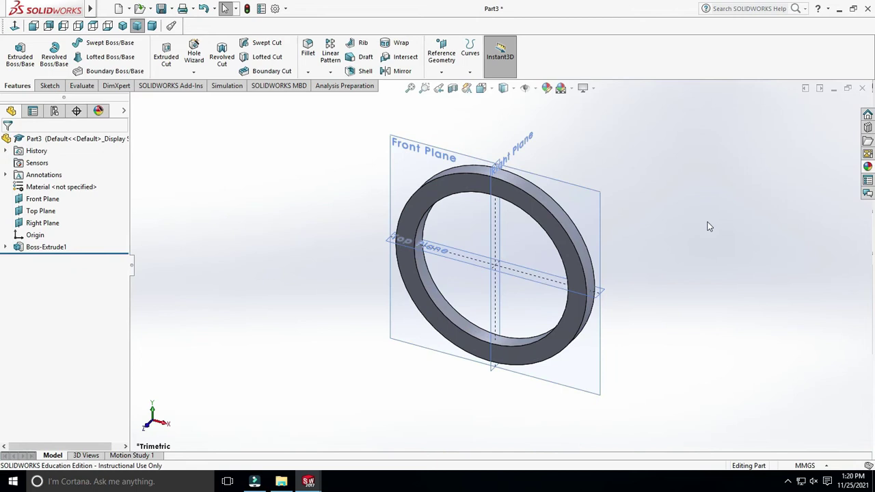
pyautogui.scroll(-2, 709, 226)
# - Start a new Front Plane sketch with a 30 mm diameter hub circle at the origin
pyautogui.click(540, 199)
pyautogui.click(48, 86)
pyautogui.click(17, 52)
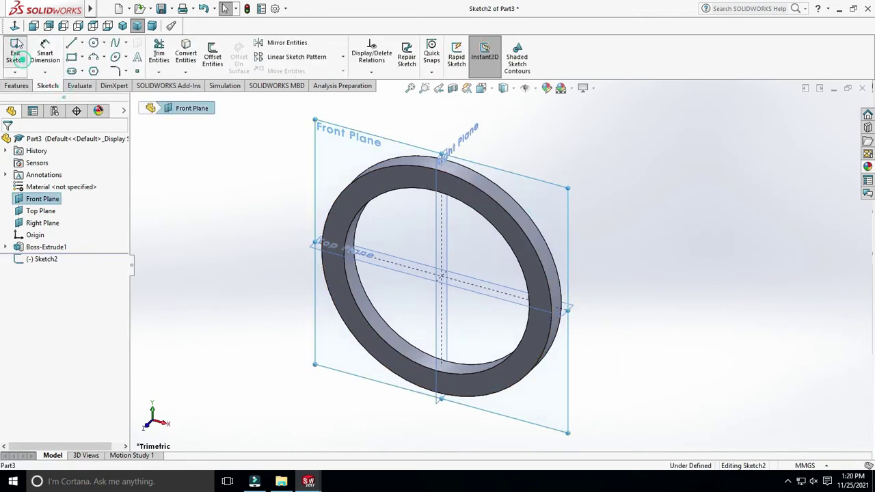
pyautogui.click(94, 42)
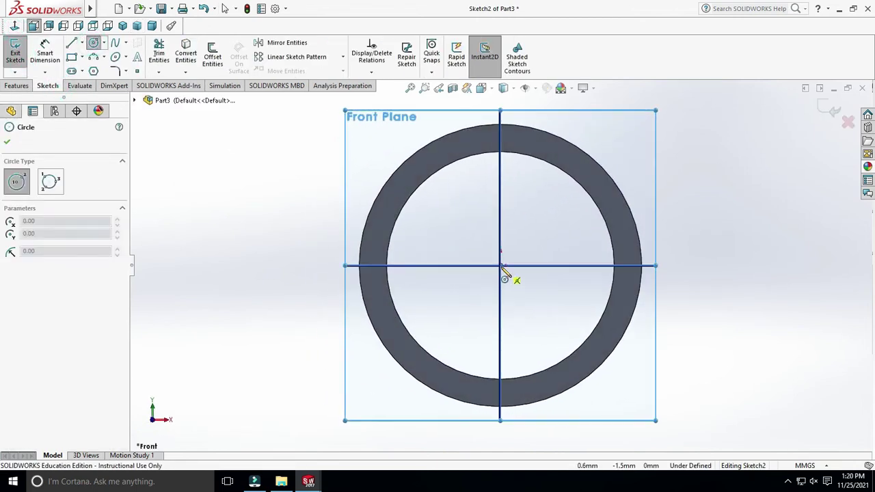
pyautogui.click(501, 266)
pyautogui.click(521, 273)
pyautogui.click(44, 55)
pyautogui.click(515, 251)
pyautogui.click(545, 226)
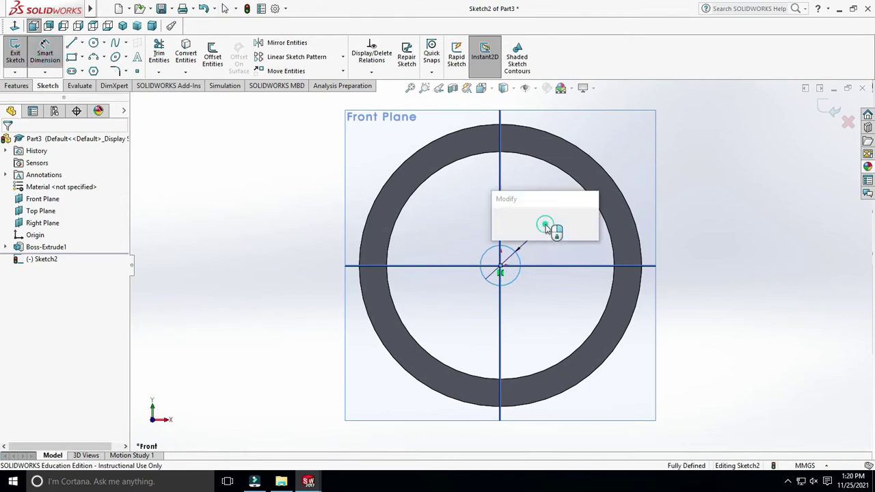
pyautogui.write('30')
pyautogui.press('Return')
pyautogui.press('Escape')
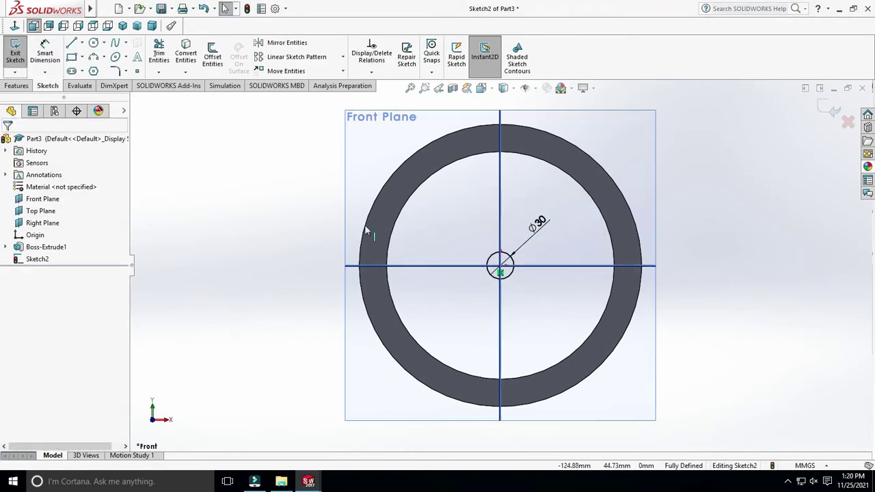
# - Offset the hub circle outward and change the offset dimension to 10
pyautogui.click(214, 59)
pyautogui.click(493, 261)
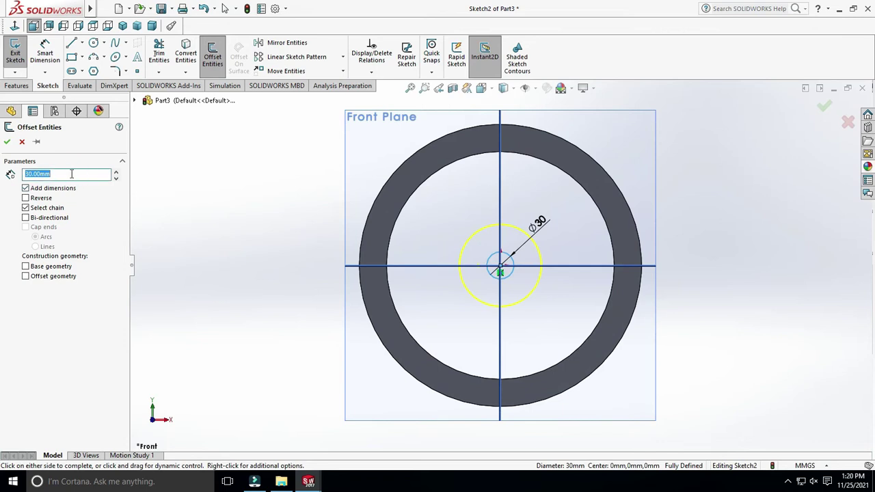
pyautogui.press('Return')
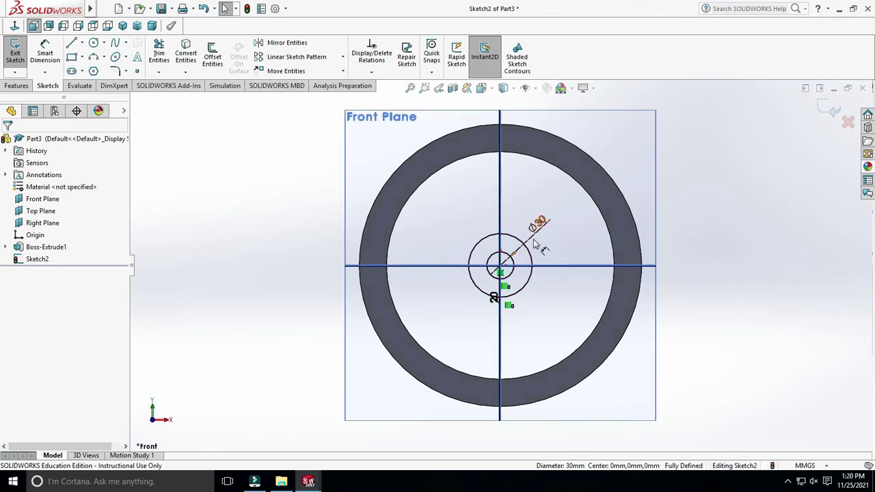
pyautogui.scroll(-3, 494, 301)
pyautogui.doubleClick(500, 290)
pyautogui.write('10')
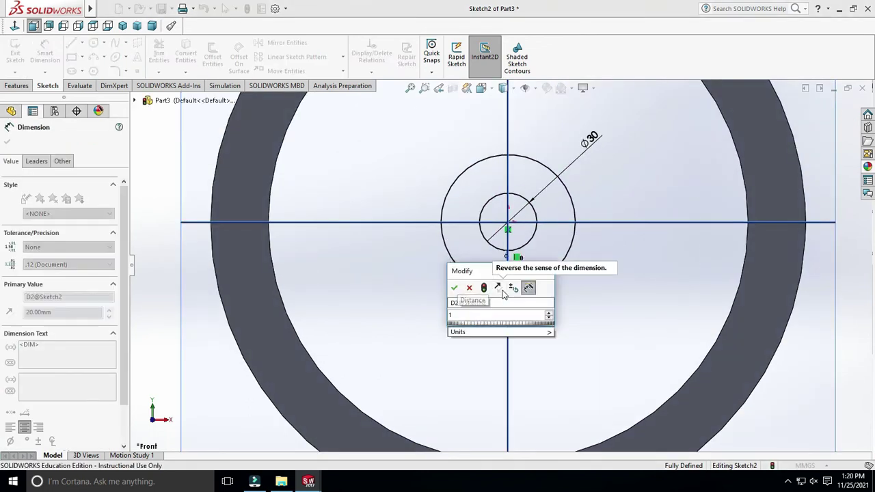
pyautogui.press('Return')
# - Select the Front Plane and pick the Centerline construction tool
pyautogui.click(593, 287)
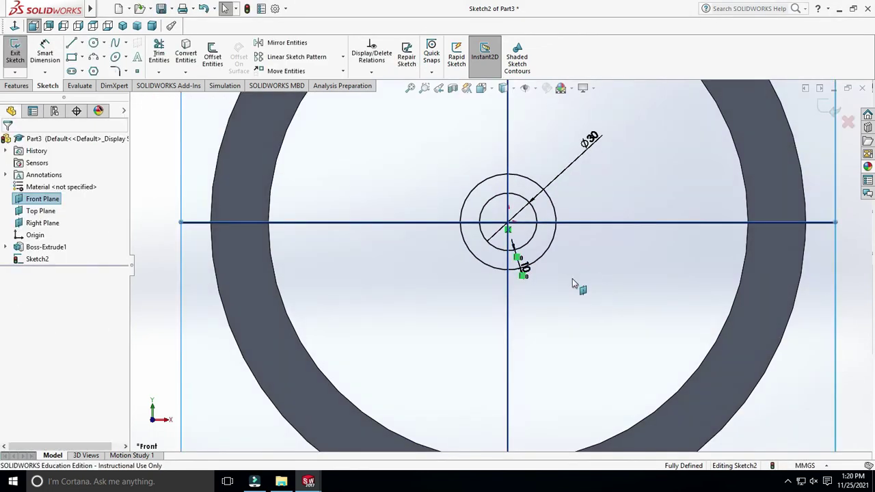
pyautogui.scroll(4, 572, 278)
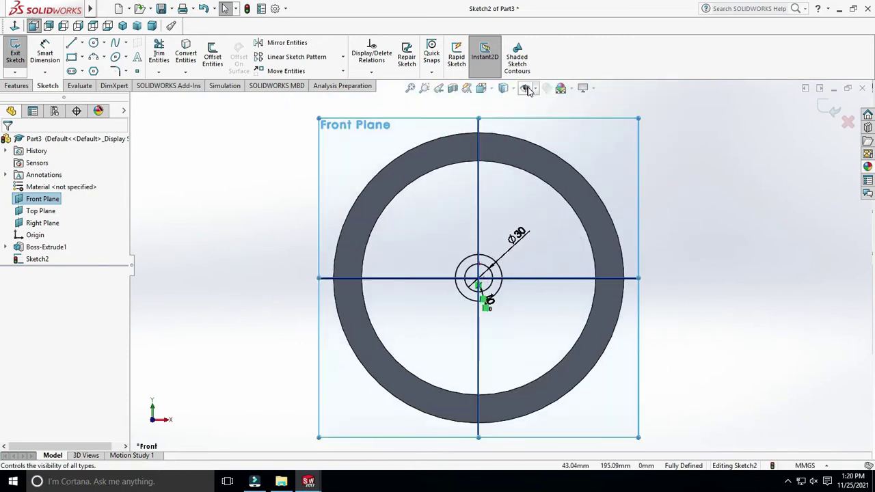
pyautogui.click(81, 43)
pyautogui.click(99, 70)
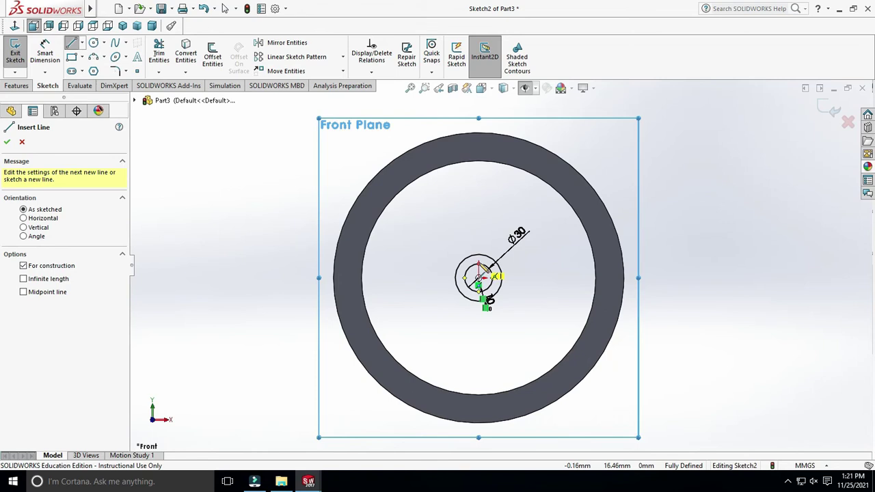
# - Draw a vertical centerline from the hub to the ring's inner edge and offset it into spoke edges
pyautogui.click(479, 254)
pyautogui.click(479, 162)
pyautogui.press('Escape')
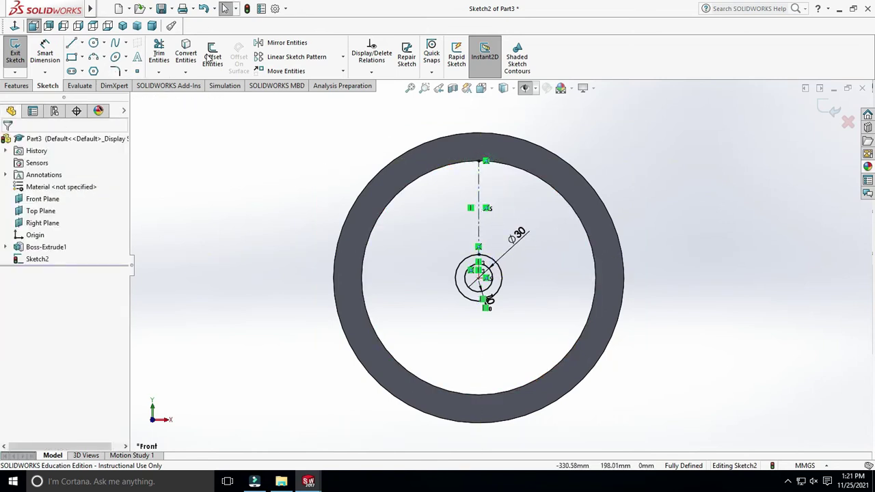
pyautogui.click(209, 59)
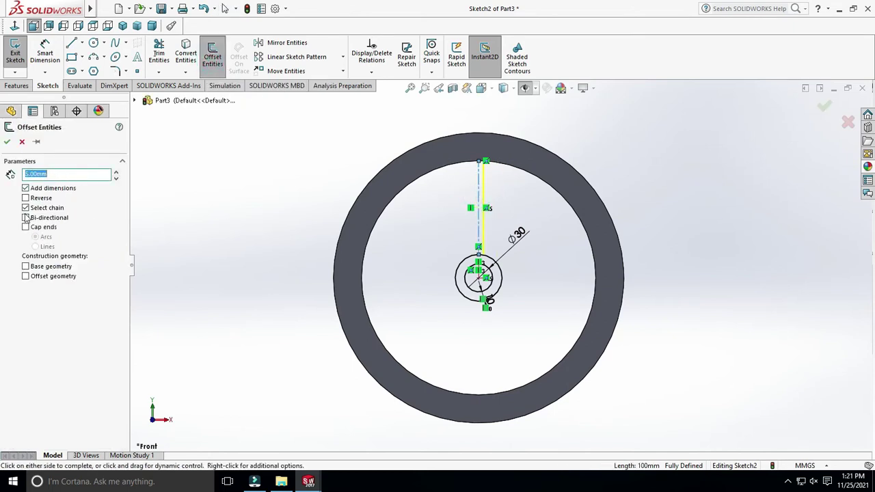
pyautogui.click(6, 142)
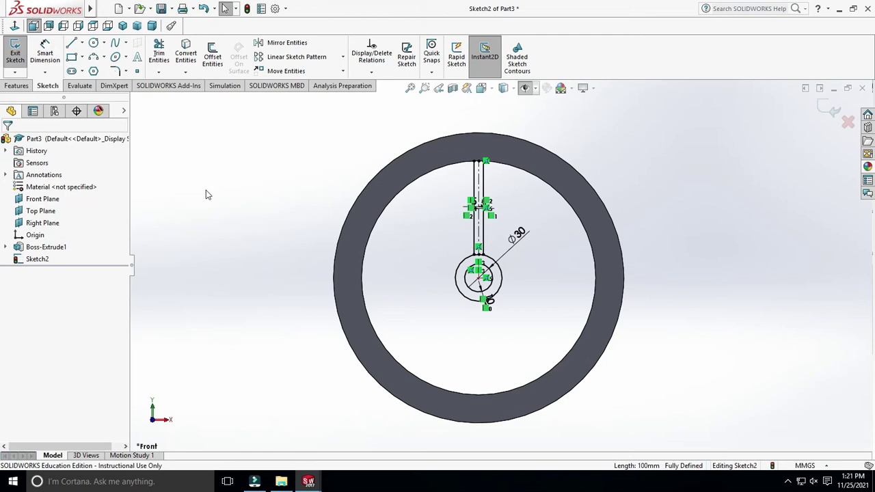
pyautogui.scroll(-2, 593, 203)
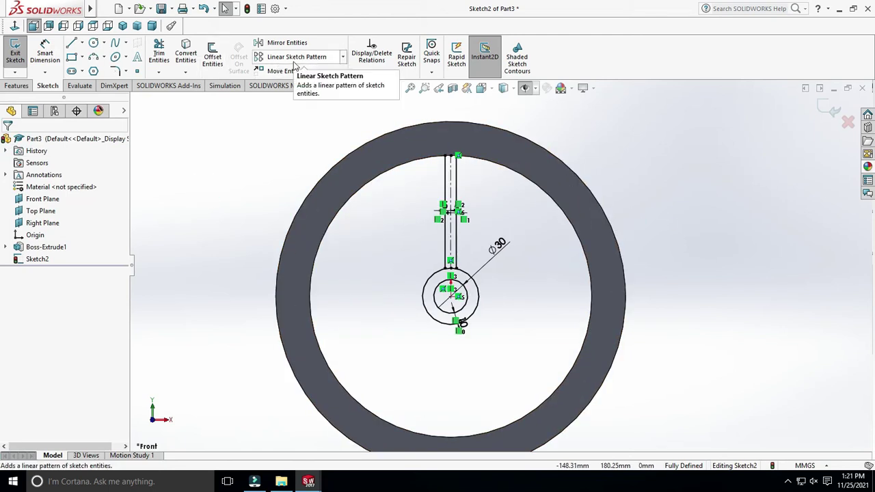
# - Circularly pattern the two spoke lines into 12 instances around the hub
pyautogui.click(343, 57)
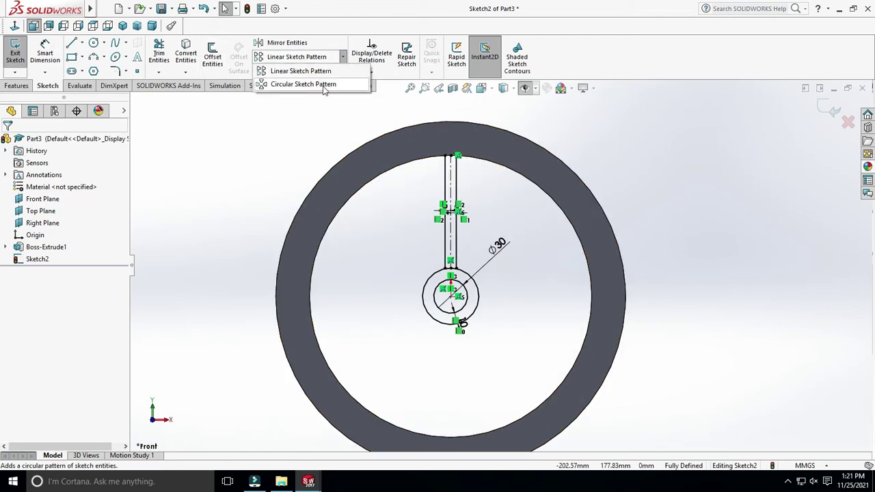
pyautogui.click(325, 86)
pyautogui.click(457, 188)
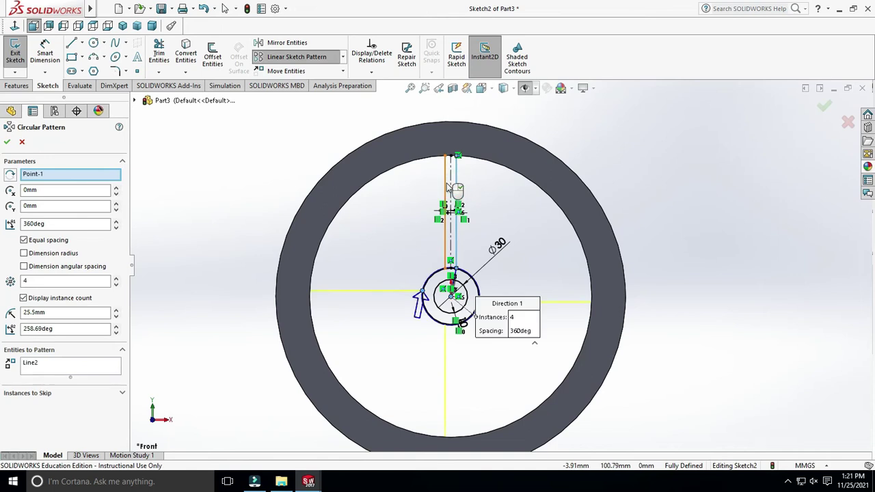
pyautogui.click(446, 186)
pyautogui.click(116, 281)
pyautogui.click(116, 281)
pyautogui.click(116, 281)
pyautogui.click(116, 280)
pyautogui.click(116, 280)
pyautogui.click(116, 281)
pyautogui.click(117, 278)
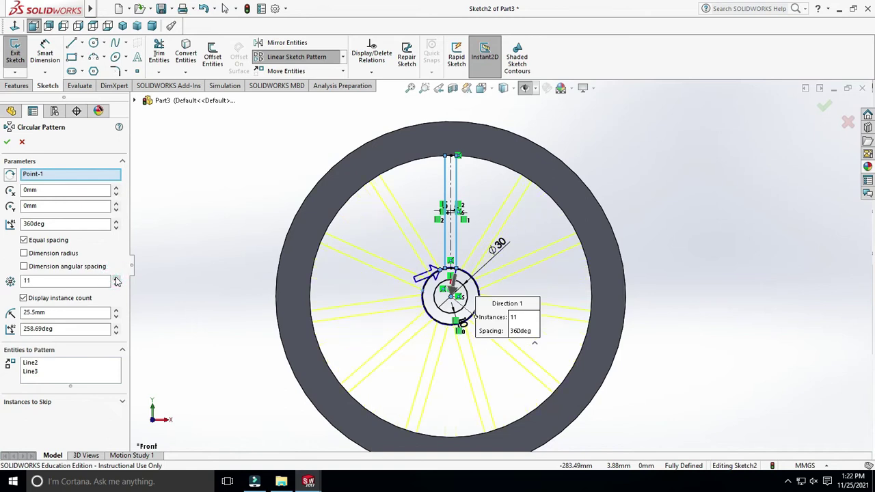
pyautogui.scroll(-3, 520, 327)
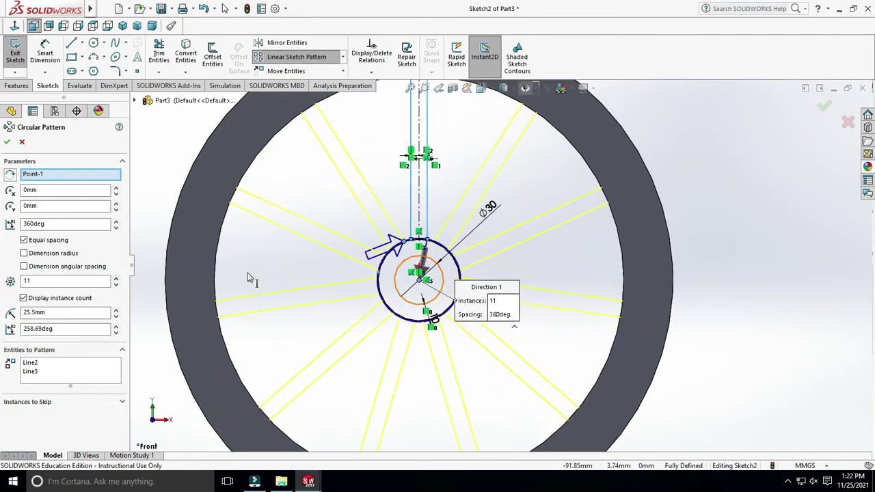
pyautogui.click(116, 278)
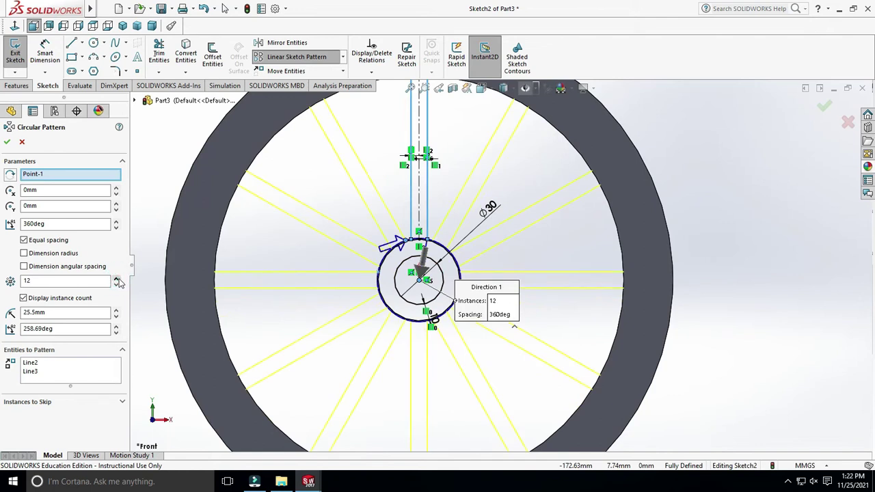
pyautogui.press('Return')
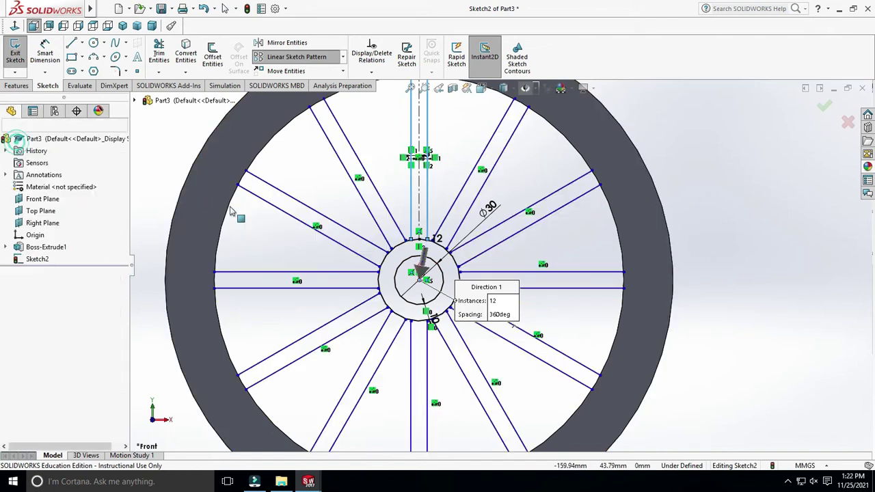
pyautogui.scroll(-3, 449, 258)
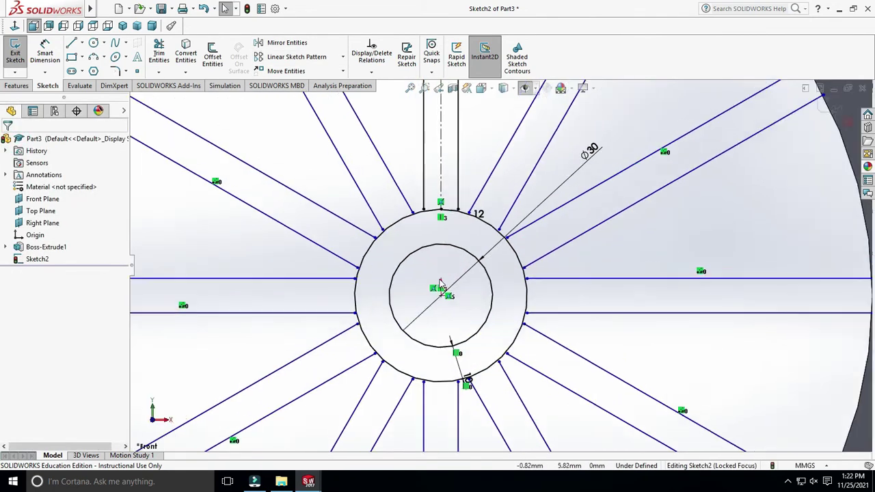
# - Drag the hub centre point until it snaps onto the origin
pyautogui.moveTo(357, 278); pyautogui.dragTo(344, 263)
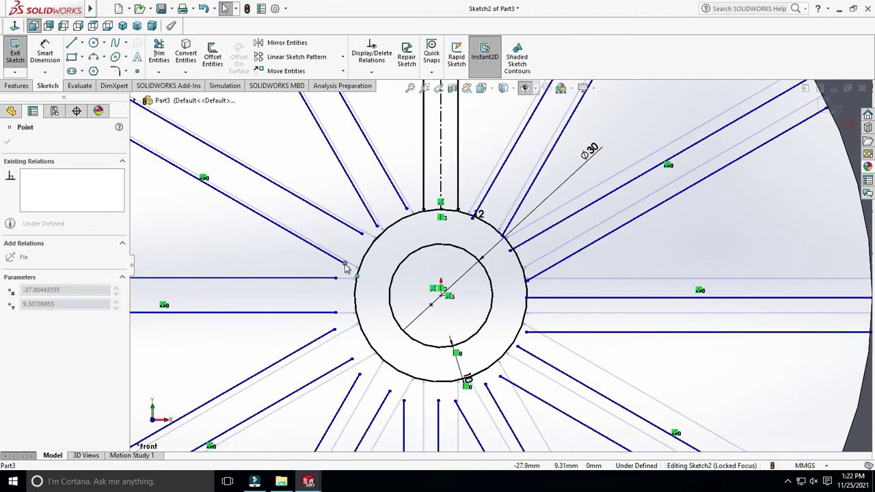
pyautogui.moveTo(431, 309); pyautogui.dragTo(440, 288)
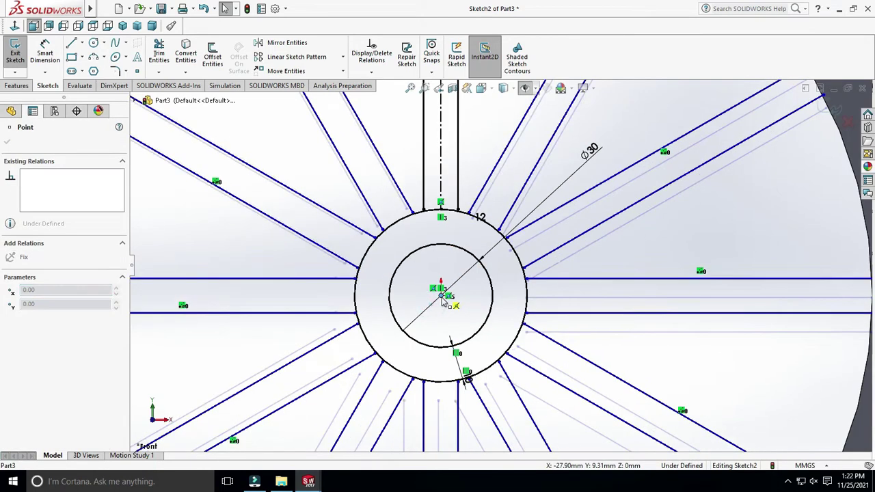
pyautogui.scroll(3, 499, 263)
pyautogui.click(795, 205)
# - Trim the upper, right and lower spoke lines back to the hub circle
pyautogui.scroll(-5, 504, 250)
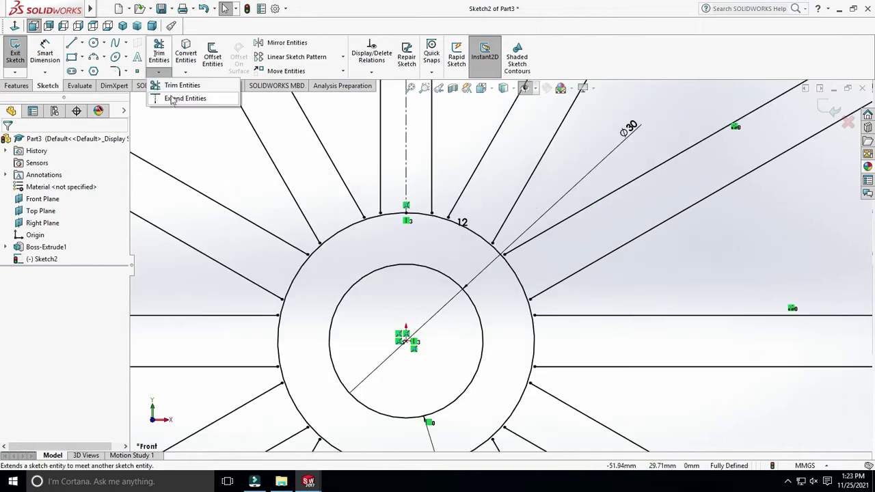
pyautogui.click(158, 54)
pyautogui.click(381, 190)
pyautogui.click(432, 193)
pyautogui.click(464, 198)
pyautogui.click(504, 220)
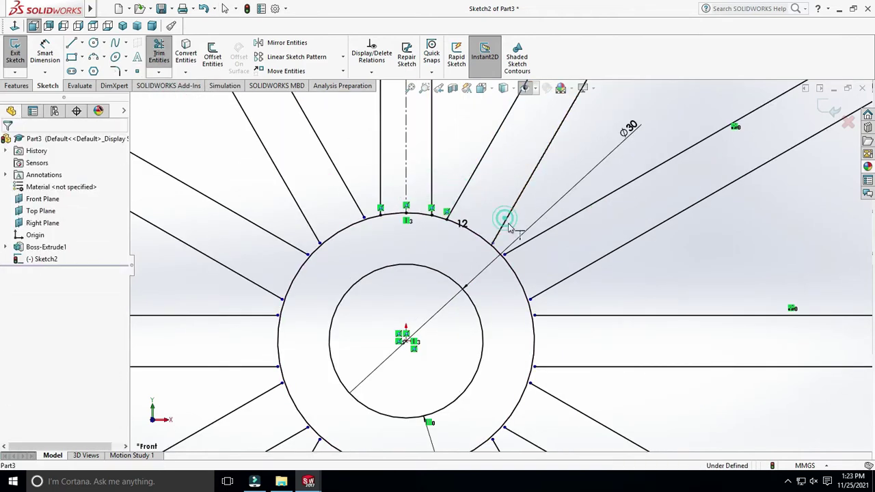
pyautogui.click(556, 315)
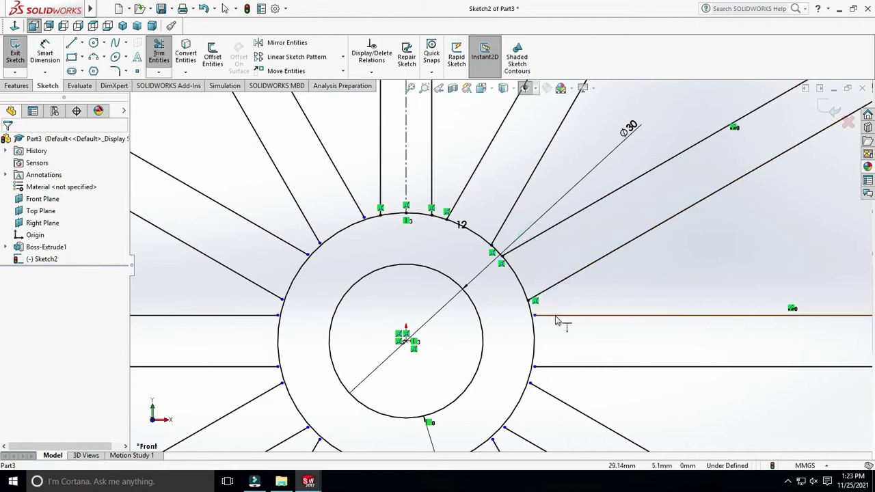
pyautogui.click(553, 373)
pyautogui.click(543, 396)
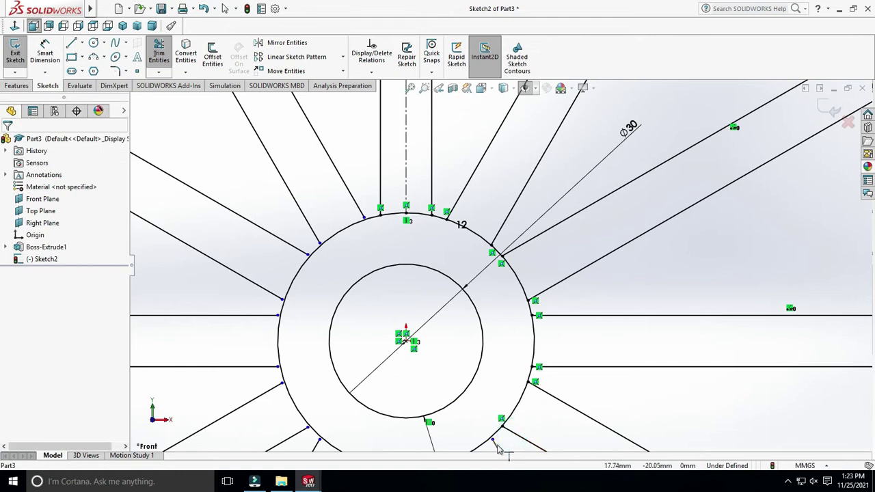
pyautogui.scroll(2, 498, 448)
pyautogui.scroll(-2, 478, 432)
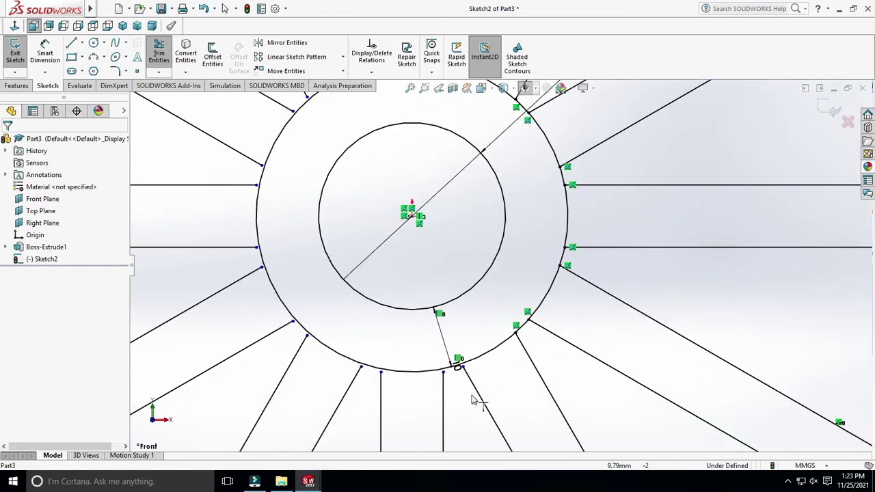
pyautogui.scroll(-2, 473, 403)
pyautogui.click(476, 366)
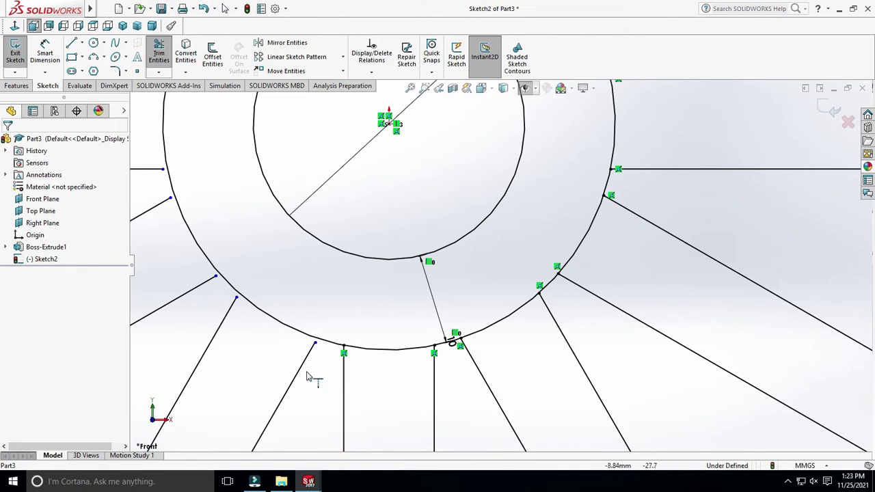
# - Extend the left-side spokes to the hub circle and pick the ring's inner edge to convert
pyautogui.click(229, 333)
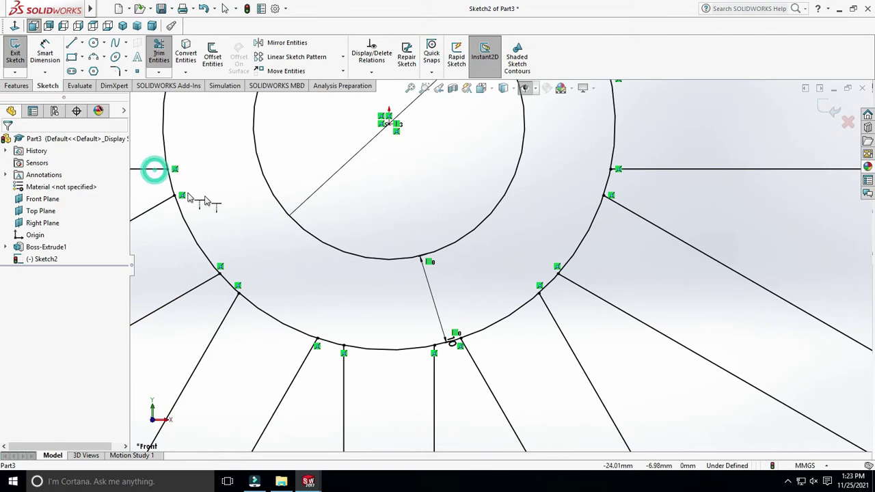
pyautogui.scroll(2, 231, 211)
pyautogui.click(266, 159)
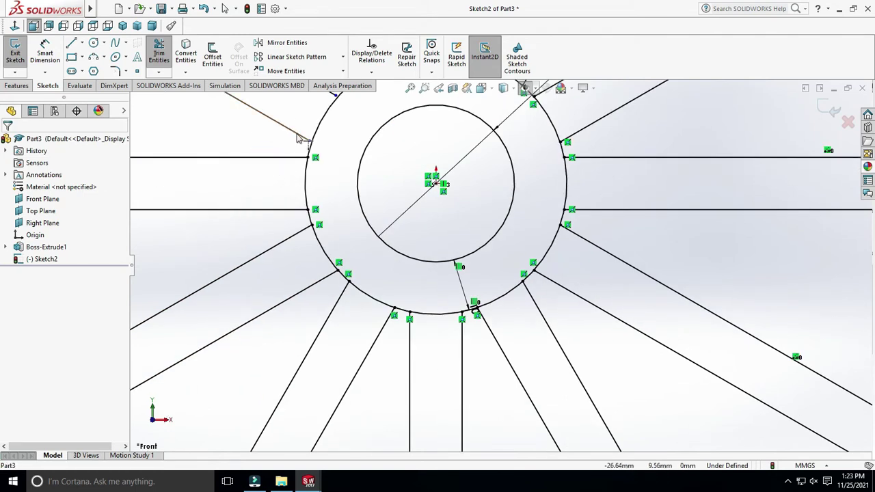
pyautogui.scroll(2, 340, 156)
pyautogui.click(369, 140)
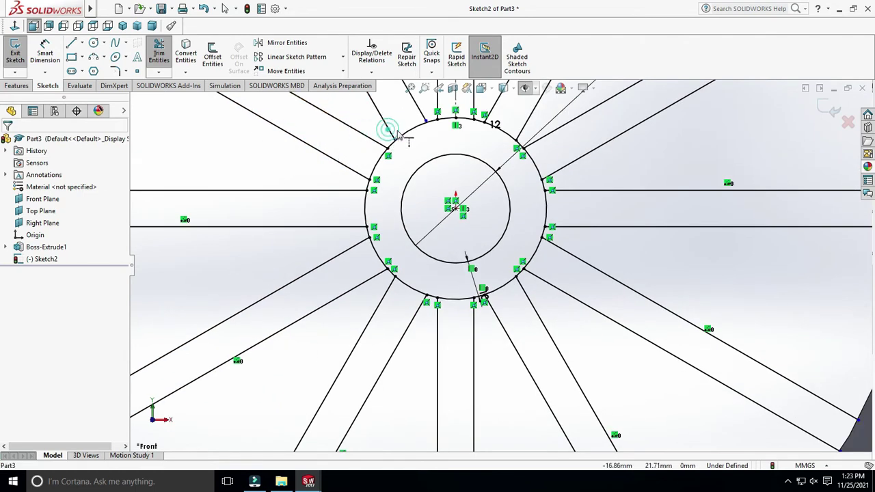
pyautogui.scroll(3, 498, 236)
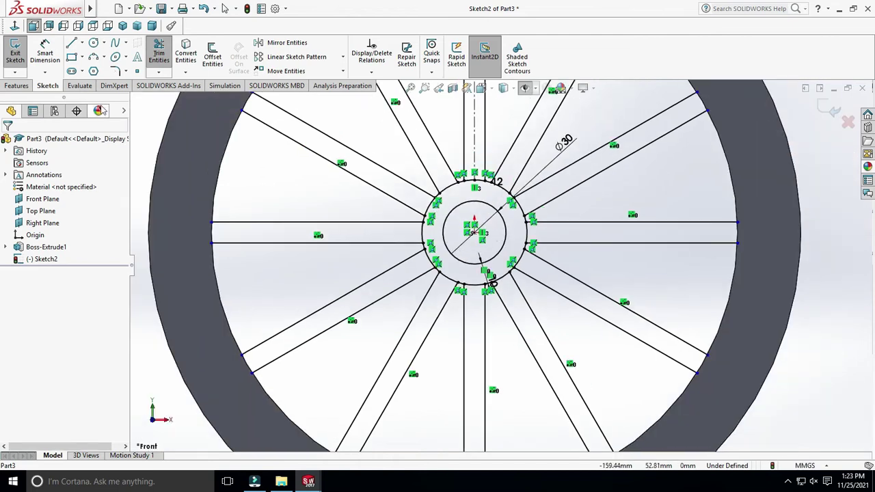
pyautogui.click(185, 55)
pyautogui.click(319, 137)
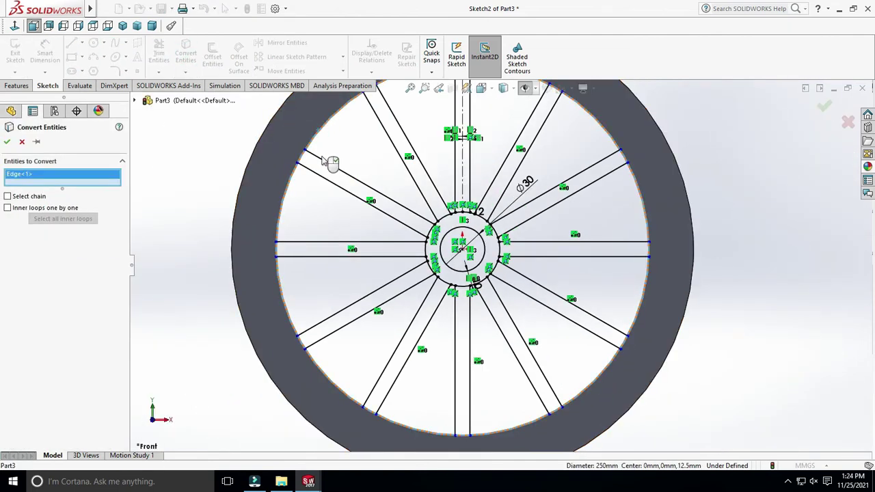
# - Convert the ring's inner edge and trim its arcs between the spoke ends
pyautogui.click(6, 141)
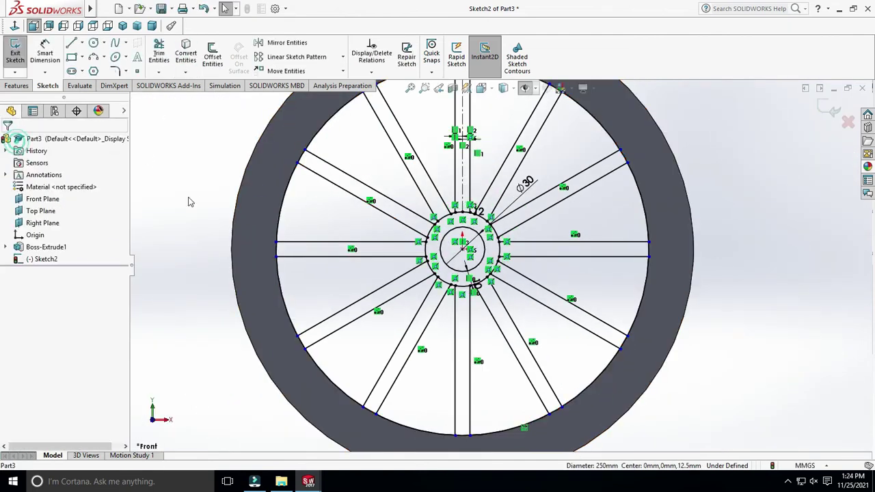
pyautogui.click(159, 53)
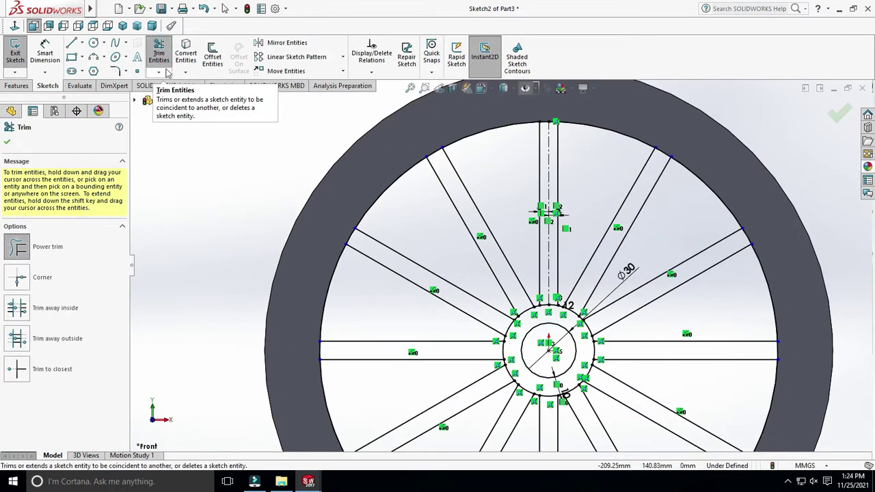
pyautogui.moveTo(378, 173); pyautogui.dragTo(409, 198)
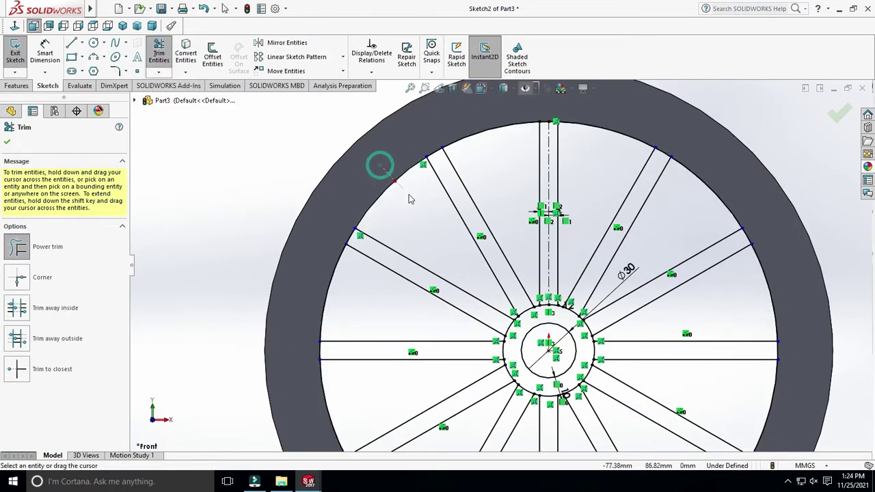
pyautogui.moveTo(465, 125); pyautogui.dragTo(607, 113)
pyautogui.moveTo(608, 166); pyautogui.dragTo(680, 210)
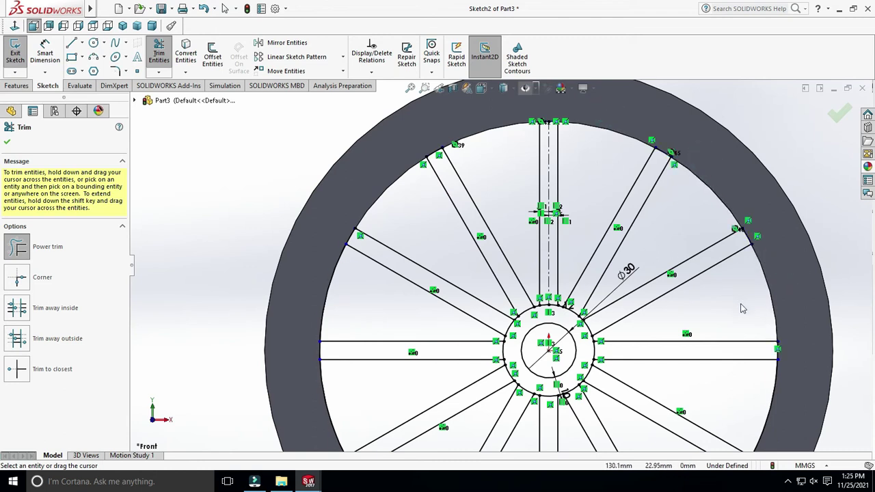
pyautogui.scroll(-3, 499, 260)
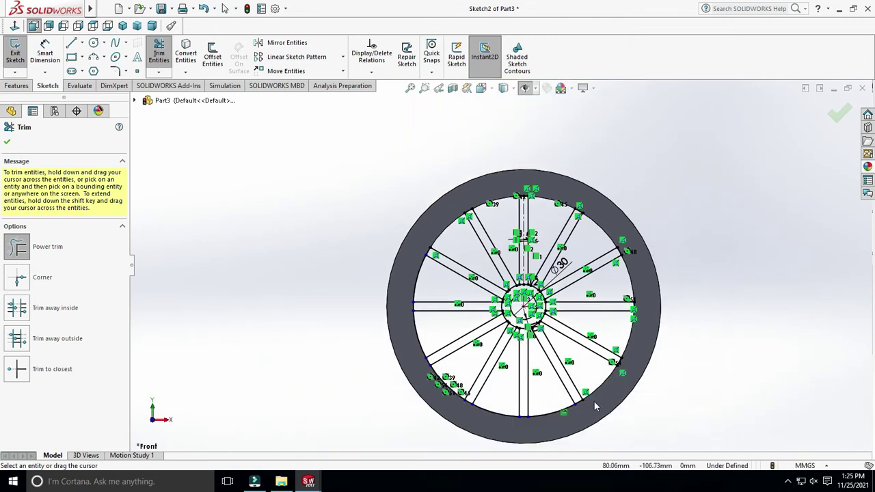
pyautogui.keyDown('ctrl'); pyautogui.moveTo(594, 401); pyautogui.dragTo(543, 326, button='middle'); pyautogui.keyUp('ctrl')
pyautogui.moveTo(368, 396)
pyautogui.mouseDown()
pyautogui.moveTo(321, 332)
pyautogui.moveTo(339, 277)
pyautogui.mouseUp()
pyautogui.moveTo(349, 212); pyautogui.dragTo(364, 134)
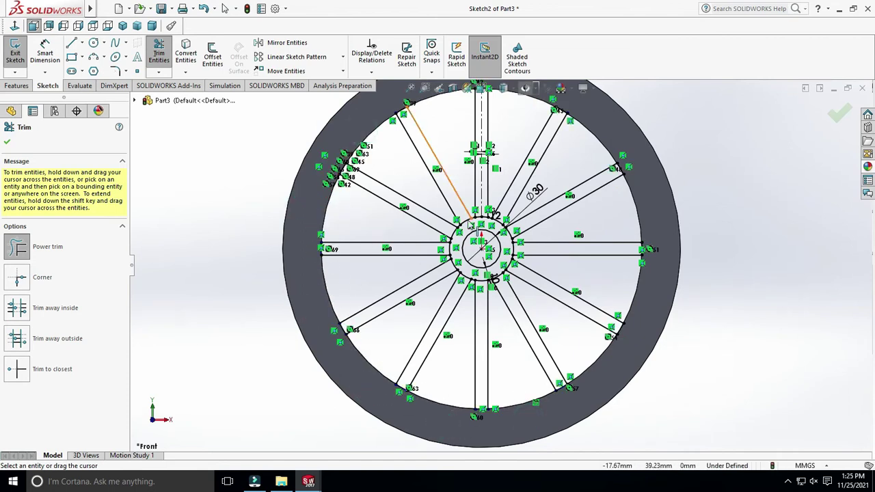
pyautogui.scroll(-5, 471, 224)
# - Trim the hub circle's arcs between spokes all around and fit the sketch in view
pyautogui.moveTo(460, 230); pyautogui.dragTo(528, 218)
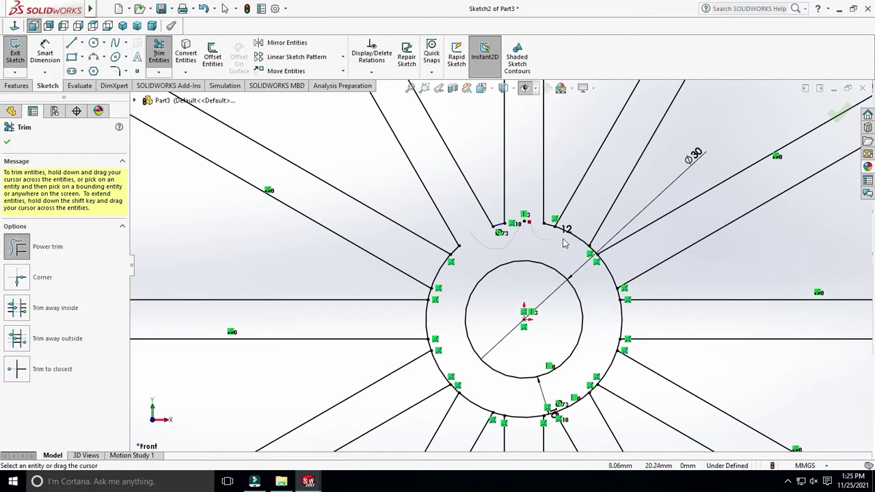
pyautogui.moveTo(564, 242); pyautogui.dragTo(631, 319)
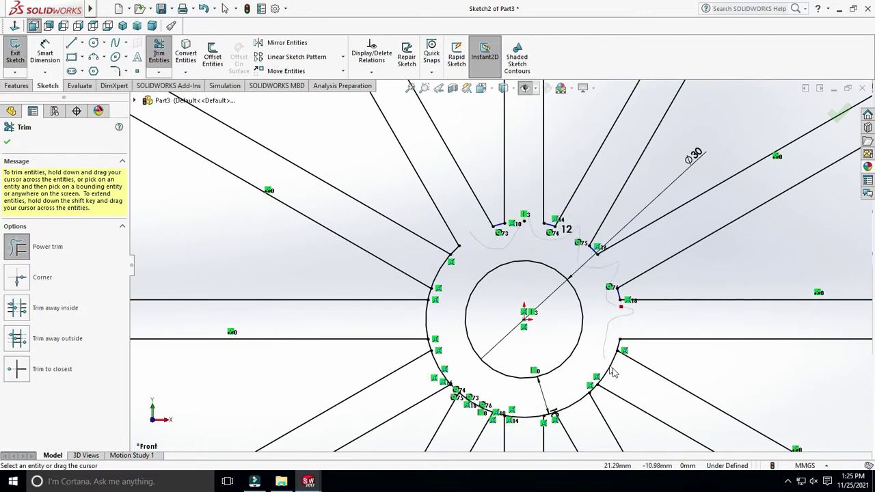
pyautogui.moveTo(613, 371); pyautogui.dragTo(471, 415)
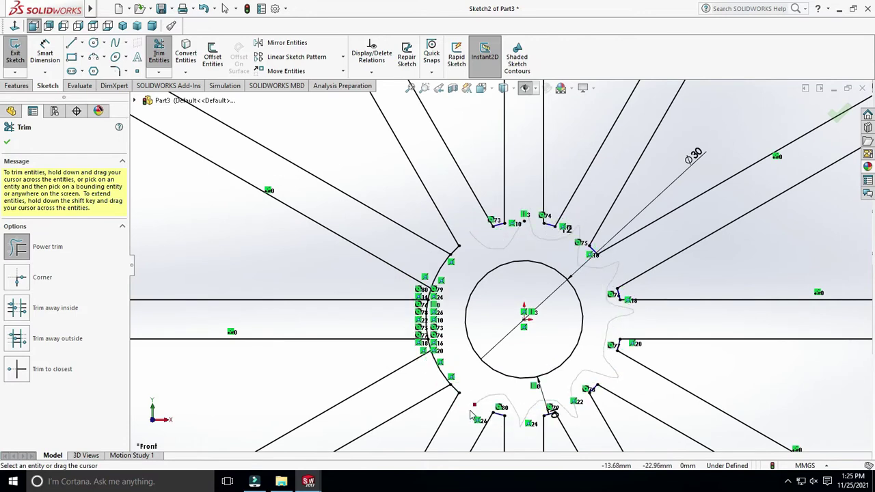
pyautogui.moveTo(439, 374); pyautogui.dragTo(507, 260)
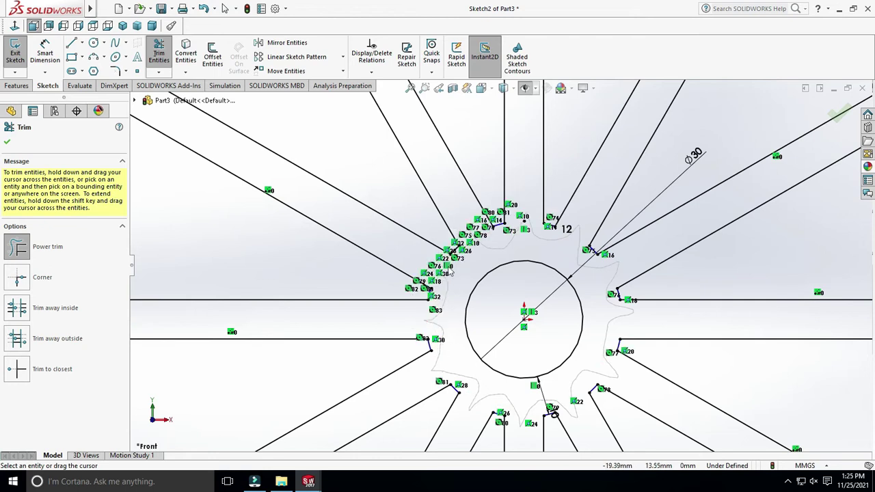
pyautogui.press('f')
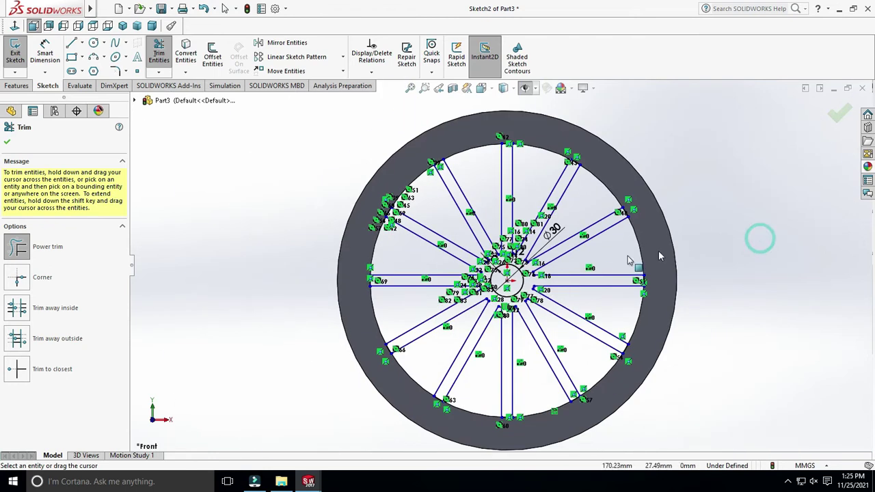
pyautogui.press('Escape')
# - Extrude the spokes-and-hub region 12.5 mm mid-plane as Boss-Extrude2
pyautogui.click(17, 85)
pyautogui.click(20, 56)
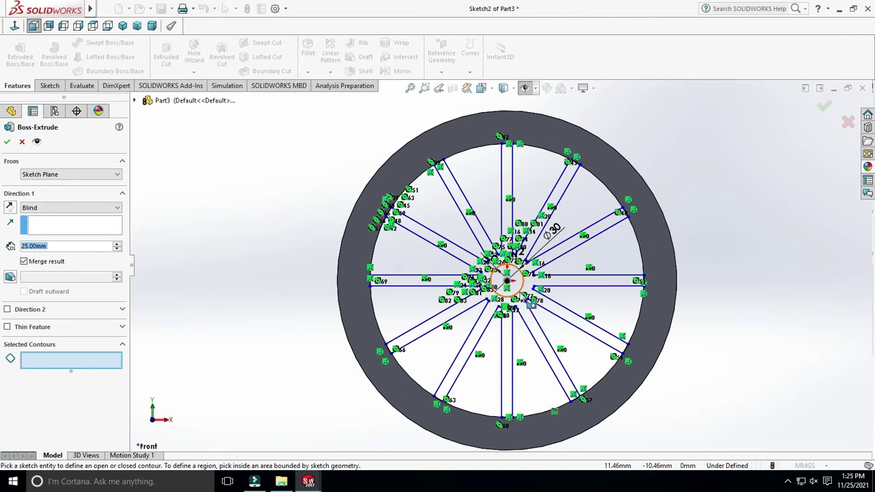
pyautogui.click(530, 301)
pyautogui.scroll(3, 506, 277)
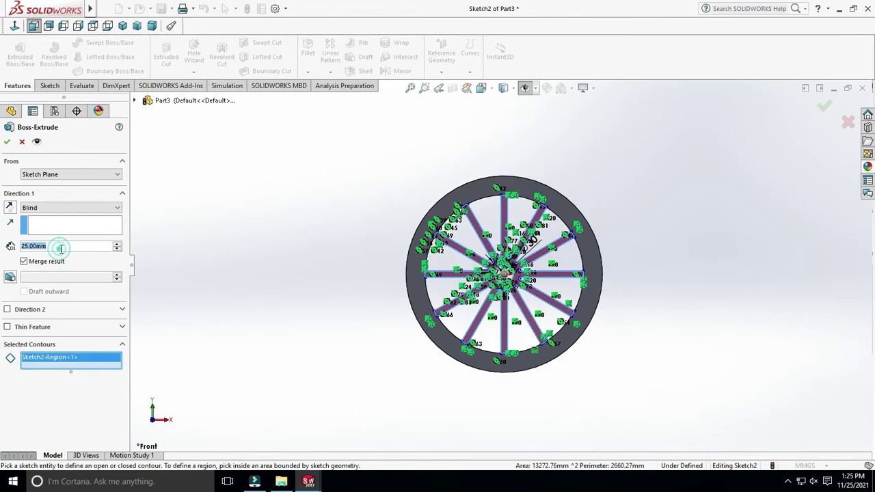
pyautogui.write('12.5')
pyautogui.click(43, 205)
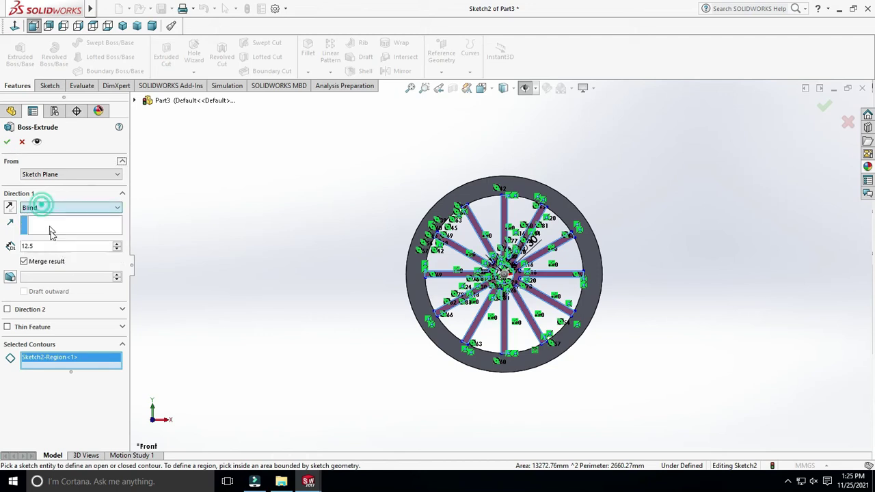
pyautogui.click(54, 207)
pyautogui.click(44, 262)
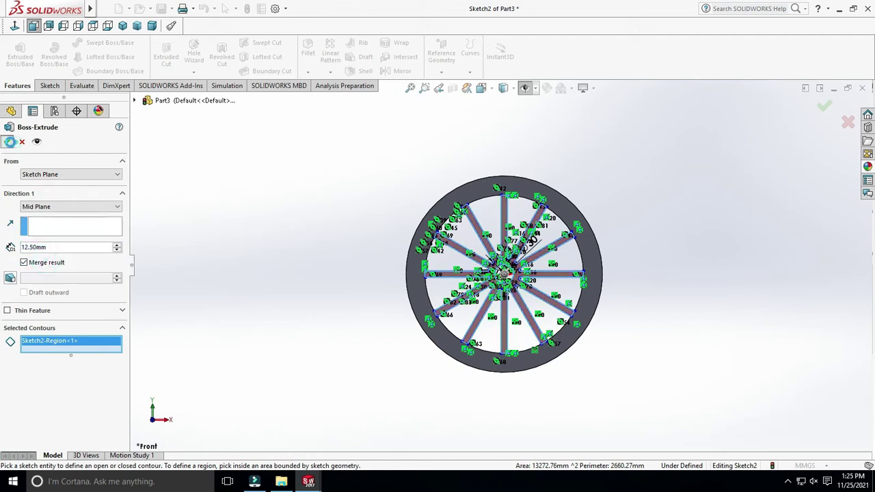
pyautogui.press('Return')
pyautogui.moveTo(557, 250)
pyautogui.mouseDown(button='middle')
pyautogui.moveTo(580, 281)
pyautogui.moveTo(577, 249)
pyautogui.mouseUp(button='middle')
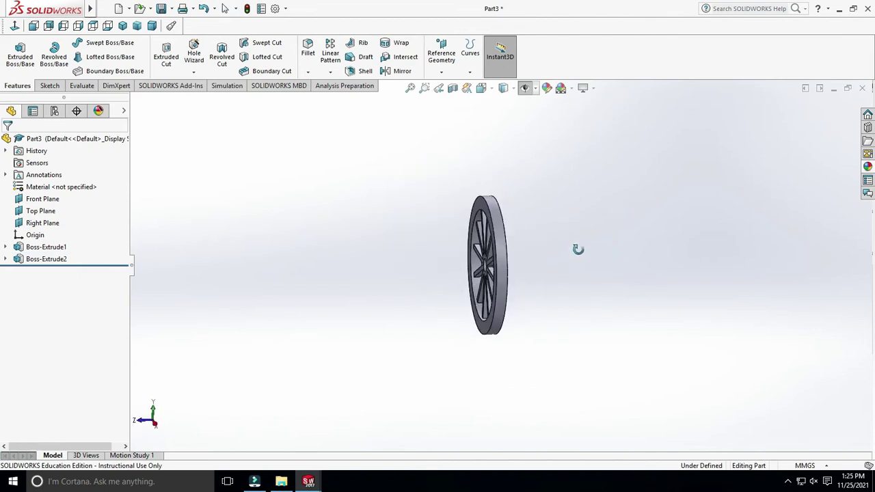
# - Fillet the outer rim face of Boss-Extrude1 with a 3 mm radius
pyautogui.moveTo(499, 266); pyautogui.dragTo(488, 277, button='middle')
pyautogui.click(488, 277)
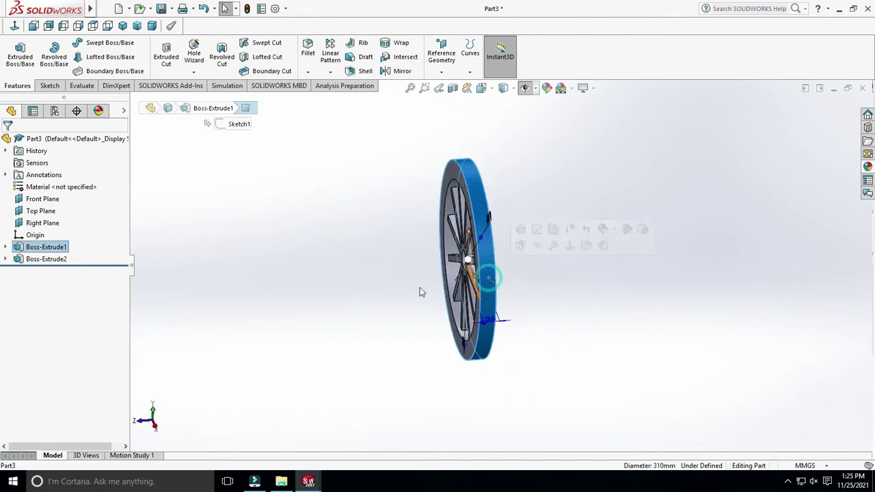
pyautogui.click(308, 53)
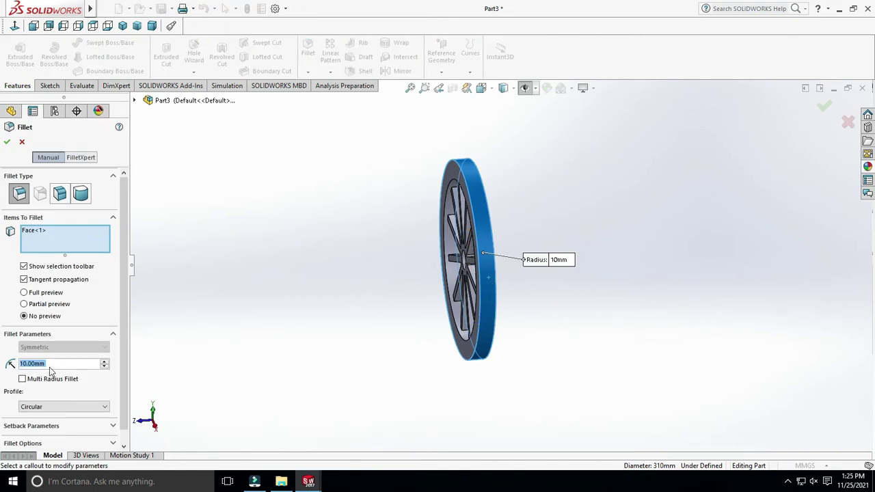
pyautogui.write('3')
pyautogui.click(6, 142)
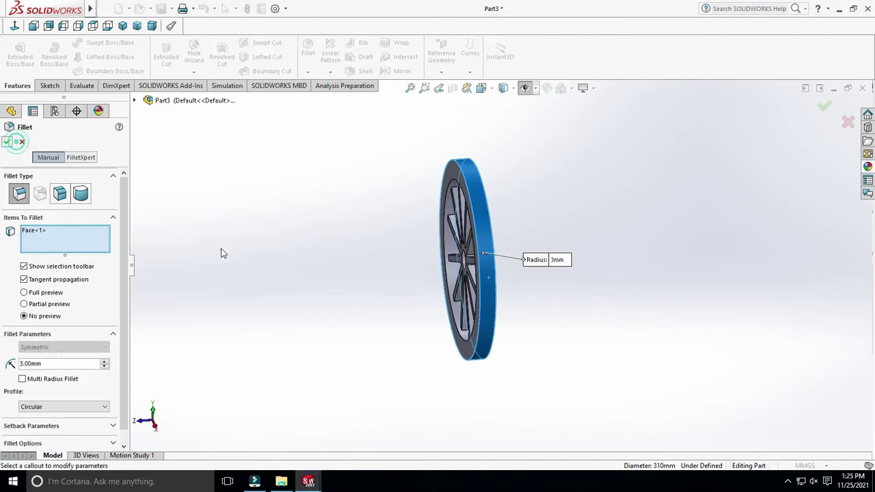
pyautogui.moveTo(228, 231)
pyautogui.mouseDown(button='middle')
pyautogui.moveTo(592, 264)
pyautogui.moveTo(562, 301)
pyautogui.mouseUp(button='middle')
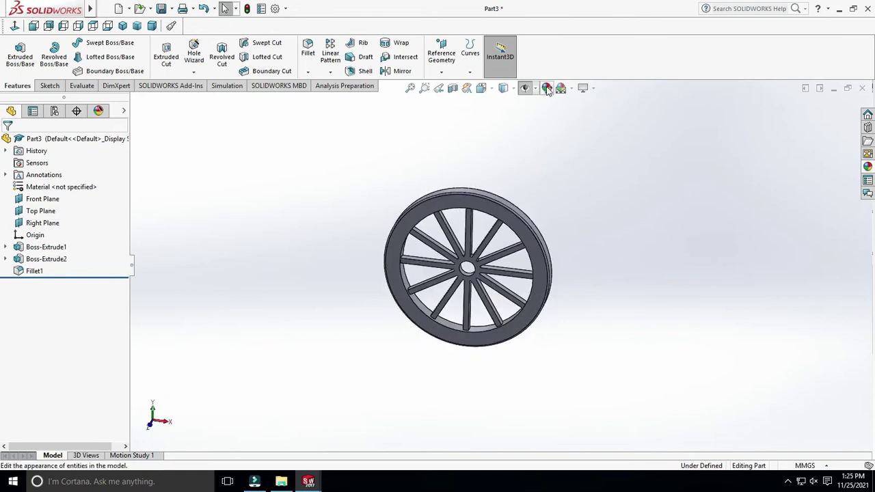
# - From Wood > Rosewood, compare the rosewood variants and apply polished rosewood endgrain to the part
pyautogui.click(546, 88)
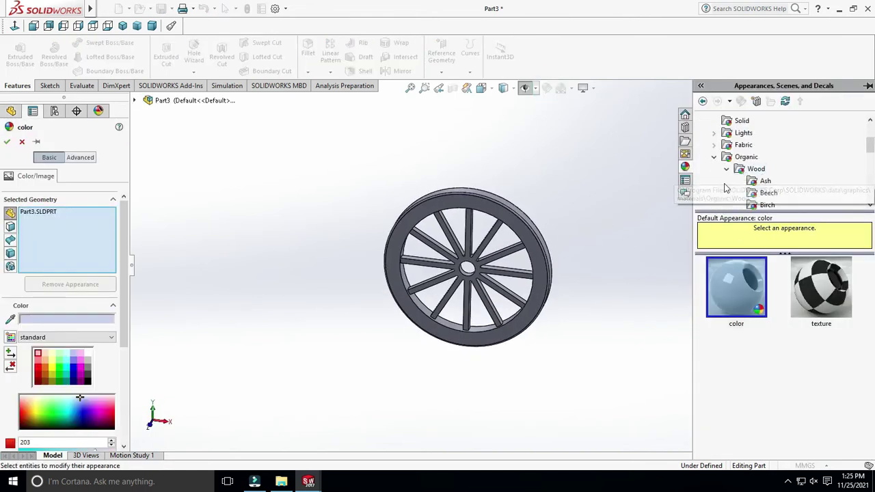
pyautogui.click(756, 169)
pyautogui.scroll(-2, 764, 183)
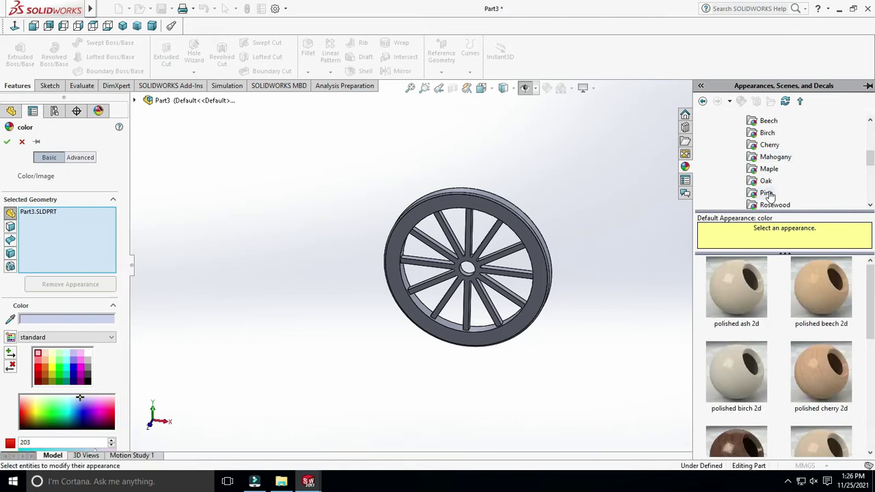
pyautogui.scroll(-1, 772, 199)
pyautogui.click(774, 169)
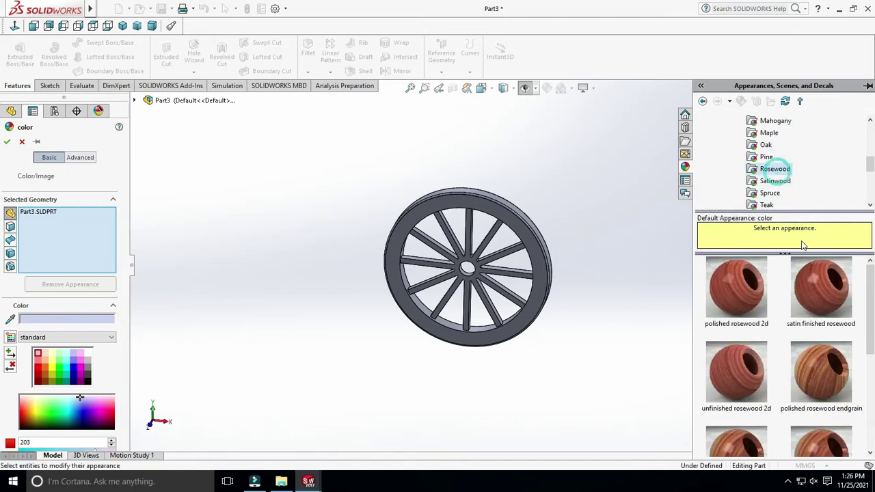
pyautogui.click(821, 365)
pyautogui.click(829, 308)
pyautogui.click(840, 445)
pyautogui.click(823, 325)
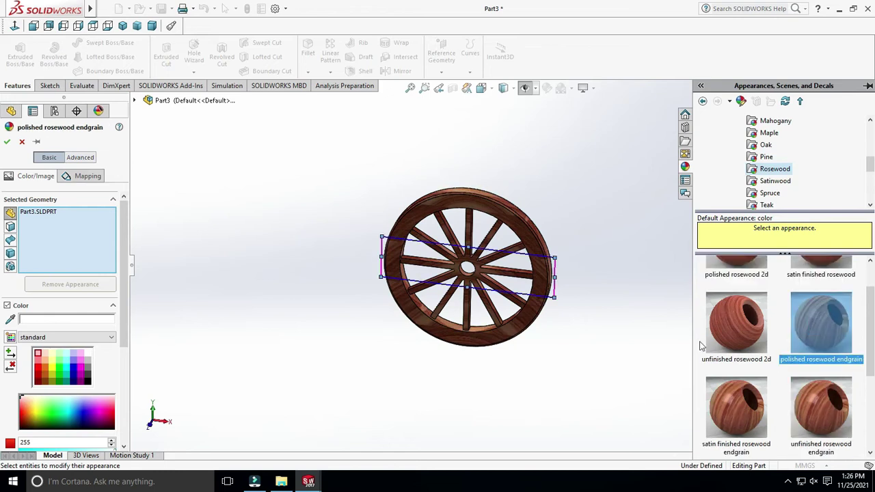
pyautogui.click(6, 143)
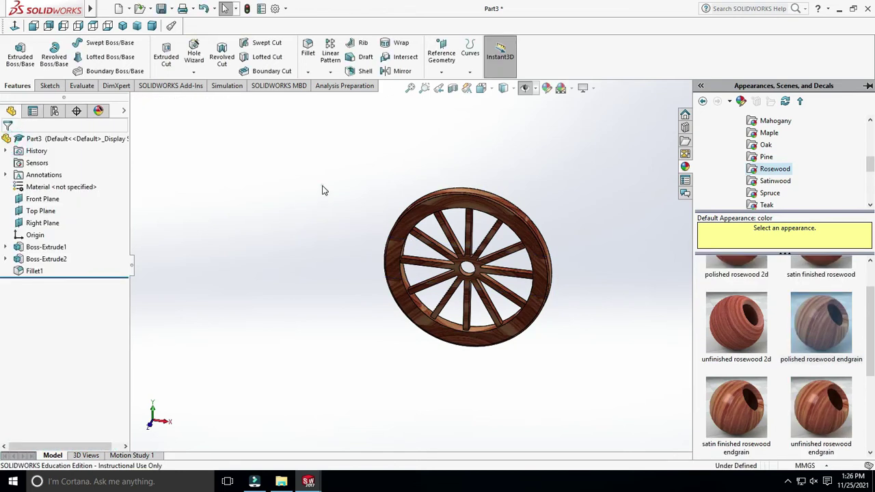
# - Turn the wood-finished wheel to a face-on front view
pyautogui.moveTo(322, 189); pyautogui.dragTo(551, 245, button='middle')
pyautogui.scroll(3, 550, 245)
pyautogui.scroll(-2, 557, 278)
pyautogui.hotkey('ctrl', '1')
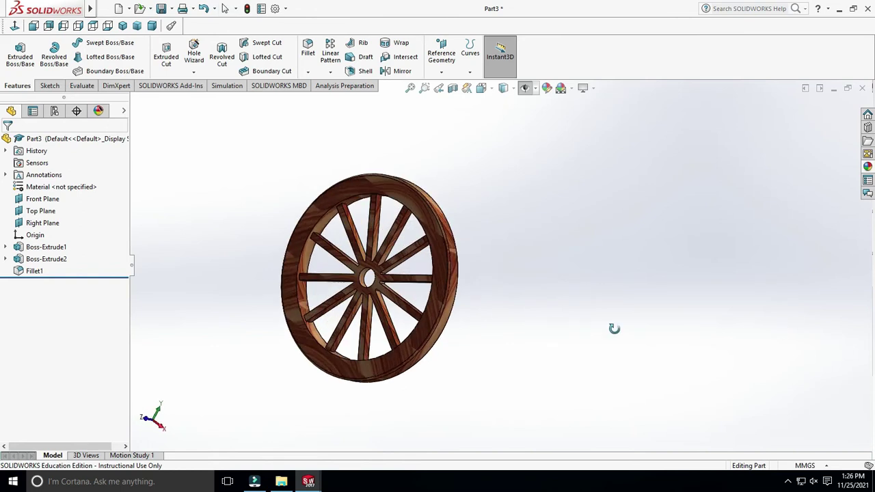
pyautogui.scroll(3, 396, 313)
pyautogui.scroll(2, 503, 348)
# - Set the background scene to Plain White with the wheel facing front
pyautogui.scroll(-3, 503, 349)
pyautogui.moveTo(633, 322); pyautogui.dragTo(603, 351, button='middle')
pyautogui.hotkey('ctrl', '1')
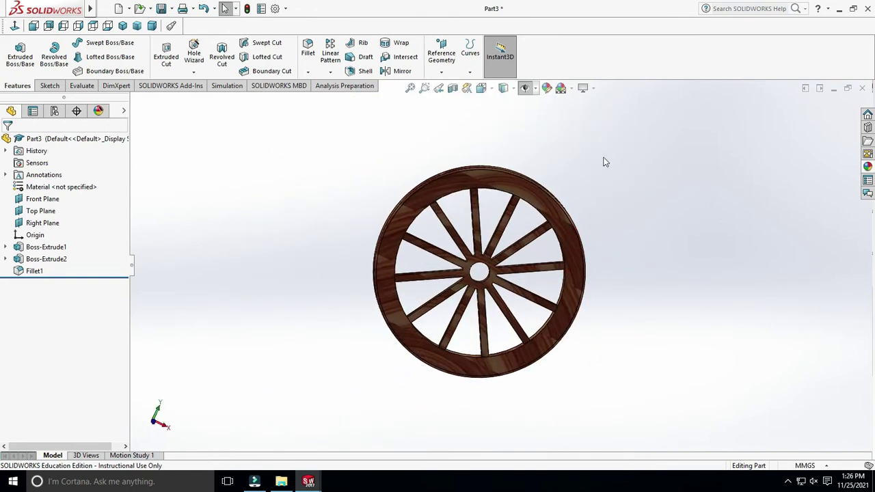
pyautogui.click(563, 88)
pyautogui.click(587, 115)
pyautogui.moveTo(621, 292); pyautogui.dragTo(623, 280, button='middle')
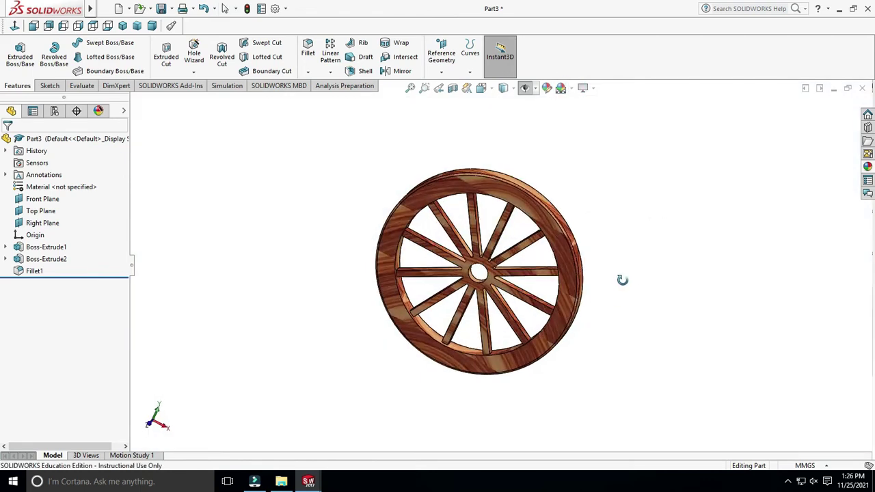
# - Save the part as wheel in the Bullock cart stock folder
pyautogui.click(204, 136)
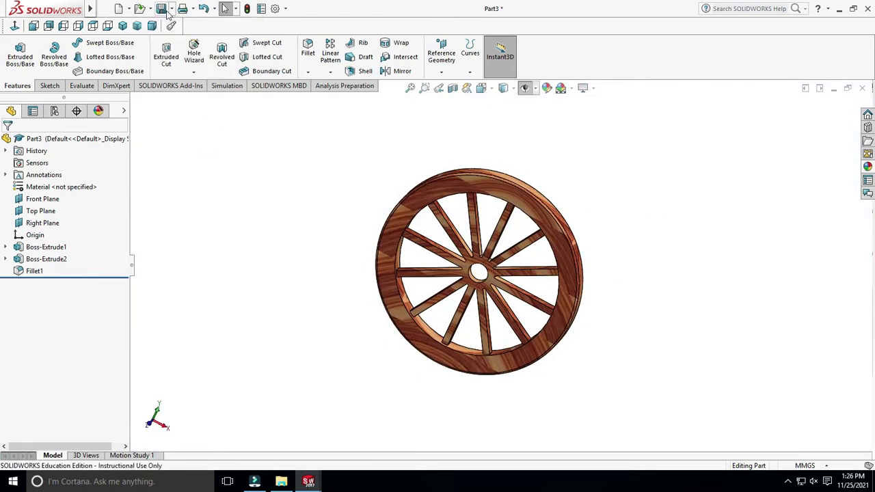
pyautogui.click(162, 9)
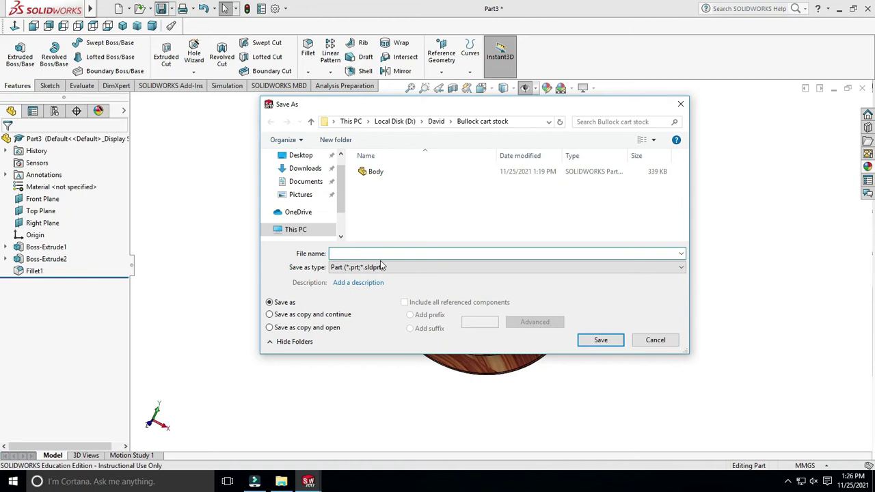
pyautogui.write('wheel')
pyautogui.click(608, 337)
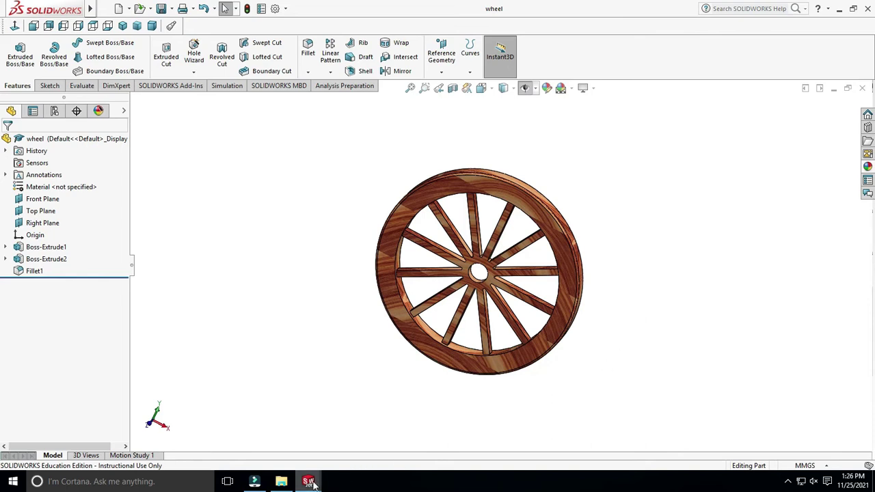
# - Back in Body, start a new sketch on the Top Plane and view it face-on
pyautogui.moveTo(309, 481)
pyautogui.click(281, 444)
pyautogui.moveTo(506, 352)
pyautogui.mouseDown(button='middle')
pyautogui.moveTo(539, 353)
pyautogui.moveTo(522, 366)
pyautogui.mouseUp(button='middle')
pyautogui.click(524, 88)
pyautogui.moveTo(643, 151)
pyautogui.mouseDown(button='middle')
pyautogui.moveTo(644, 141)
pyautogui.moveTo(366, 161)
pyautogui.mouseUp(button='middle')
pyautogui.click(375, 139)
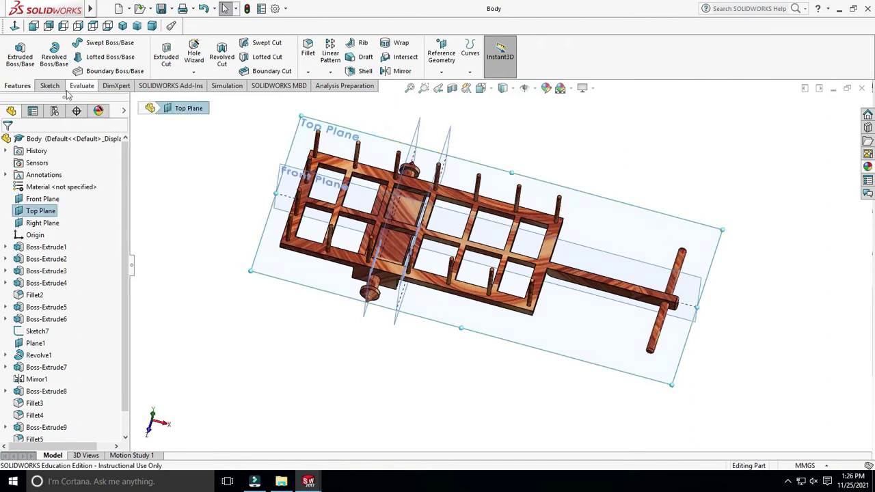
pyautogui.click(49, 85)
pyautogui.click(15, 55)
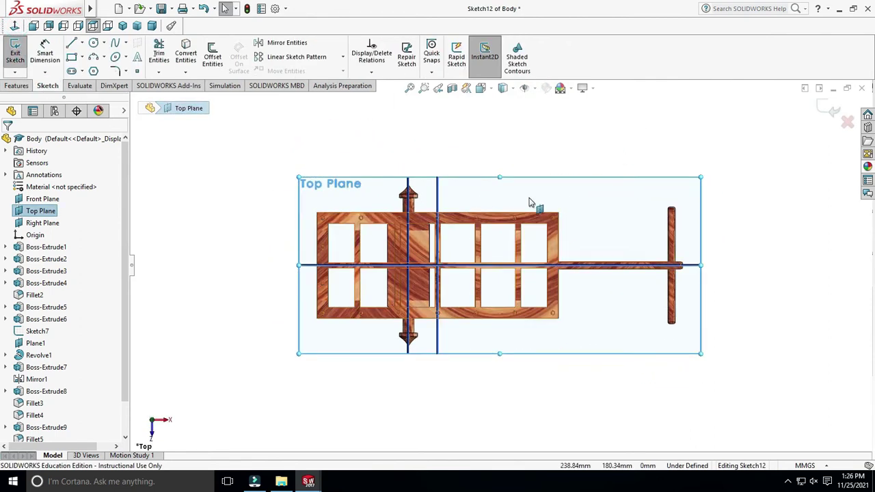
# - Draw a straight line across the frame from the left opening to the right opening
pyautogui.click(81, 43)
pyautogui.click(91, 54)
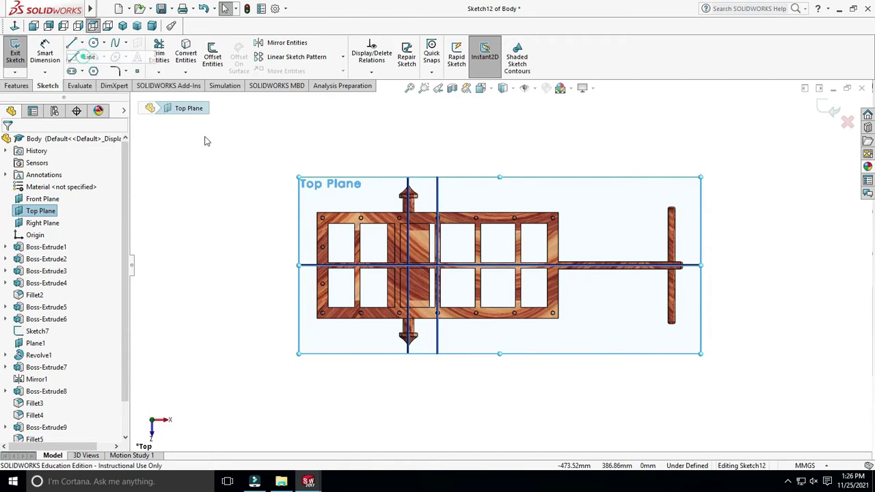
pyautogui.scroll(-3, 355, 246)
pyautogui.click(287, 216)
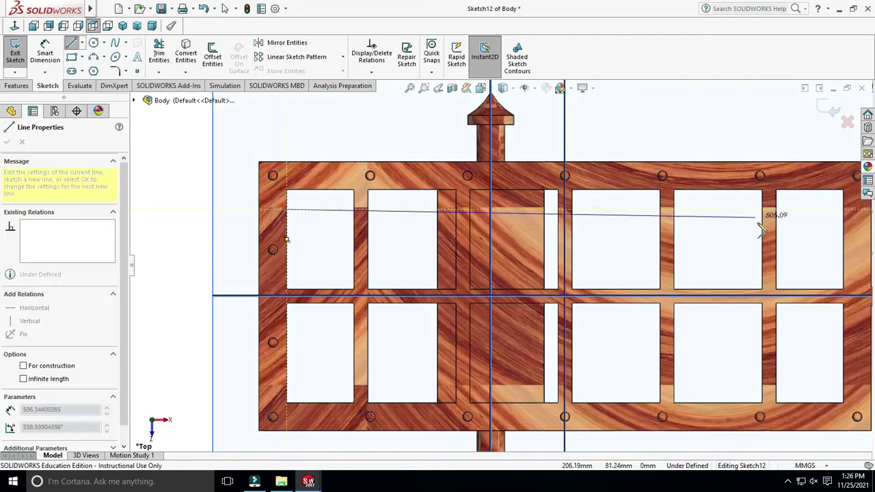
pyautogui.press('f')
pyautogui.click(739, 224)
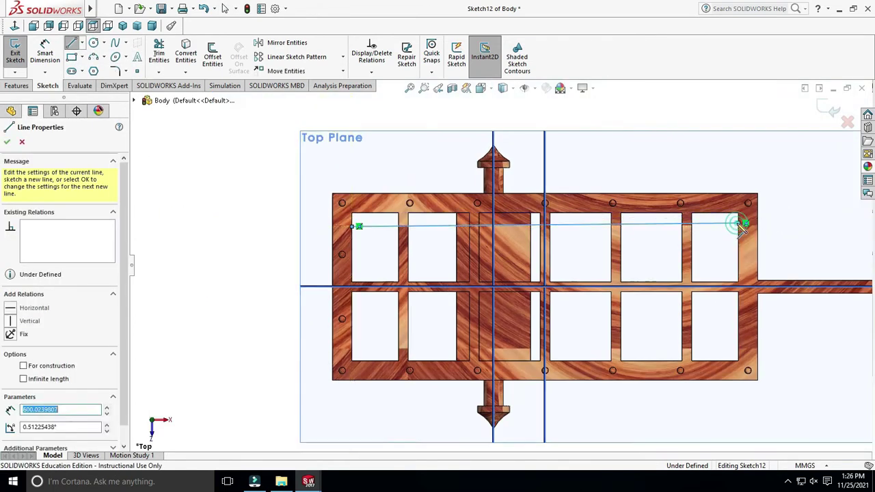
pyautogui.scroll(-3, 739, 233)
pyautogui.press('Escape')
pyautogui.press('f')
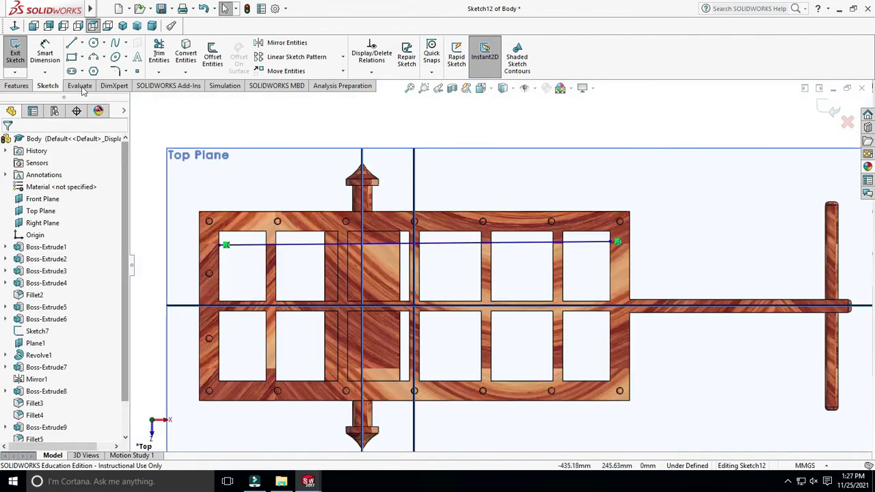
# - Dimension the line's endpoint from the opening's top edge, ending at 13 mm
pyautogui.press('d')
pyautogui.scroll(-5, 280, 276)
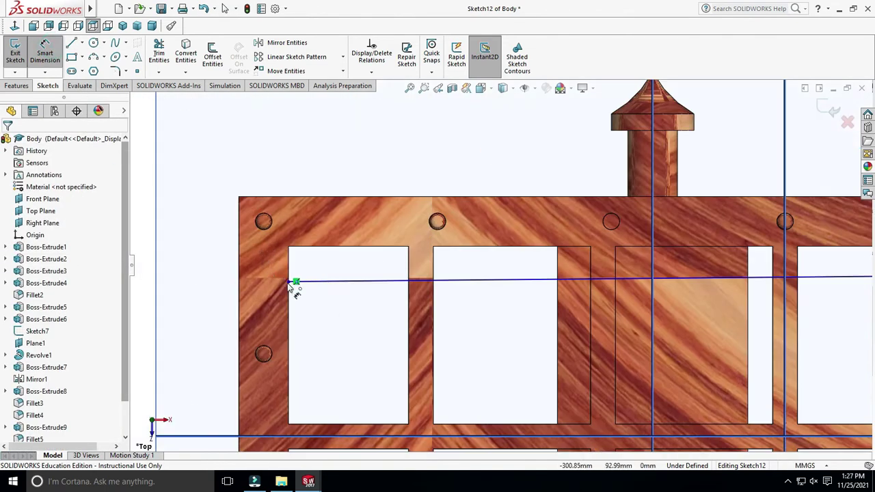
pyautogui.click(294, 282)
pyautogui.click(293, 247)
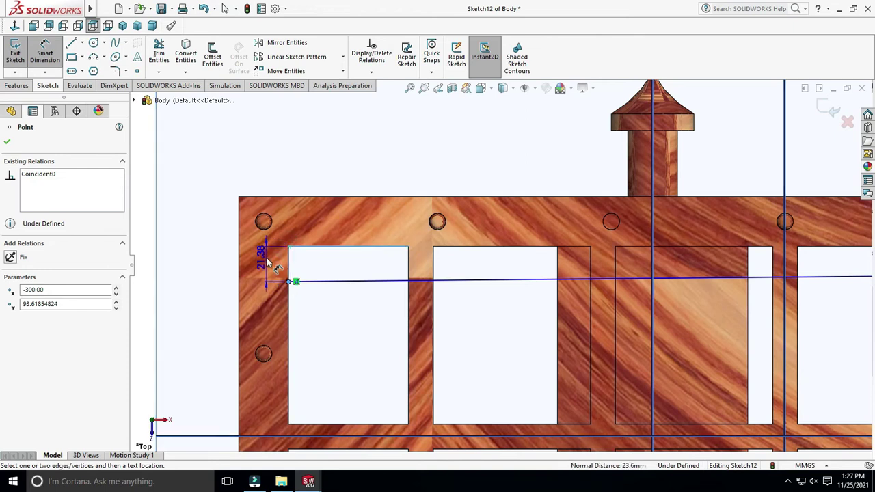
pyautogui.click(264, 252)
pyautogui.write('15')
pyautogui.press('Return')
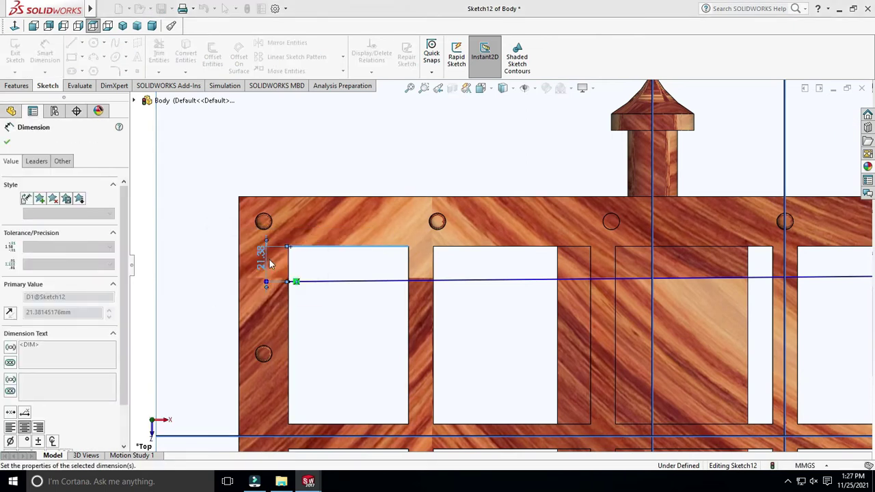
pyautogui.scroll(2, 458, 294)
pyautogui.scroll(2, 427, 280)
pyautogui.scroll(-3, 427, 280)
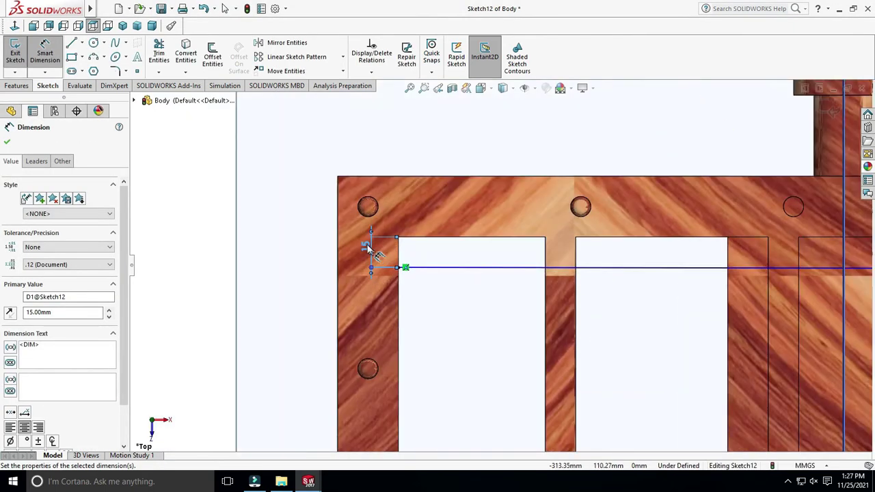
pyautogui.click(367, 247)
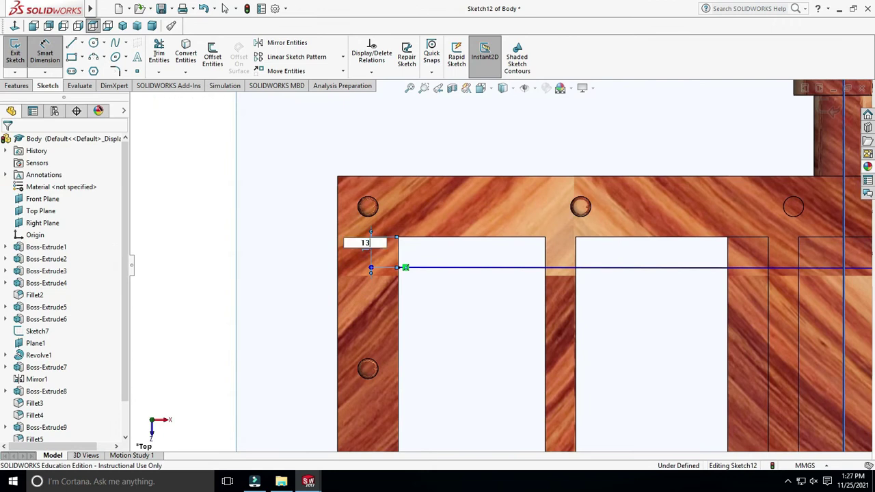
pyautogui.scroll(1, 606, 337)
pyautogui.scroll(2, 596, 309)
pyautogui.scroll(1, 649, 268)
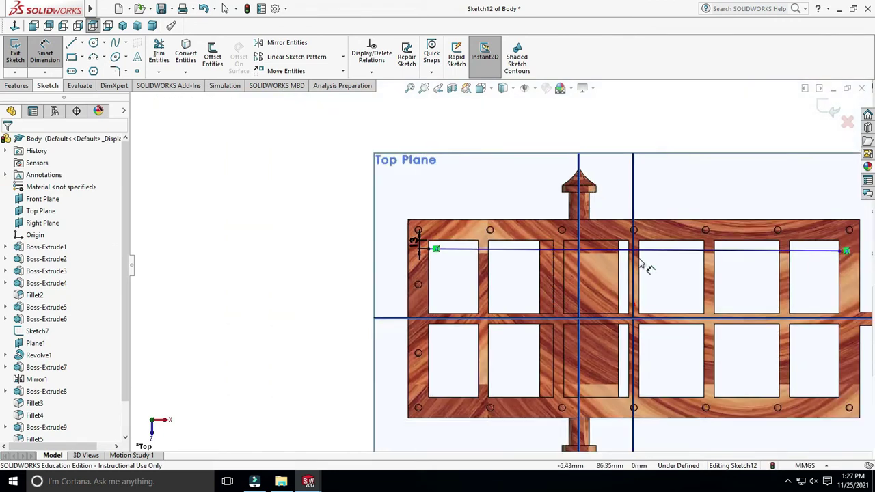
pyautogui.scroll(-1, 650, 268)
pyautogui.scroll(1, 589, 300)
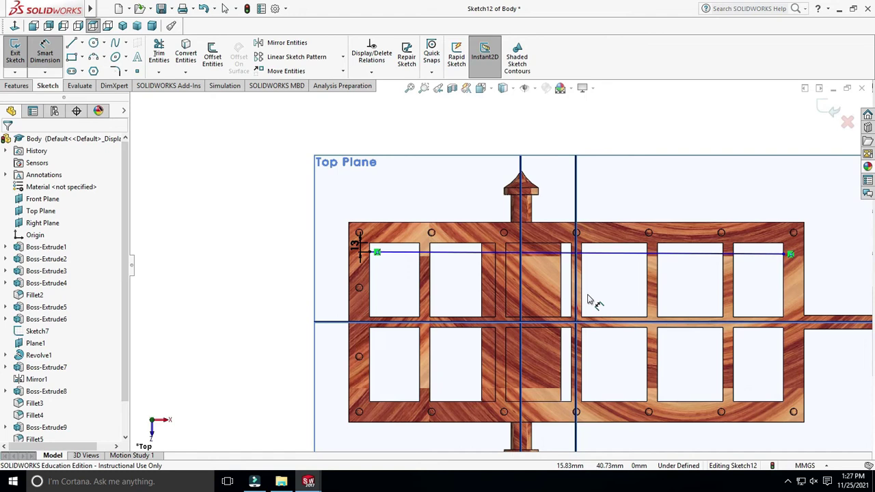
pyautogui.scroll(-1, 588, 299)
pyautogui.press('Escape')
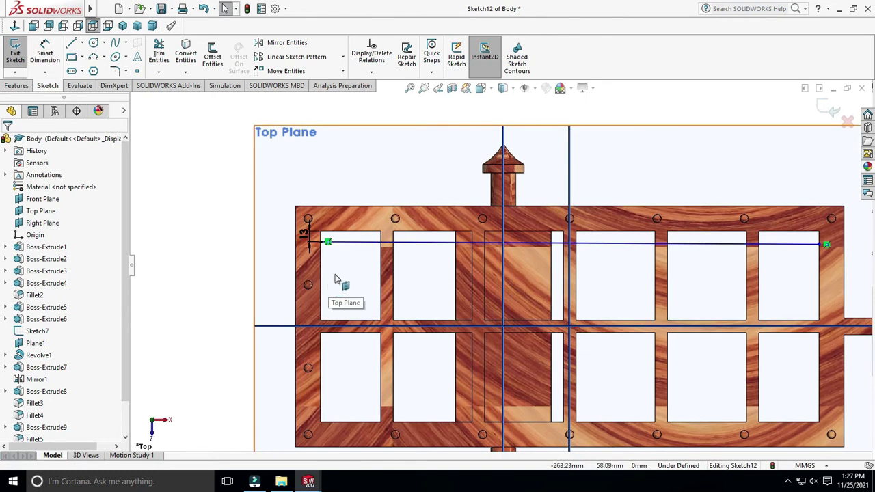
pyautogui.click(17, 86)
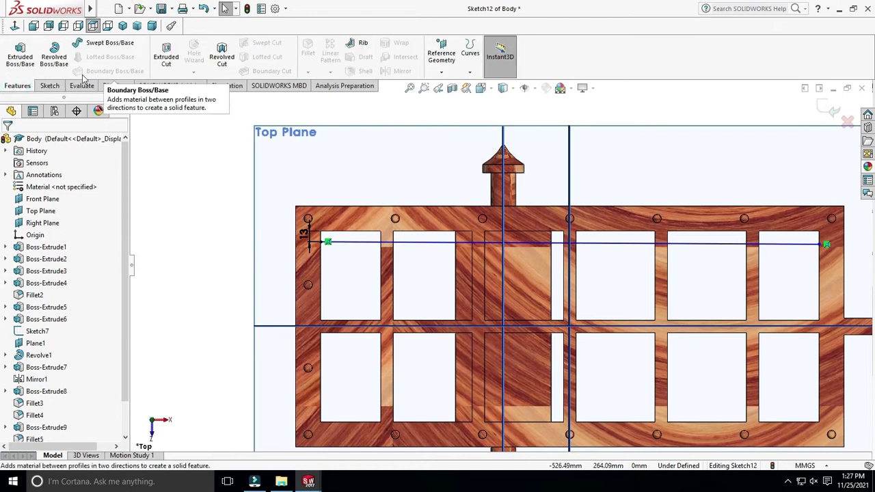
# - Sweep a 5 mm diameter circular profile along the sketch line
pyautogui.click(101, 50)
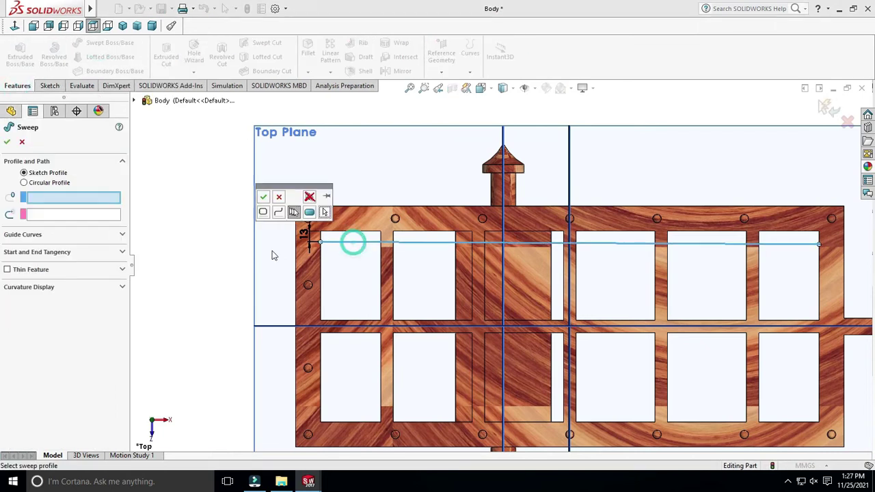
pyautogui.click(26, 184)
pyautogui.write('5')
pyautogui.click(8, 143)
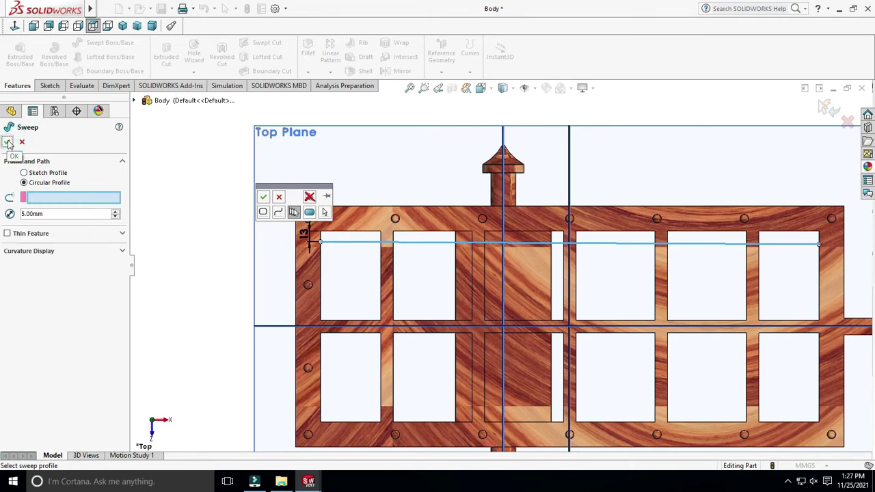
# - Zoom and orbit around the model to inspect the new rod
pyautogui.scroll(-2, 316, 280)
pyautogui.scroll(2, 316, 281)
pyautogui.scroll(-3, 453, 278)
pyautogui.scroll(1, 453, 278)
pyautogui.scroll(1, 453, 275)
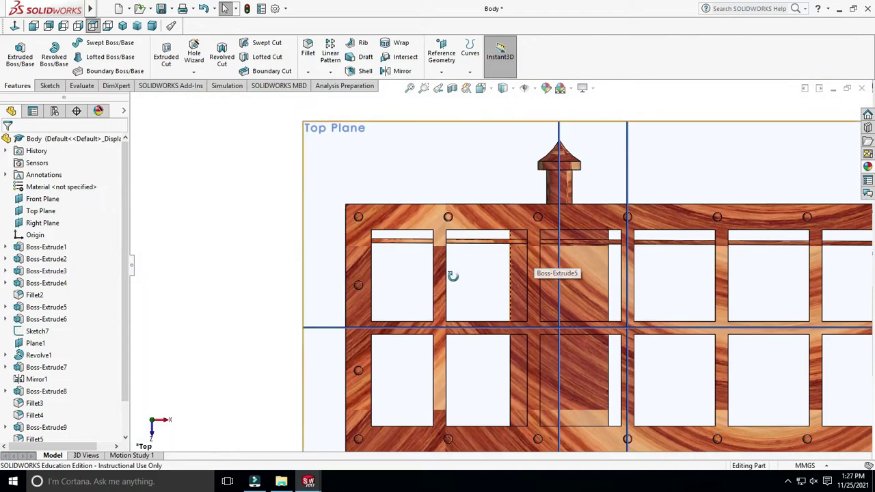
pyautogui.moveTo(453, 276); pyautogui.dragTo(470, 271, button='middle')
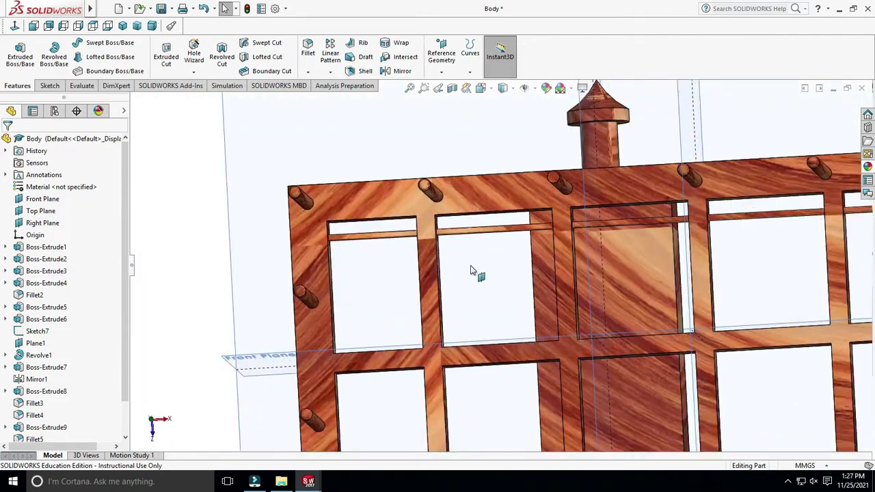
pyautogui.scroll(2, 471, 271)
pyautogui.scroll(-1, 469, 277)
pyautogui.scroll(-2, 478, 281)
pyautogui.scroll(-1, 492, 283)
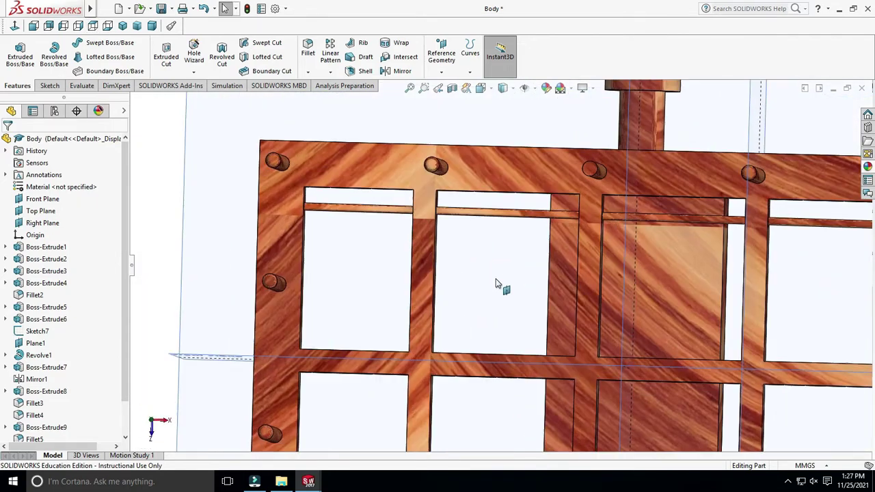
pyautogui.scroll(2, 498, 284)
pyautogui.scroll(1, 498, 284)
pyautogui.scroll(-1, 496, 277)
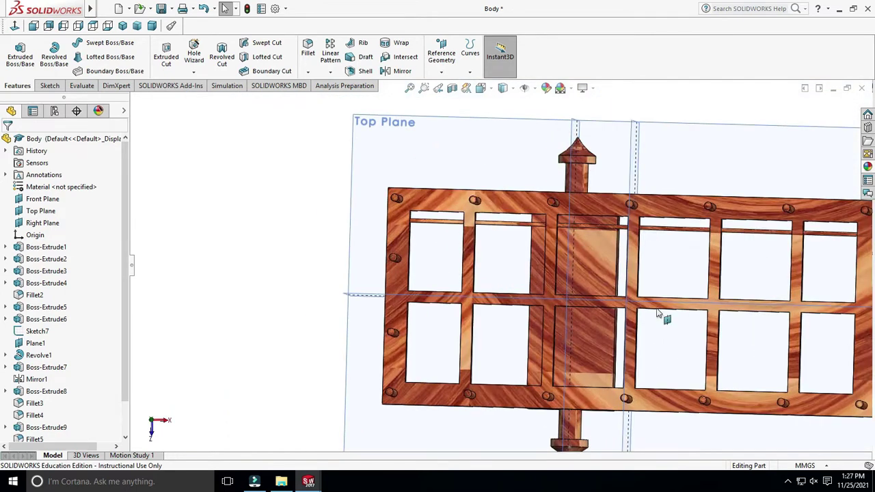
pyautogui.scroll(1, 659, 313)
pyautogui.scroll(-1, 670, 302)
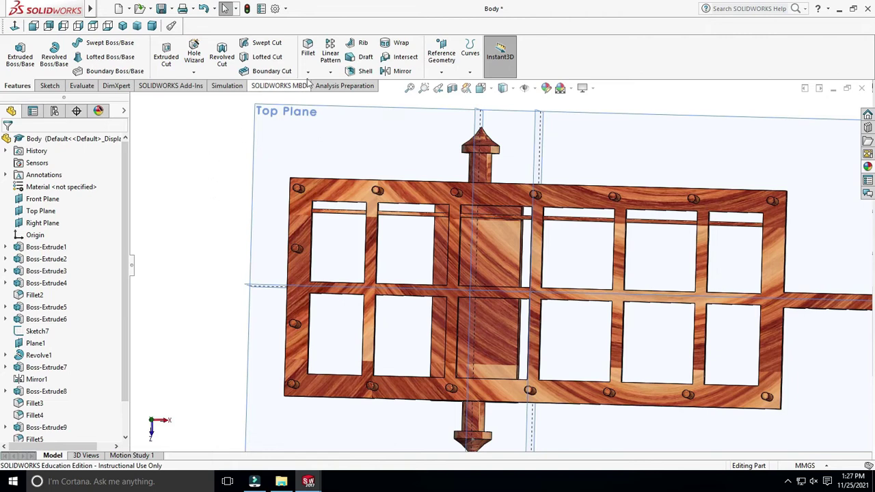
# - Start a linear pattern twice, picking direction references, and cancel both attempts
pyautogui.click(331, 72)
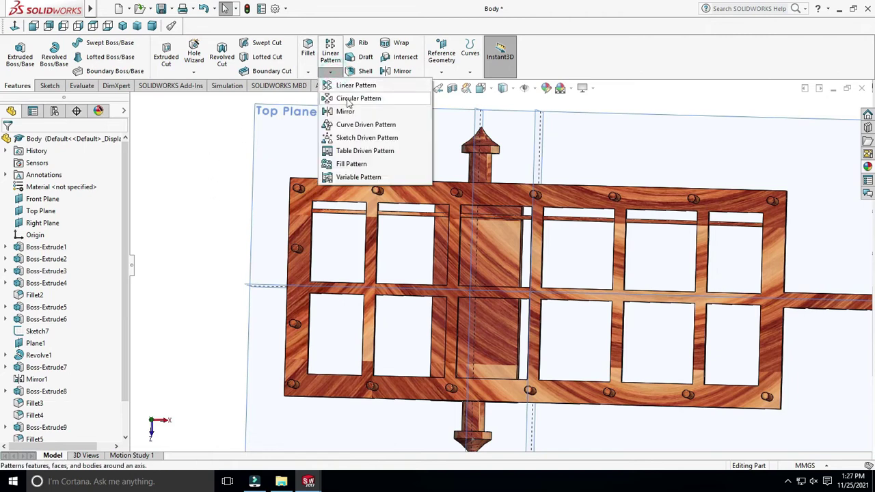
pyautogui.click(354, 85)
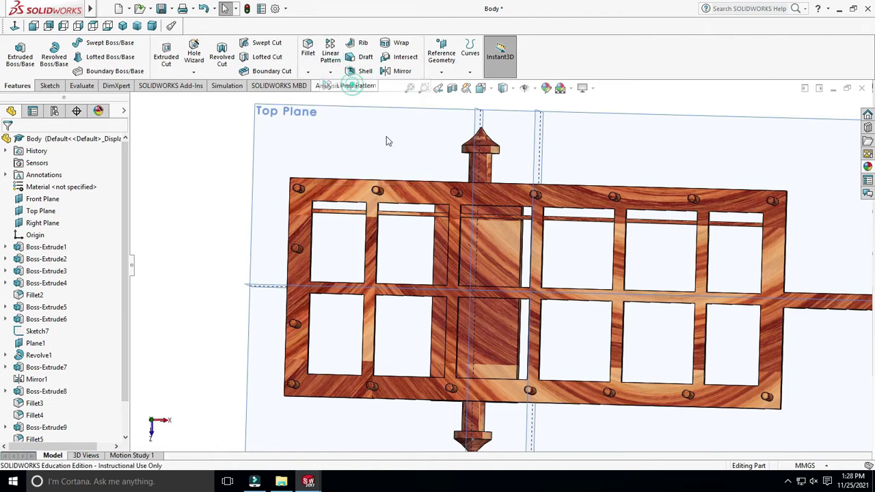
pyautogui.click(352, 212)
pyautogui.press('Escape')
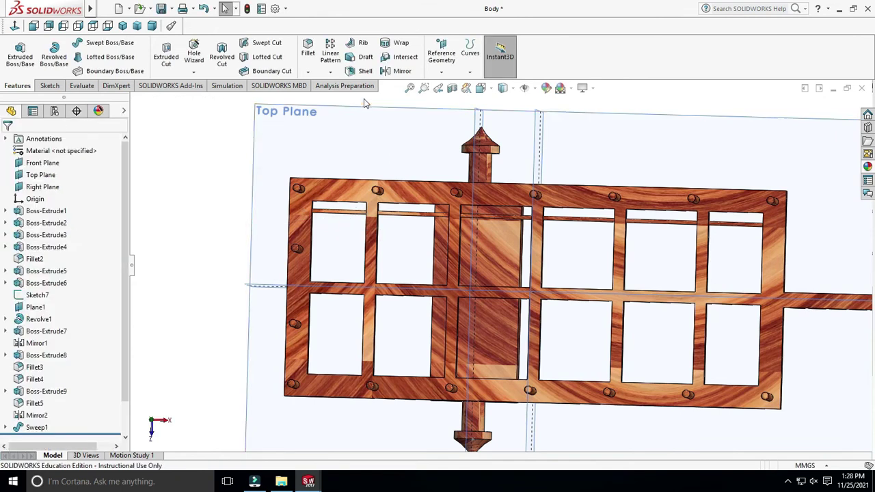
pyautogui.click(334, 73)
pyautogui.click(345, 84)
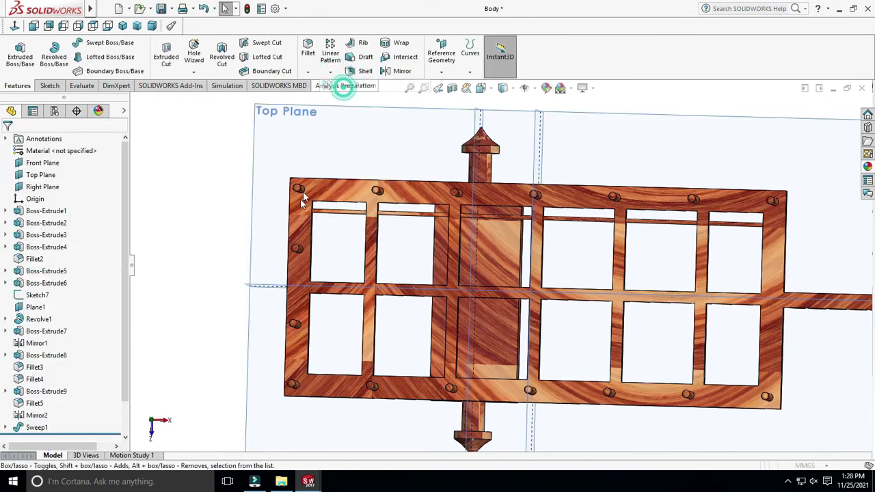
pyautogui.click(289, 229)
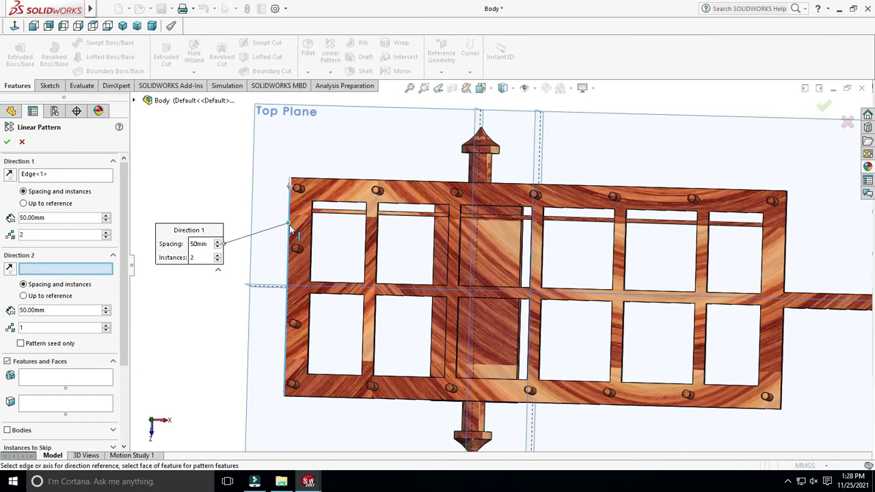
pyautogui.click(343, 219)
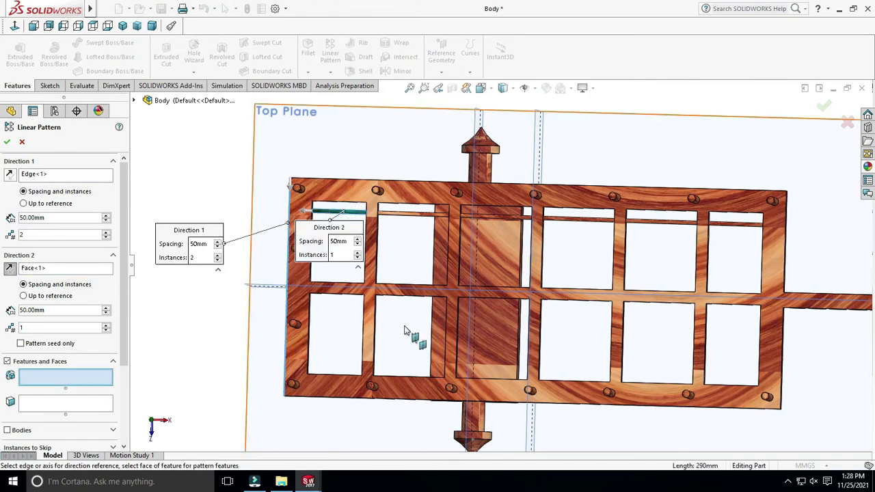
pyautogui.press('Escape')
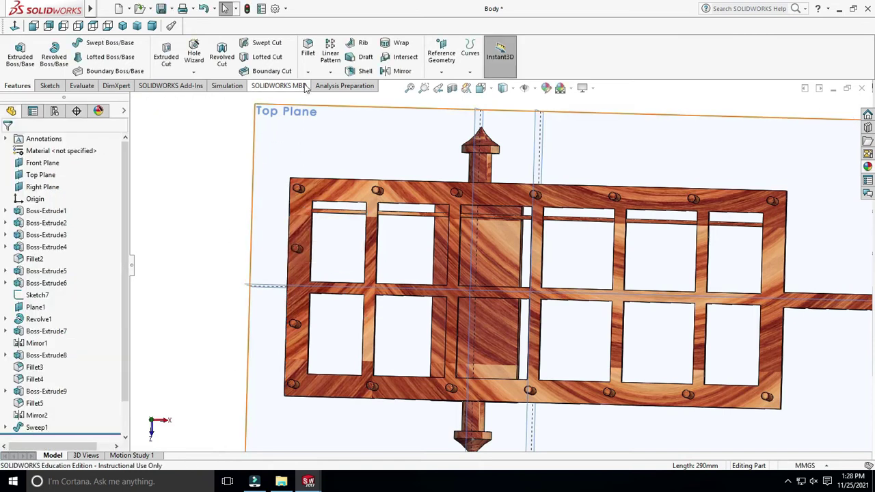
# - Linear-pattern the swept rod along the plate's left edge at 10 mm spacing
pyautogui.click(330, 73)
pyautogui.click(354, 84)
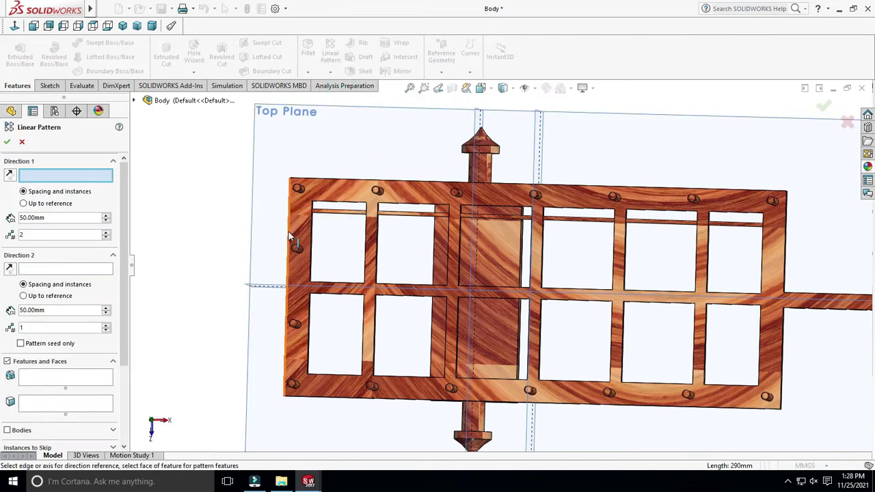
pyautogui.click(288, 248)
pyautogui.click(76, 374)
pyautogui.click(355, 220)
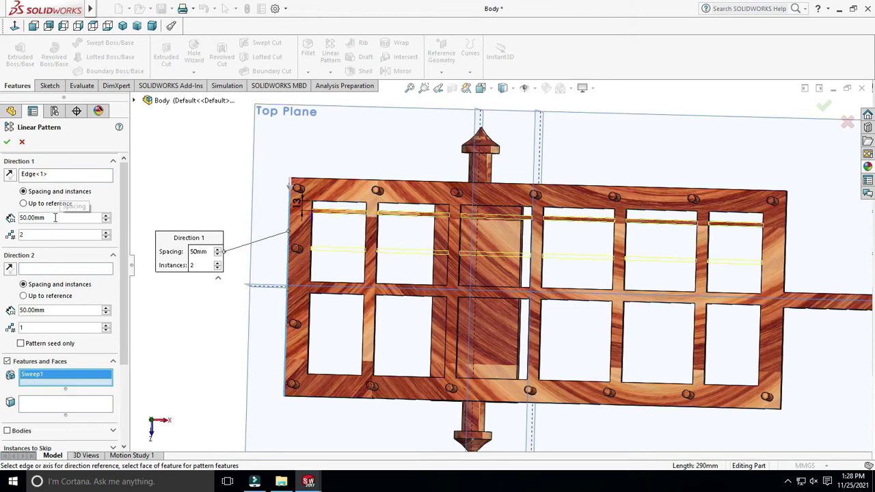
pyautogui.write('1')
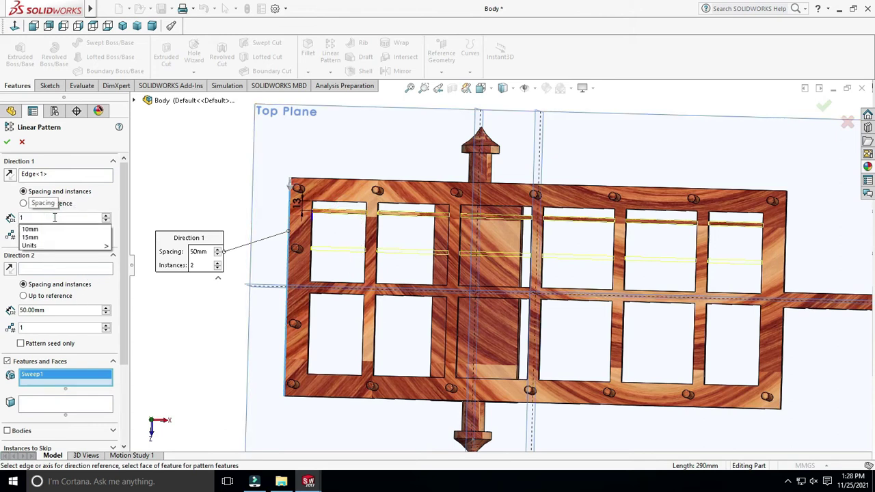
pyautogui.write('0')
pyautogui.click(171, 198)
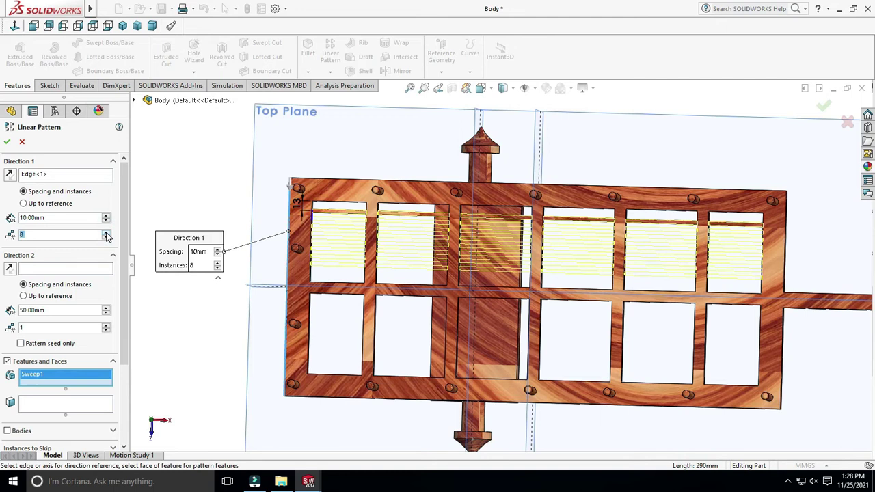
# - Adjust the pattern to 8 rods spaced 12 mm apart and accept it
pyautogui.click(106, 232)
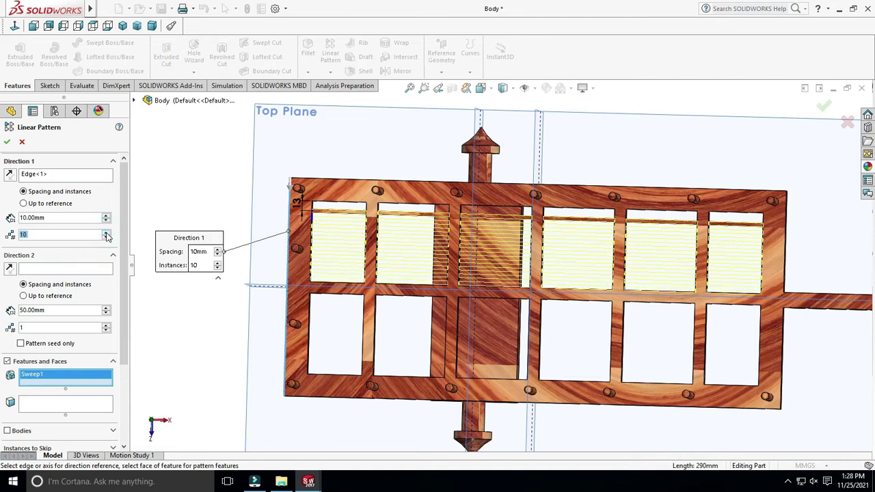
pyautogui.click(106, 238)
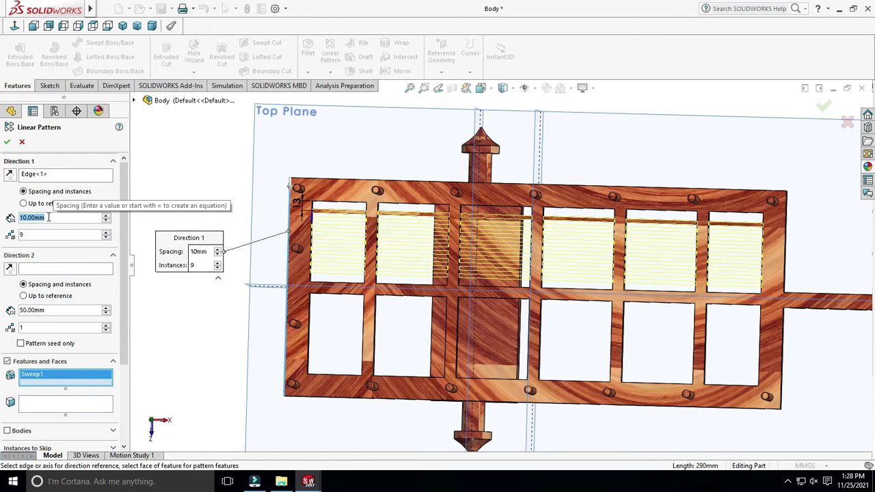
pyautogui.write('8')
pyautogui.press('Return')
pyautogui.write('12')
pyautogui.press('Return')
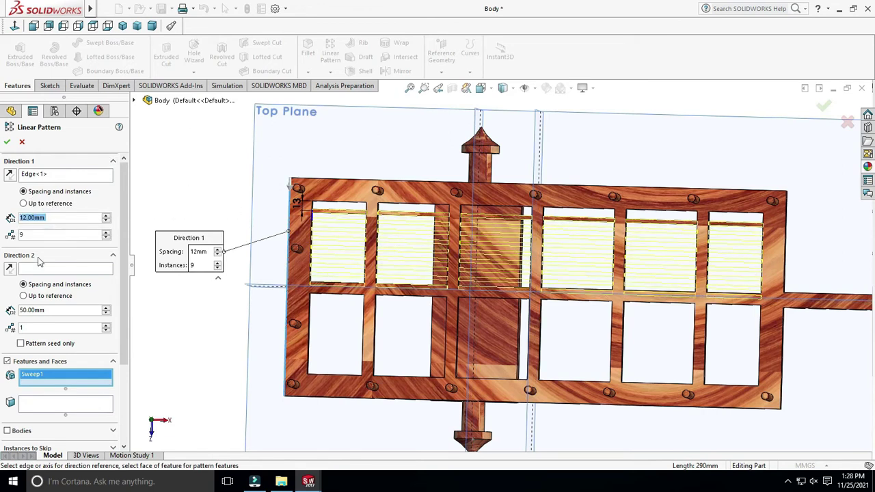
pyautogui.click(106, 238)
pyautogui.scroll(-1, 452, 287)
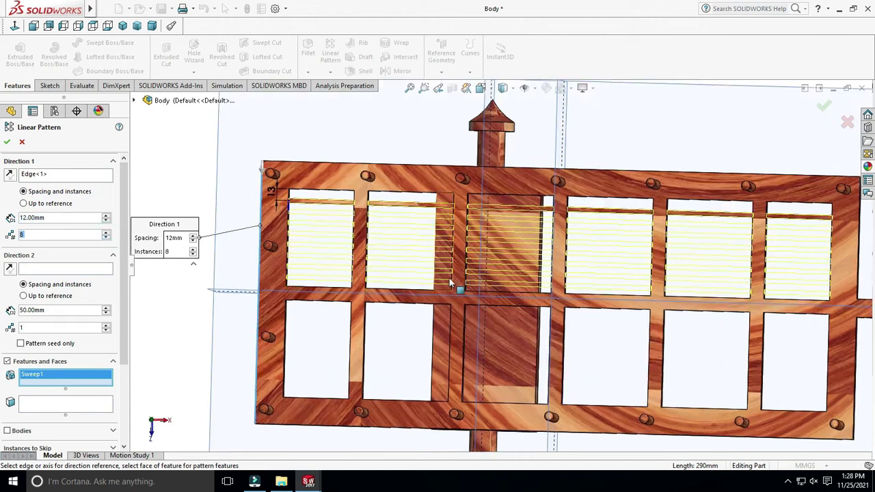
pyautogui.scroll(-1, 454, 290)
pyautogui.scroll(1, 589, 284)
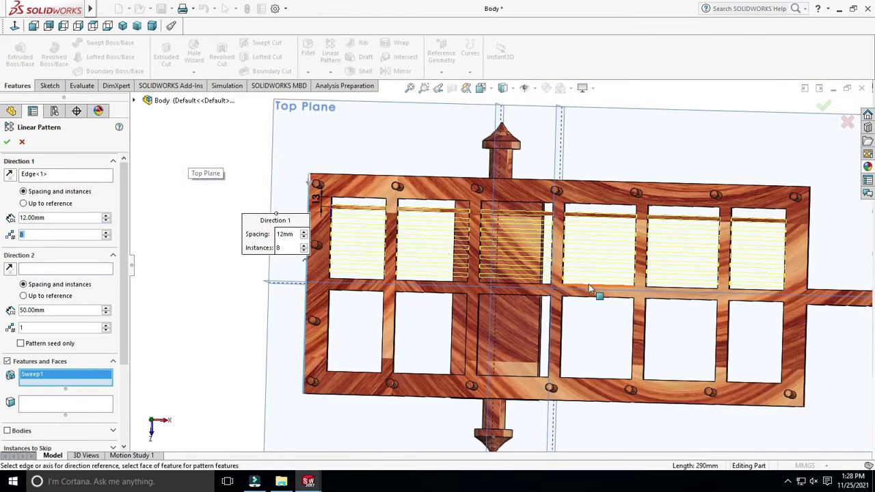
pyautogui.scroll(-1, 589, 286)
pyautogui.click(7, 141)
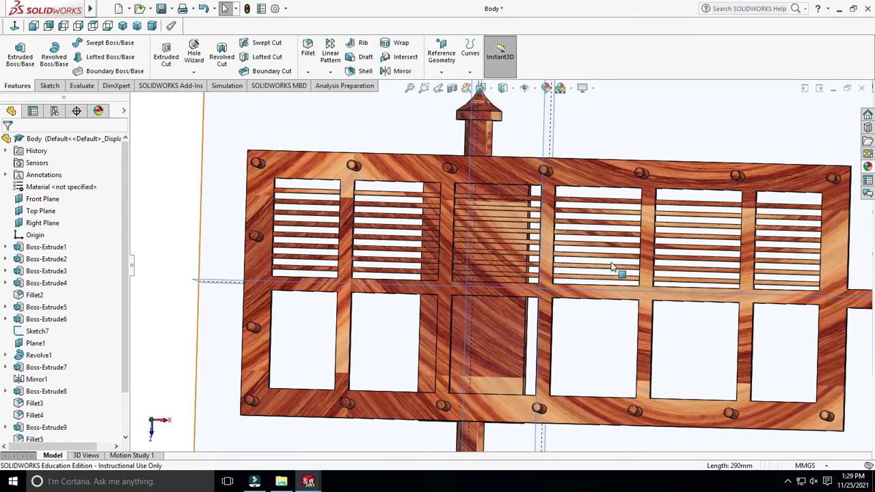
pyautogui.moveTo(613, 267); pyautogui.dragTo(586, 206, button='middle')
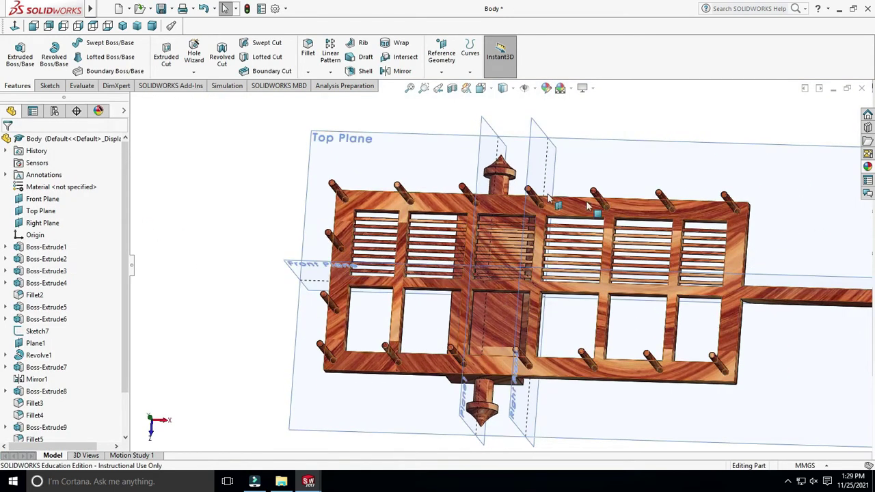
# - Mirror Sweep1 and LPattern1 about the Front Plane
pyautogui.scroll(-2, 586, 206)
pyautogui.click(402, 72)
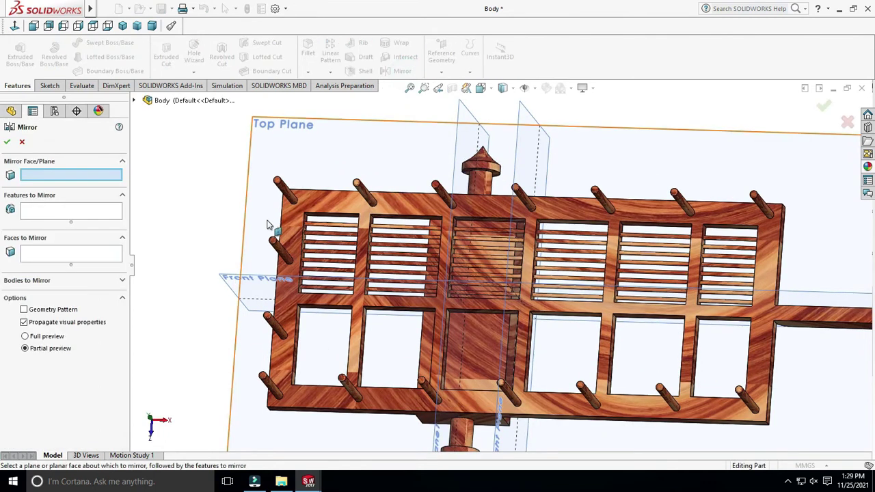
pyautogui.click(257, 279)
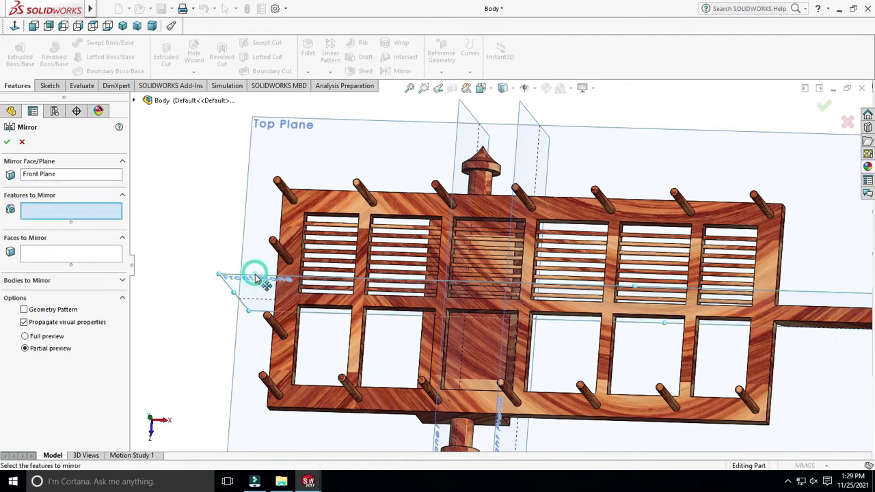
pyautogui.click(349, 227)
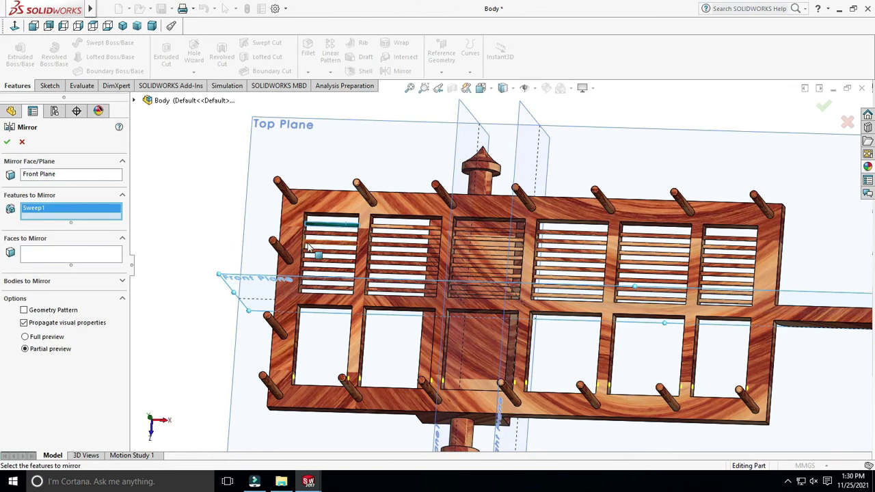
pyautogui.click(136, 101)
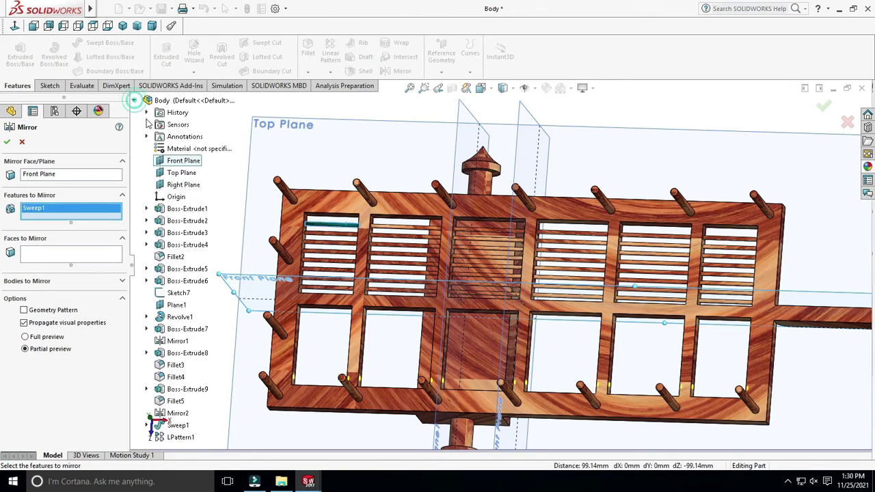
pyautogui.click(180, 437)
pyautogui.click(7, 142)
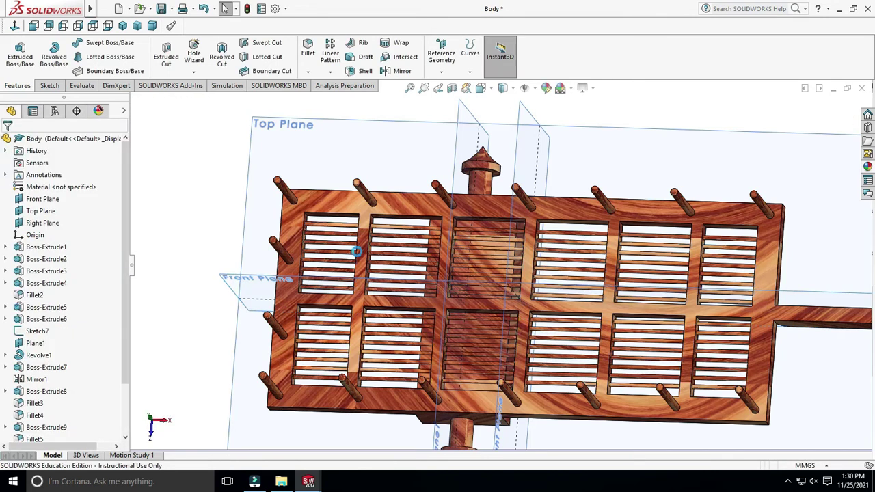
# - Select the slat features LPattern1, Sweep1 and Mirror4 in the feature tree
pyautogui.click(649, 154)
pyautogui.press('f')
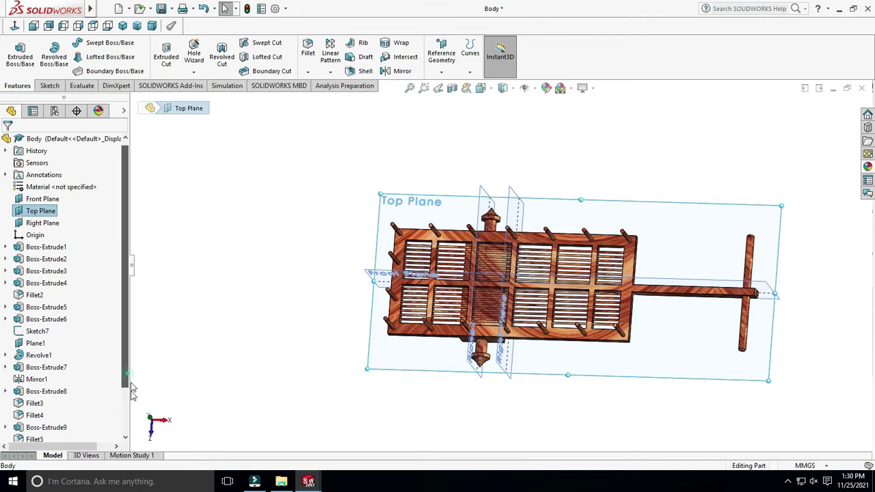
pyautogui.scroll(-2, 48, 410)
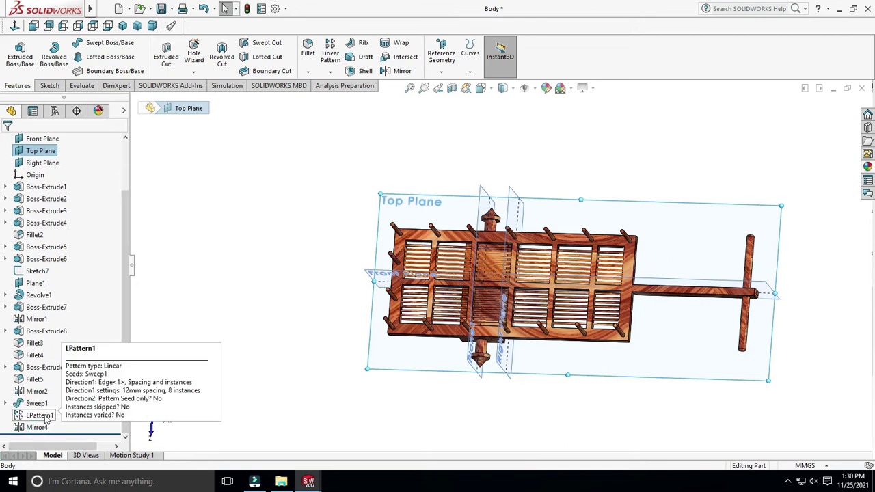
pyautogui.keyDown('ctrl'); pyautogui.click(48, 416); pyautogui.keyUp('ctrl')
pyautogui.keyDown('ctrl'); pyautogui.click(50, 406); pyautogui.keyUp('ctrl')
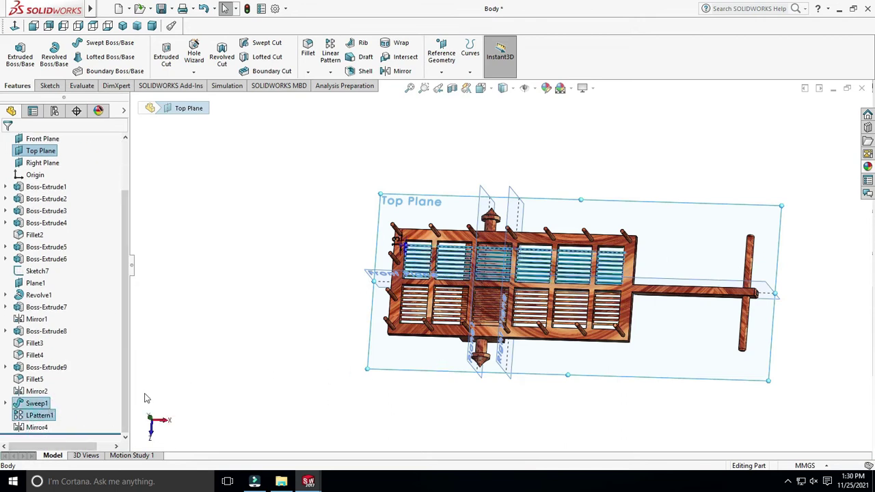
pyautogui.keyDown('ctrl'); pyautogui.click(41, 428); pyautogui.keyUp('ctrl')
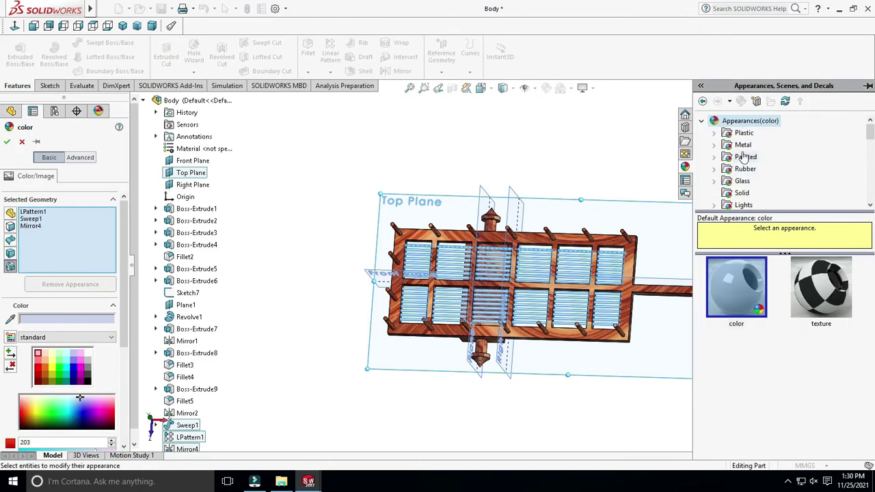
# - Apply the Metal > Steel > cast carbon steel appearance to the selected slats
pyautogui.doubleClick(731, 145)
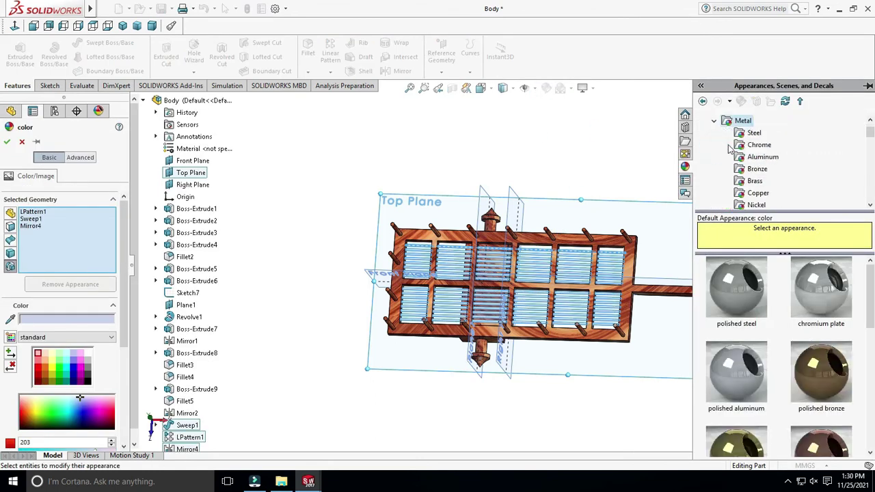
pyautogui.click(752, 133)
pyautogui.scroll(-3, 773, 355)
pyautogui.scroll(1, 753, 383)
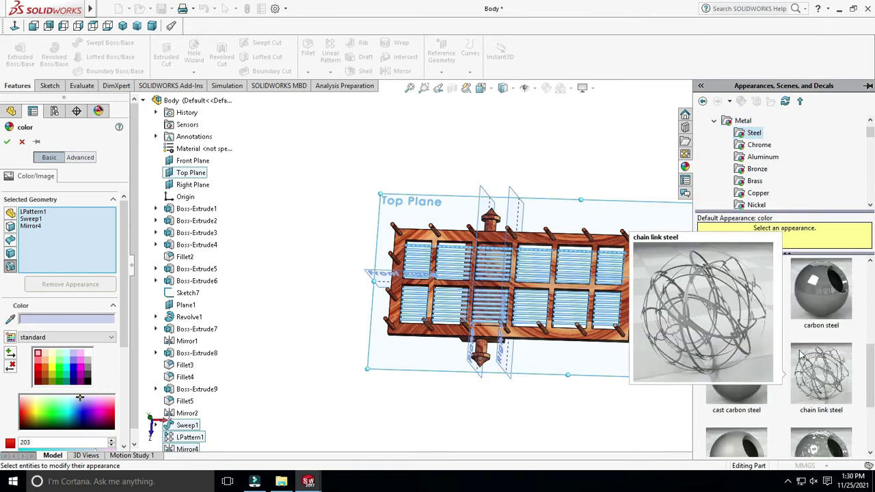
pyautogui.click(737, 392)
pyautogui.scroll(-2, 813, 404)
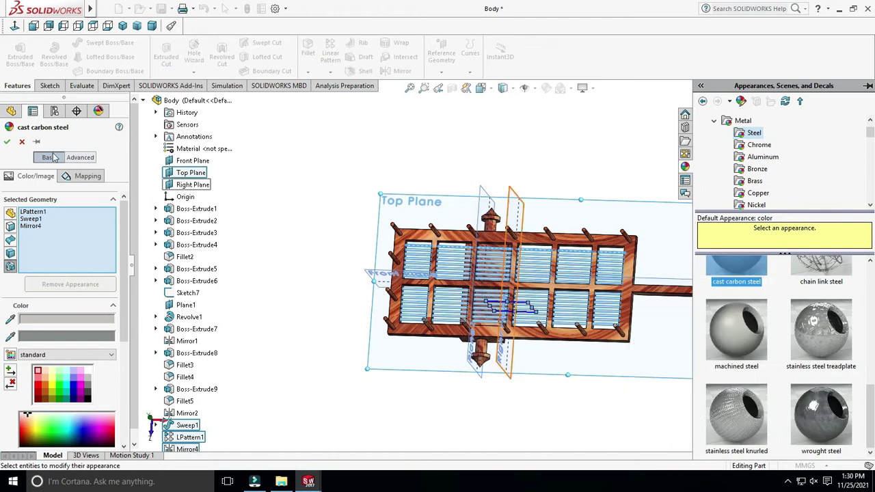
pyautogui.click(5, 142)
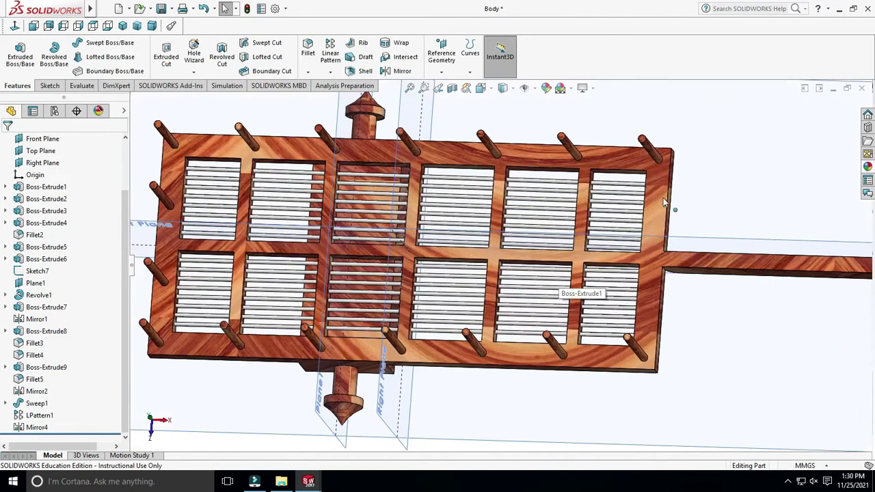
# - Hide the reference planes and orbit the cart to view it in 3D
pyautogui.click(525, 88)
pyautogui.click(537, 110)
pyautogui.scroll(-2, 506, 205)
pyautogui.scroll(-2, 253, 221)
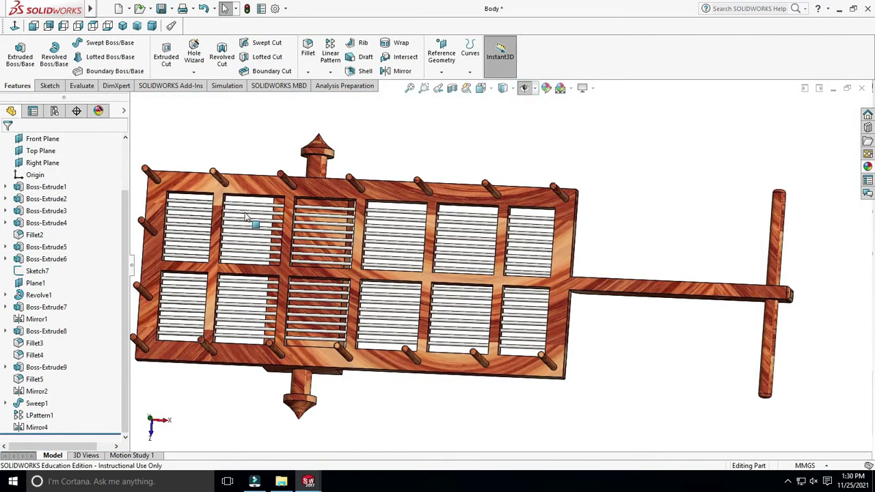
pyautogui.scroll(-3, 263, 223)
pyautogui.moveTo(263, 222)
pyautogui.mouseDown(button='middle')
pyautogui.moveTo(386, 221)
pyautogui.moveTo(662, 304)
pyautogui.moveTo(577, 307)
pyautogui.moveTo(504, 272)
pyautogui.moveTo(477, 317)
pyautogui.mouseUp(button='middle')
pyautogui.scroll(5, 386, 220)
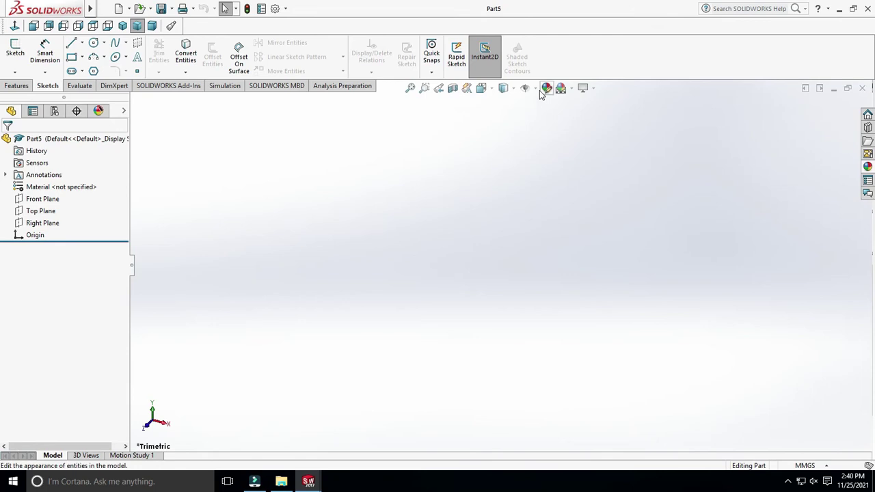
# - Show the reference planes again and start a sketch on the Front Plane
pyautogui.click(537, 89)
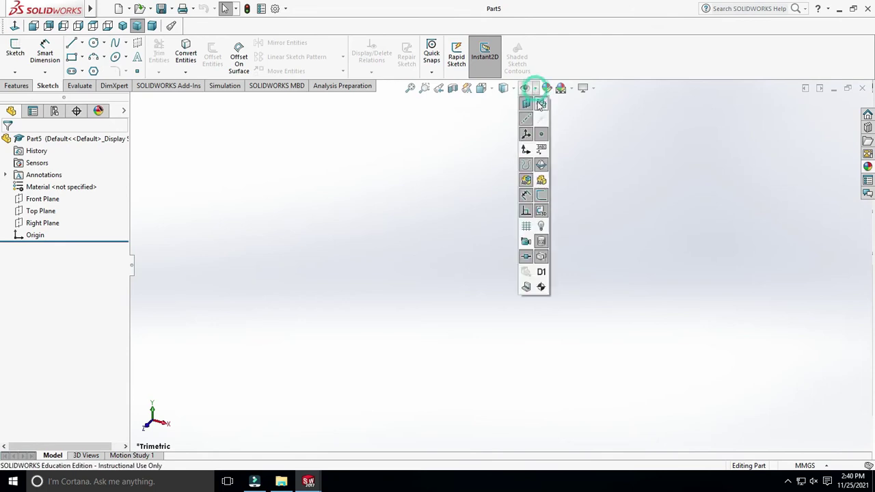
pyautogui.click(537, 110)
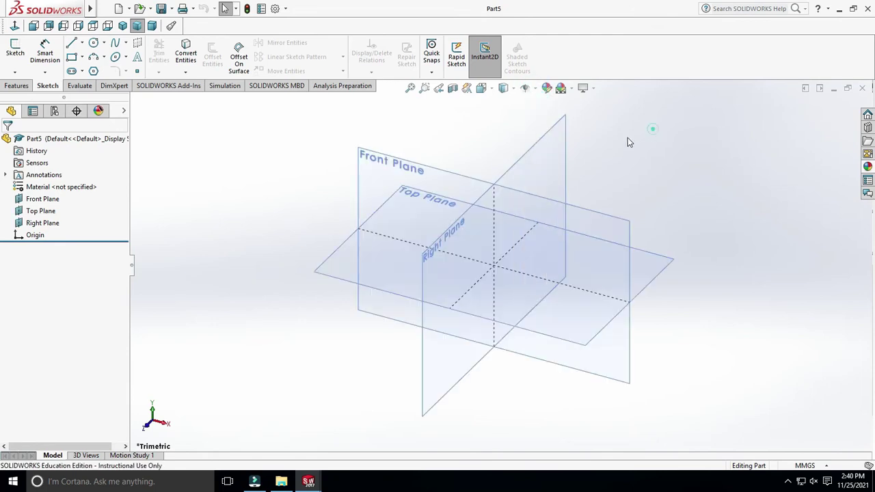
pyautogui.click(374, 179)
pyautogui.click(15, 48)
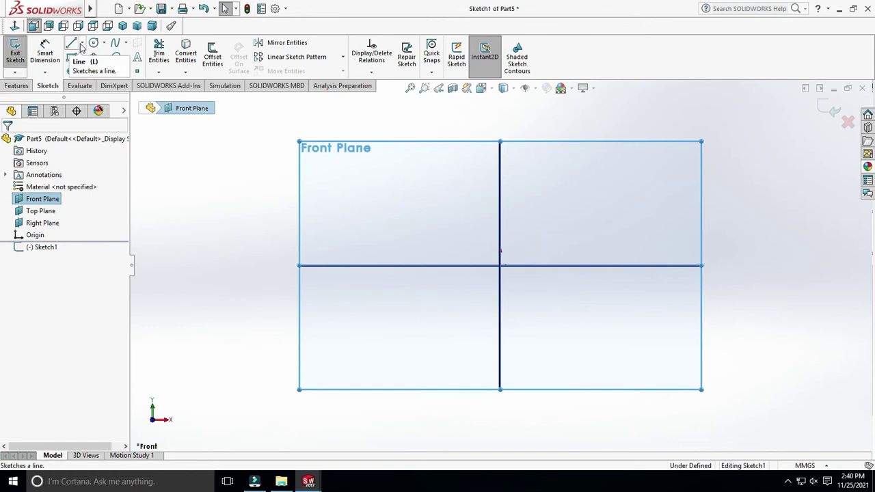
# - Draw a horizontal midpoint line through the origin and dimension it 2000 mm
pyautogui.click(82, 43)
pyautogui.click(103, 81)
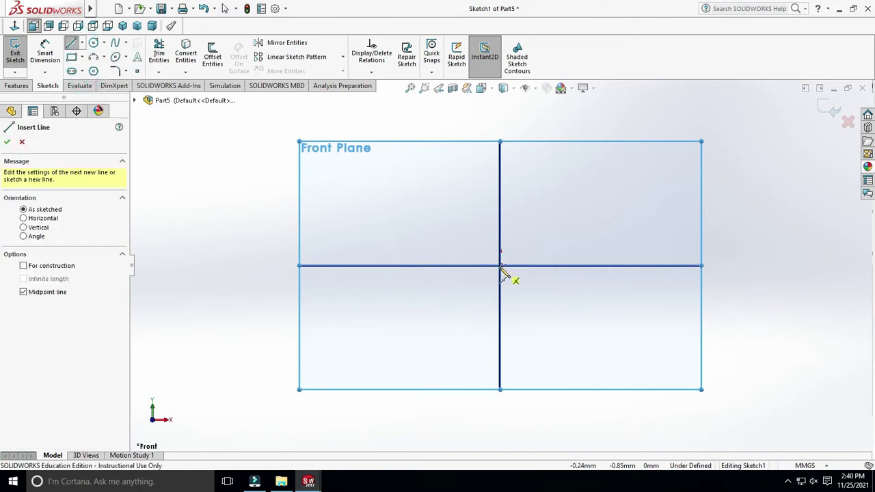
pyautogui.click(501, 267)
pyautogui.click(771, 265)
pyautogui.press('Escape')
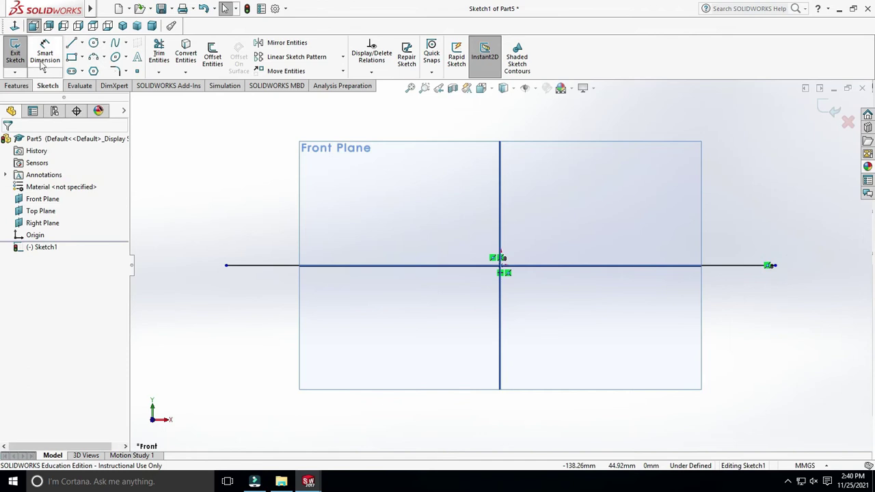
pyautogui.click(43, 60)
pyautogui.click(420, 266)
pyautogui.click(430, 313)
pyautogui.write('2000')
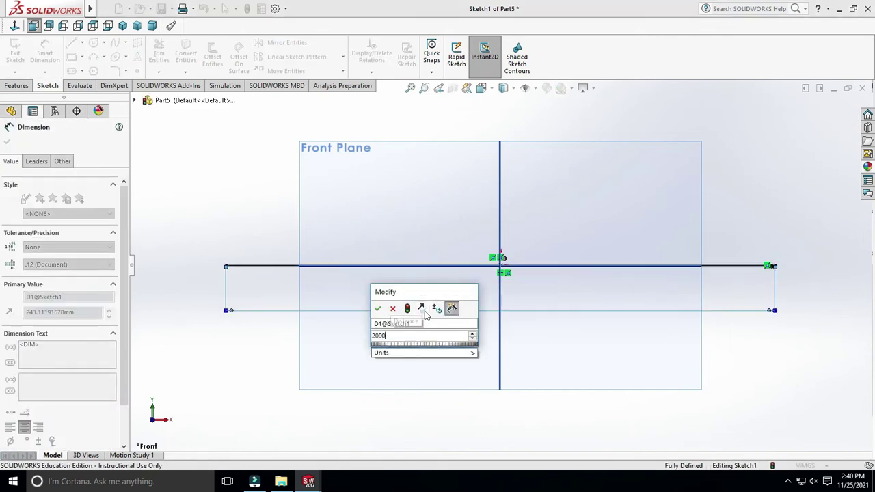
pyautogui.press('Return')
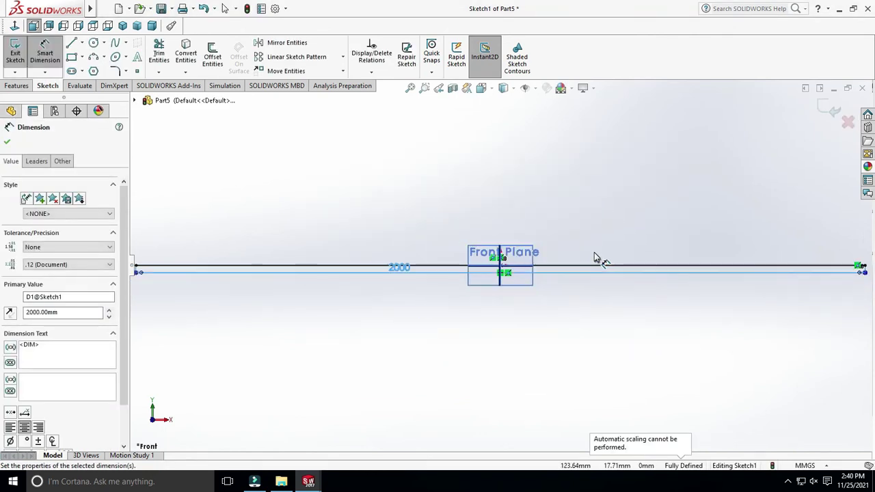
pyautogui.click(7, 141)
# - Draw the short sides and top edge with lines to close the rectangle
pyautogui.click(72, 42)
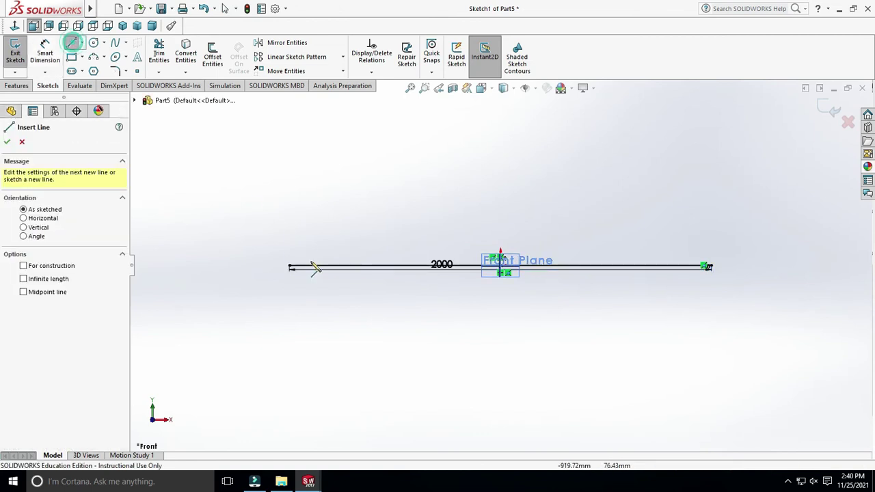
pyautogui.click(292, 267)
pyautogui.click(290, 257)
pyautogui.click(711, 256)
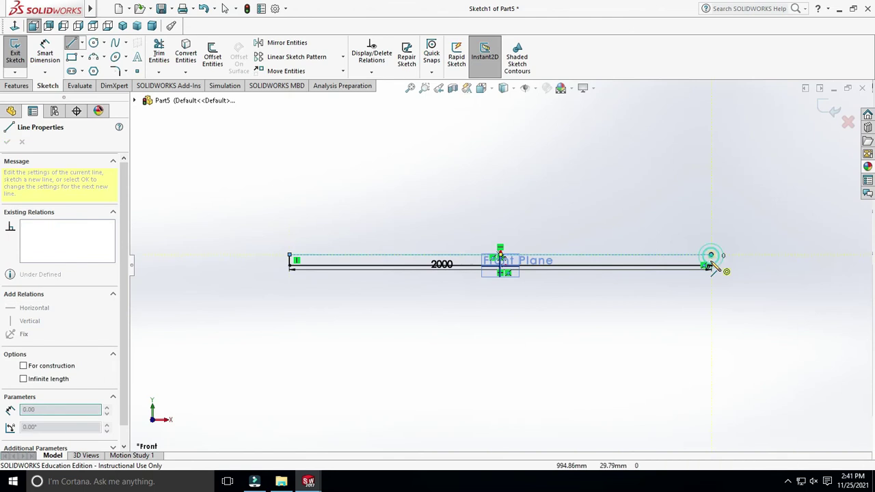
pyautogui.click(709, 266)
pyautogui.press('Escape')
# - Dimension the rectangle's vertical edge at 50 mm and start an Extruded Boss/Base
pyautogui.scroll(-5, 752, 270)
pyautogui.click(52, 54)
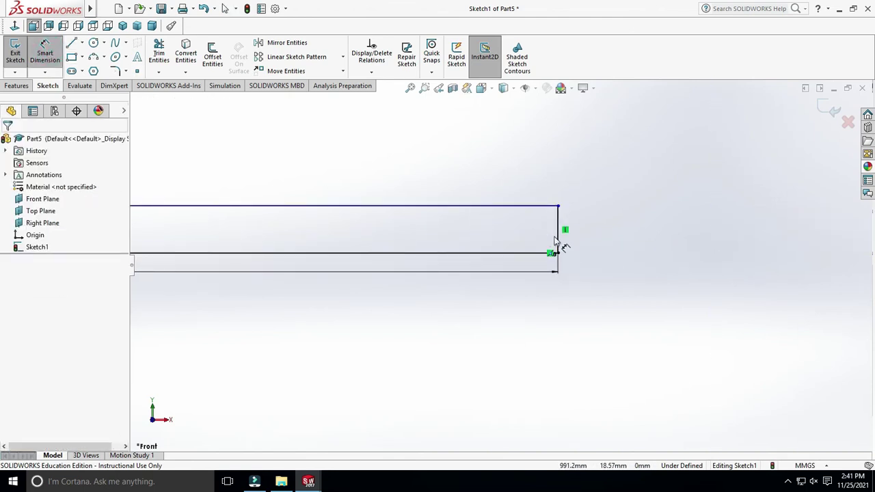
pyautogui.click(559, 235)
pyautogui.click(605, 243)
pyautogui.press('Return')
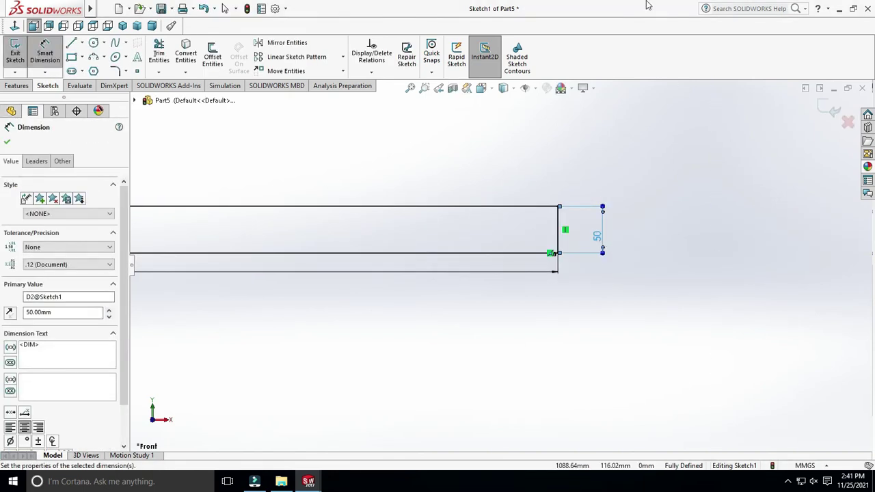
pyautogui.scroll(3, 253, 235)
pyautogui.scroll(3, 303, 287)
pyautogui.scroll(-2, 206, 256)
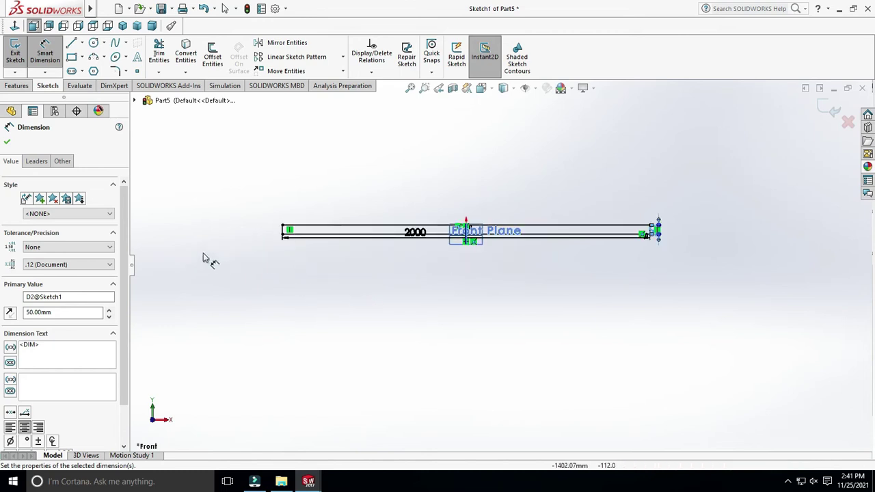
pyautogui.press('Escape')
pyautogui.click(17, 86)
pyautogui.click(20, 55)
# - Extrude the rectangle Mid Plane to a 600 mm depth as Boss-Extrude1
pyautogui.click(92, 207)
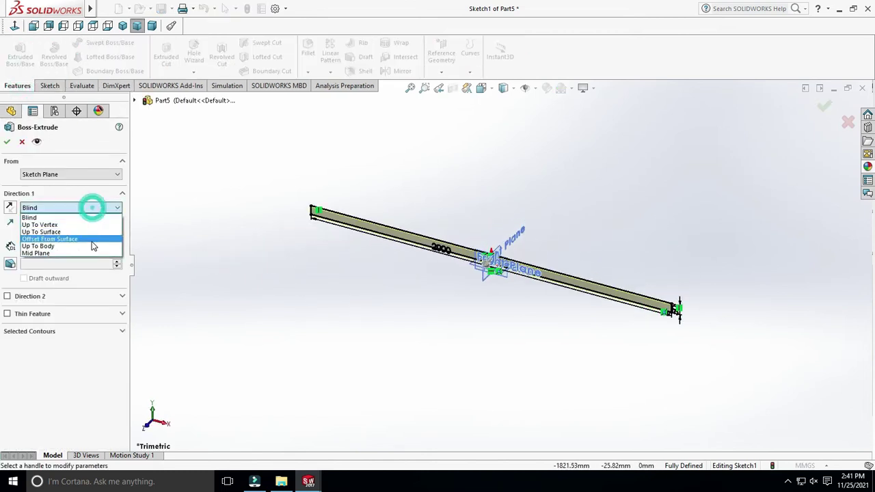
pyautogui.click(89, 254)
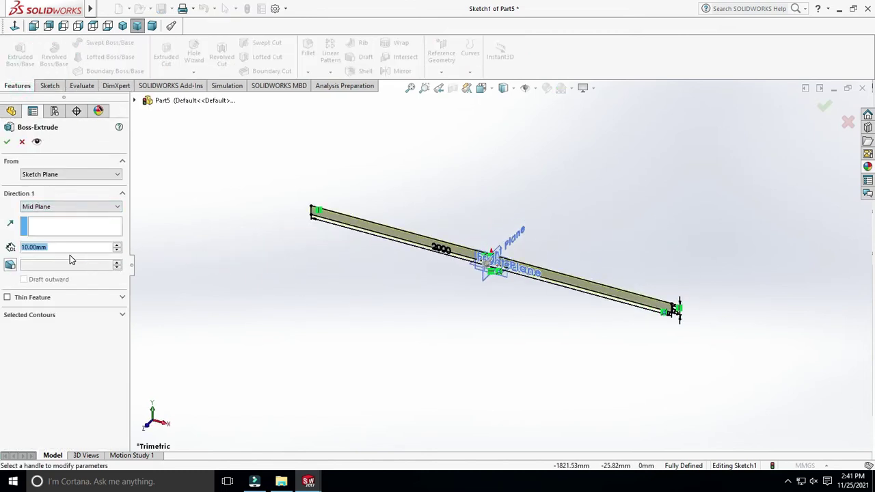
pyautogui.write('600')
pyautogui.press('Return')
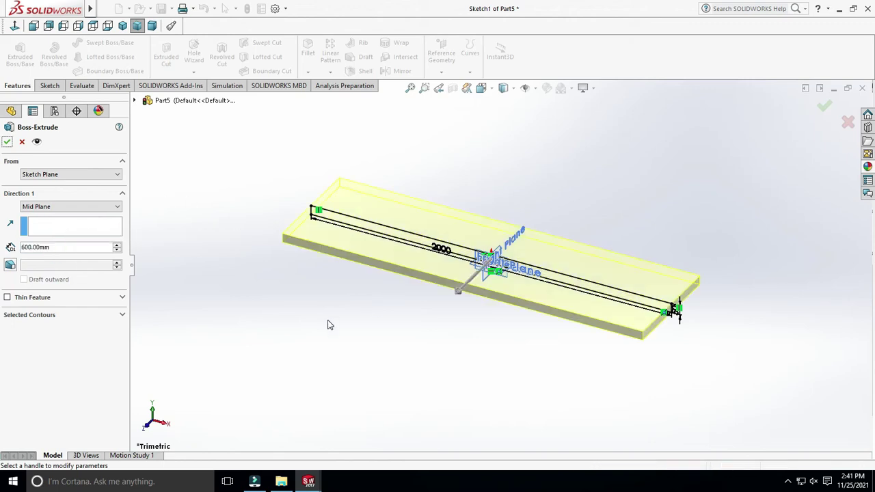
pyautogui.click(7, 142)
pyautogui.scroll(-3, 582, 280)
# - Edit Sketch1 and change its 50 mm height dimension to 20 mm
pyautogui.click(6, 247)
pyautogui.click(49, 258)
pyautogui.click(41, 239)
pyautogui.scroll(-3, 660, 314)
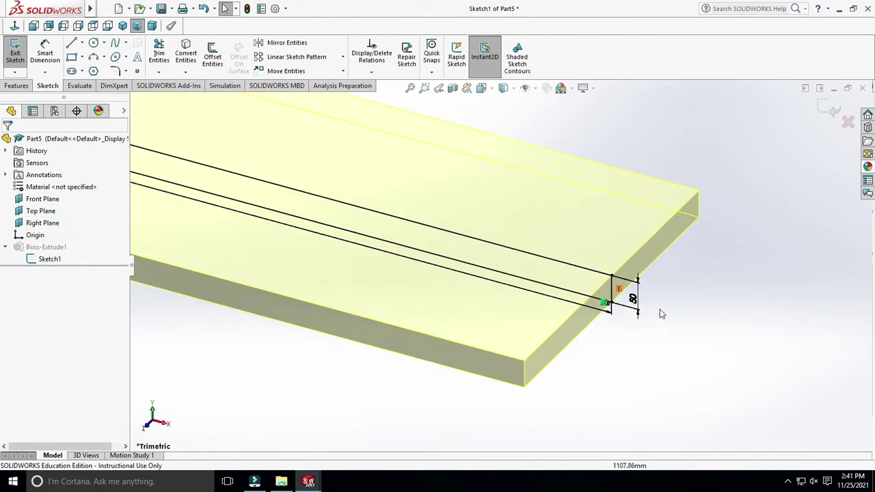
pyautogui.doubleClick(602, 291)
pyautogui.write('20')
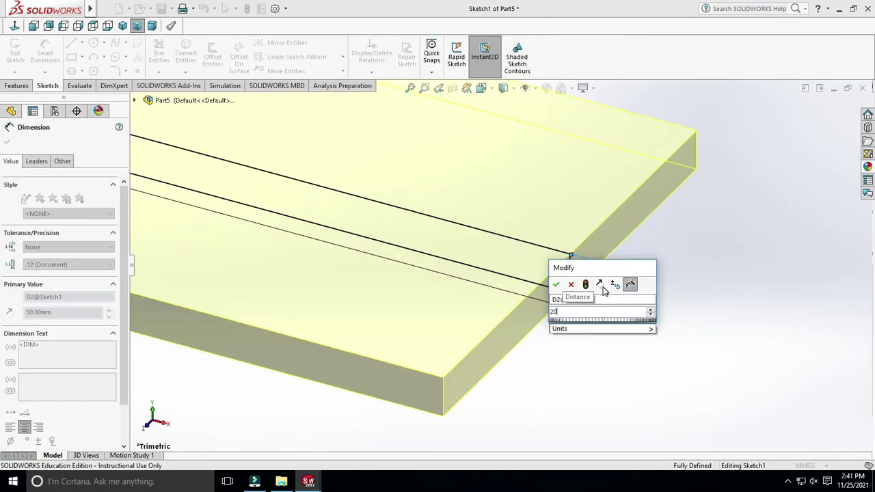
pyautogui.click(557, 285)
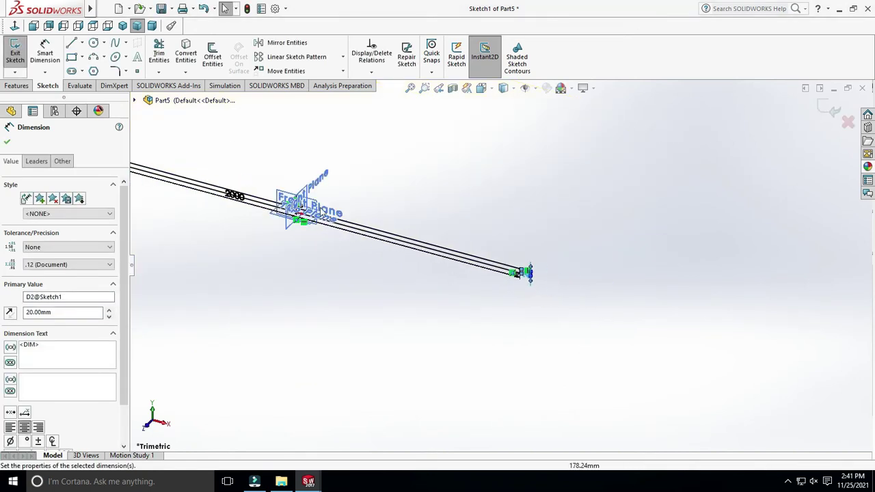
pyautogui.click(5, 144)
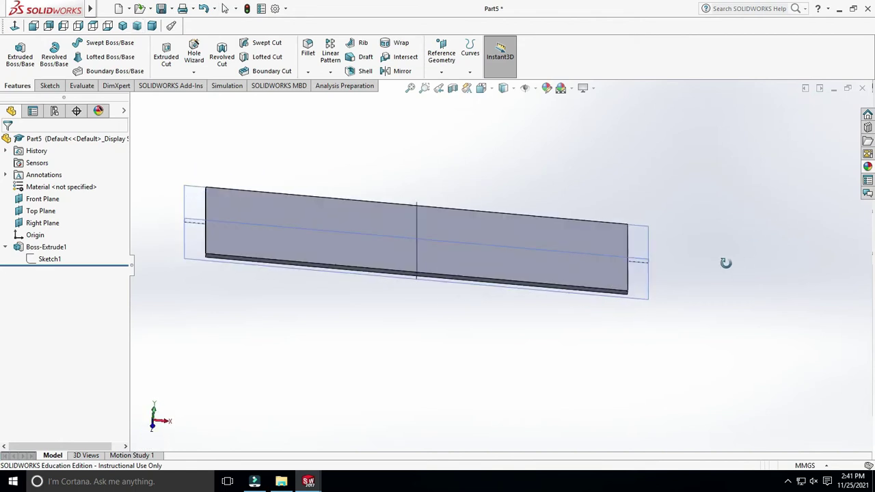
# - Start a sketch on the slab's top face and draw a corner rectangle along the upper long edge
pyautogui.click(487, 263)
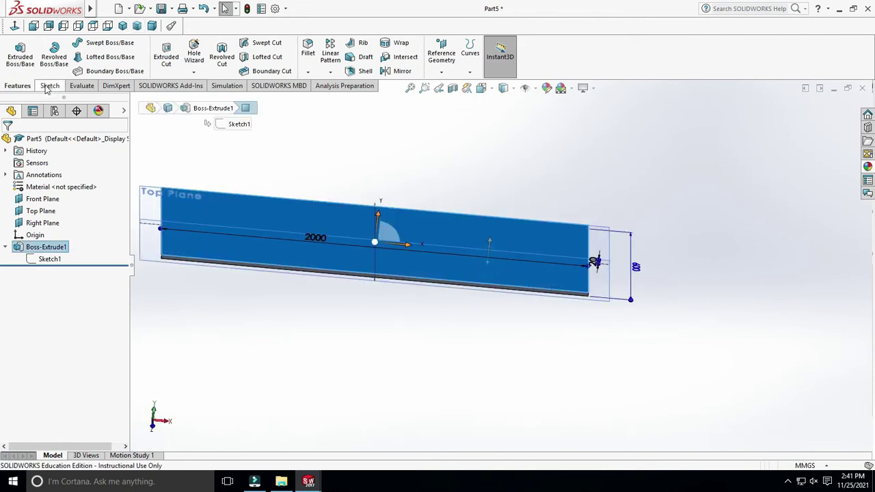
pyautogui.click(18, 52)
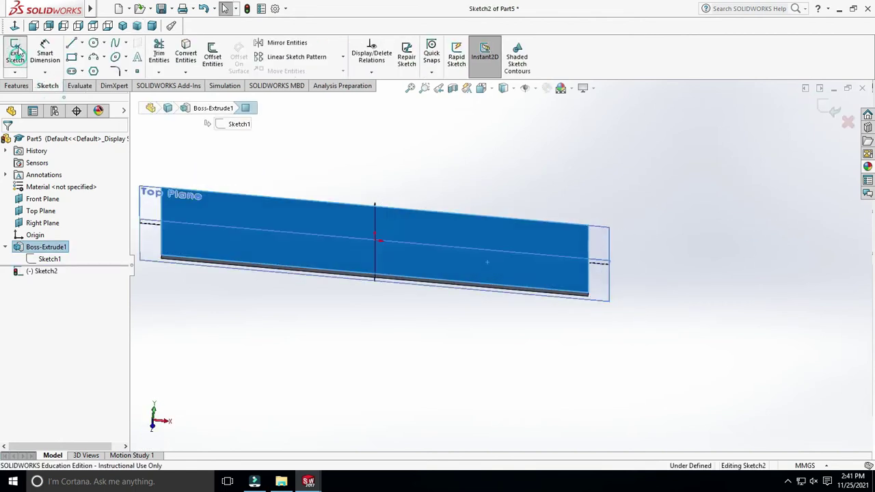
pyautogui.click(72, 58)
pyautogui.scroll(-3, 312, 231)
pyautogui.click(340, 213)
pyautogui.scroll(2, 680, 273)
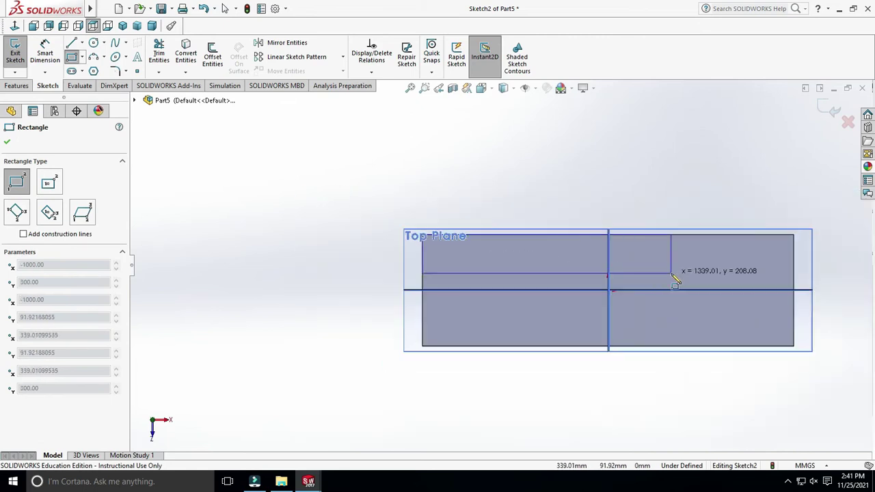
pyautogui.scroll(-2, 645, 245)
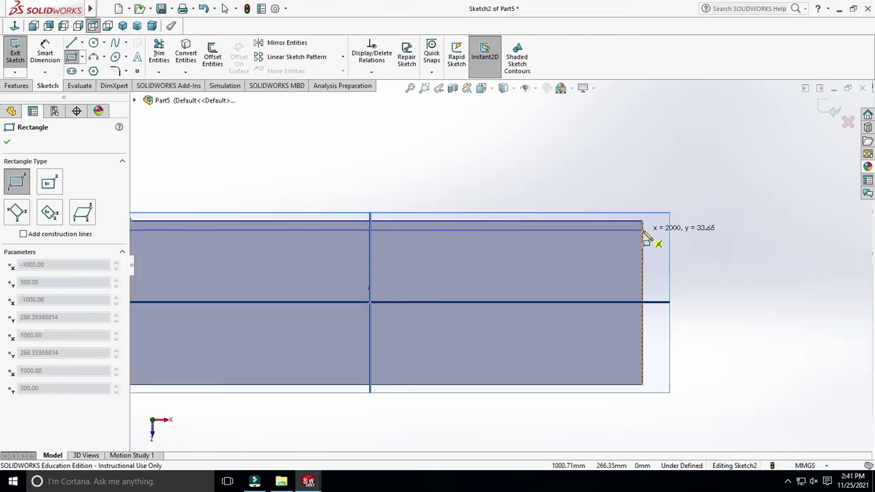
pyautogui.click(644, 234)
pyautogui.press('Escape')
pyautogui.scroll(-2, 616, 211)
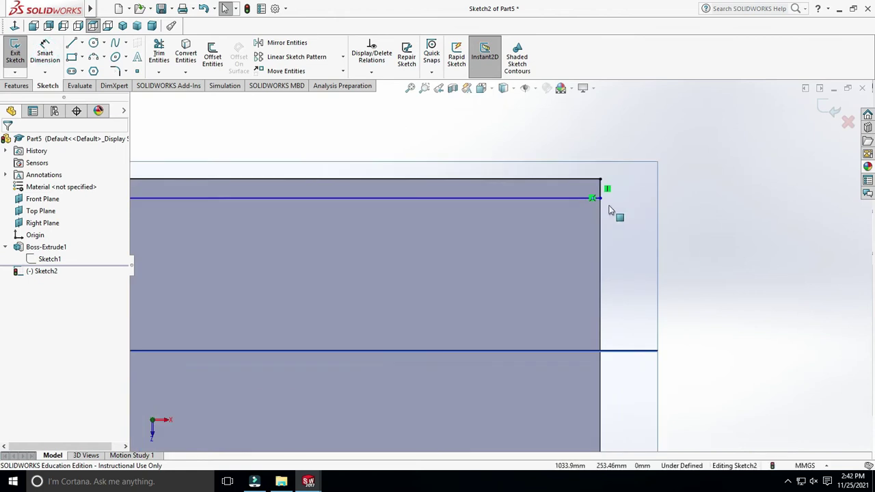
pyautogui.scroll(-2, 522, 192)
# - Dimension the upper strip's width at 50 mm
pyautogui.click(45, 53)
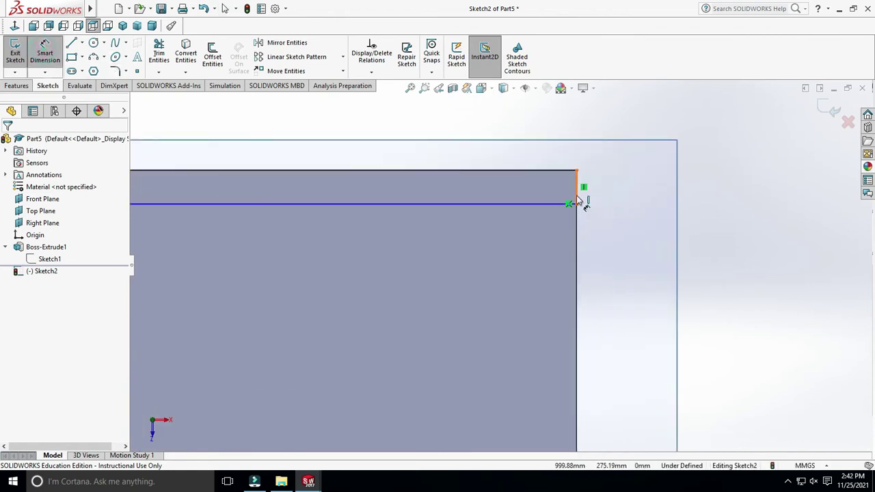
pyautogui.click(578, 202)
pyautogui.click(624, 203)
pyautogui.write('50')
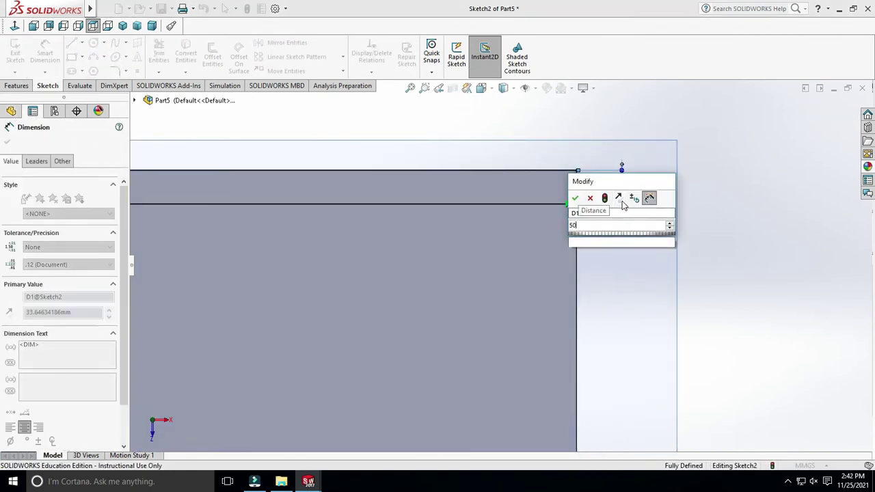
pyautogui.press('Return')
pyautogui.press('Escape')
pyautogui.scroll(3, 404, 251)
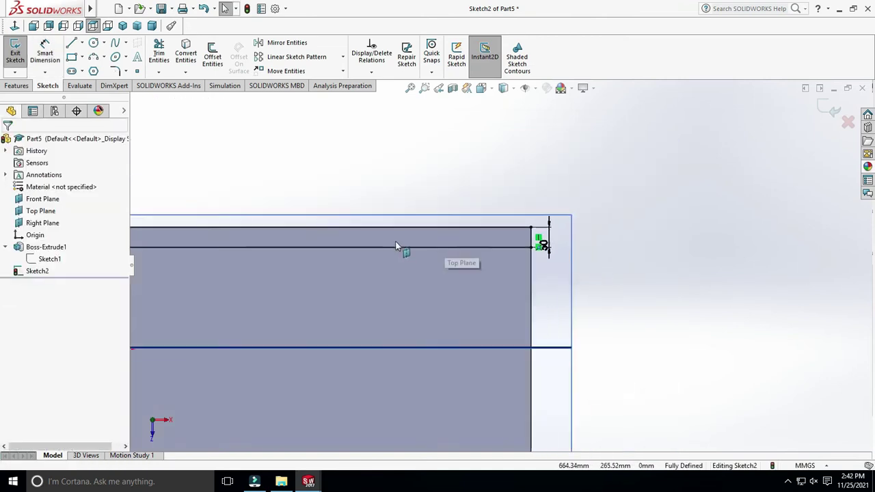
# - Draw a second corner rectangle along the lower long edge and dimension its width 50 mm
pyautogui.click(72, 57)
pyautogui.scroll(2, 225, 342)
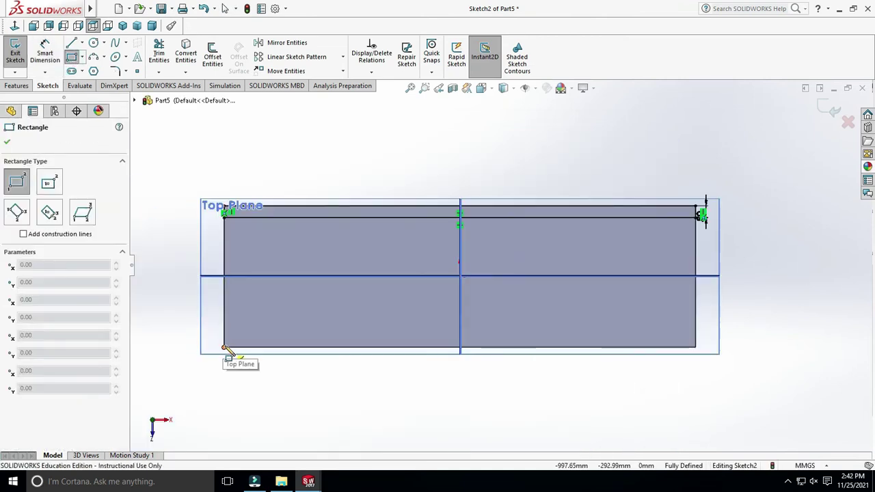
pyautogui.click(226, 349)
pyautogui.click(700, 216)
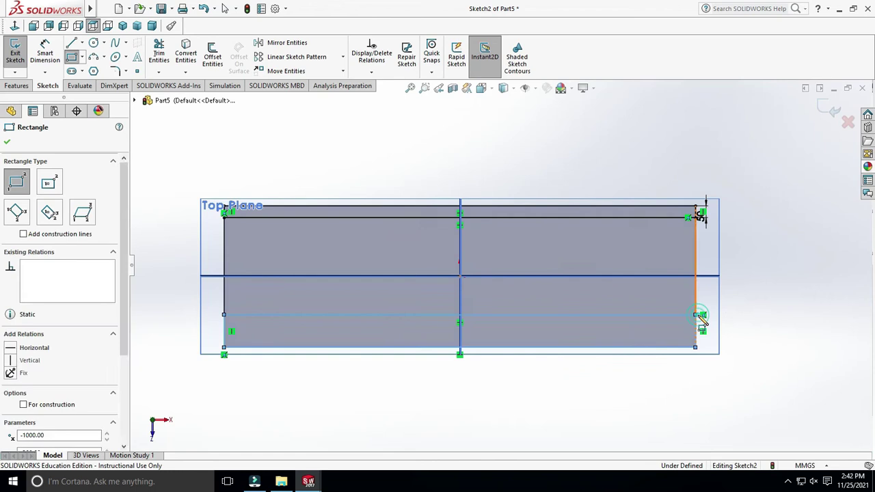
pyautogui.press('Escape')
pyautogui.click(697, 333)
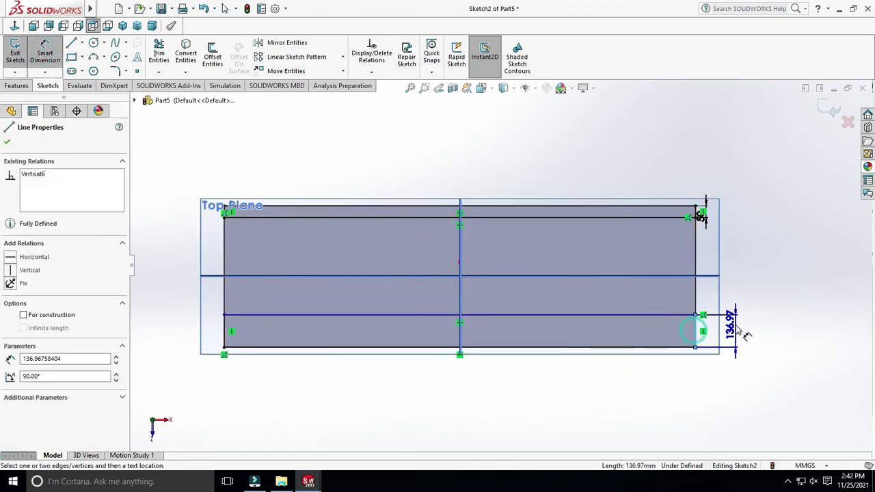
pyautogui.click(726, 331)
pyautogui.write('50')
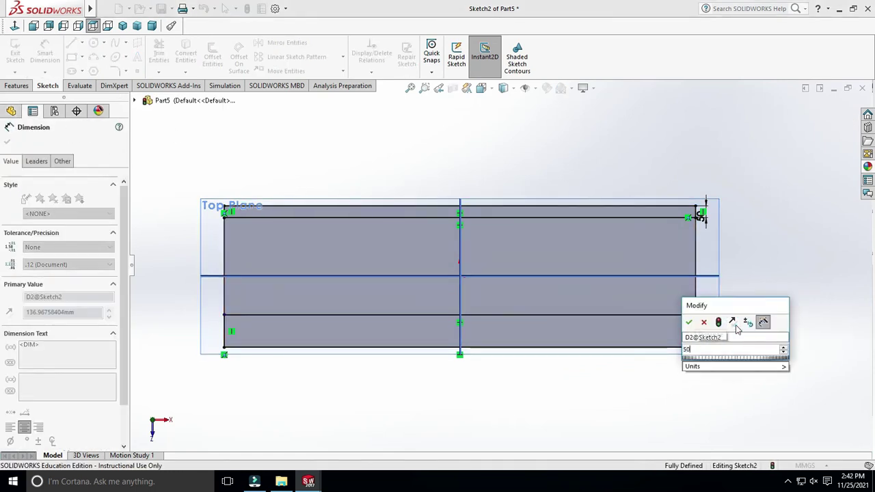
pyautogui.press('Return')
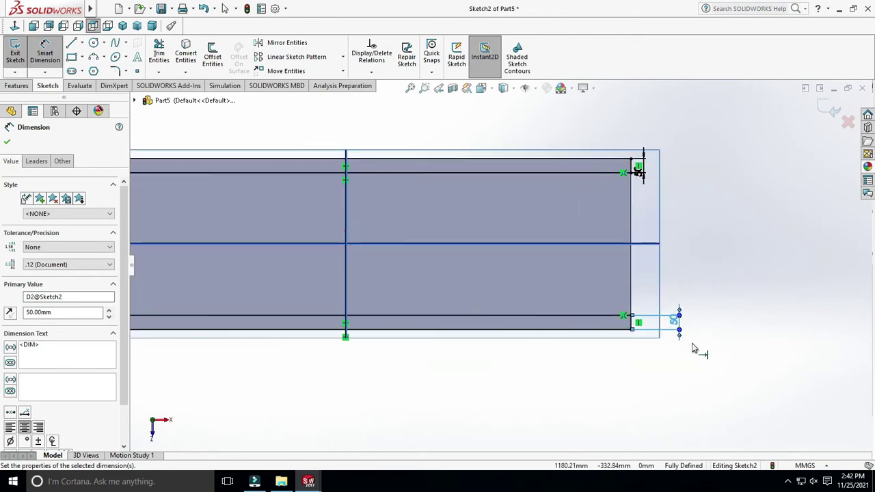
pyautogui.press('Escape')
pyautogui.scroll(-3, 597, 279)
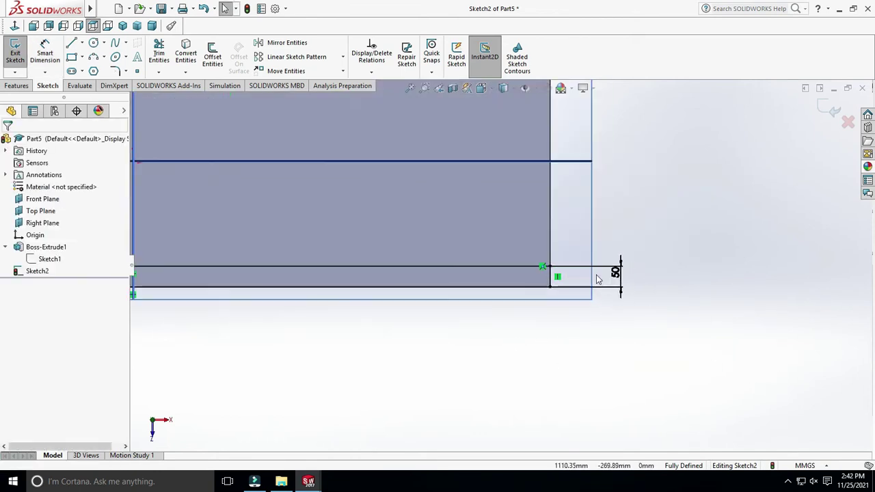
# - Change both strip width dimensions from 50 mm to 80 mm
pyautogui.doubleClick(617, 273)
pyautogui.write('80')
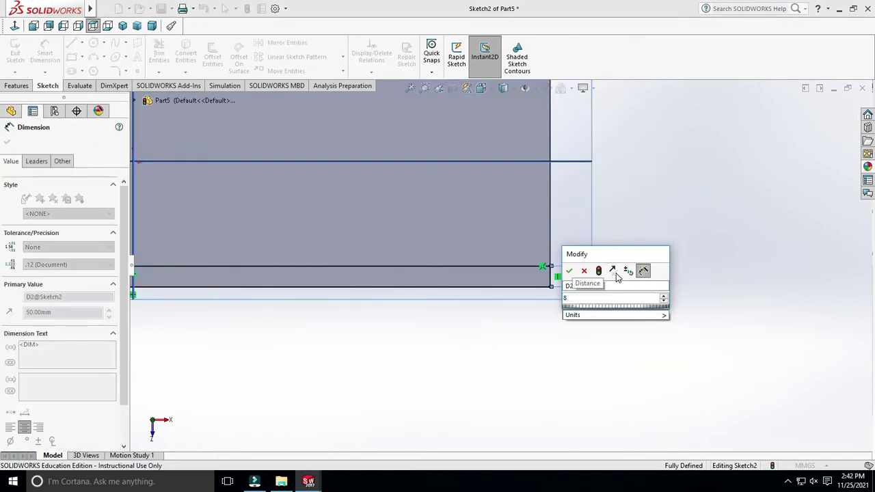
pyautogui.press('Return')
pyautogui.press('Escape')
pyautogui.scroll(-3, 542, 194)
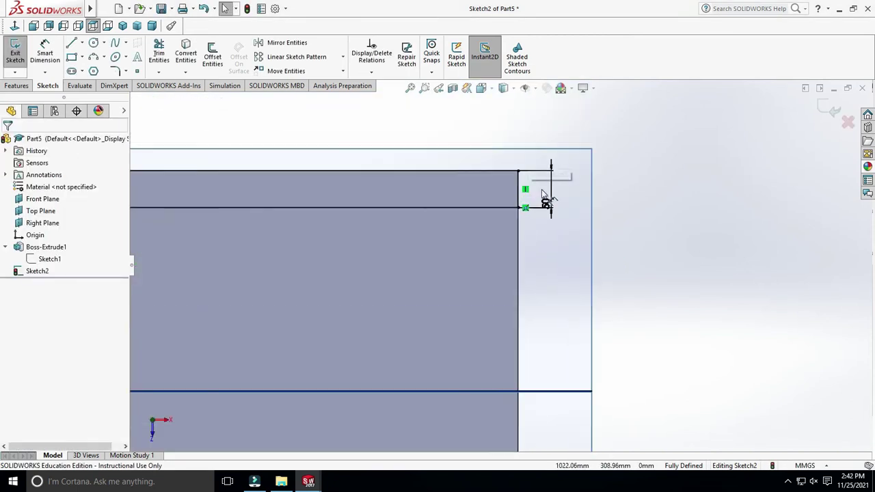
pyautogui.doubleClick(546, 203)
pyautogui.write('80')
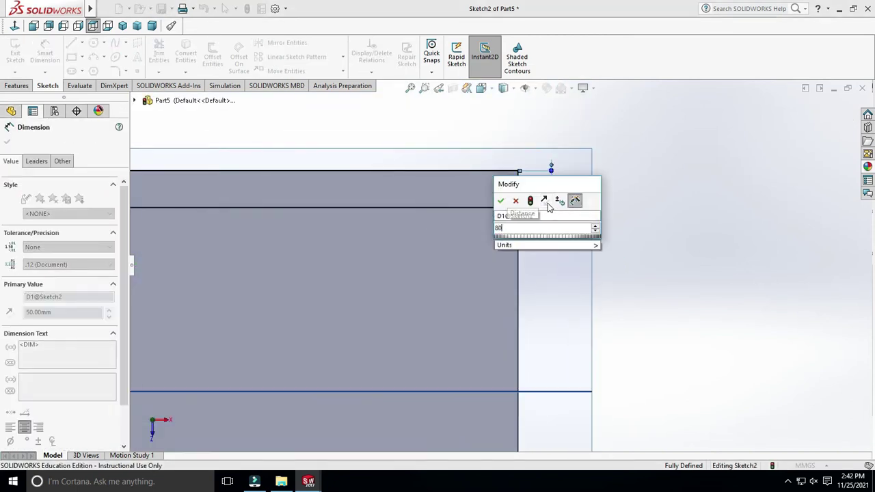
pyautogui.press('Return')
pyautogui.press('Escape')
pyautogui.scroll(1, 549, 207)
pyautogui.scroll(4, 517, 301)
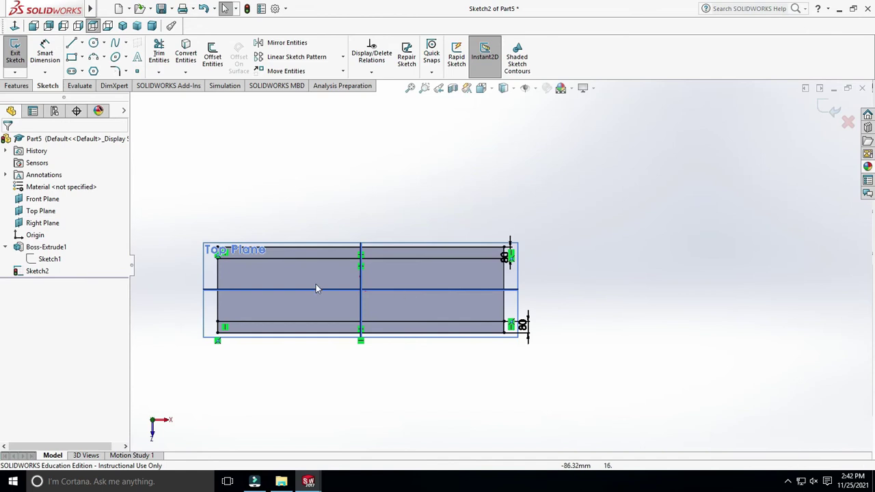
# - Extrude the two 80 mm strip outlines 2 mm high and view the part tilted in 3D
pyautogui.click(17, 85)
pyautogui.click(20, 55)
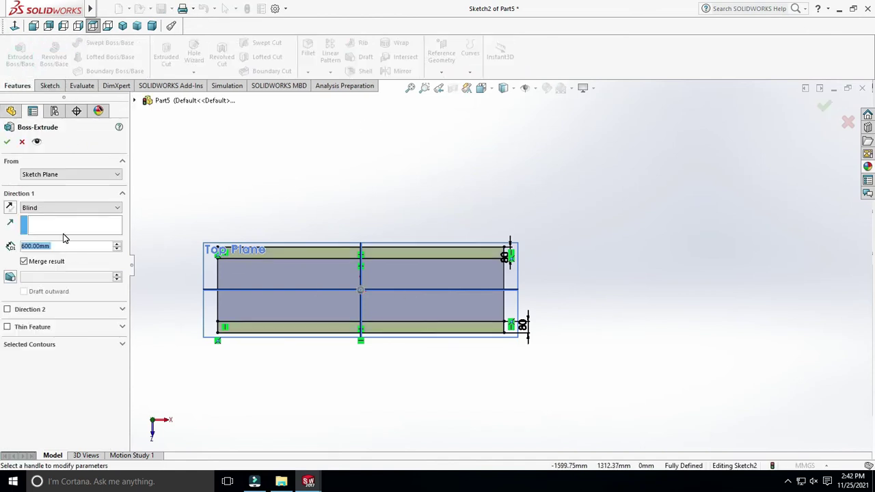
pyautogui.write('2')
pyautogui.press('Return')
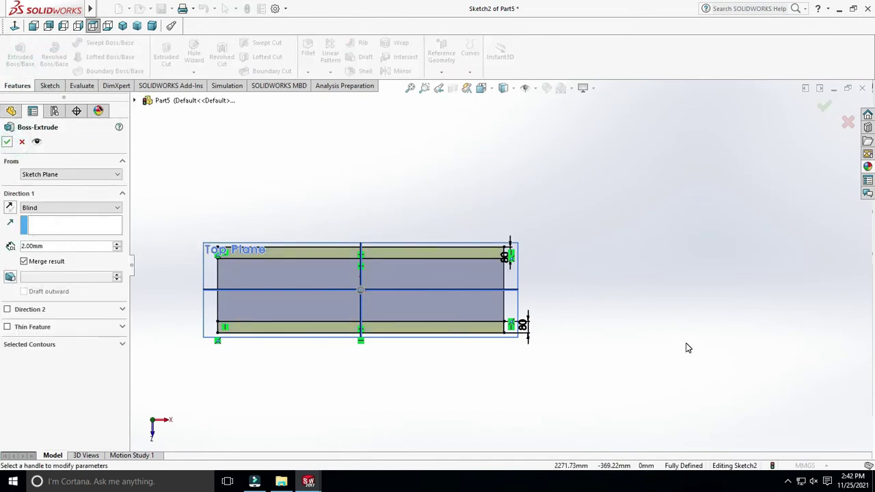
pyautogui.click(6, 142)
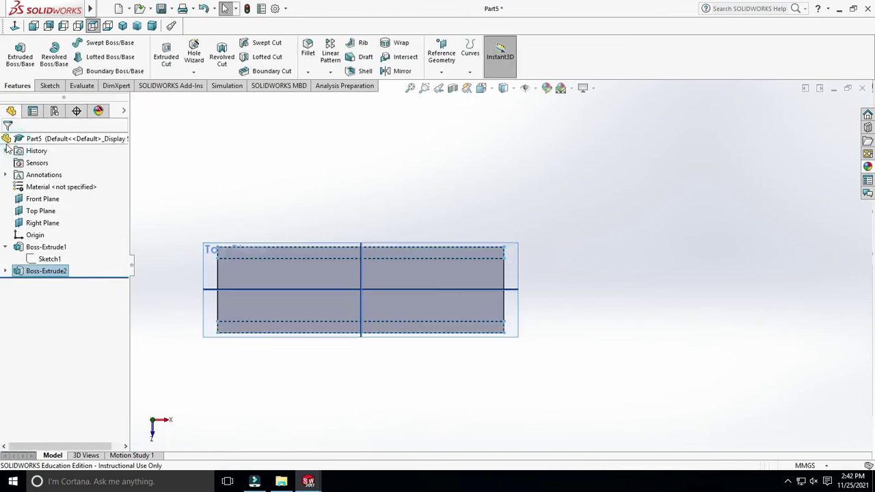
pyautogui.moveTo(578, 340); pyautogui.dragTo(498, 250, button='middle')
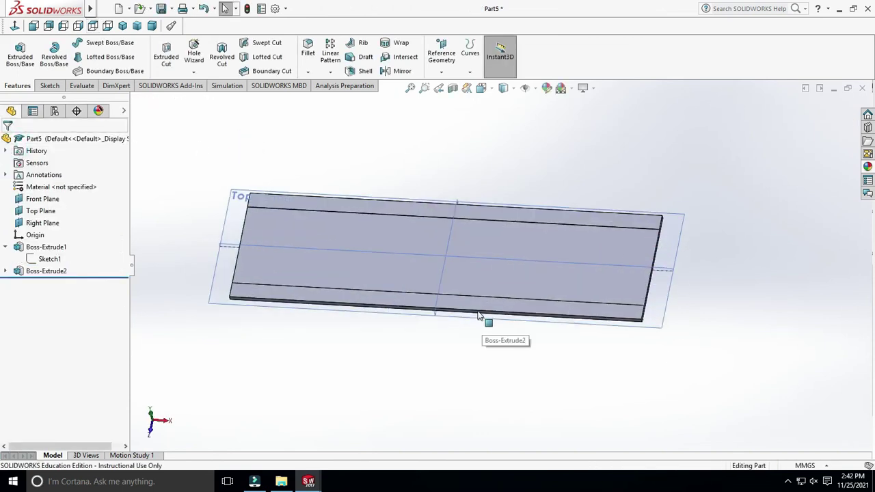
pyautogui.click(484, 308)
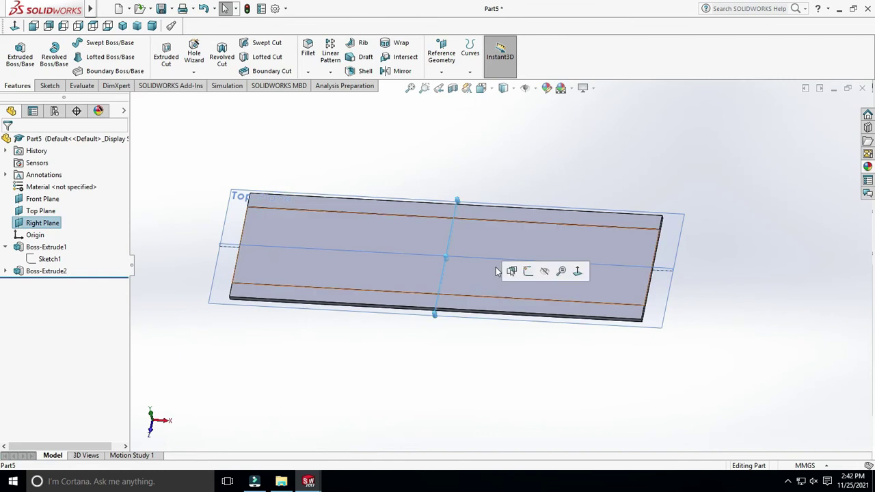
pyautogui.scroll(-2, 495, 327)
# - Apply the Miscellaneous grass appearance to the top faces of both outer strips
pyautogui.click(486, 316)
pyautogui.keyDown('ctrl'); pyautogui.click(526, 179); pyautogui.keyUp('ctrl')
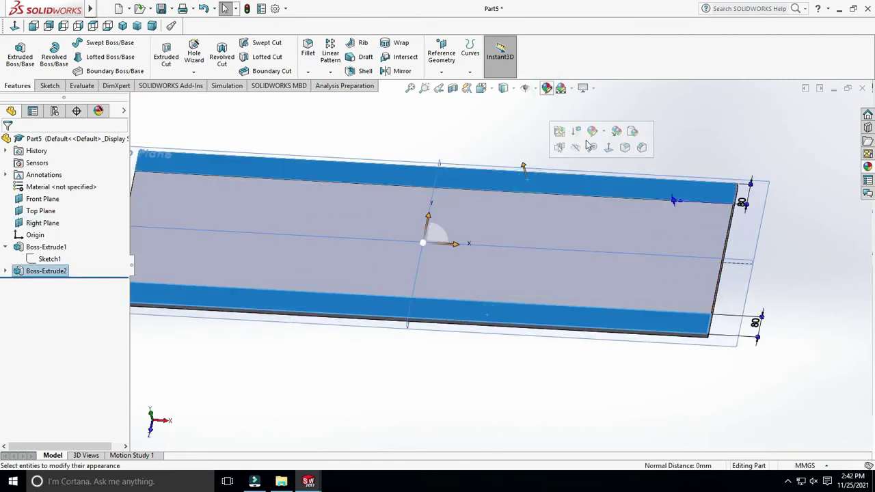
pyautogui.click(590, 146)
pyautogui.scroll(-3, 730, 164)
pyautogui.scroll(3, 726, 159)
pyautogui.click(717, 146)
pyautogui.scroll(-3, 745, 177)
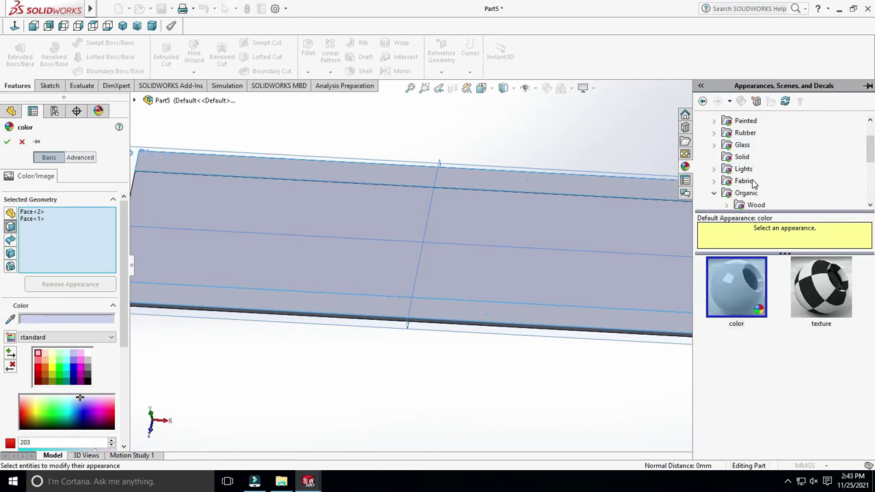
pyautogui.scroll(-3, 744, 197)
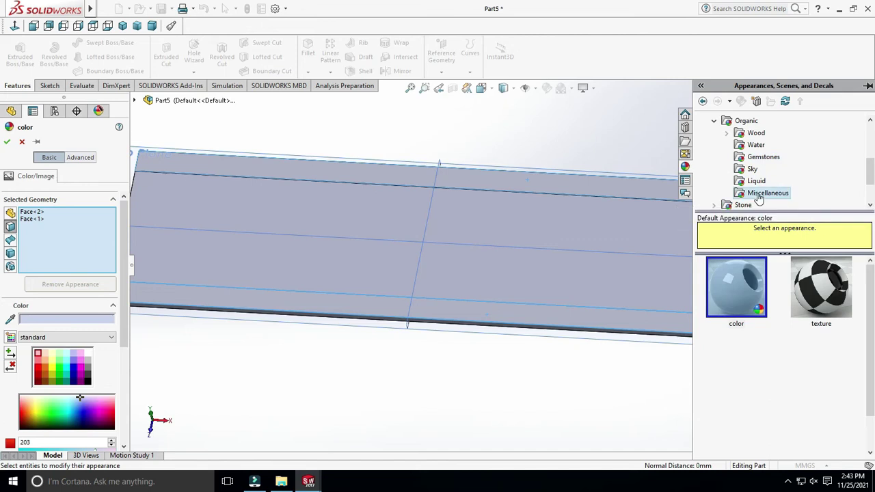
pyautogui.click(759, 195)
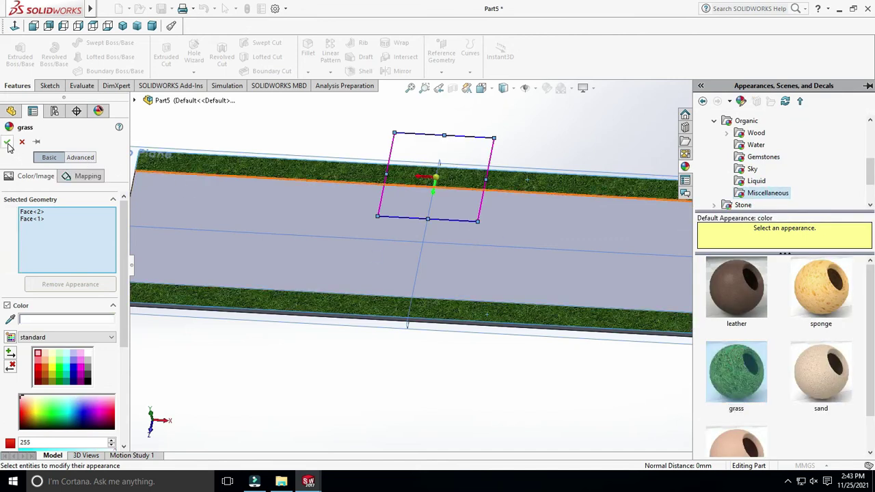
pyautogui.click(6, 141)
# - Try the sand appearance on the middle road's top face alone, then cancel it
pyautogui.scroll(-3, 427, 283)
pyautogui.scroll(5, 473, 293)
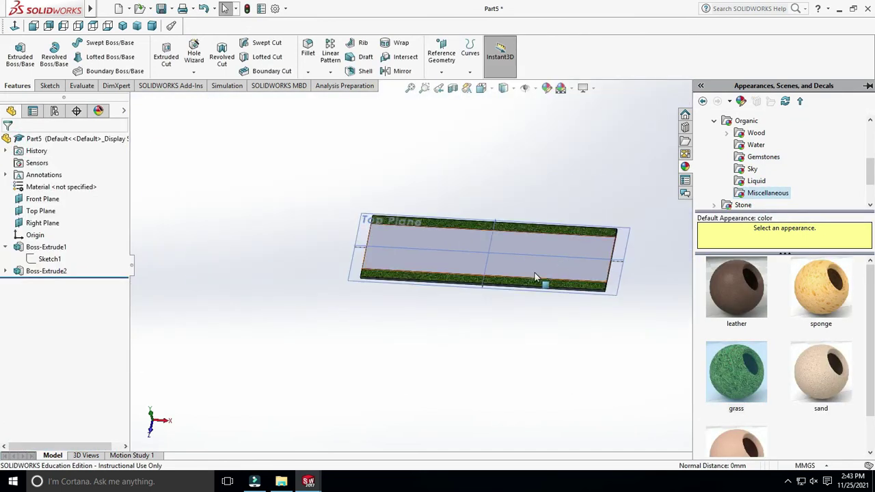
pyautogui.scroll(-3, 536, 277)
pyautogui.click(571, 262)
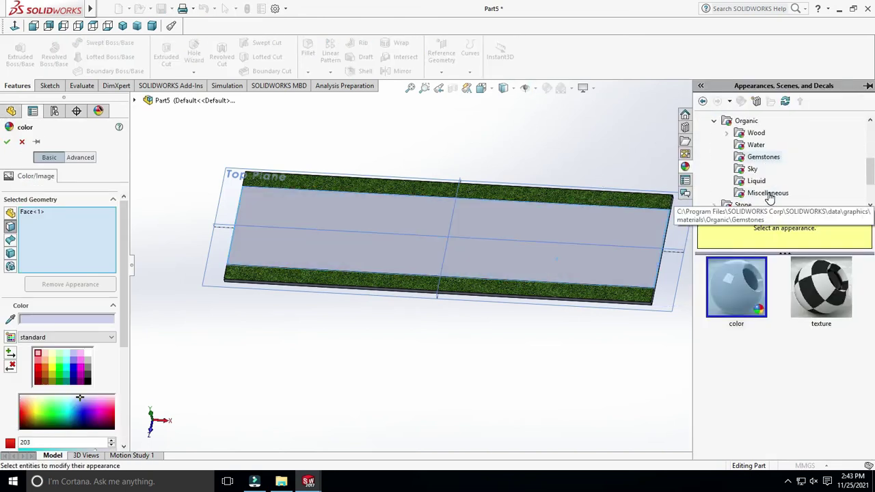
pyautogui.click(768, 193)
pyautogui.click(822, 350)
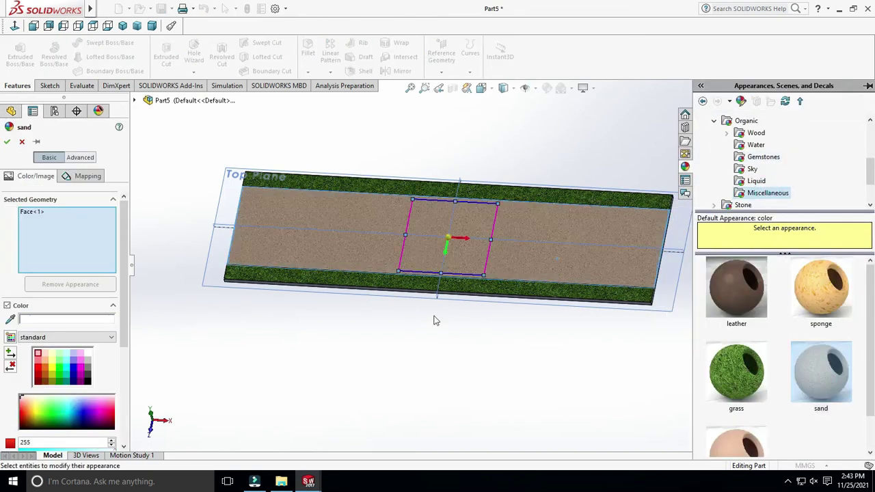
pyautogui.moveTo(533, 294); pyautogui.dragTo(457, 269, button='middle')
pyautogui.scroll(-3, 457, 268)
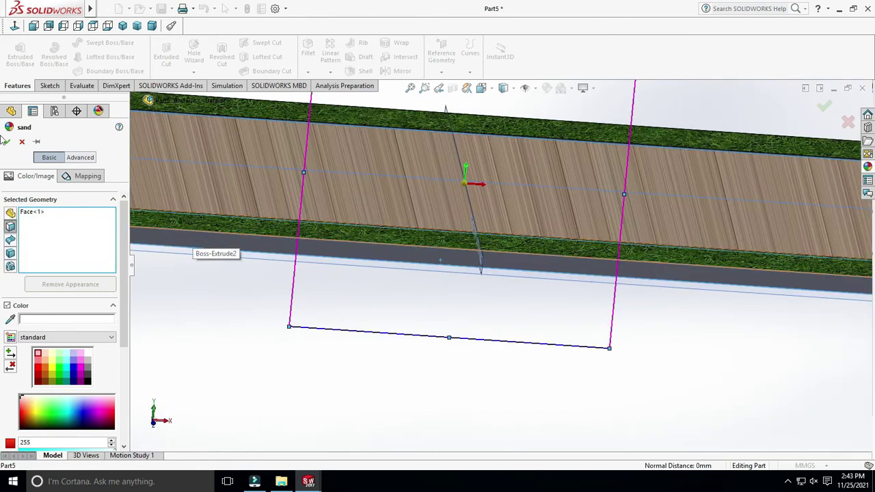
pyautogui.click(22, 143)
# - Apply the Organic > Miscellaneous sand appearance to the whole middle road strip, Boss-Extrude1
pyautogui.click(517, 242)
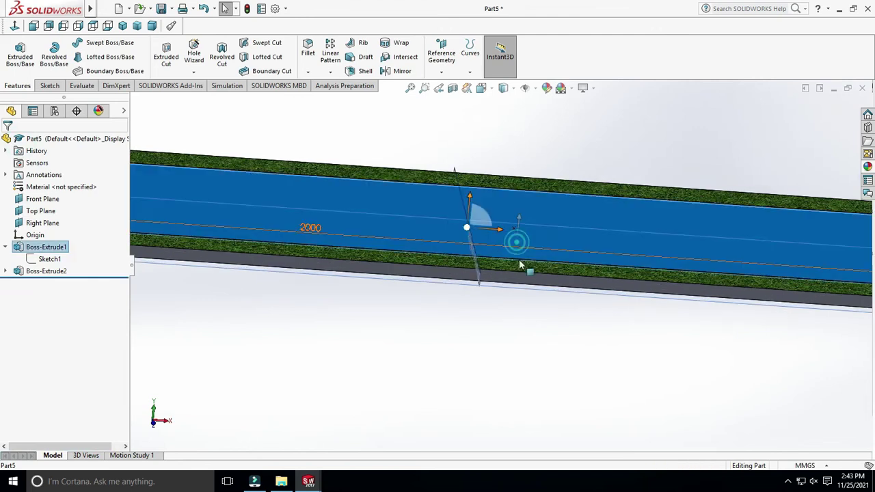
pyautogui.click(171, 289)
pyautogui.click(58, 247)
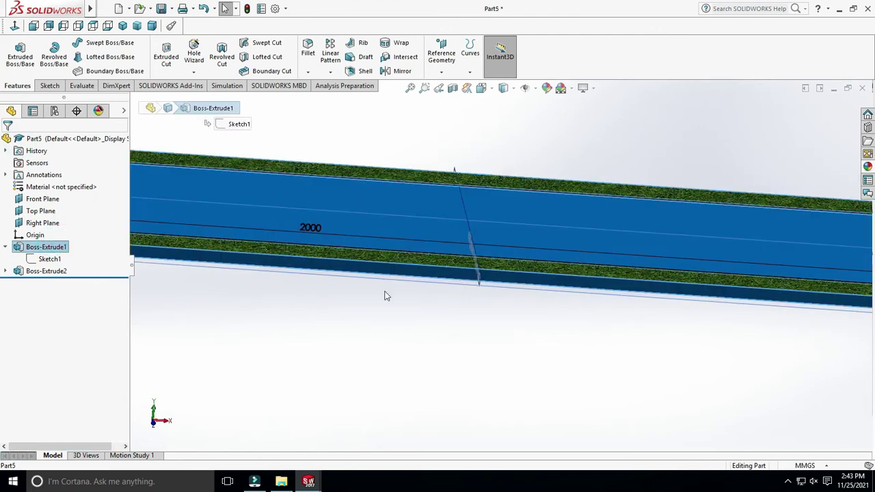
pyautogui.press('f')
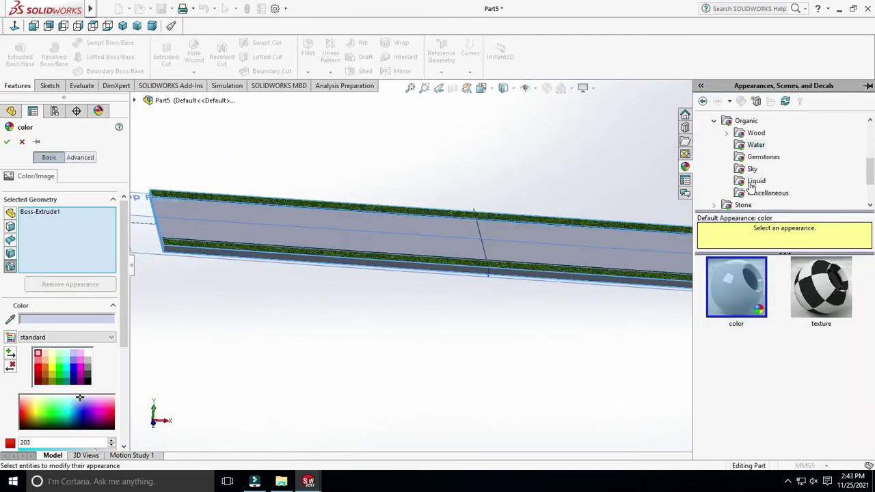
pyautogui.click(761, 157)
pyautogui.click(812, 363)
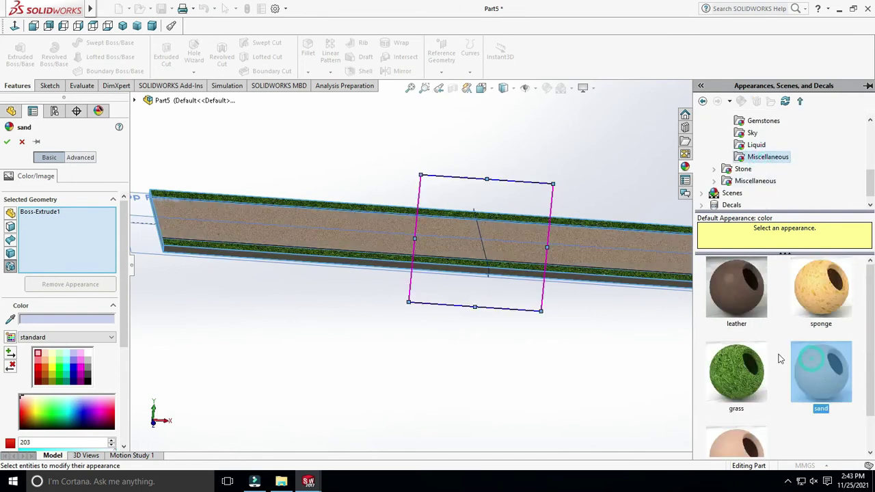
pyautogui.click(7, 142)
pyautogui.moveTo(329, 275); pyautogui.dragTo(446, 286, button='middle')
pyautogui.scroll(3, 446, 286)
pyautogui.moveTo(493, 199)
pyautogui.mouseDown(button='middle')
pyautogui.moveTo(530, 216)
pyautogui.moveTo(537, 208)
pyautogui.mouseUp(button='middle')
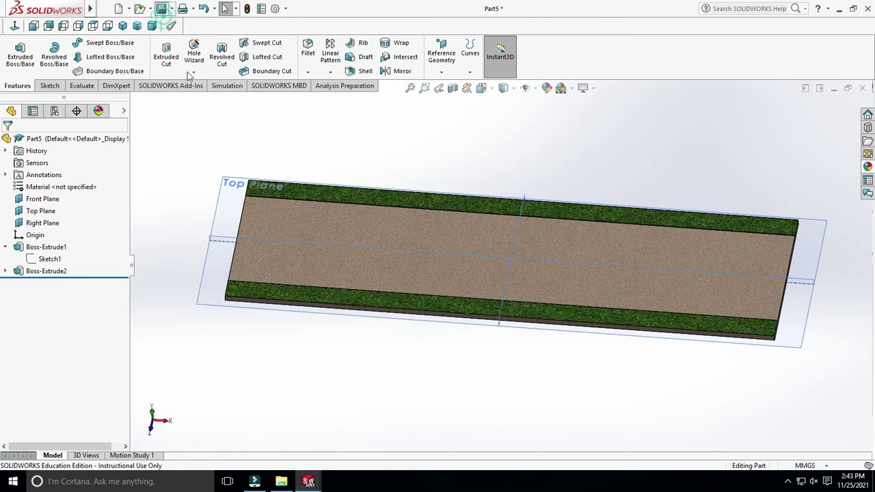
# - Save the part as 'way' and start a new document
pyautogui.hotkey('ctrl', 's')
pyautogui.write('way')
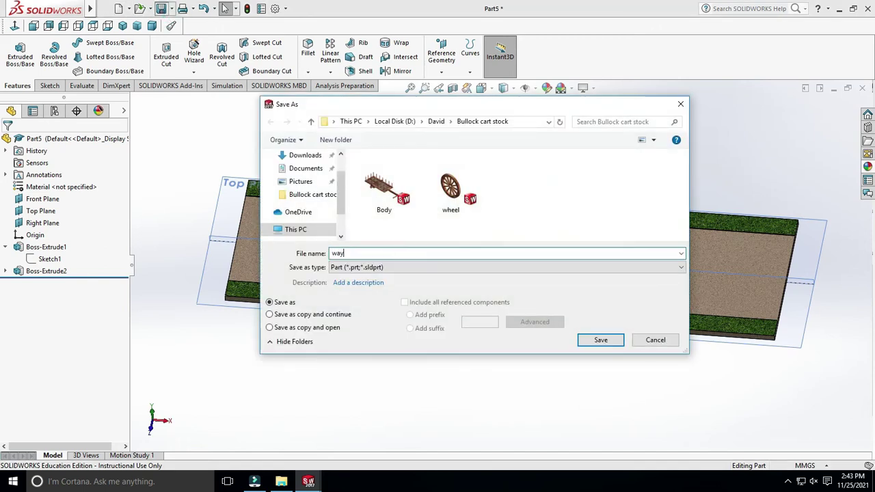
pyautogui.press('Return')
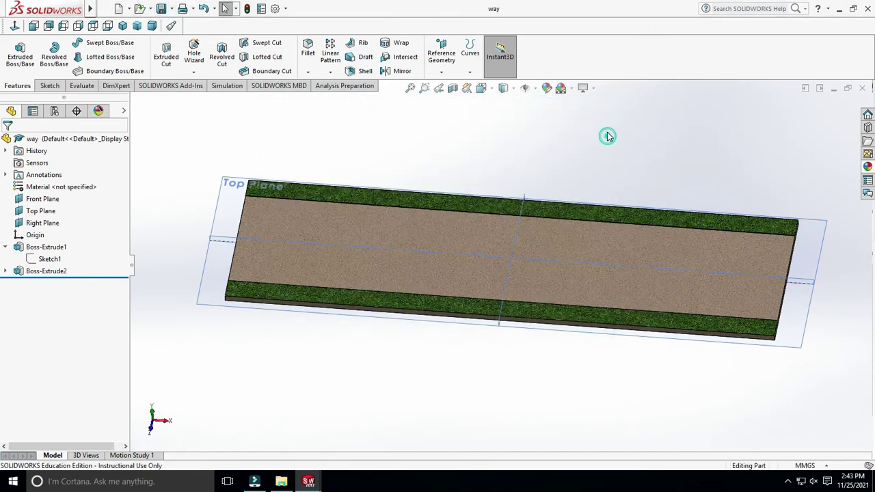
pyautogui.click(118, 8)
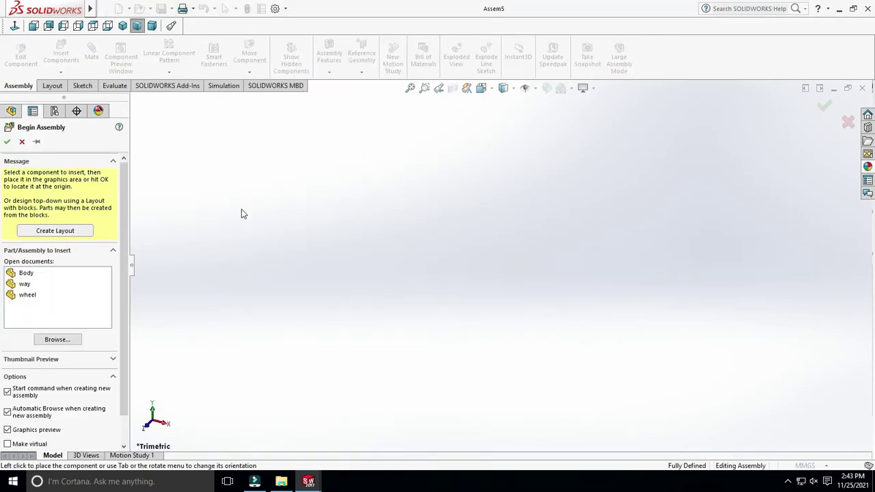
# - Insert the cart Body and the wheel from open documents into new assembly Assem5
pyautogui.click(28, 273)
pyautogui.click(30, 295)
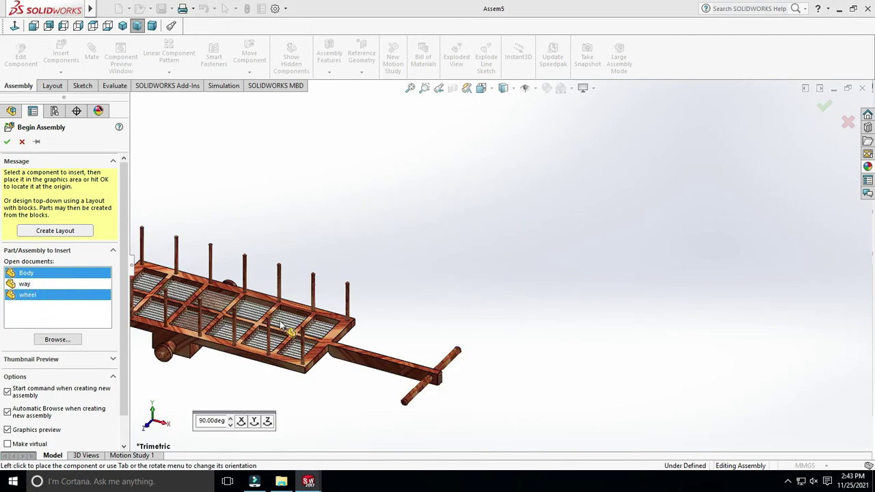
pyautogui.click(406, 316)
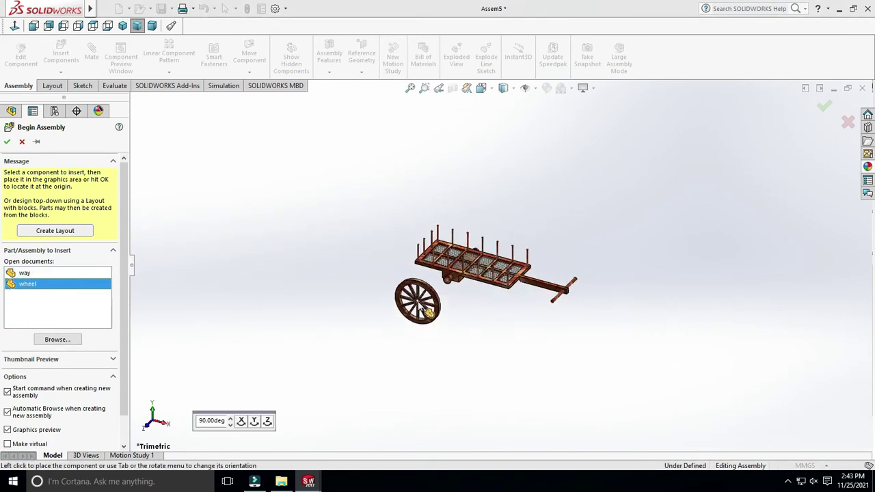
pyautogui.scroll(-3, 442, 295)
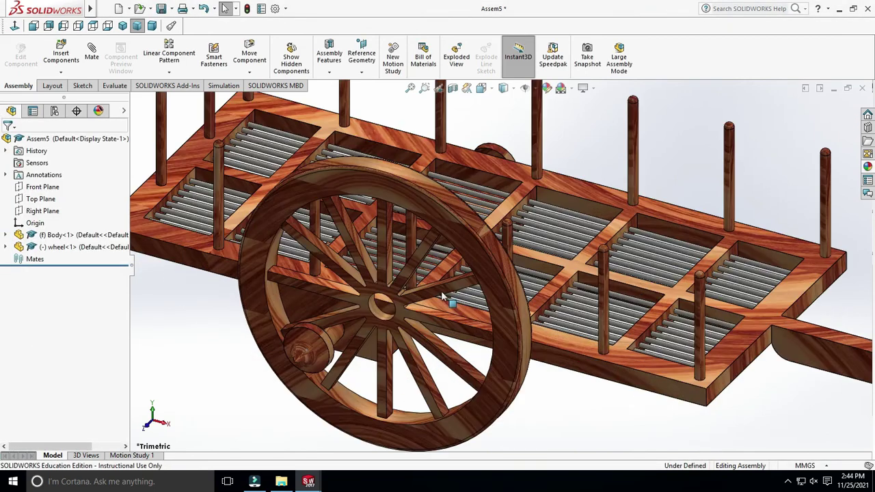
# - Mate the wheel's hub hole concentric with the cart's axle
pyautogui.scroll(-4, 384, 317)
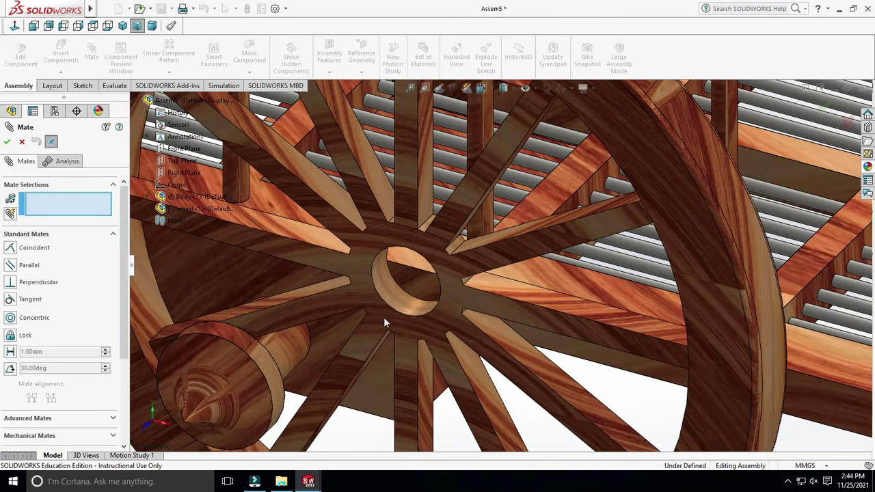
pyautogui.click(402, 309)
pyautogui.click(303, 357)
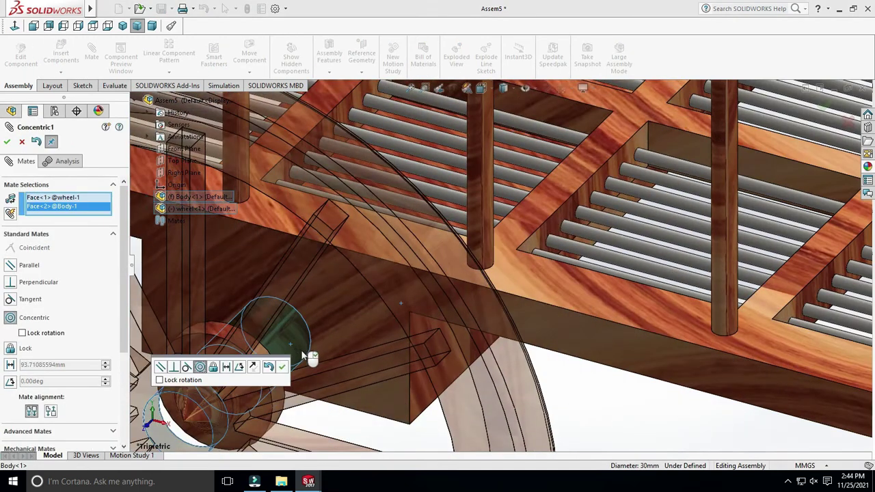
pyautogui.click(284, 368)
pyautogui.scroll(3, 308, 397)
# - Mate the wheel's side face coincident with the body face so it sits flush
pyautogui.click(328, 383)
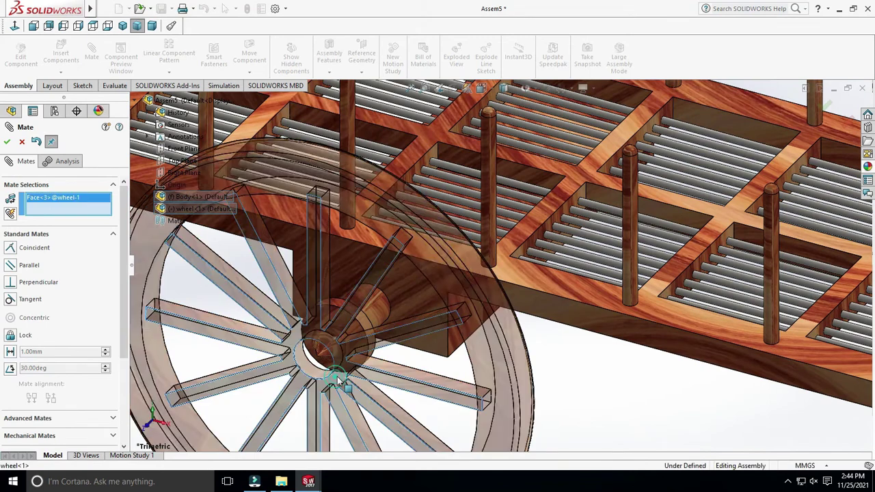
pyautogui.scroll(5, 411, 383)
pyautogui.moveTo(497, 377); pyautogui.dragTo(548, 402, button='middle')
pyautogui.scroll(-5, 533, 328)
pyautogui.moveTo(519, 253); pyautogui.dragTo(511, 167, button='middle')
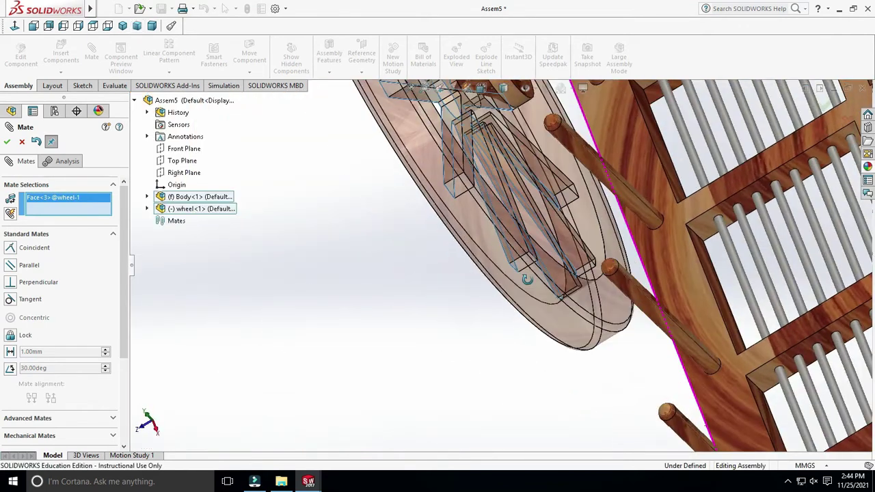
pyautogui.scroll(-3, 511, 172)
pyautogui.click(481, 180)
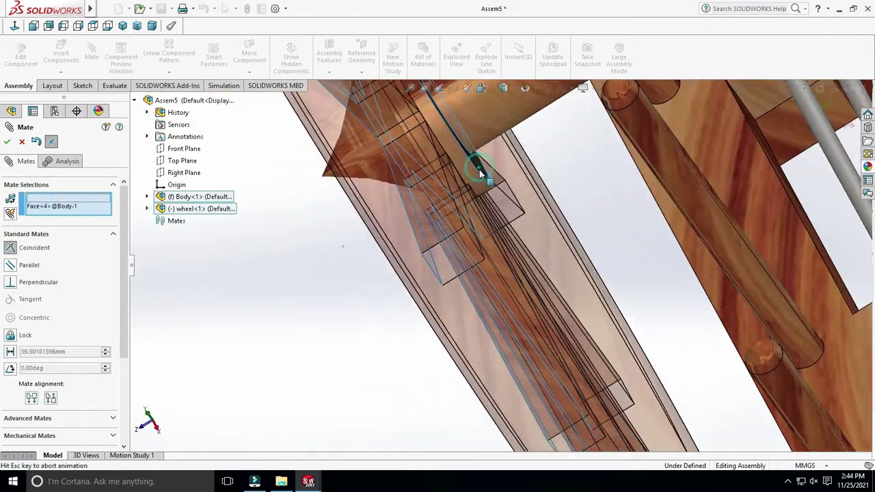
pyautogui.click(616, 160)
pyautogui.scroll(3, 541, 254)
pyautogui.scroll(3, 541, 254)
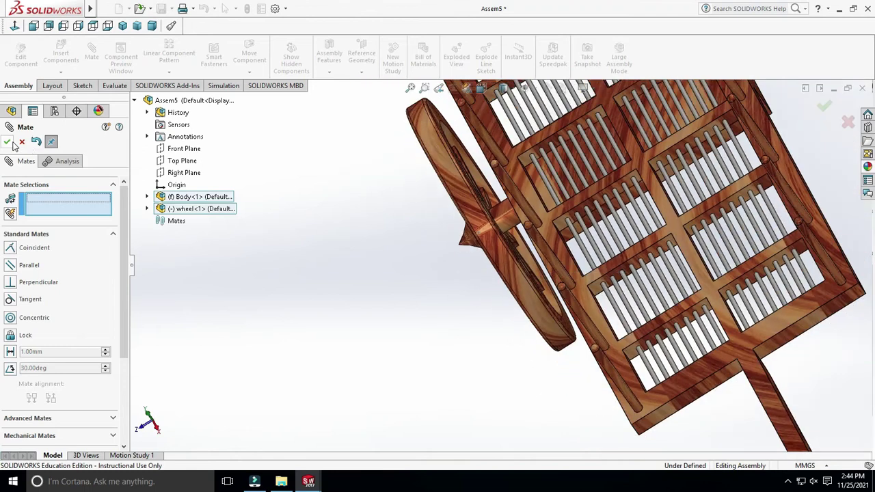
pyautogui.click(7, 141)
pyautogui.moveTo(308, 254)
pyautogui.mouseDown(button='middle')
pyautogui.moveTo(564, 228)
pyautogui.moveTo(576, 303)
pyautogui.moveTo(540, 328)
pyautogui.mouseUp(button='middle')
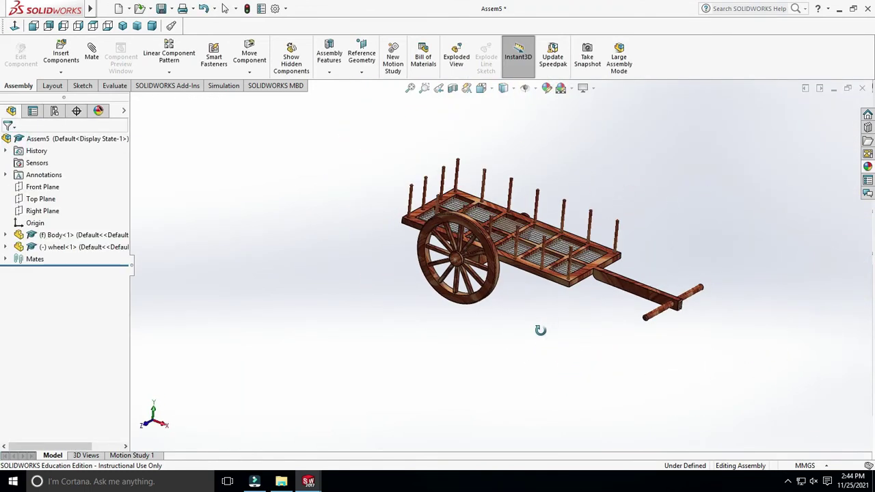
# - Mirror wheel-1 across Body's Front Plane to create the second wheel
pyautogui.click(169, 72)
pyautogui.click(183, 165)
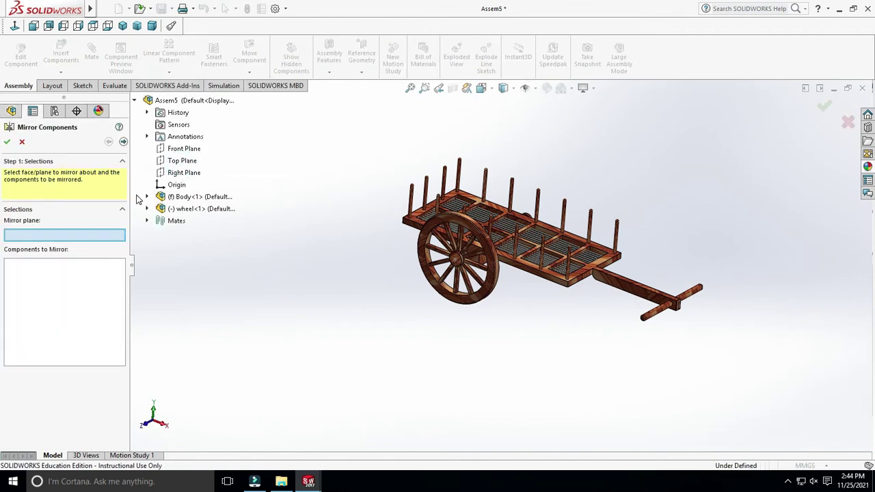
pyautogui.click(146, 198)
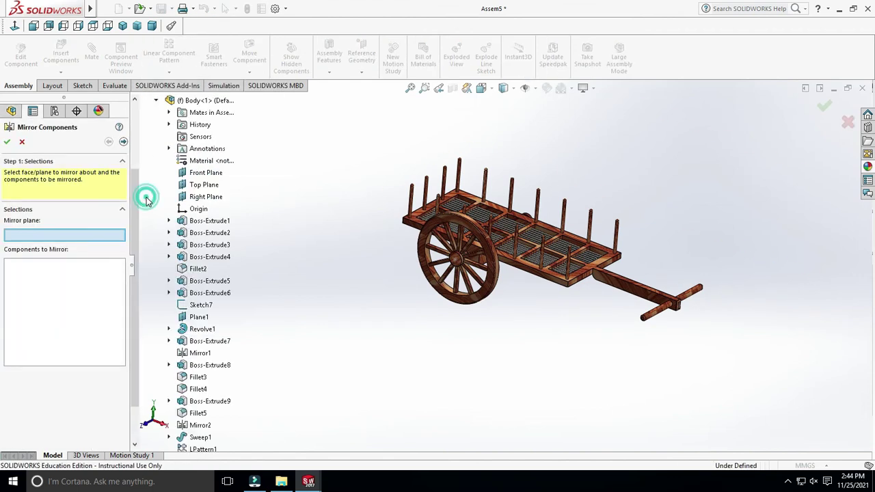
pyautogui.click(205, 172)
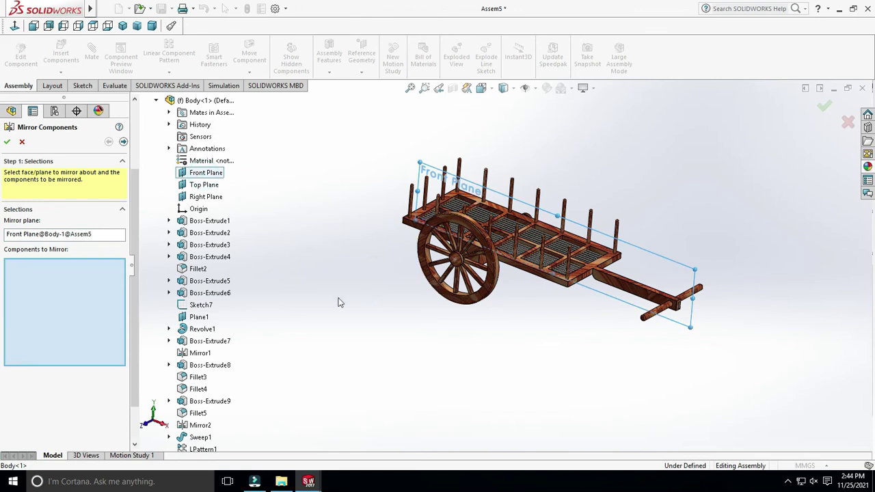
pyautogui.scroll(-3, 476, 289)
pyautogui.click(451, 262)
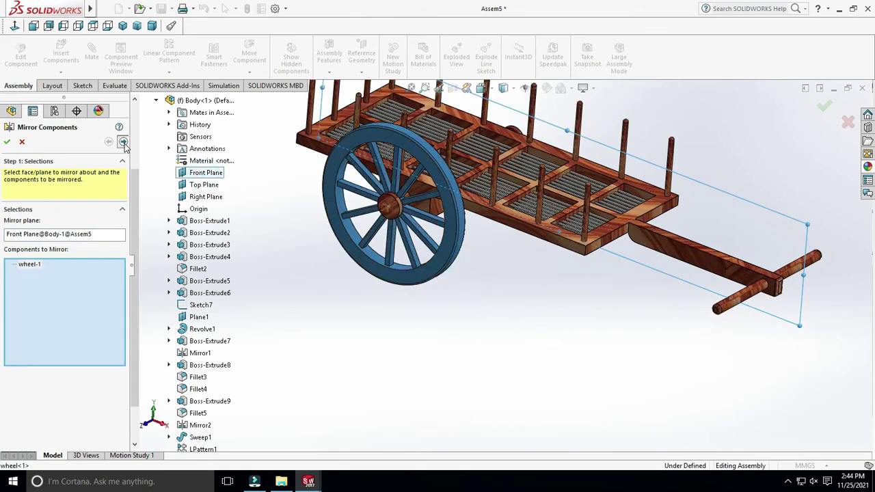
pyautogui.click(124, 142)
pyautogui.click(7, 142)
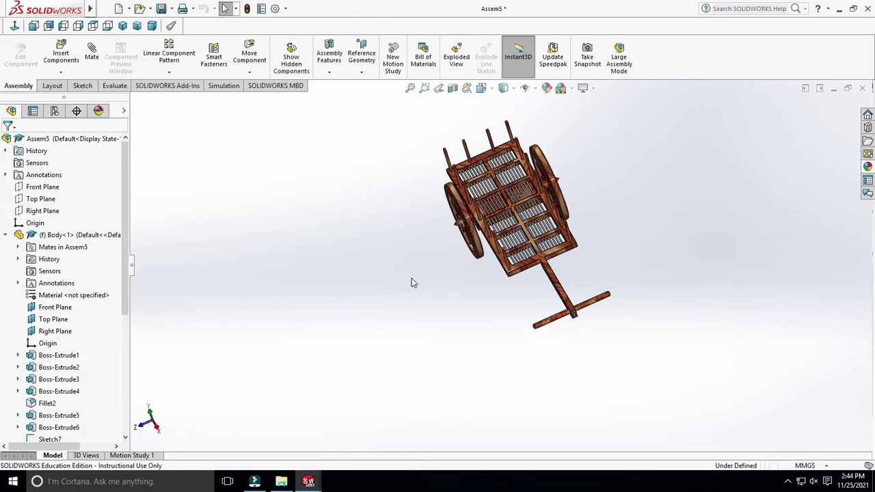
# - Apply the plain Backdrop scene and begin inserting another component
pyautogui.click(572, 89)
pyautogui.click(586, 130)
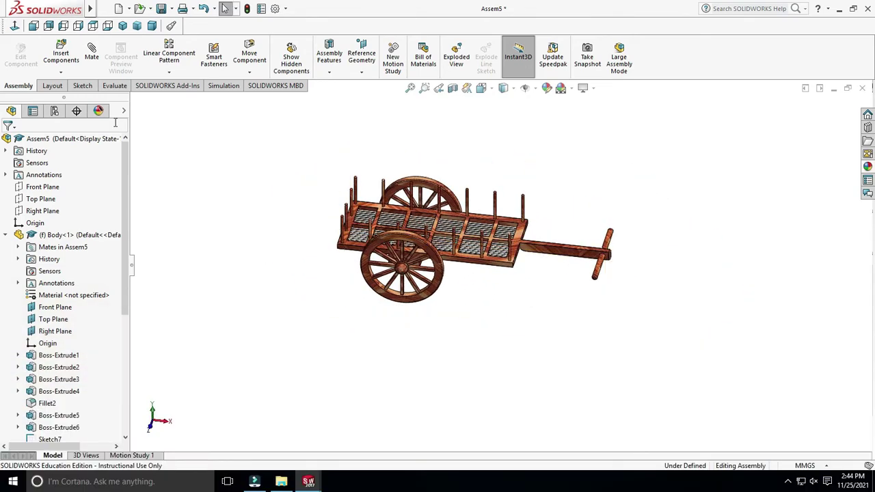
pyautogui.click(63, 53)
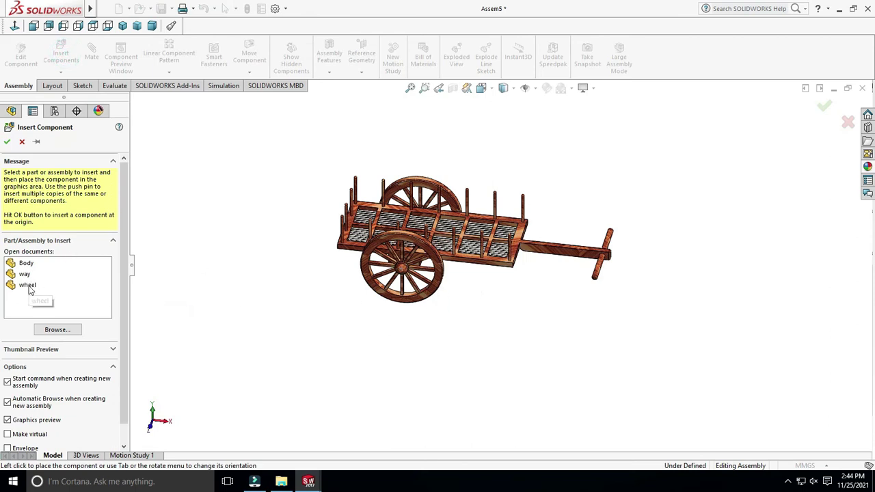
# - Insert the way road part below the cart and fix it in place
pyautogui.click(27, 285)
pyautogui.click(25, 274)
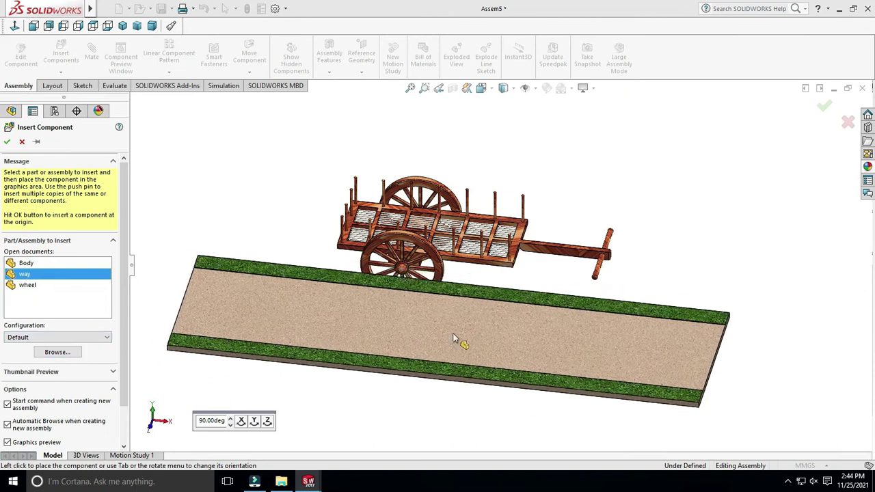
pyautogui.click(489, 354)
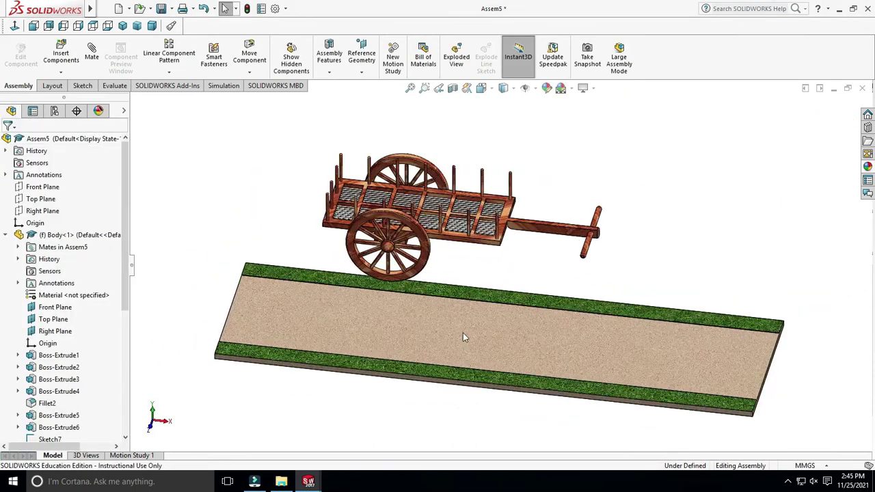
pyautogui.rightClick(492, 357)
pyautogui.click(512, 244)
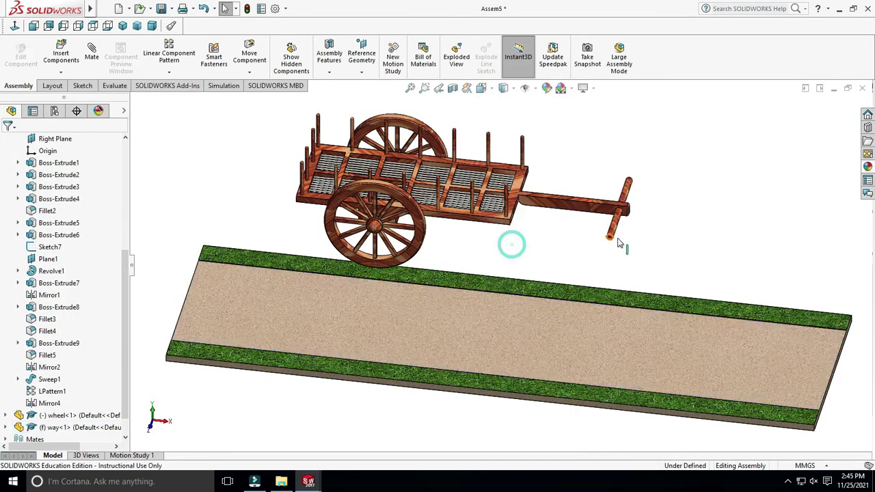
# - Drag the front wheel to test that it spins on the axle
pyautogui.scroll(4, 619, 242)
pyautogui.scroll(-3, 547, 246)
pyautogui.scroll(-3, 546, 238)
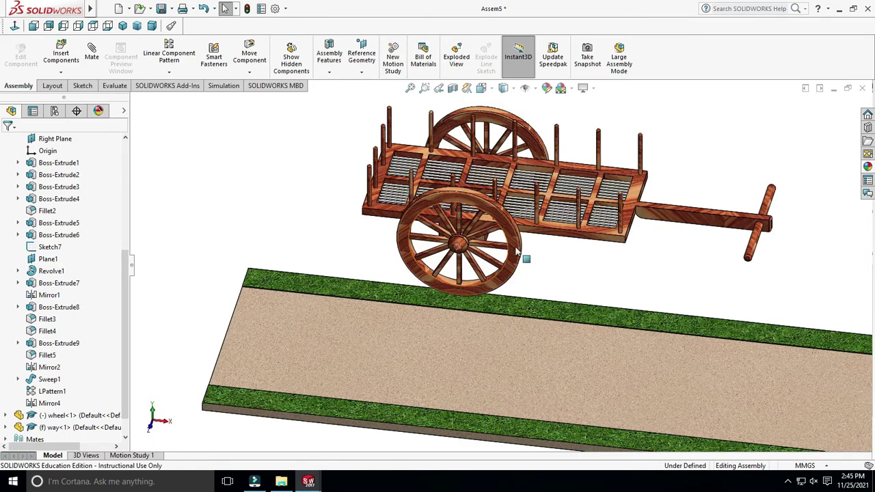
pyautogui.moveTo(517, 253); pyautogui.dragTo(540, 236)
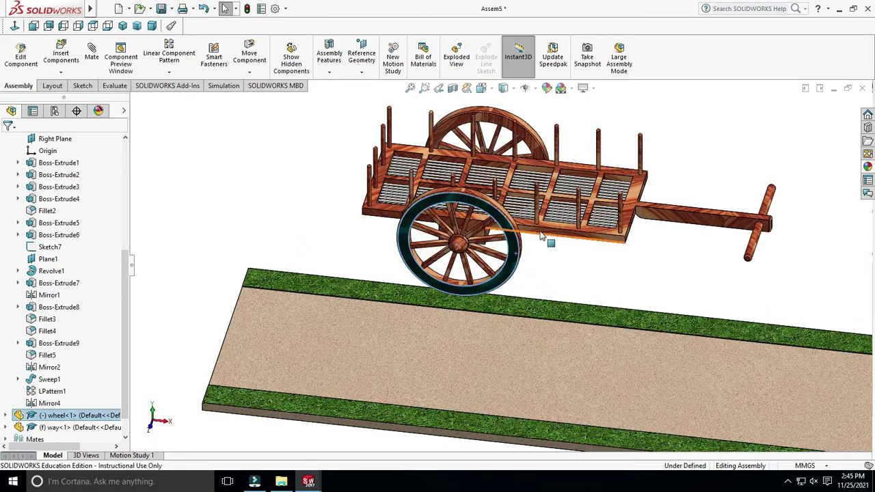
pyautogui.click(552, 267)
pyautogui.scroll(3, 561, 294)
pyautogui.scroll(-3, 512, 273)
pyautogui.moveTo(512, 274); pyautogui.dragTo(449, 293)
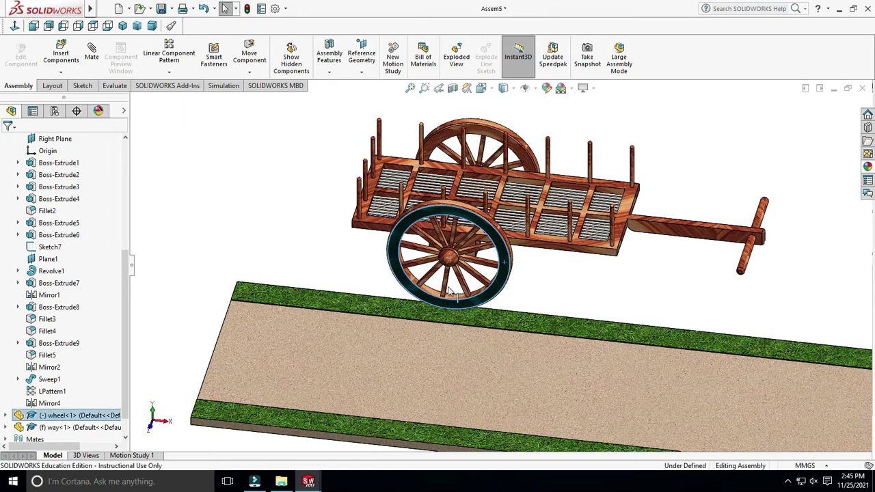
# - Set the cart Body to Float and slide it leftward along the road
pyautogui.rightClick(556, 253)
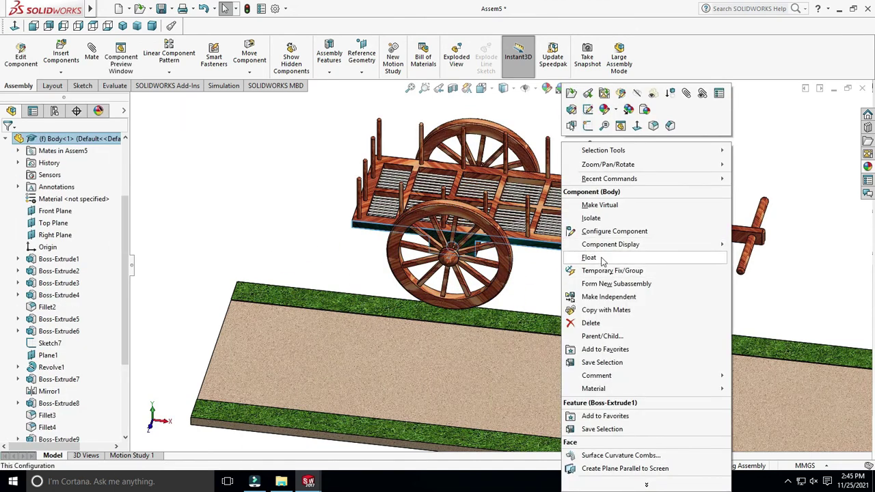
pyautogui.click(589, 257)
pyautogui.scroll(3, 552, 262)
pyautogui.scroll(2, 553, 262)
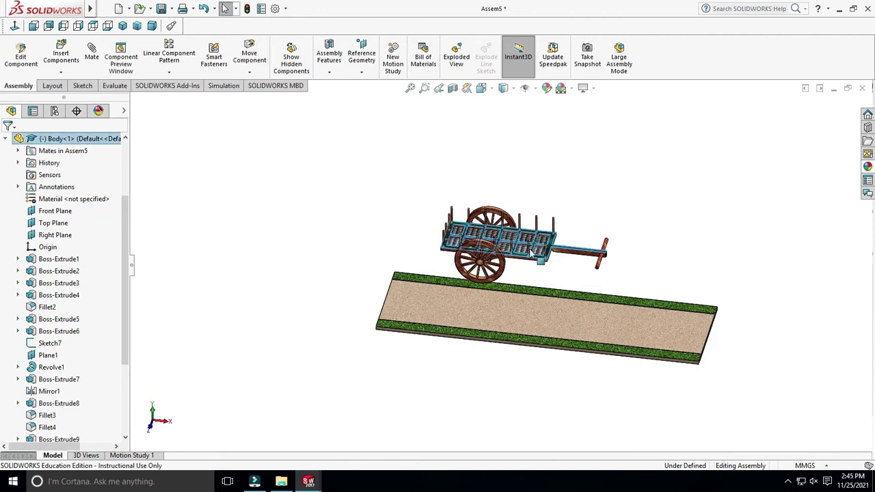
pyautogui.moveTo(530, 255); pyautogui.dragTo(385, 244)
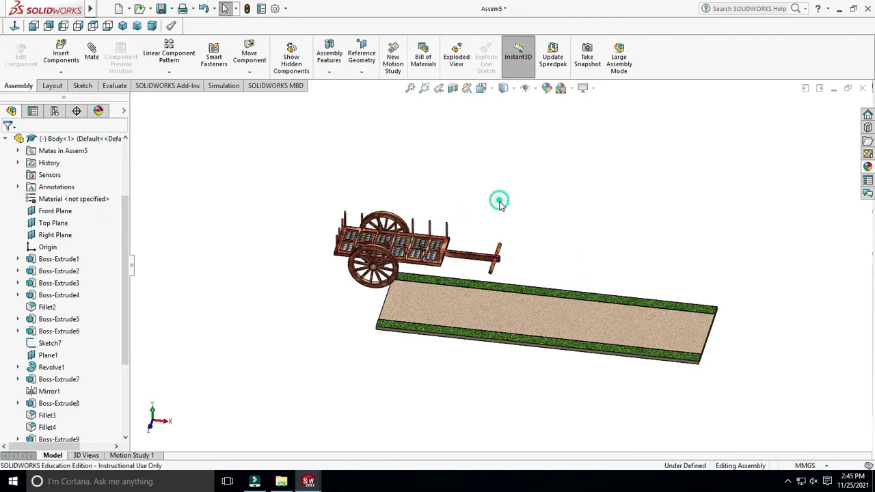
pyautogui.scroll(-3, 386, 245)
pyautogui.scroll(-2, 386, 244)
pyautogui.scroll(-2, 386, 244)
pyautogui.scroll(3, 715, 213)
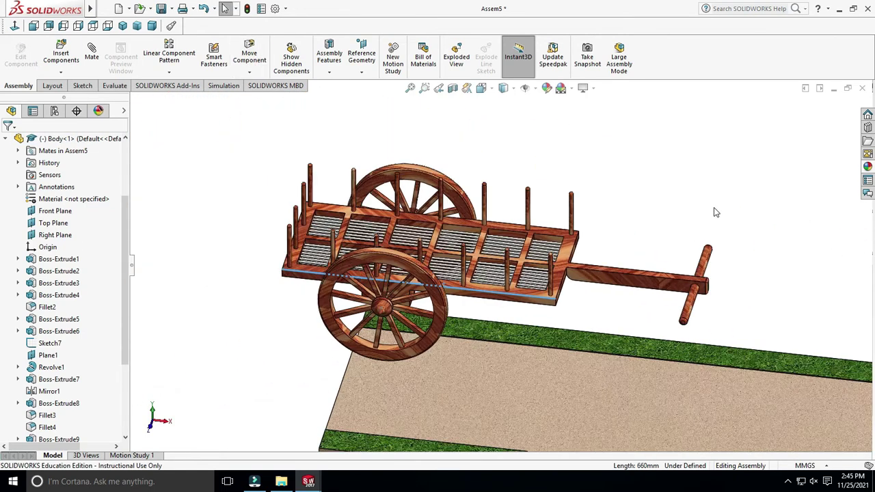
# - Mate Body's Front Plane coincident with the way component's Front Plane
pyautogui.click(92, 60)
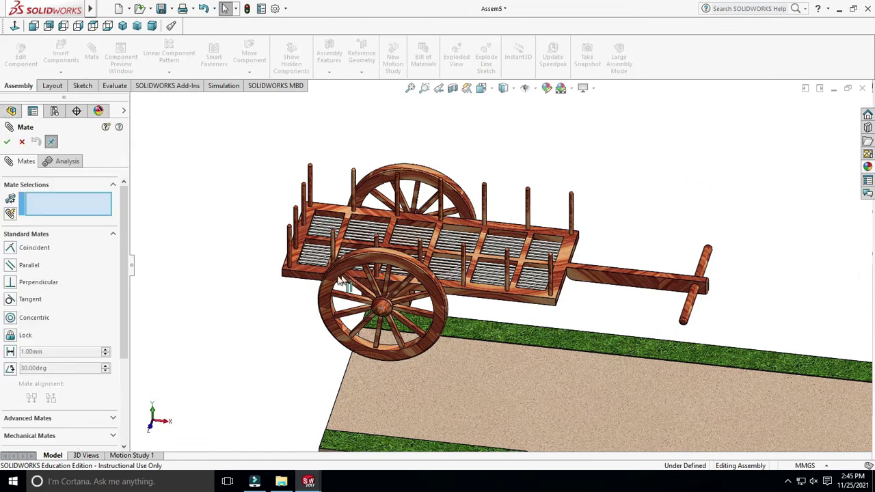
pyautogui.click(135, 101)
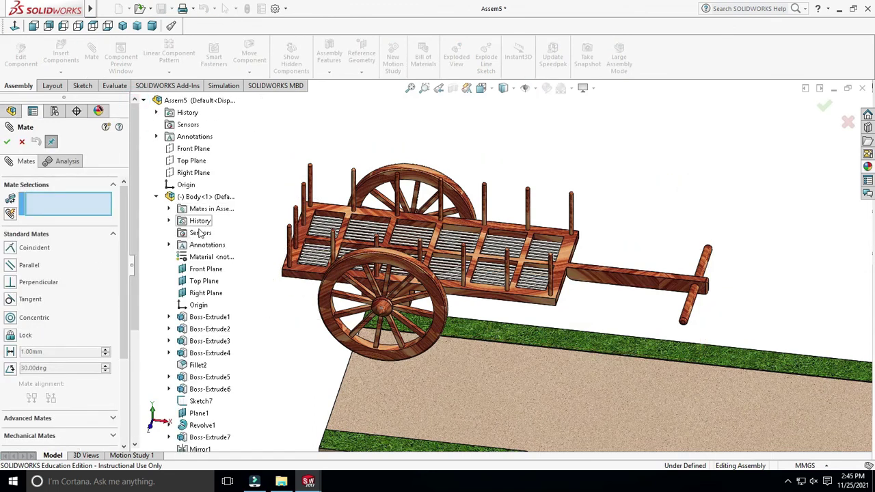
pyautogui.click(206, 269)
pyautogui.scroll(-5, 188, 410)
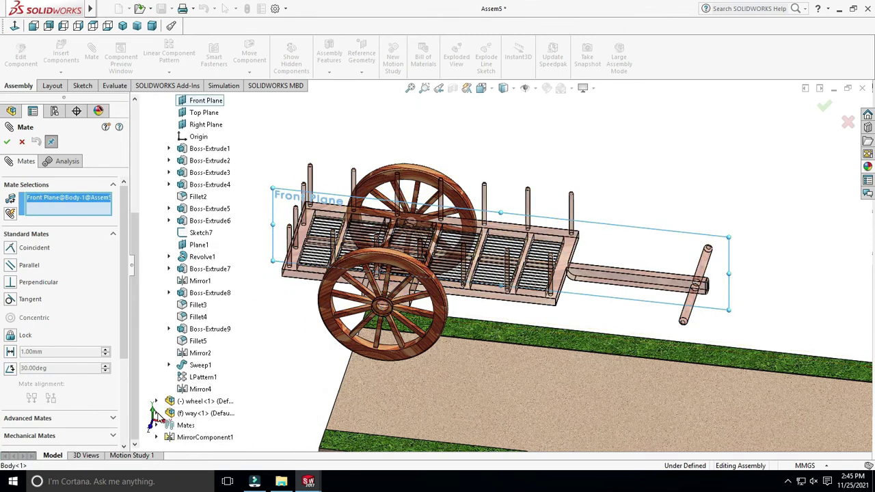
pyautogui.click(156, 414)
pyautogui.click(206, 378)
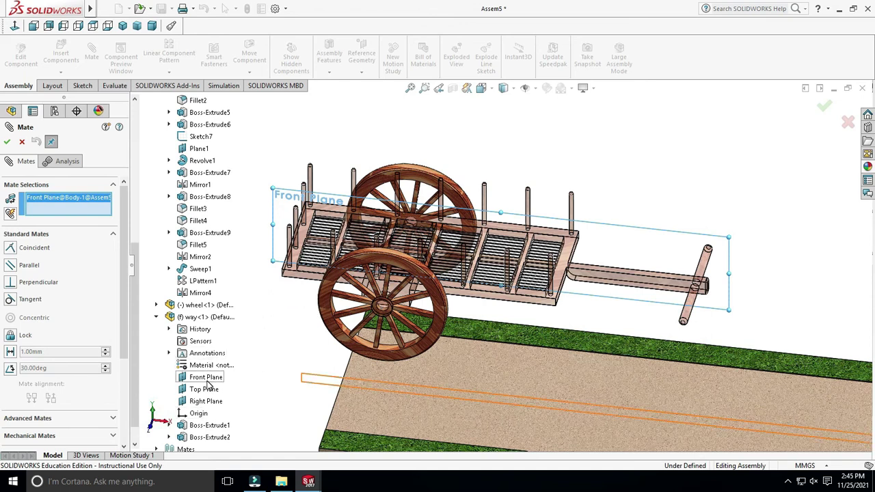
pyautogui.click(318, 404)
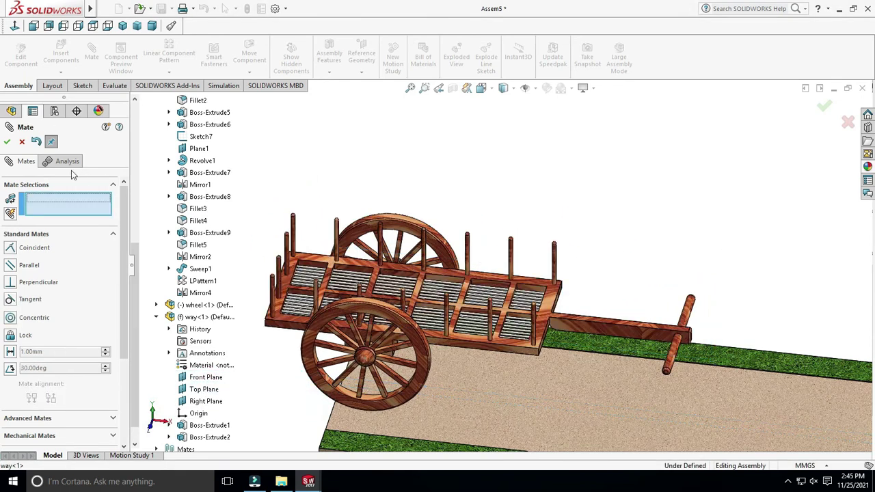
pyautogui.click(7, 141)
# - Mate the wheel's rim face tangent to the road's top surface
pyautogui.moveTo(603, 308)
pyautogui.mouseDown(button='middle')
pyautogui.moveTo(589, 286)
pyautogui.moveTo(592, 208)
pyautogui.mouseUp(button='middle')
pyautogui.moveTo(591, 192); pyautogui.dragTo(346, 253, button='middle')
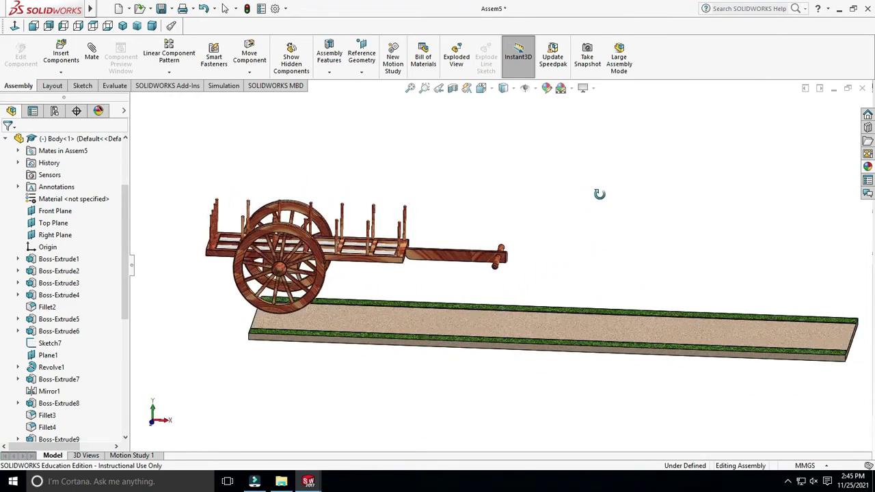
pyautogui.scroll(-5, 354, 297)
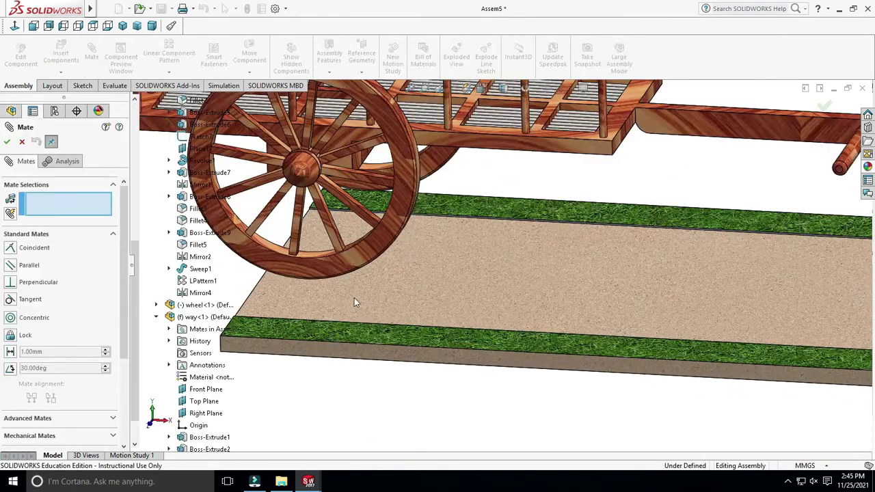
pyautogui.scroll(6, 354, 298)
pyautogui.moveTo(581, 328); pyautogui.dragTo(496, 251, button='middle')
pyautogui.scroll(-3, 497, 251)
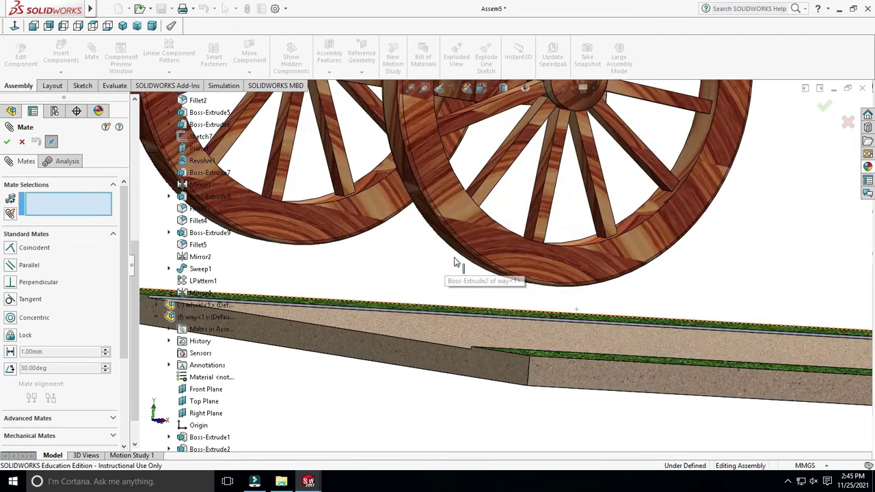
pyautogui.click(460, 257)
pyautogui.scroll(5, 472, 308)
pyautogui.moveTo(483, 354); pyautogui.dragTo(572, 267, button='middle')
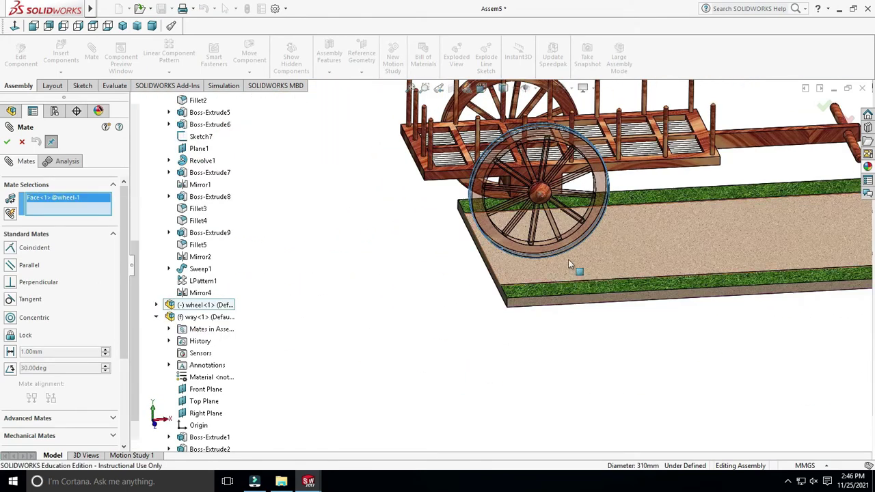
pyautogui.click(619, 266)
pyautogui.click(698, 284)
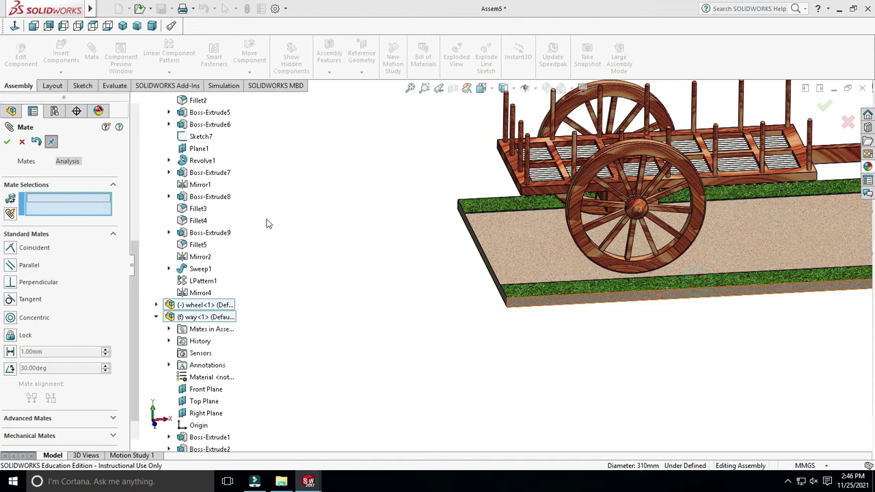
pyautogui.press('Escape')
pyautogui.scroll(3, 508, 308)
pyautogui.moveTo(508, 308)
pyautogui.mouseDown(button='middle')
pyautogui.moveTo(683, 303)
pyautogui.moveTo(688, 322)
pyautogui.moveTo(717, 316)
pyautogui.moveTo(573, 313)
pyautogui.moveTo(758, 302)
pyautogui.mouseUp(button='middle')
# - Switch to isometric view and apply the Soft Spotlight scene
pyautogui.click(123, 25)
pyautogui.click(572, 88)
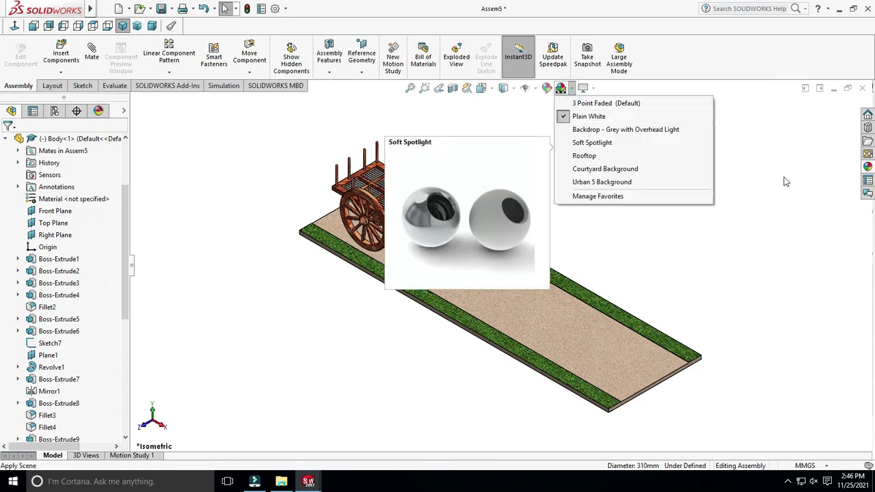
pyautogui.click(592, 143)
pyautogui.moveTo(698, 307)
pyautogui.mouseDown(button='middle')
pyautogui.moveTo(764, 280)
pyautogui.moveTo(362, 305)
pyautogui.mouseUp(button='middle')
# - In Motion Study 1, add a linear motor driving the cart body
pyautogui.click(134, 455)
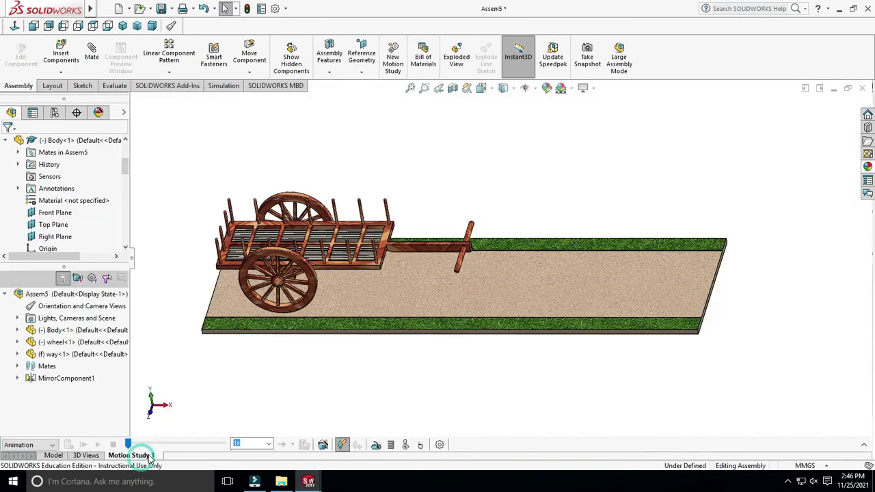
pyautogui.click(376, 446)
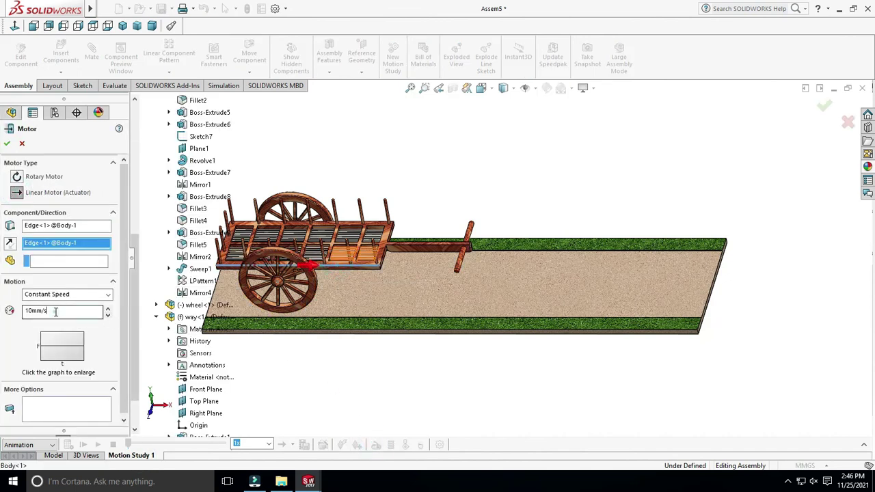
pyautogui.click(8, 145)
# - Add a 100 RPM rotary motor on the wheel's edge
pyautogui.click(376, 445)
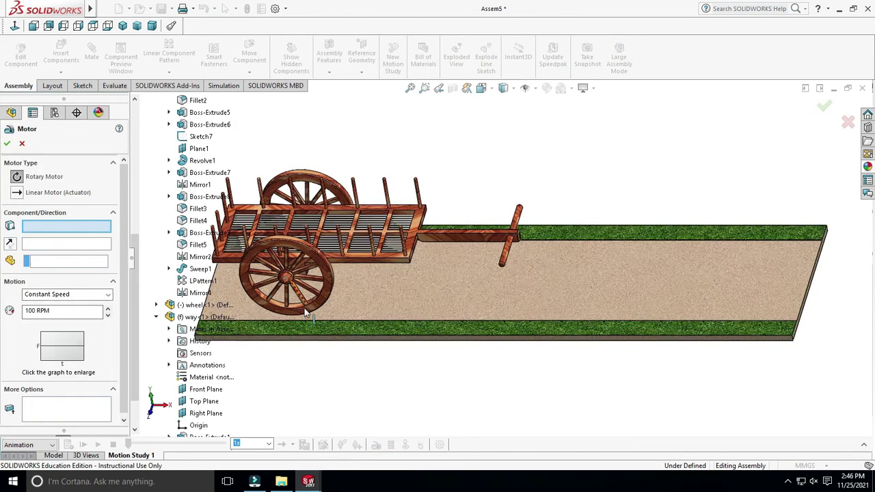
pyautogui.scroll(-5, 379, 299)
pyautogui.click(379, 301)
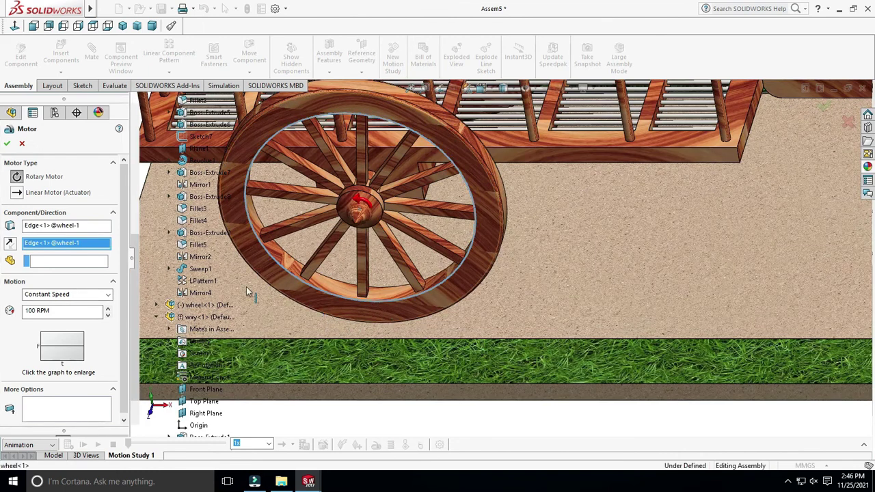
pyautogui.click(7, 143)
pyautogui.scroll(5, 690, 259)
pyautogui.scroll(2, 677, 251)
pyautogui.moveTo(539, 295)
pyautogui.mouseDown(button='middle')
pyautogui.moveTo(681, 411)
pyautogui.moveTo(738, 416)
pyautogui.moveTo(728, 427)
pyautogui.mouseUp(button='middle')
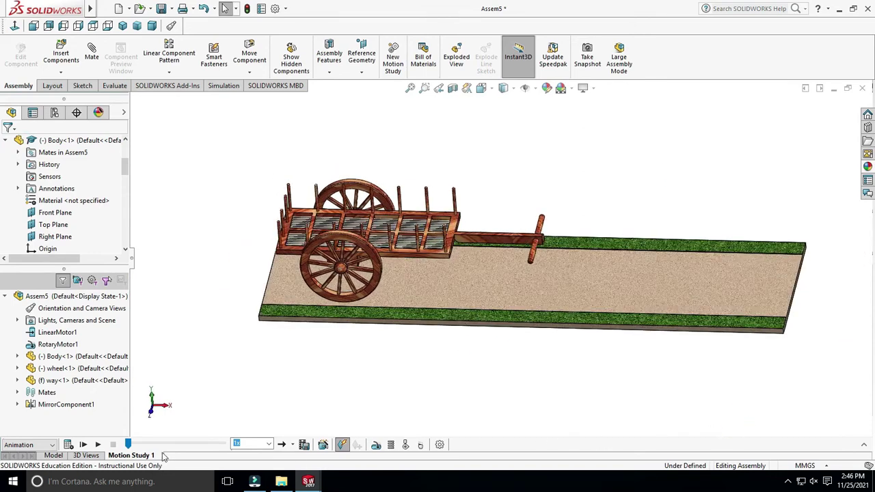
# - Play the 10-second motion study, review its timeline, and switch to trimetric view
pyautogui.click(98, 445)
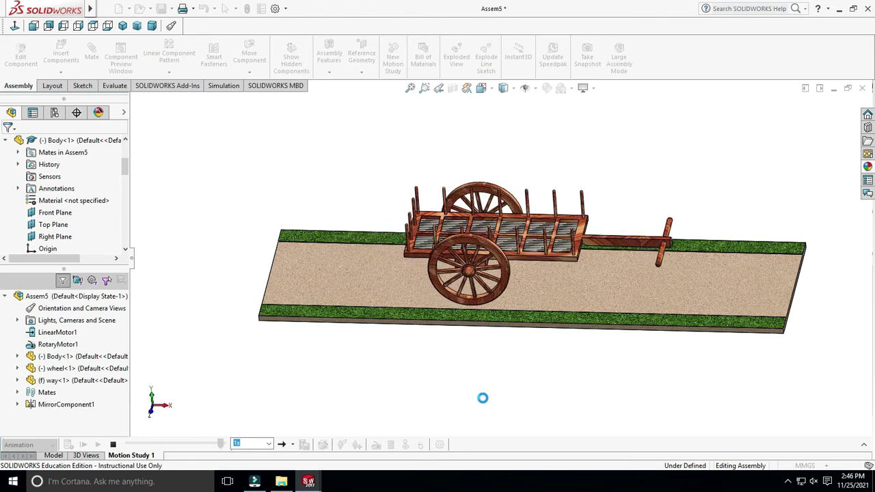
pyautogui.click(861, 447)
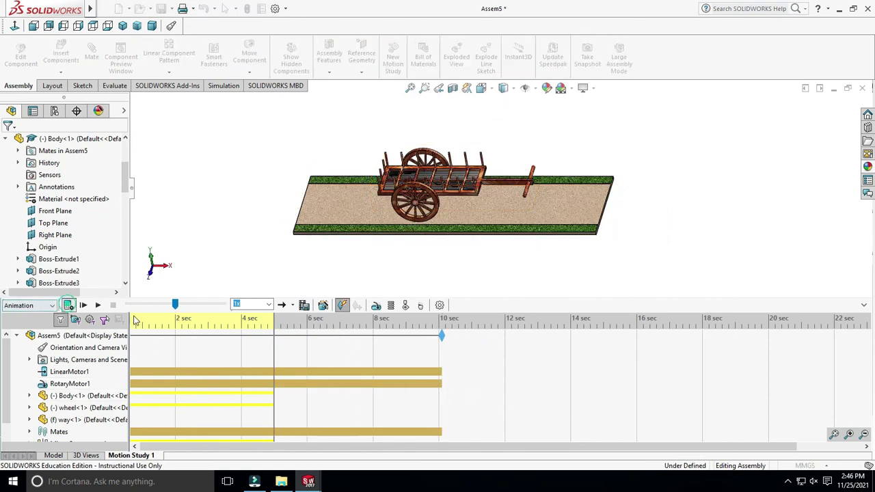
pyautogui.click(864, 305)
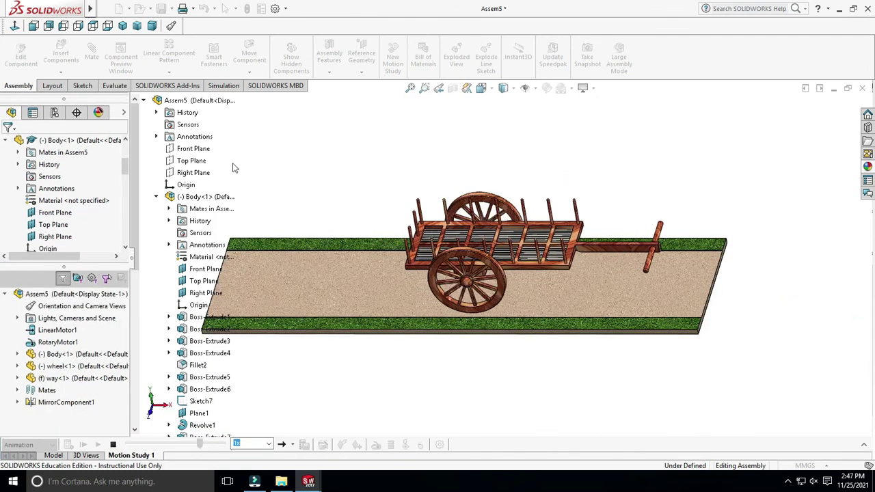
pyautogui.click(136, 25)
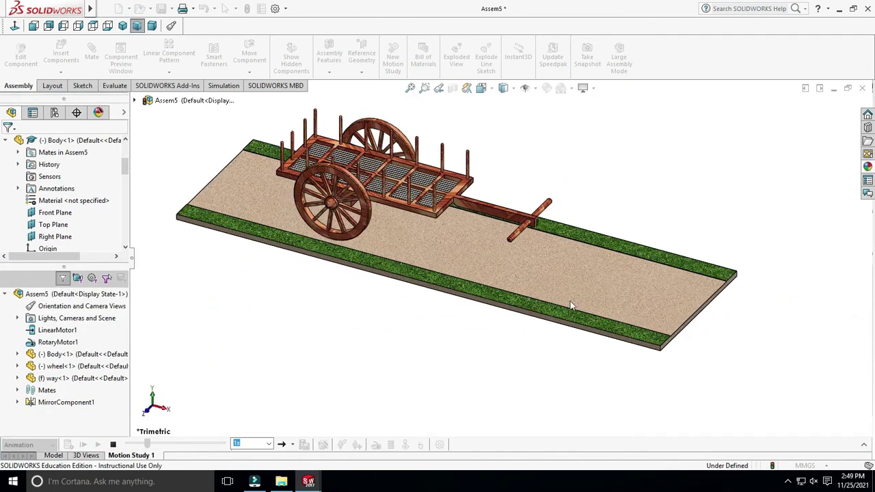